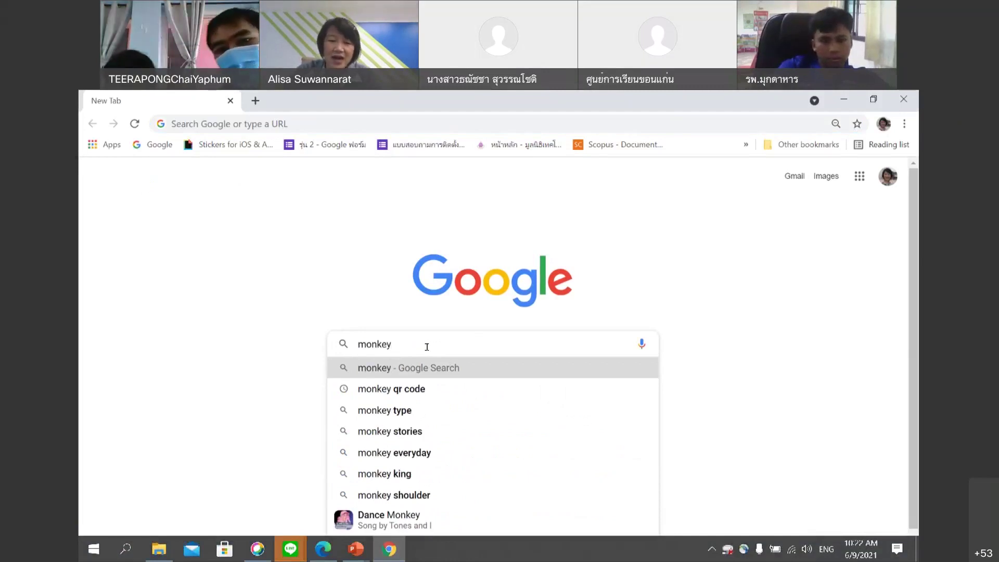
Search Google for 'monkey qr code' and copy the QRCode Monkey result's title and link.
{"action": "left_click", "coordinate": [449, 390]}
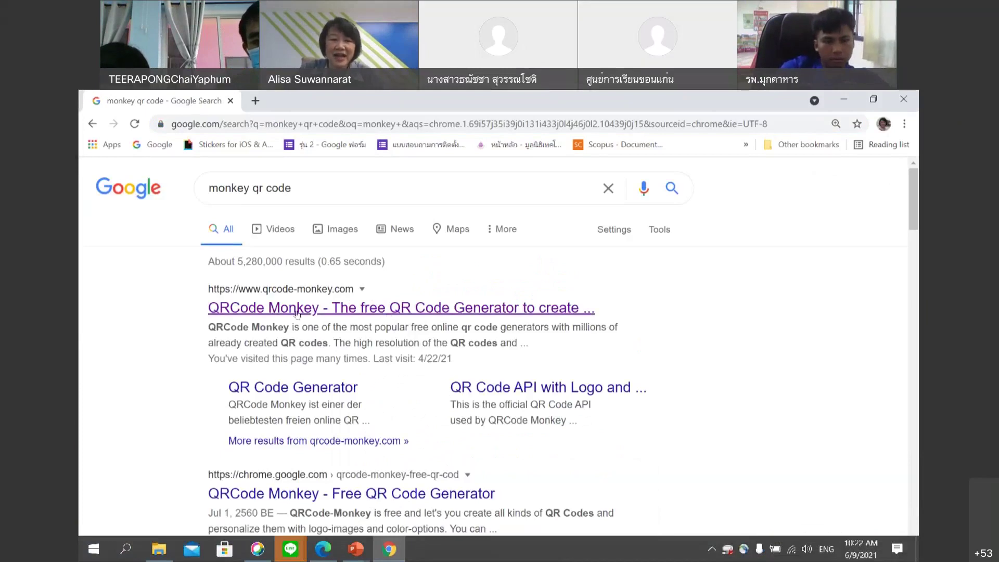
{"action": "left_click_drag", "start_coordinate": [297, 313], "coordinate": [356, 287]}
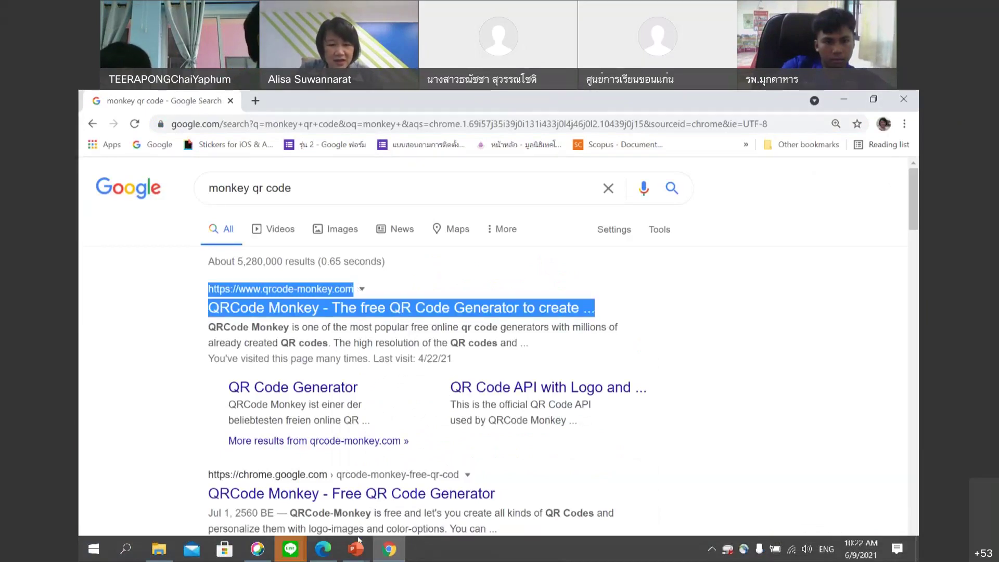
{"action": "left_click", "coordinate": [290, 549]}
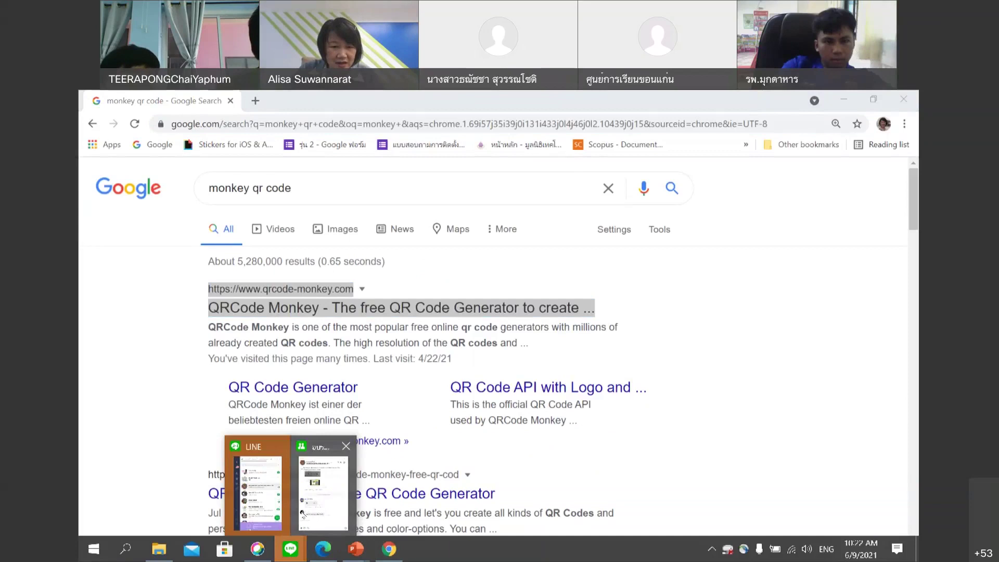
Paste the QRCode Monkey title and qrcode-monkey.com link into the LINE group chat and send it.
{"action": "left_click", "coordinate": [302, 515]}
{"action": "type", "text": "QRCode Monkey - The free QR Code Generator to create ...https://www.qrcode-monkey.com"}
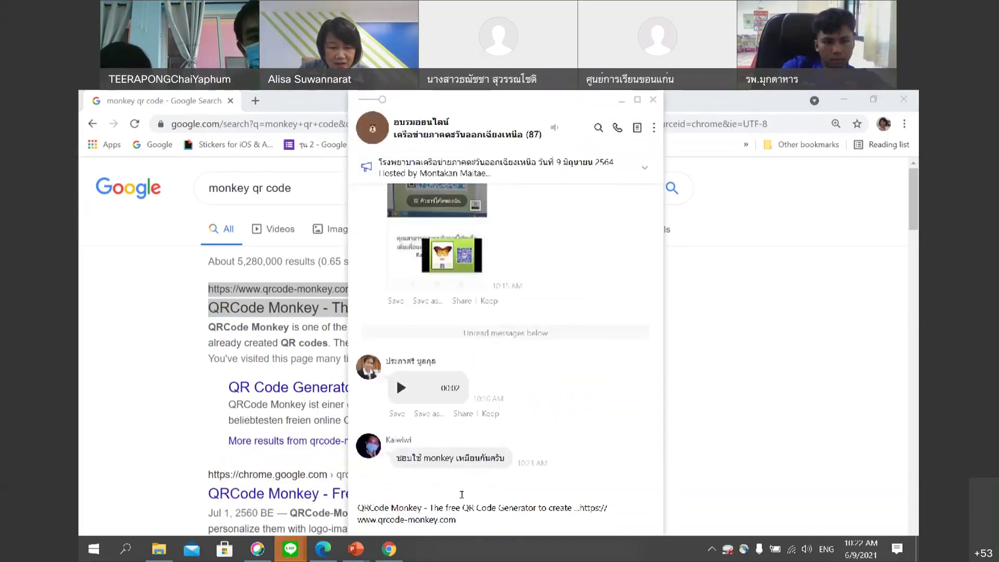
{"action": "key", "text": "Return"}
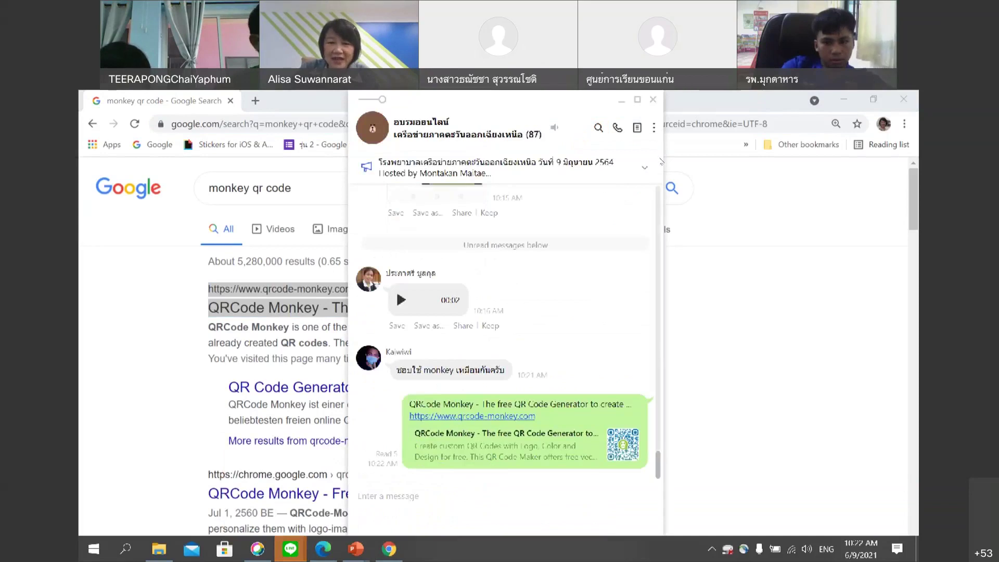
{"action": "left_click", "coordinate": [389, 549]}
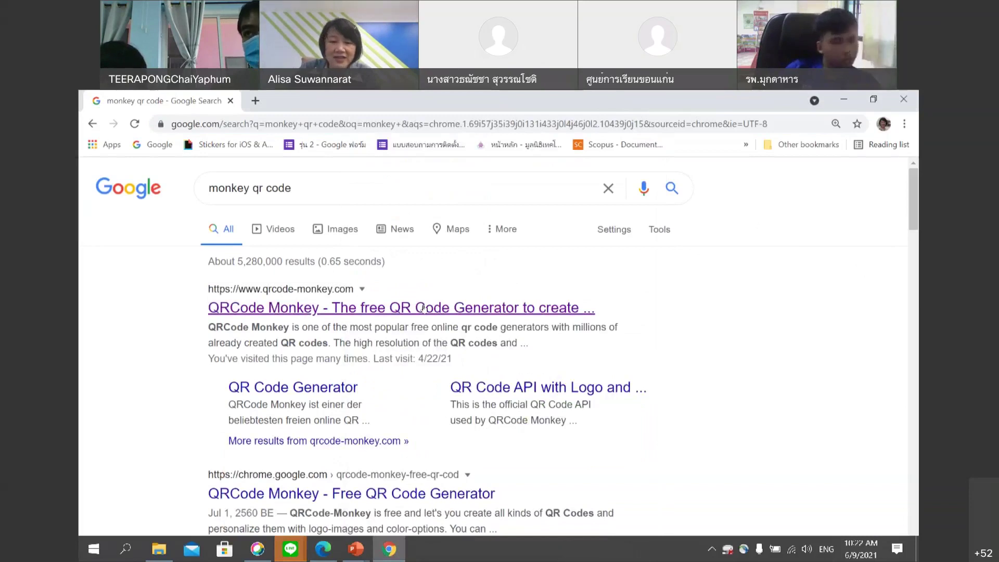
Open the 'QRCode Monkey - The free QR Code Generator' search result.
{"action": "left_click", "coordinate": [424, 307]}
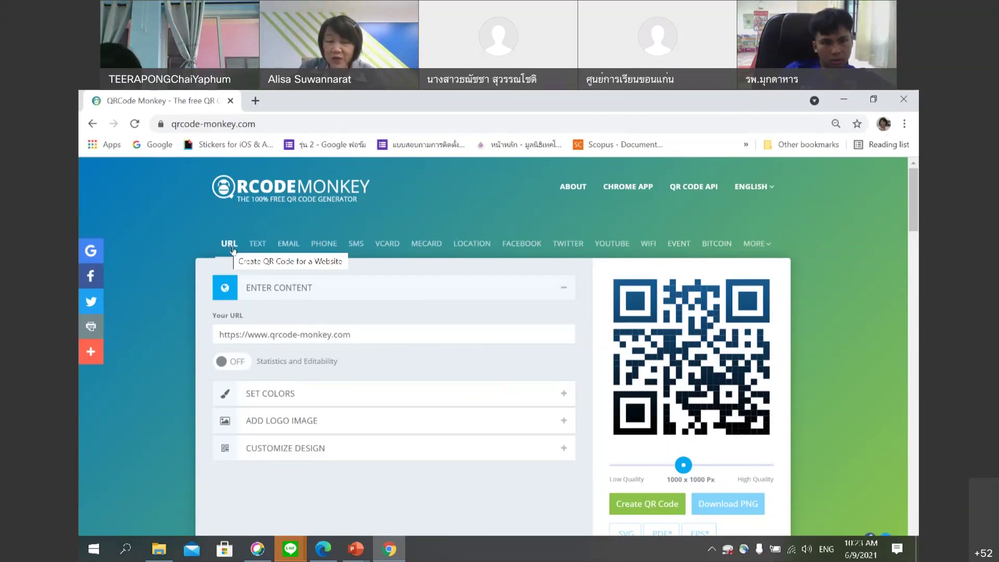
Preview the TEXT, EMAIL, PHONE and SMS code types, then browse the VCARD contact form.
{"action": "left_click", "coordinate": [254, 246]}
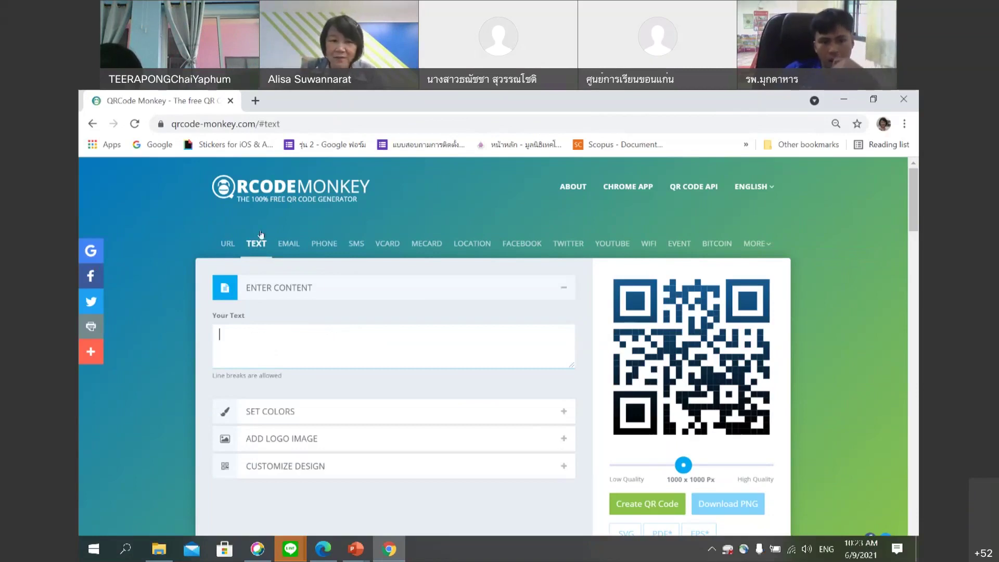
{"action": "left_click", "coordinate": [283, 246]}
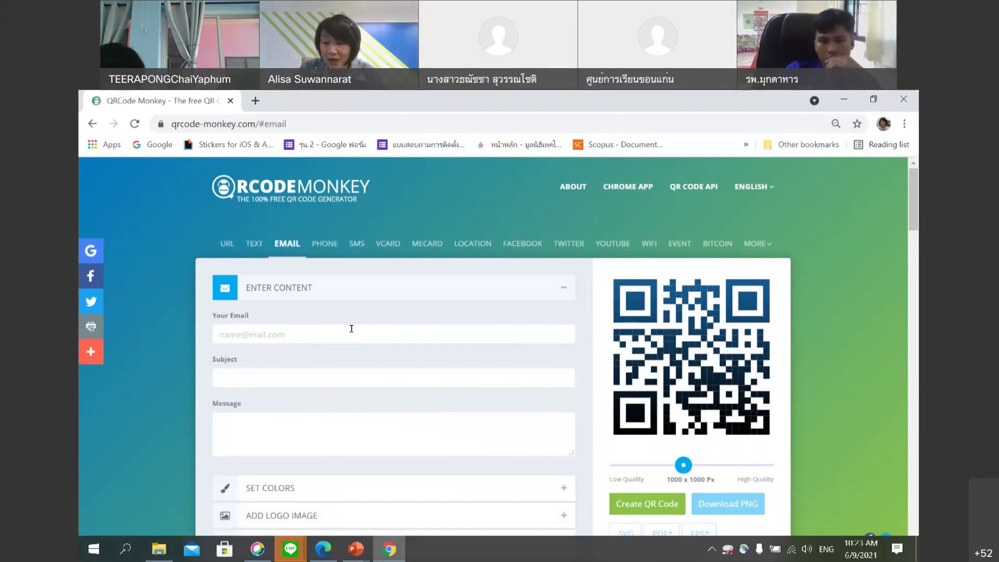
{"action": "left_click", "coordinate": [323, 245]}
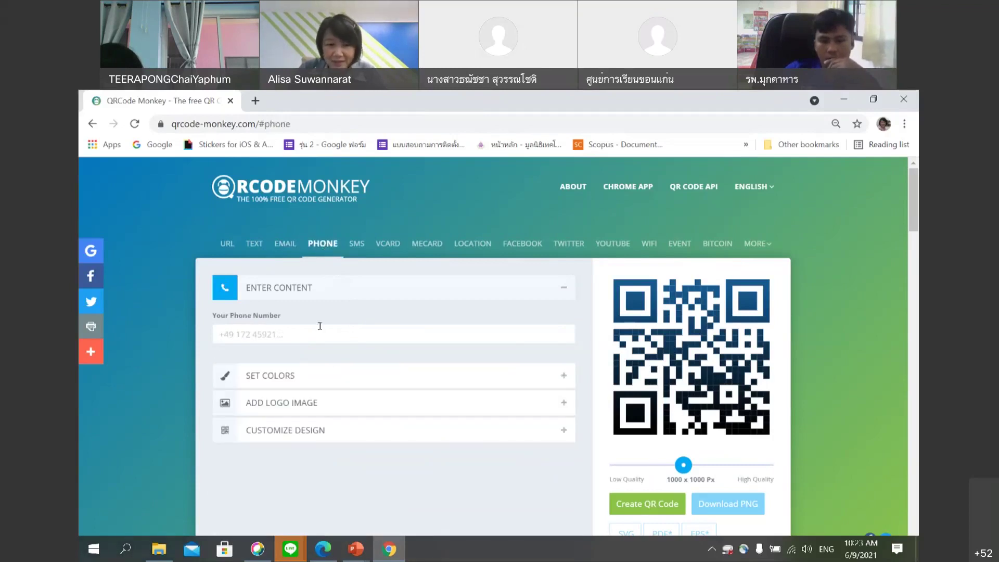
{"action": "left_click", "coordinate": [356, 245]}
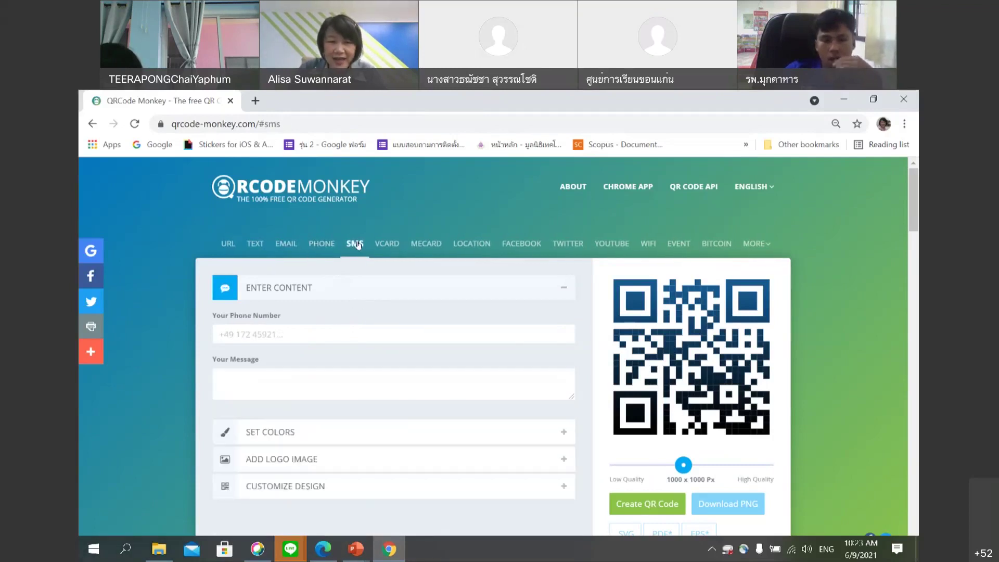
{"action": "left_click", "coordinate": [386, 244]}
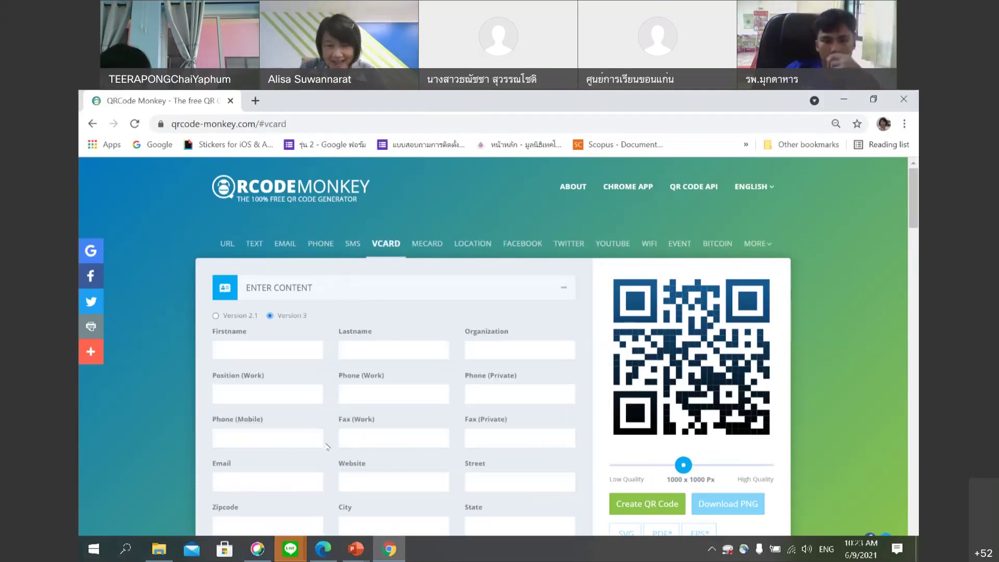
{"action": "scroll", "coordinate": [327, 447], "scroll_direction": "down", "scroll_amount": 1}
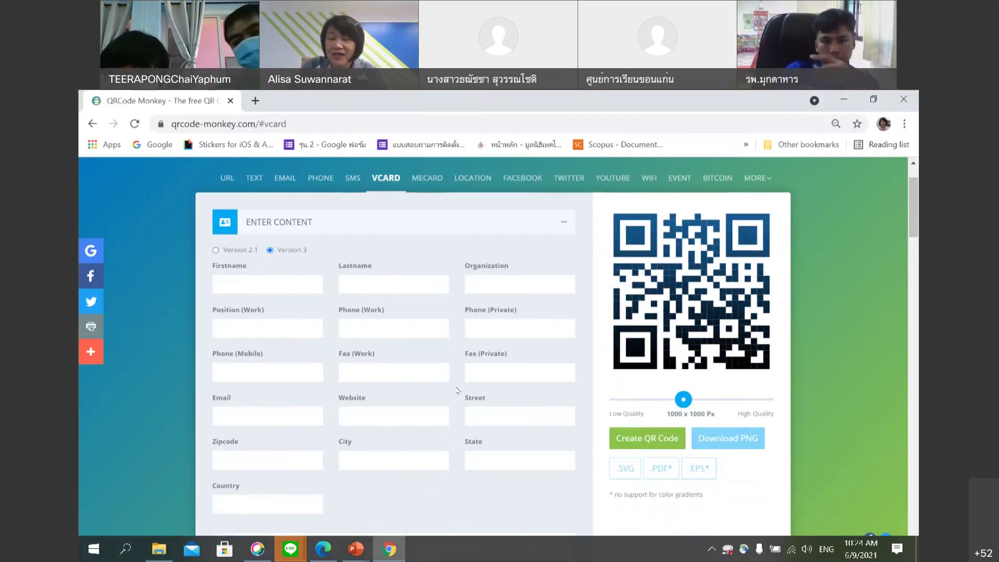
{"action": "scroll", "coordinate": [432, 333], "scroll_direction": "up", "scroll_amount": 2}
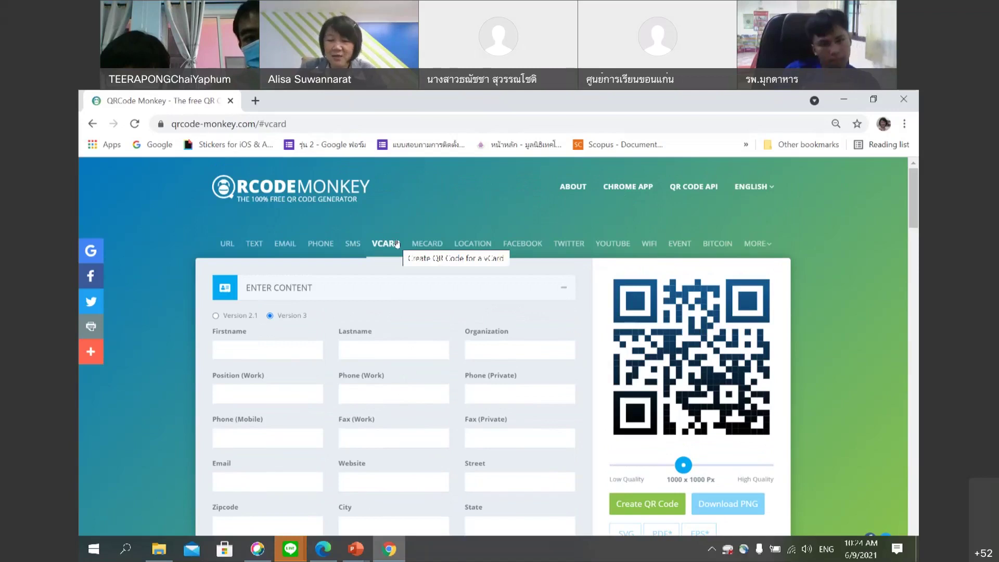
View the MECARD form and the LOCATION form with its map.
{"action": "left_click", "coordinate": [425, 244]}
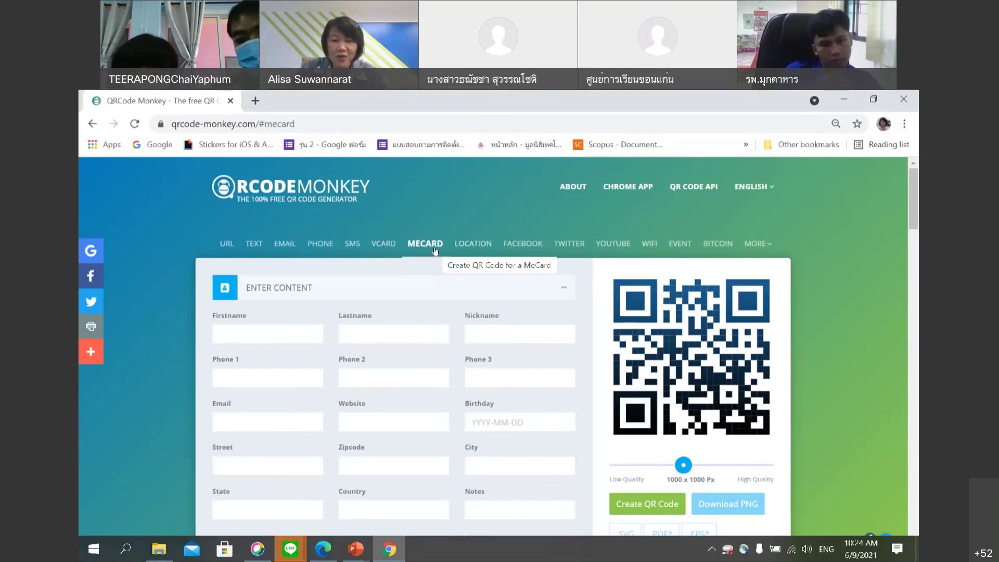
{"action": "left_click", "coordinate": [473, 244]}
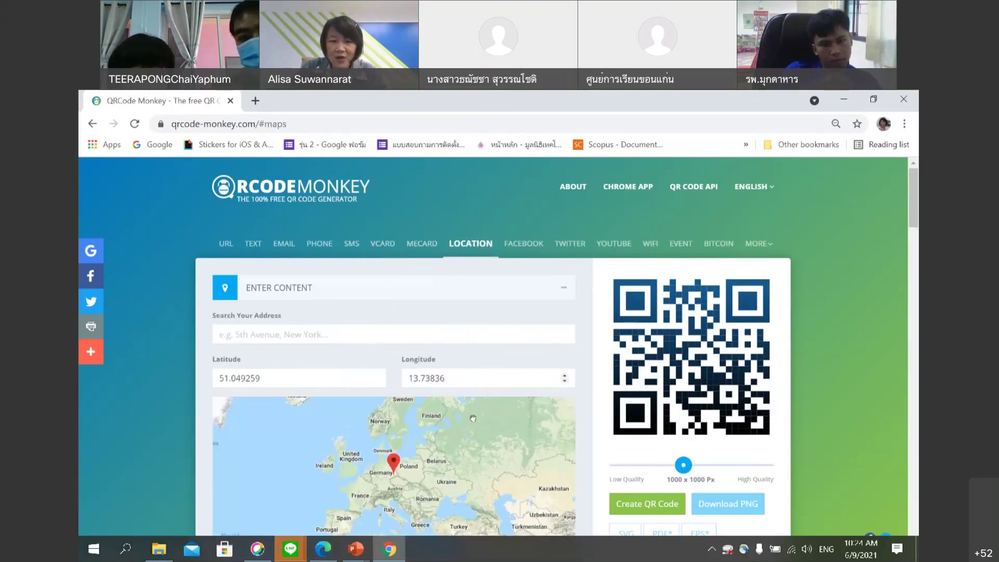
{"action": "scroll", "coordinate": [474, 413], "scroll_direction": "down", "scroll_amount": 1}
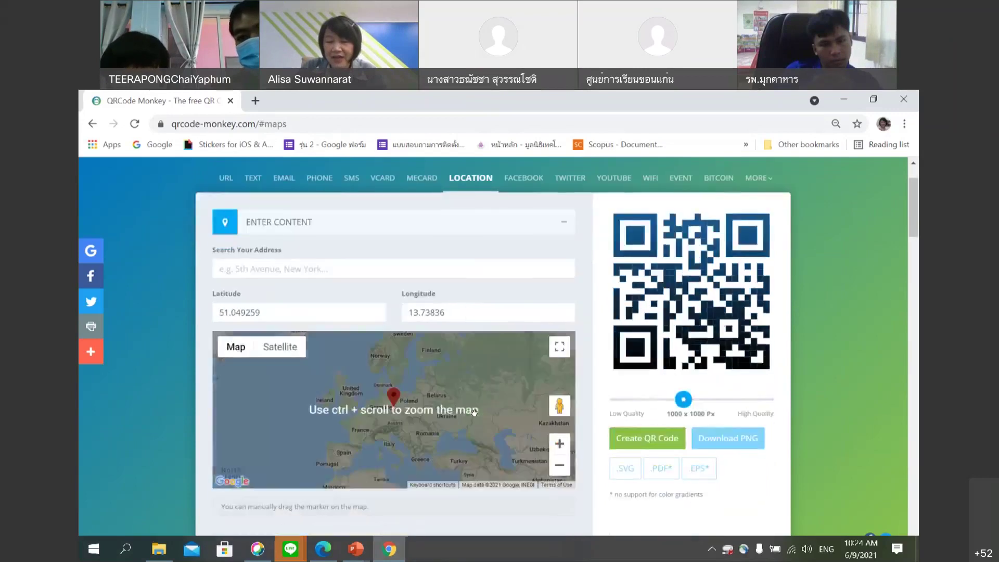
{"action": "scroll", "coordinate": [474, 413], "scroll_direction": "up", "scroll_amount": 1}
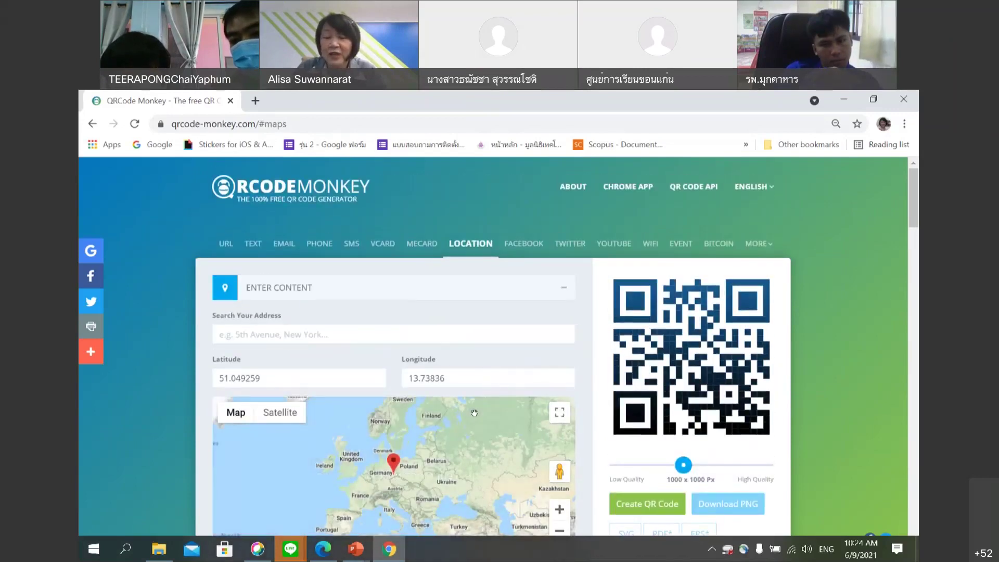
Step through FACEBOOK, TWITTER, YOUTUBE, WIFI, EVENT and BITCOIN forms, then return to URL.
{"action": "left_click", "coordinate": [517, 245]}
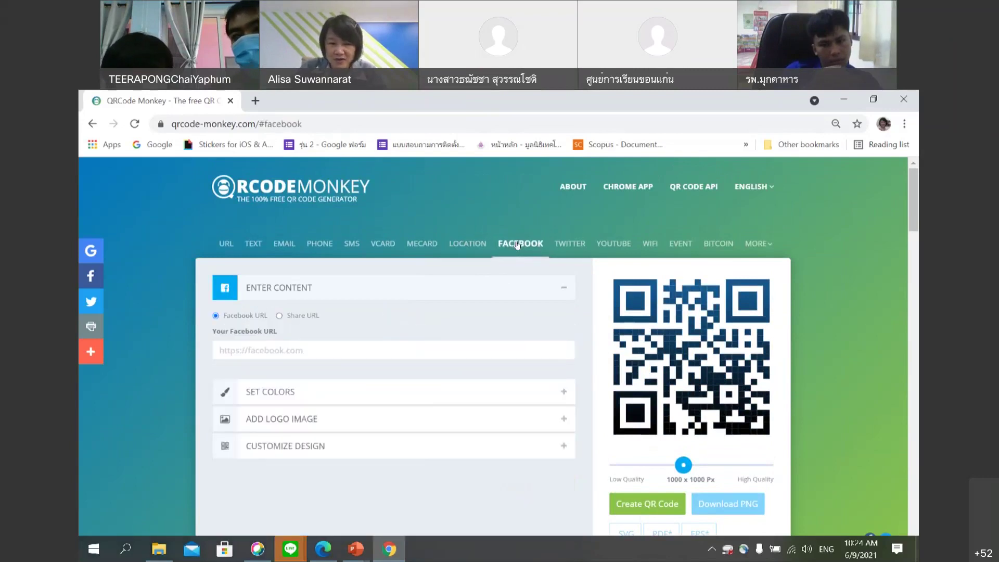
{"action": "left_click", "coordinate": [567, 242]}
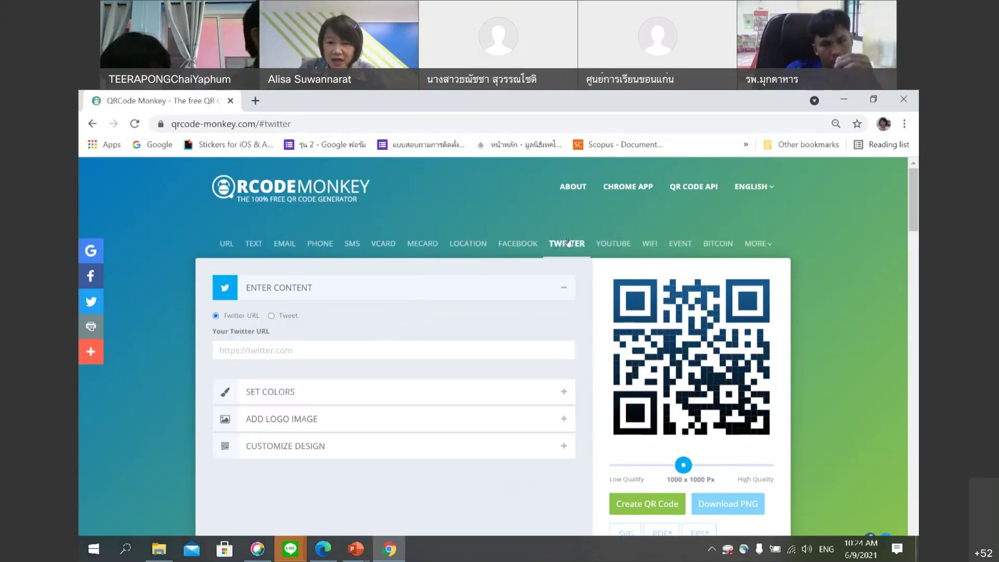
{"action": "left_click", "coordinate": [613, 244]}
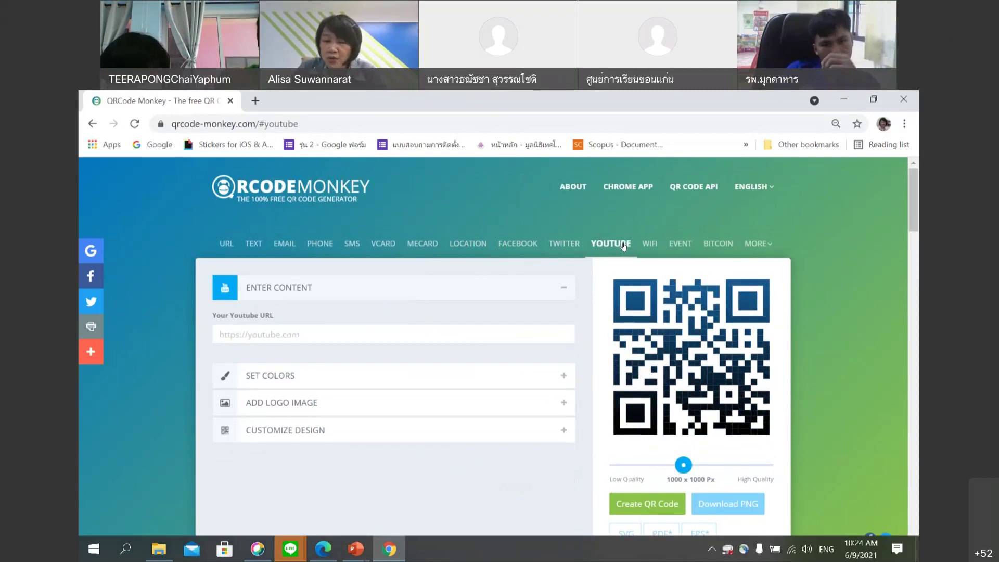
{"action": "left_click", "coordinate": [651, 245]}
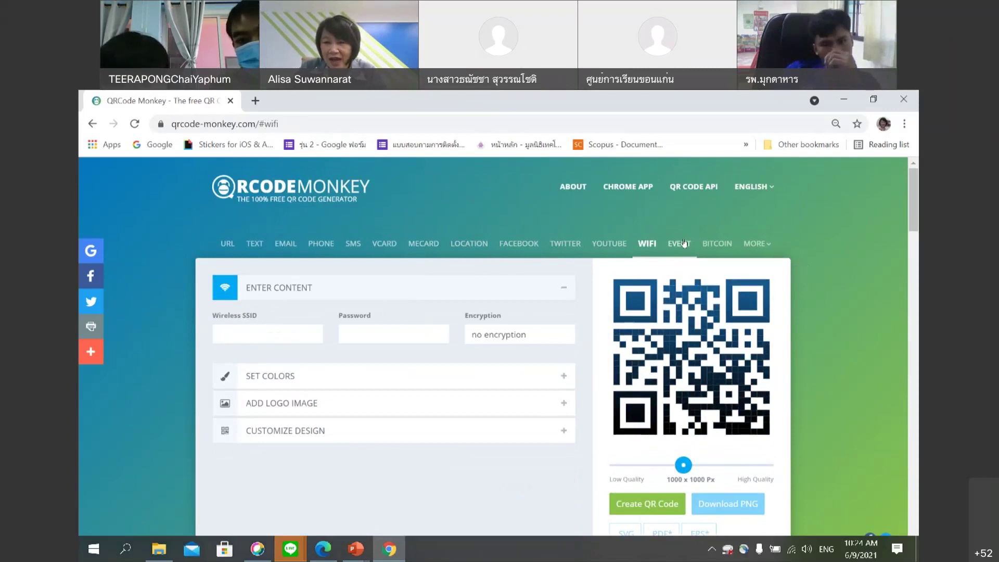
{"action": "left_click", "coordinate": [691, 256]}
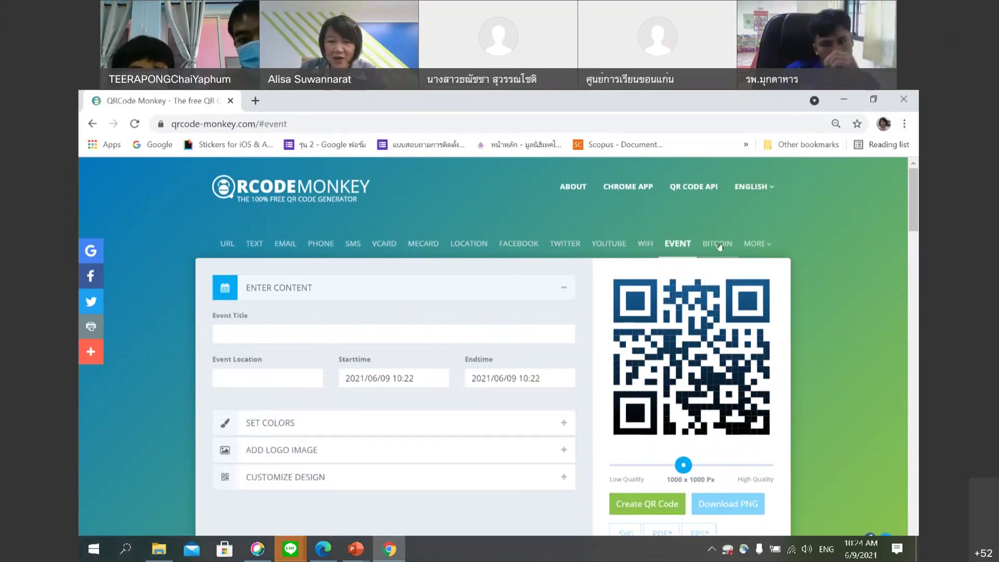
{"action": "left_click", "coordinate": [716, 244]}
{"action": "mouse_move", "coordinate": [772, 247]}
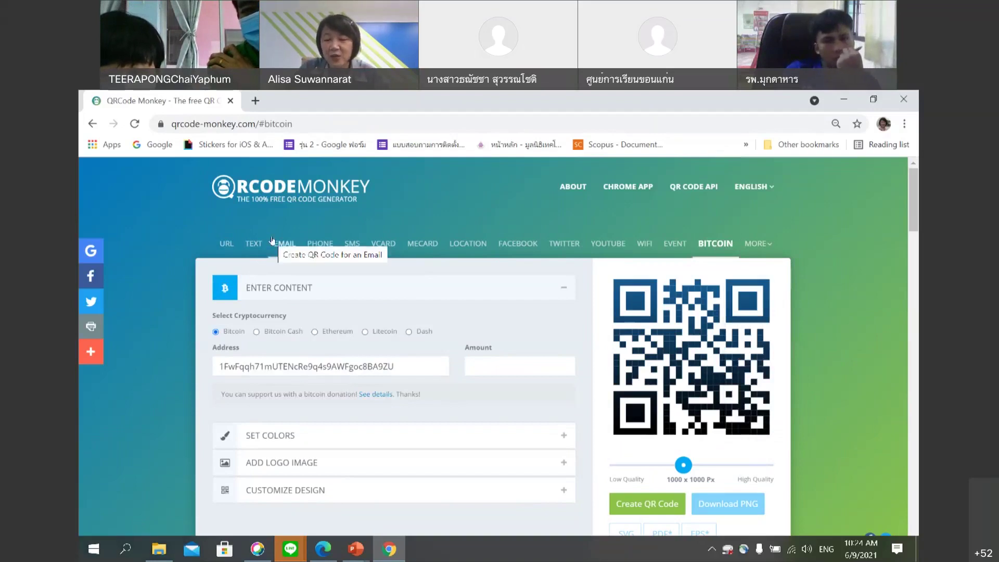
{"action": "left_click", "coordinate": [225, 244]}
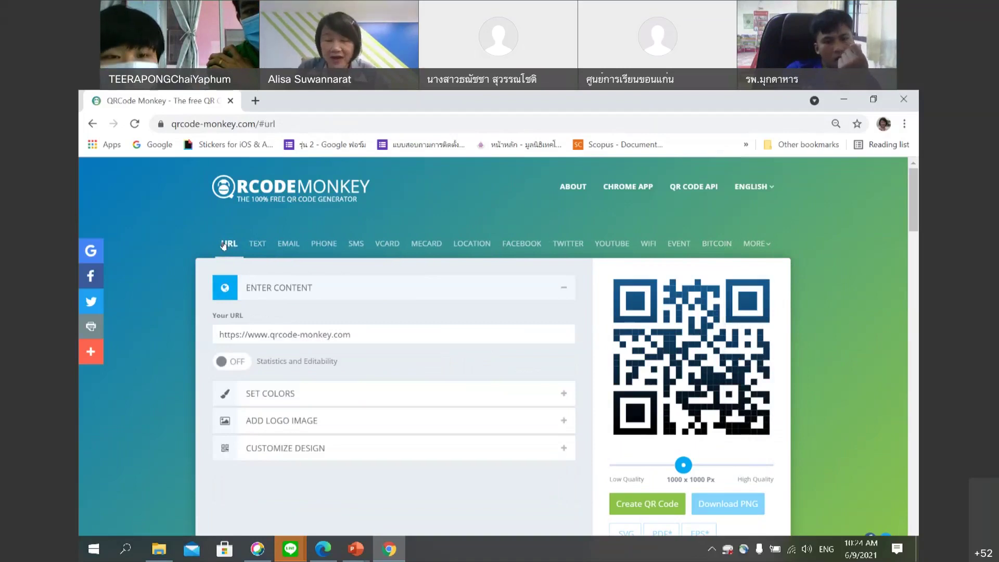
Revisit the TEXT and VCARD forms, return to URL, and collapse then re-expand the content section.
{"action": "left_click", "coordinate": [262, 244]}
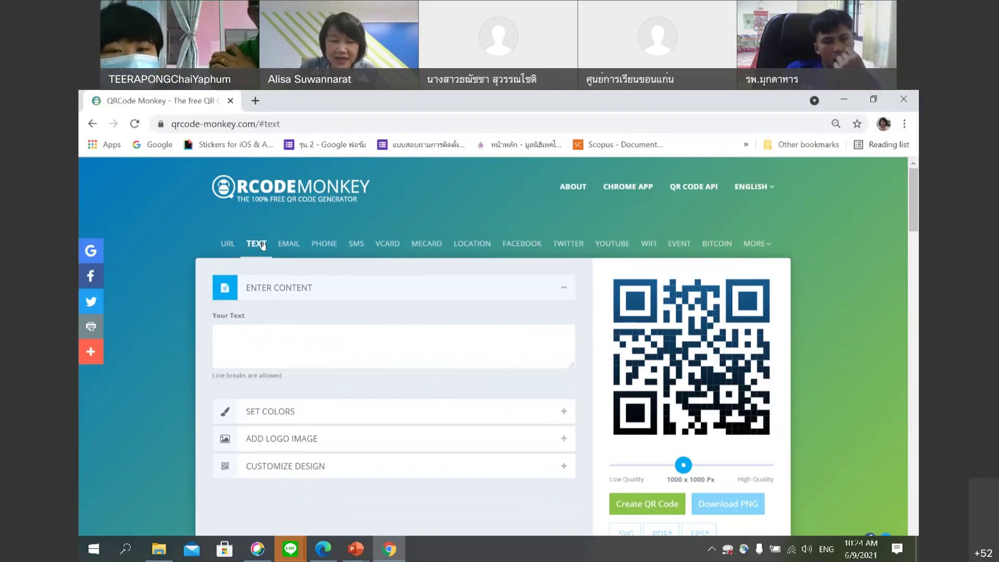
{"action": "left_click", "coordinate": [384, 248]}
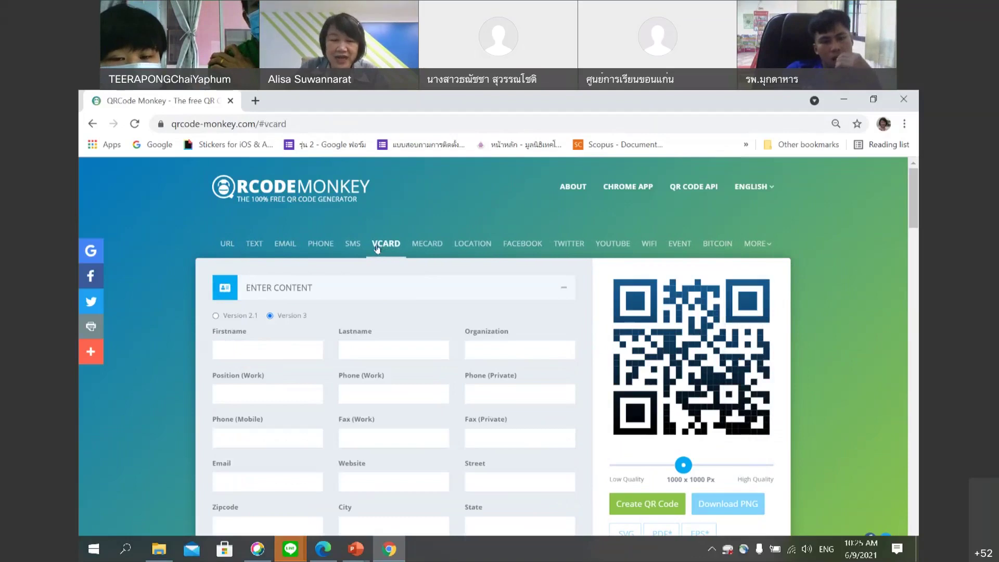
{"action": "left_click", "coordinate": [227, 248]}
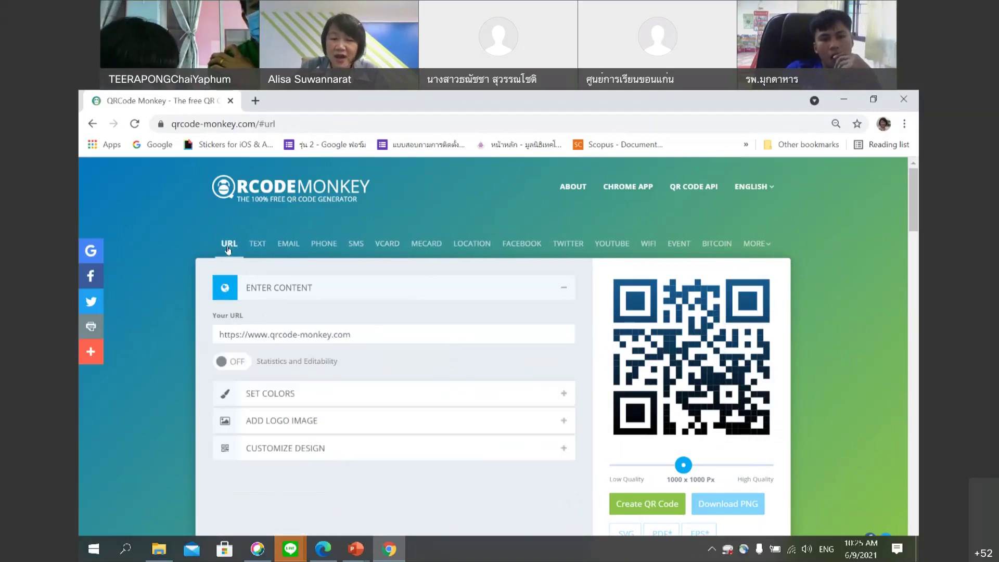
{"action": "left_click", "coordinate": [435, 292]}
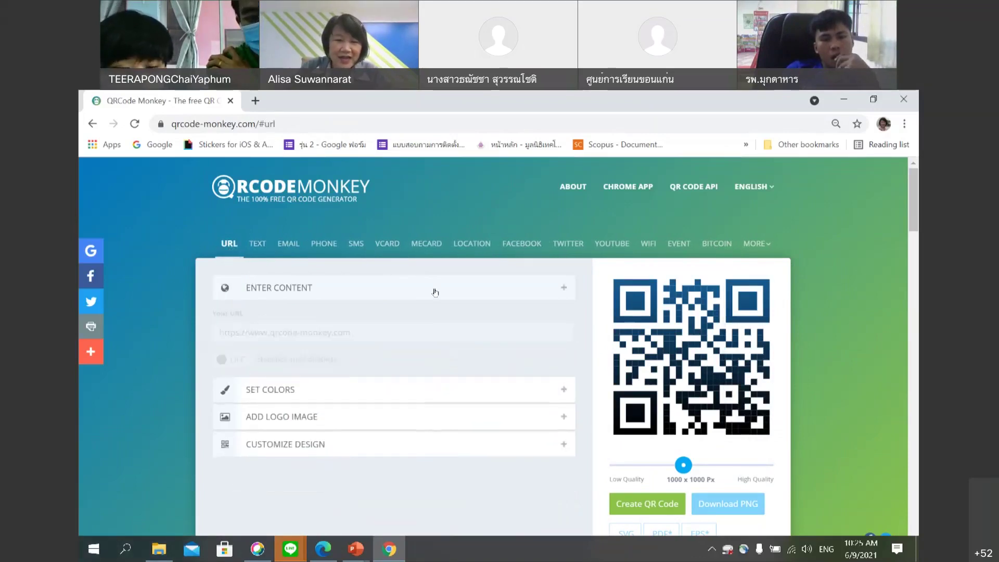
{"action": "left_click", "coordinate": [228, 242]}
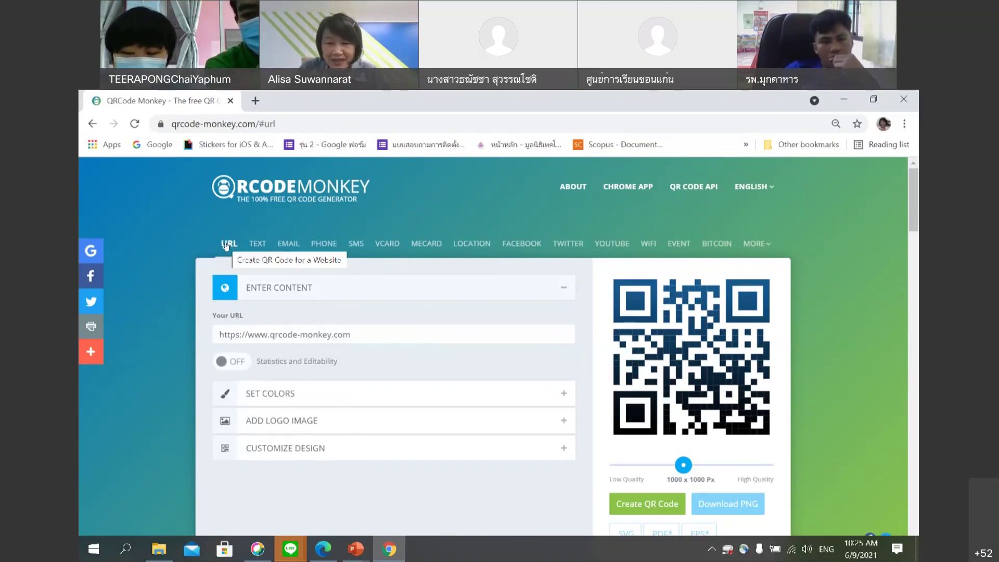
{"action": "left_click", "coordinate": [385, 333]}
{"action": "left_click_drag", "start_coordinate": [351, 335], "coordinate": [318, 335]}
{"action": "left_click", "coordinate": [358, 336]}
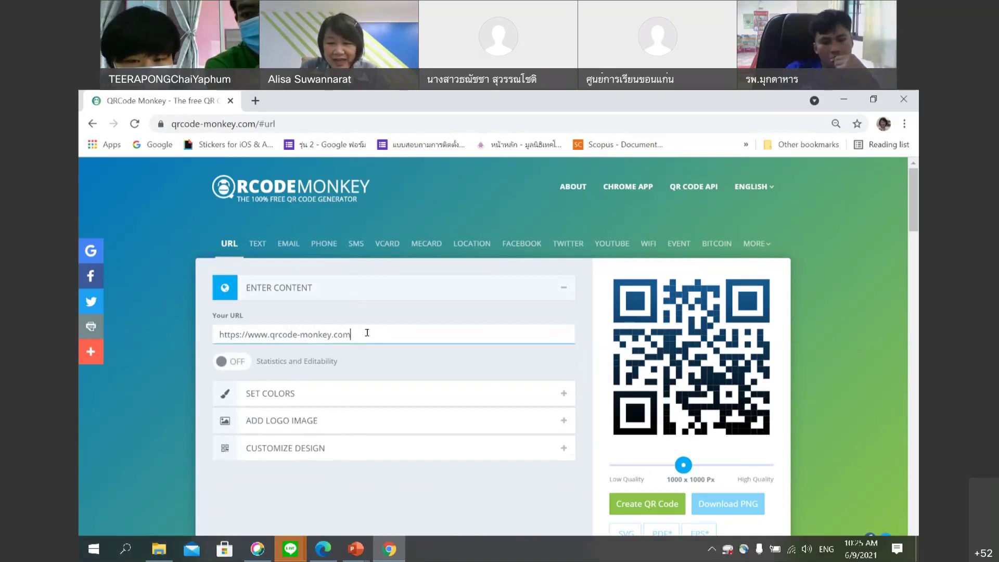
{"action": "left_click_drag", "start_coordinate": [367, 333], "coordinate": [201, 325]}
{"action": "key", "text": "BackSpace"}
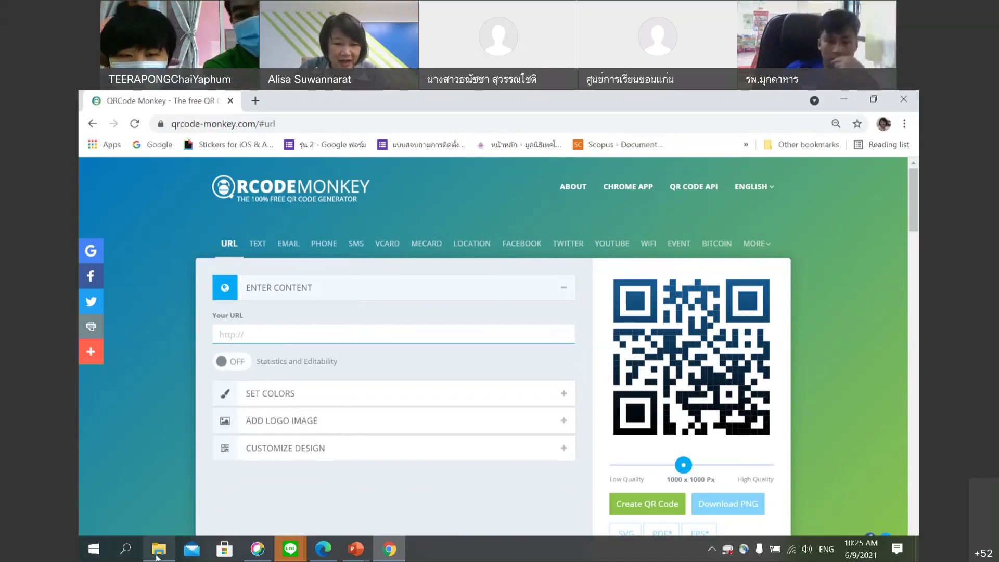
Minimise Chrome and launch a new browser window from the desktop icon.
{"action": "mouse_move", "coordinate": [158, 556]}
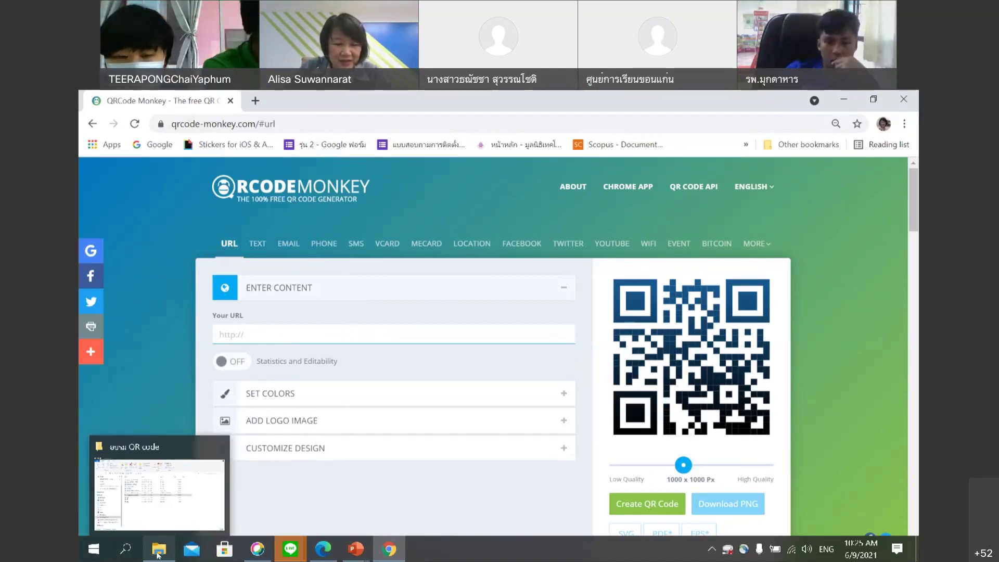
{"action": "mouse_move", "coordinate": [281, 557]}
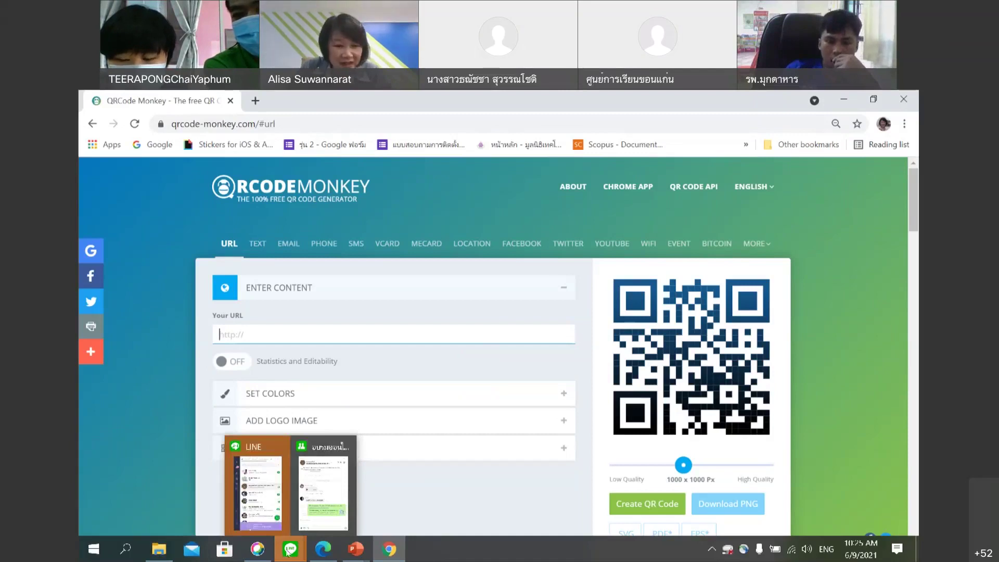
{"action": "mouse_move", "coordinate": [384, 557]}
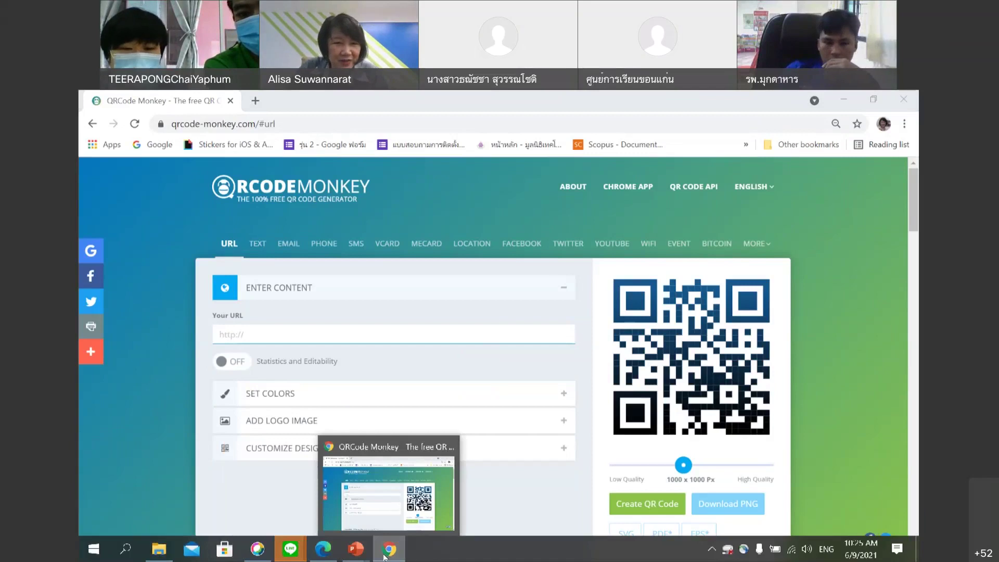
{"action": "left_click", "coordinate": [385, 552]}
{"action": "double_click", "coordinate": [163, 185]}
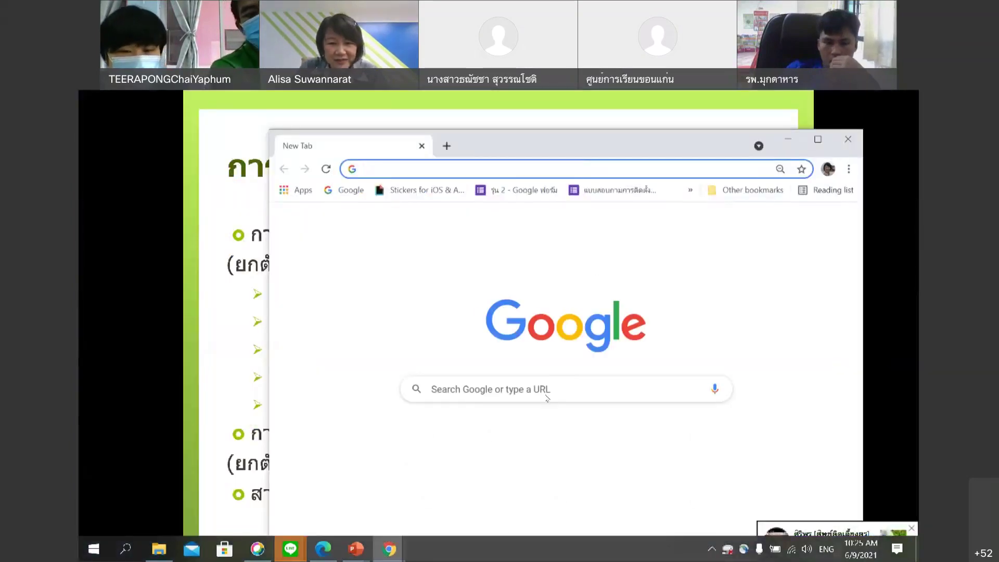
Search Google in Thai for 'มูลนิธิเทค', open princess-it.org/th/, and select its address.
{"action": "left_click", "coordinate": [545, 386]}
{"action": "key", "text": "grave"}
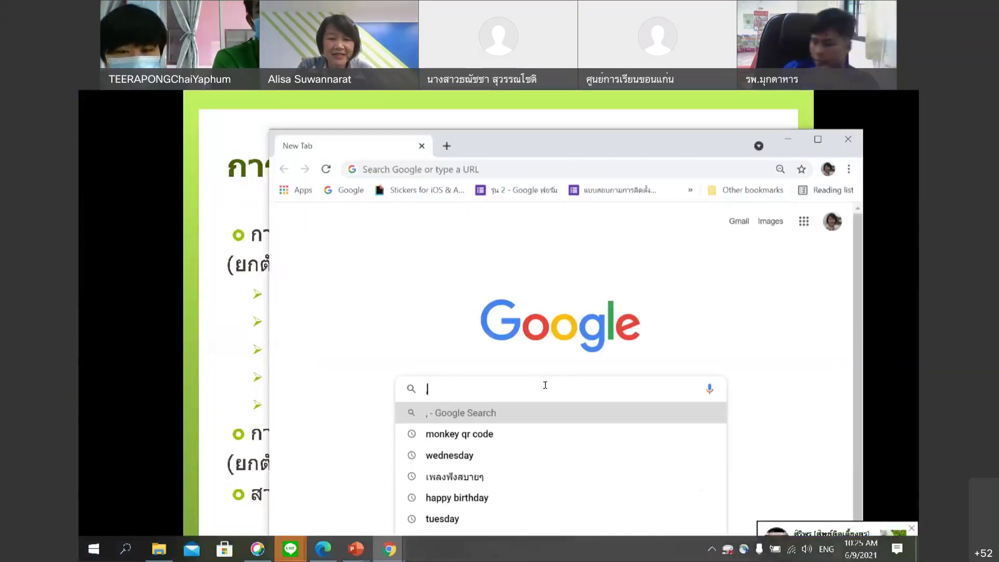
{"action": "type", "text": "มูล"}
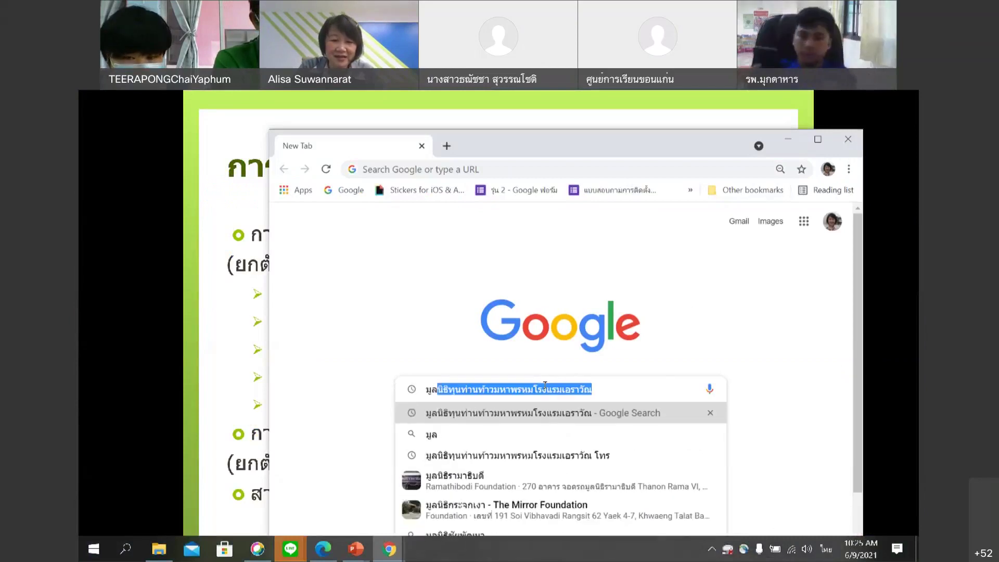
{"action": "type", "text": "นิธิเทค"}
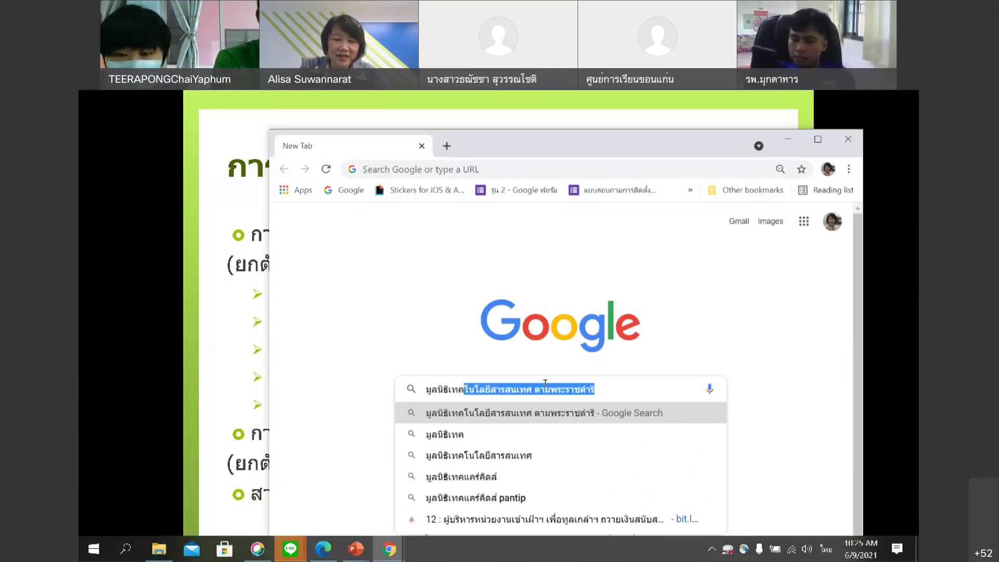
{"action": "left_click", "coordinate": [556, 421]}
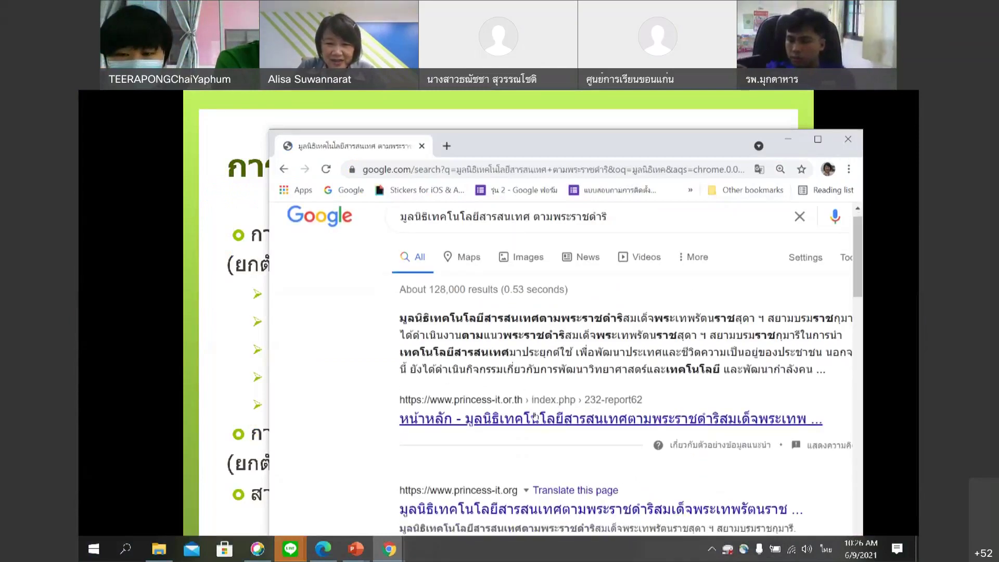
{"action": "scroll", "coordinate": [536, 414], "scroll_direction": "down", "scroll_amount": 2}
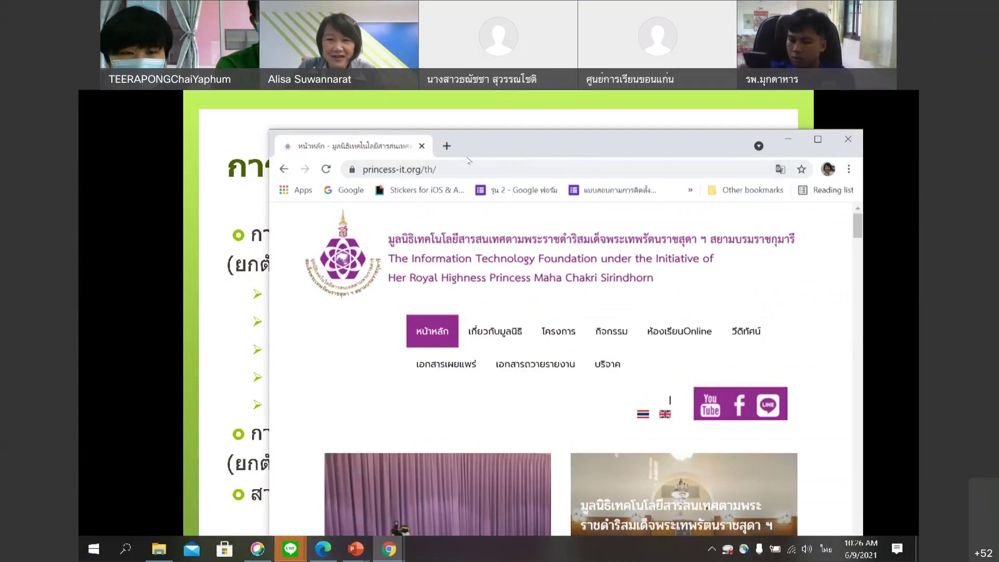
{"action": "left_click", "coordinate": [515, 169]}
{"action": "key", "text": "ctrl+c"}
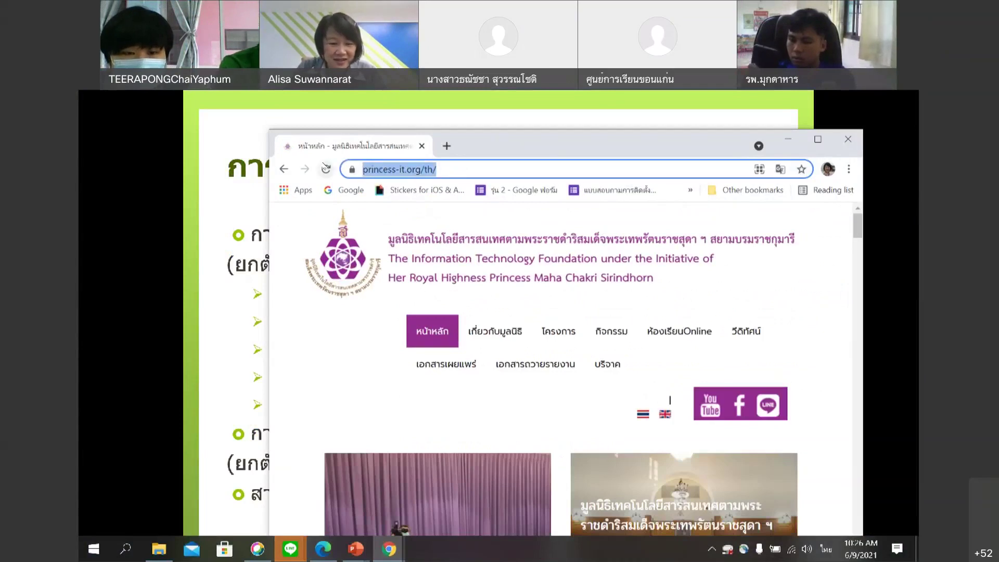
Send the princess-it.org/th/ link to the LINE group chat, then show the desktop.
{"action": "left_click", "coordinate": [290, 549]}
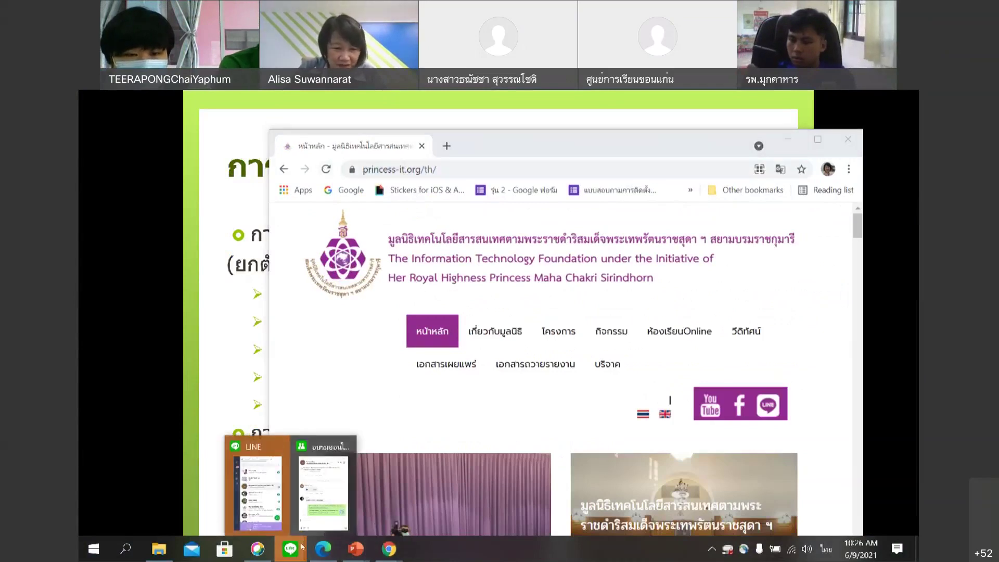
{"action": "left_click", "coordinate": [329, 521]}
{"action": "key", "text": "ctrl+v"}
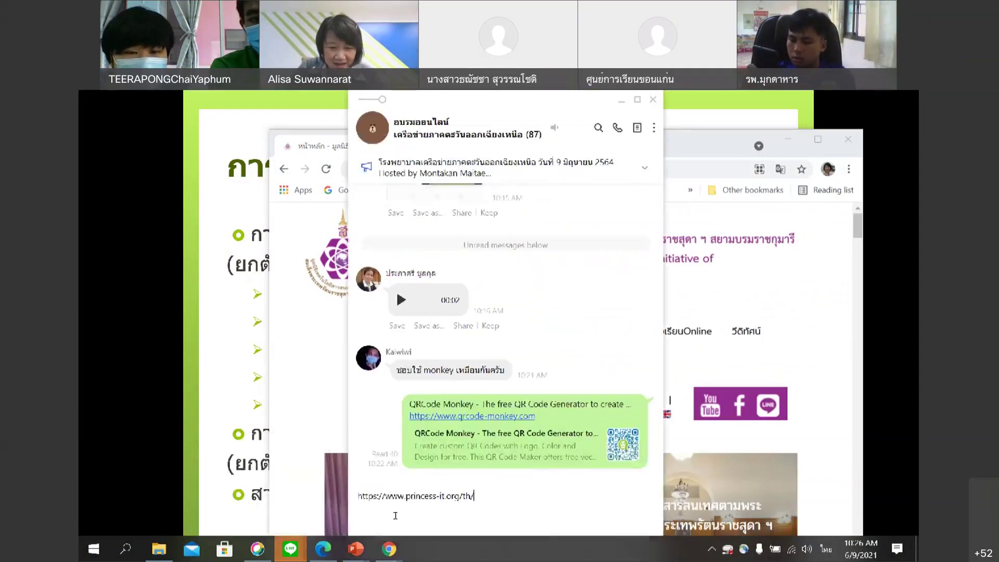
{"action": "key", "text": "Return"}
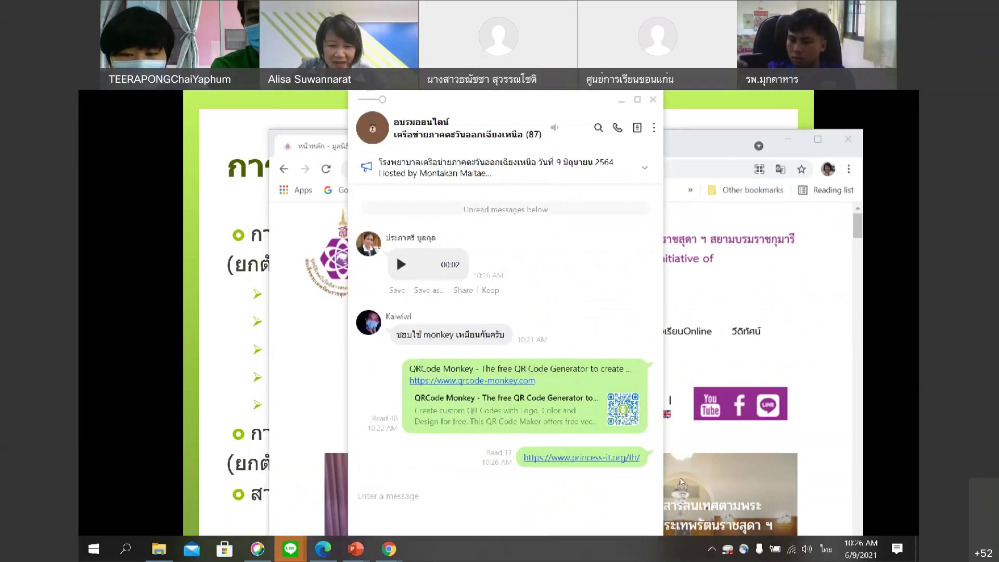
{"action": "key", "text": "super+d"}
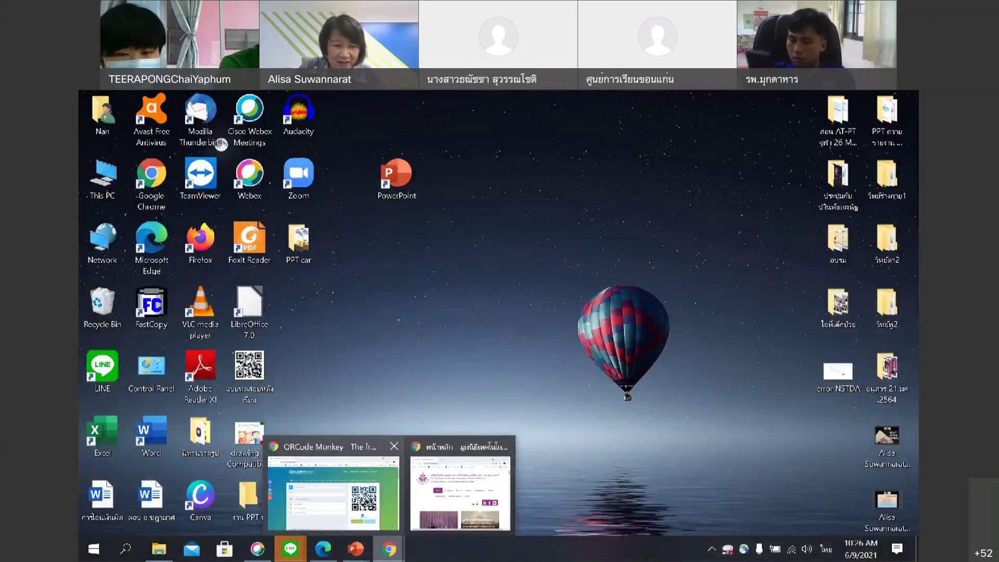
{"action": "left_click", "coordinate": [333, 492]}
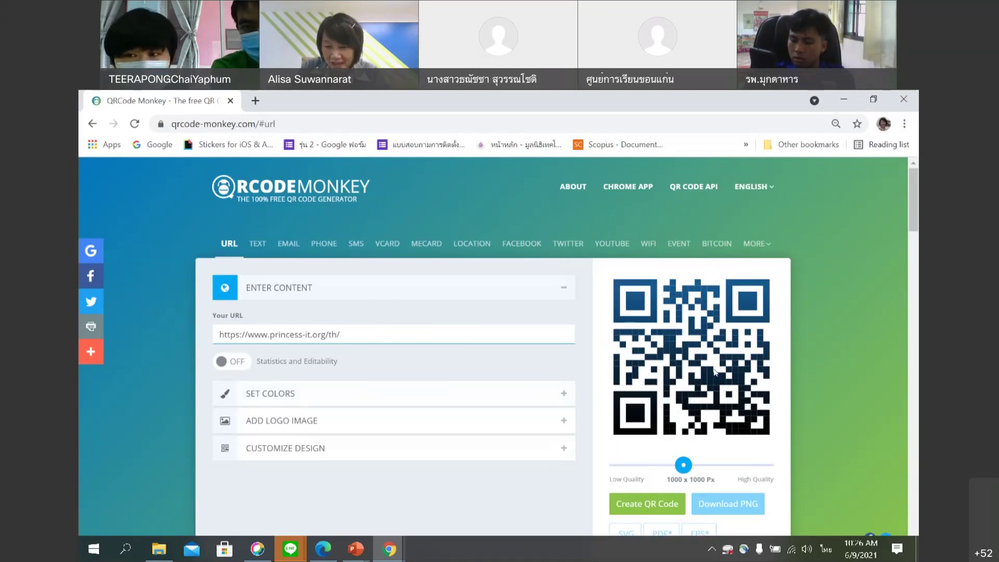
{"action": "left_click", "coordinate": [563, 394]}
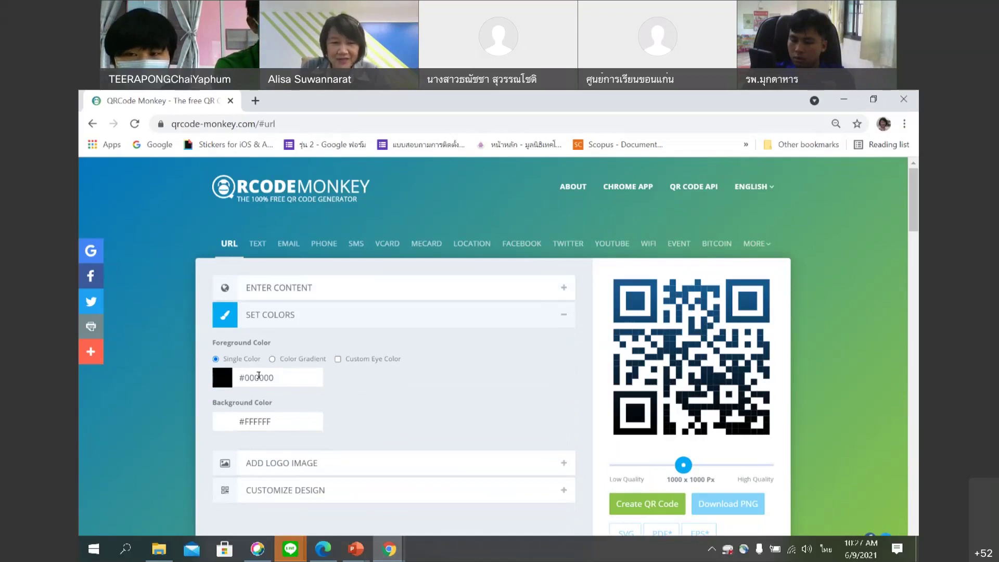
Set the QR code foreground colour to magenta #CE38D8.
{"action": "left_click", "coordinate": [224, 379]}
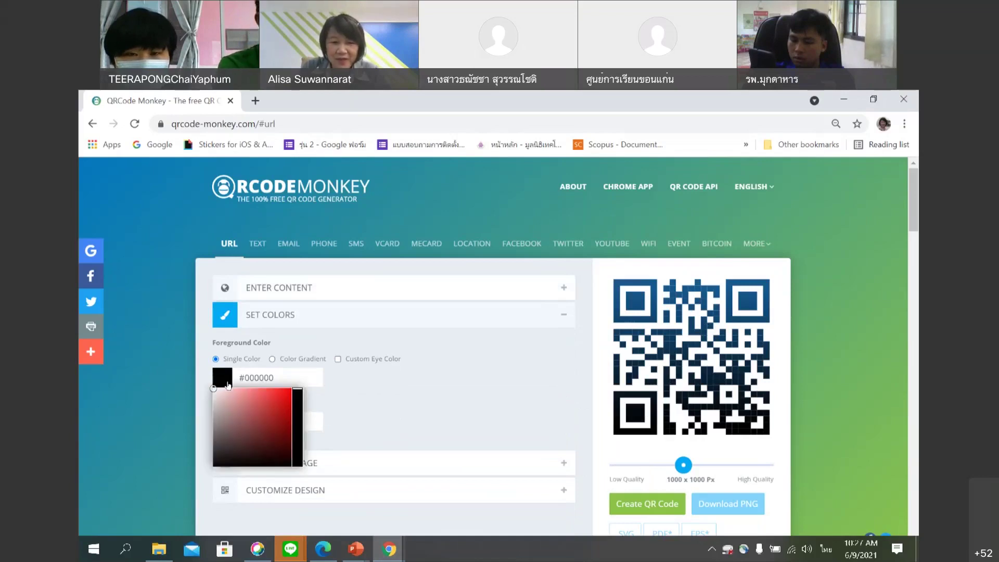
{"action": "left_click", "coordinate": [351, 406]}
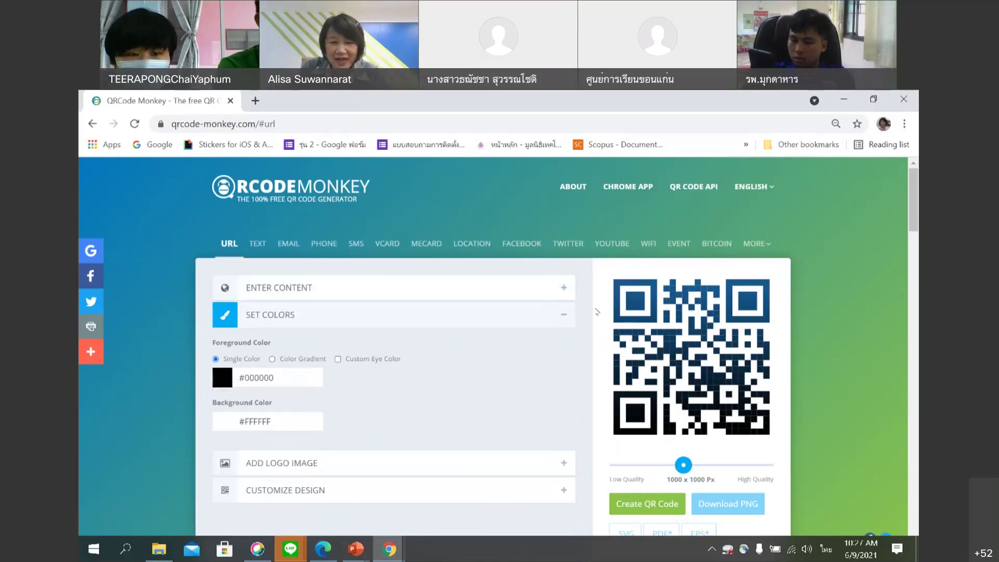
{"action": "left_click", "coordinate": [224, 379]}
{"action": "left_click", "coordinate": [245, 399]}
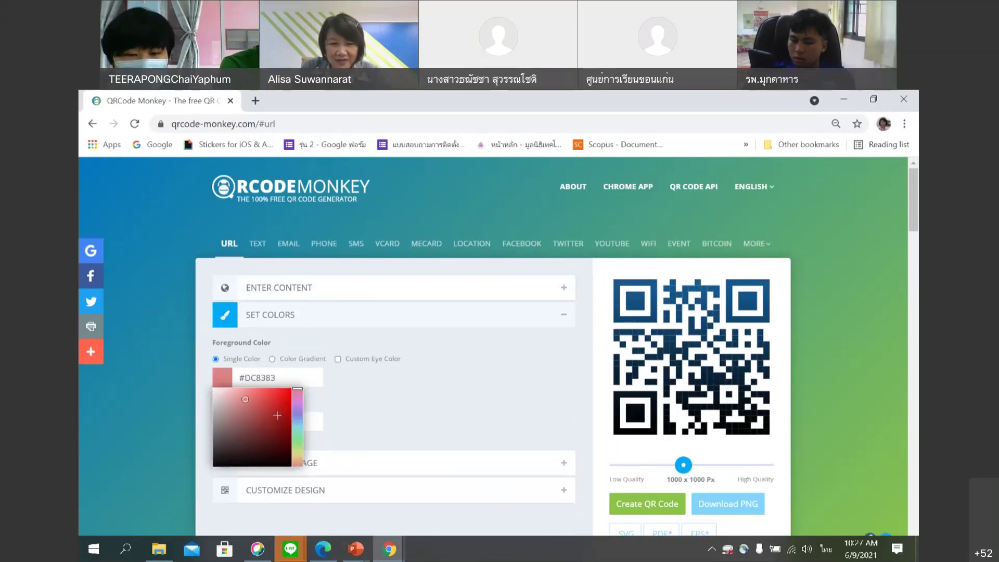
{"action": "left_click", "coordinate": [278, 416]}
{"action": "left_click", "coordinate": [297, 422]}
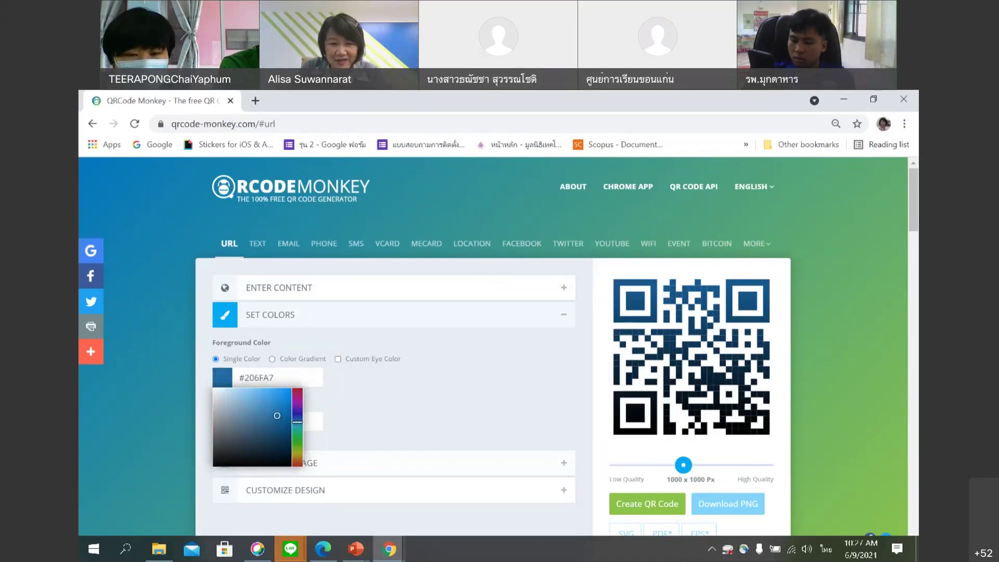
{"action": "left_click", "coordinate": [297, 437]}
{"action": "left_click", "coordinate": [225, 402]}
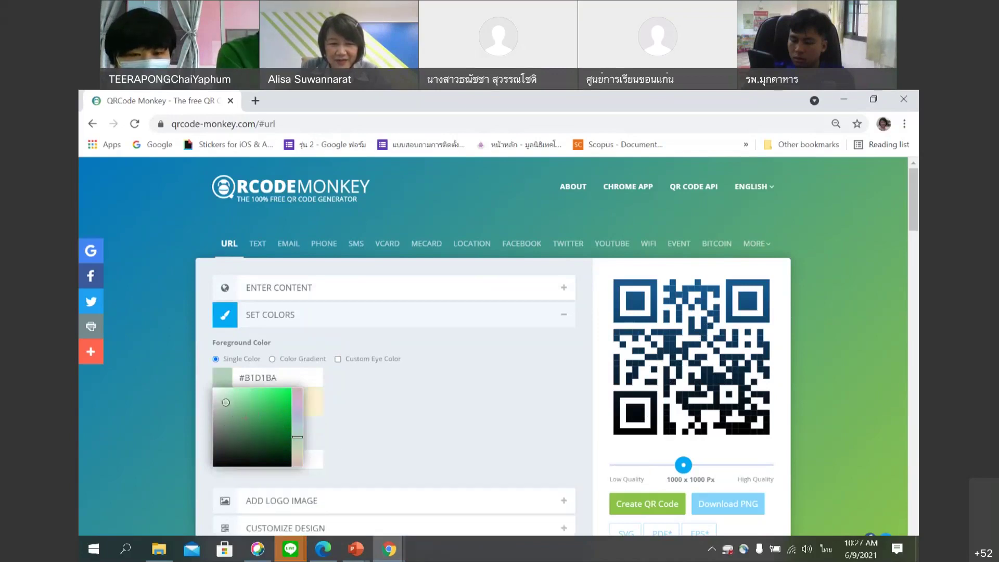
{"action": "left_click", "coordinate": [272, 400]}
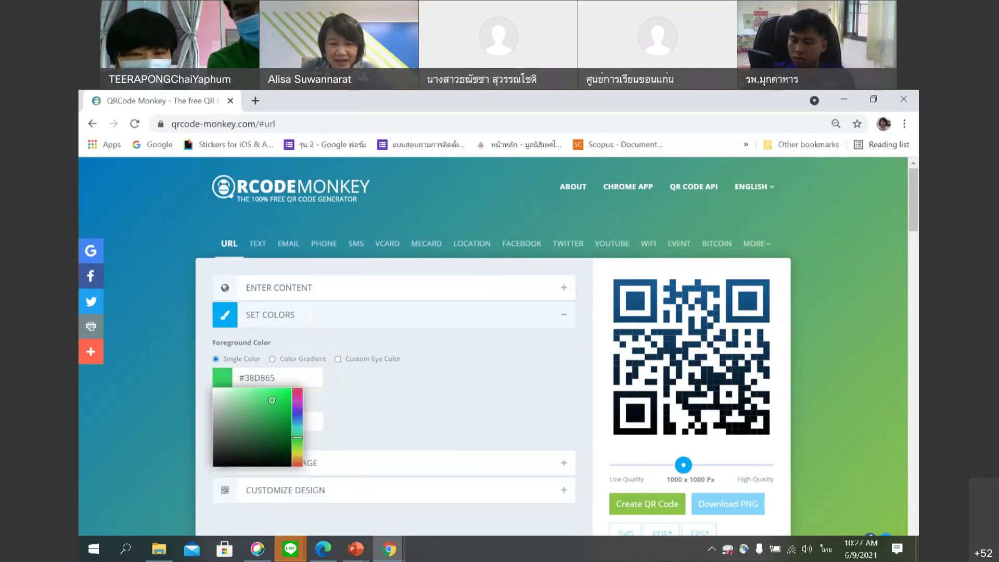
{"action": "left_click", "coordinate": [297, 402]}
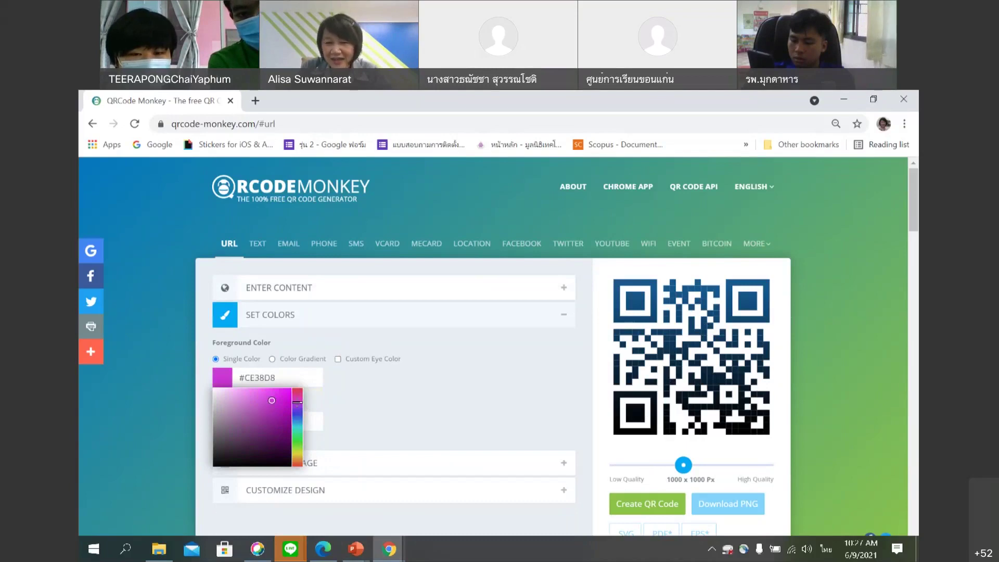
{"action": "left_click", "coordinate": [409, 420]}
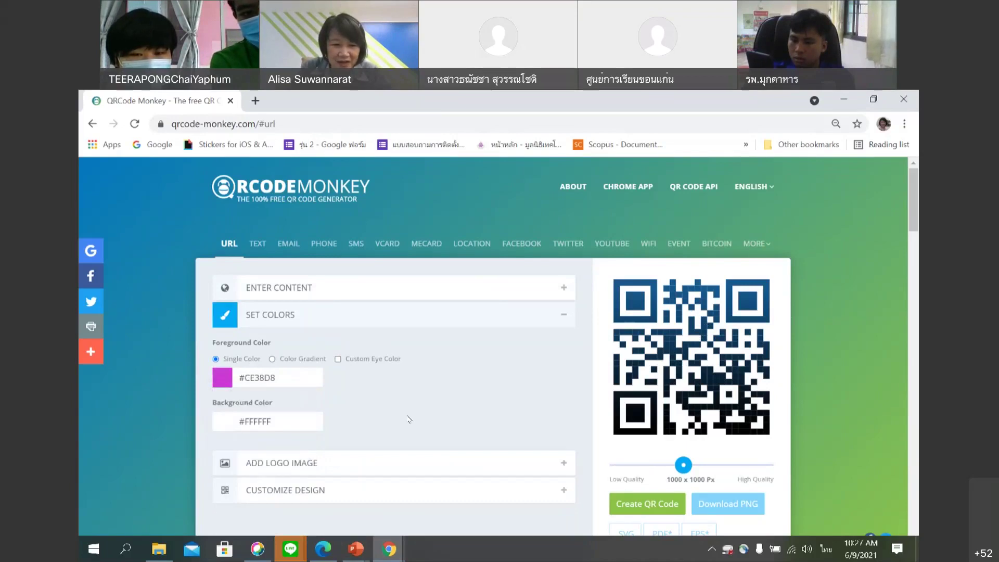
Set the background colour to cyan #50BBC5 and expand ADD LOGO IMAGE.
{"action": "left_click", "coordinate": [253, 422]}
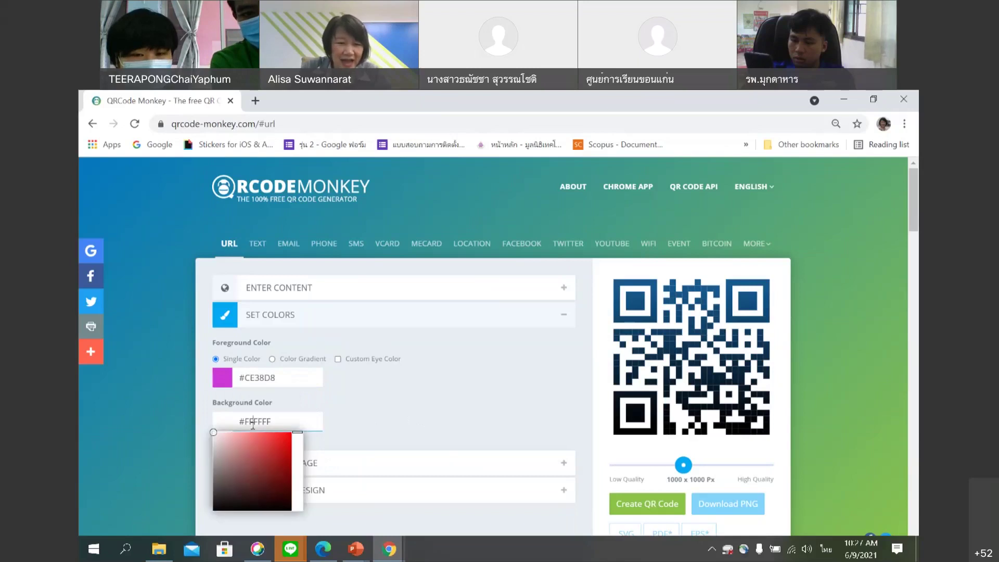
{"action": "left_click", "coordinate": [260, 450]}
{"action": "left_click", "coordinate": [298, 471]}
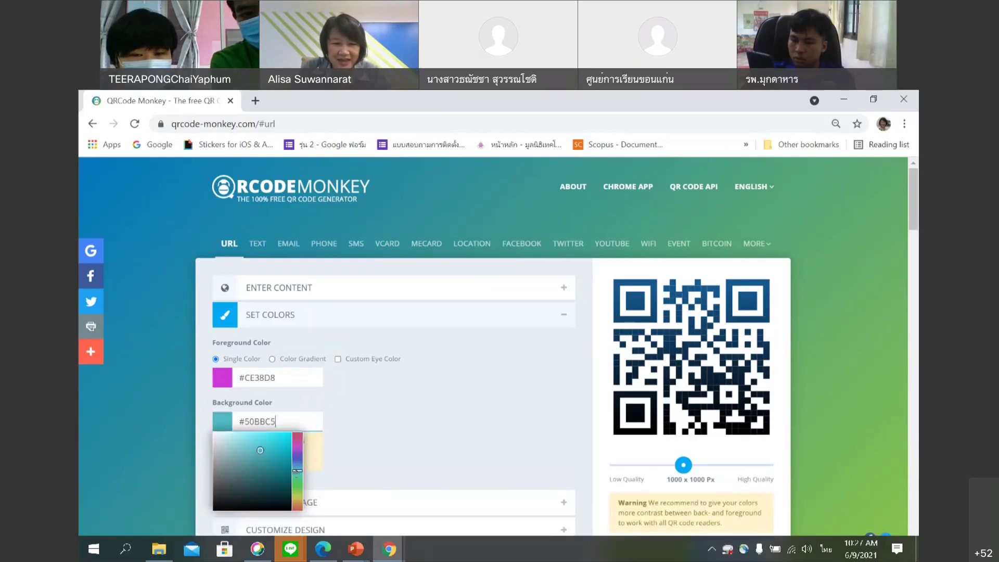
{"action": "left_click", "coordinate": [419, 454]}
{"action": "scroll", "coordinate": [420, 445], "scroll_direction": "down", "scroll_amount": 1}
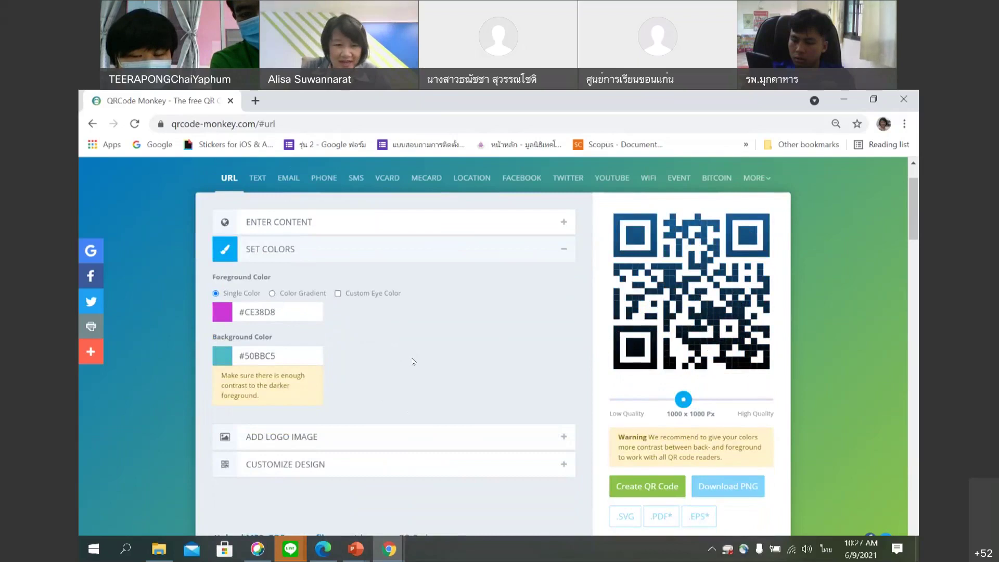
{"action": "scroll", "coordinate": [413, 362], "scroll_direction": "down", "scroll_amount": 1}
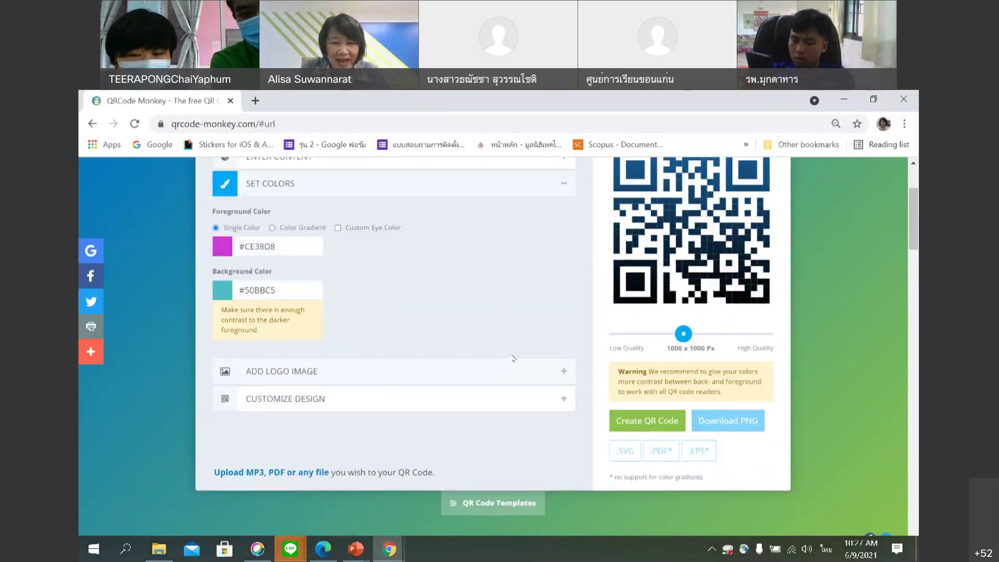
{"action": "left_click", "coordinate": [562, 372]}
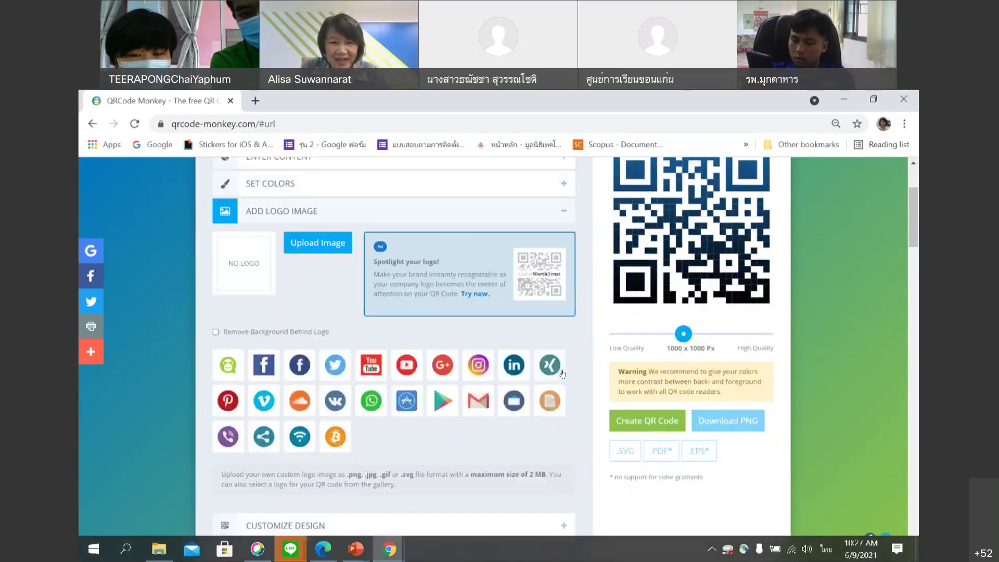
Open the Upload Image file picker in the Add Logo Image section.
{"action": "scroll", "coordinate": [526, 260], "scroll_direction": "up", "scroll_amount": 2}
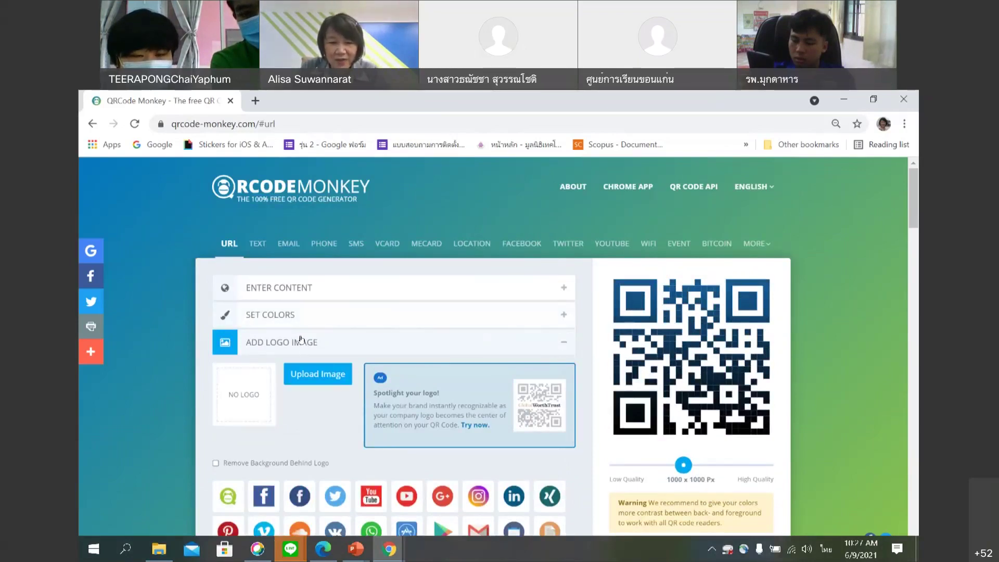
{"action": "scroll", "coordinate": [304, 343], "scroll_direction": "down", "scroll_amount": 2}
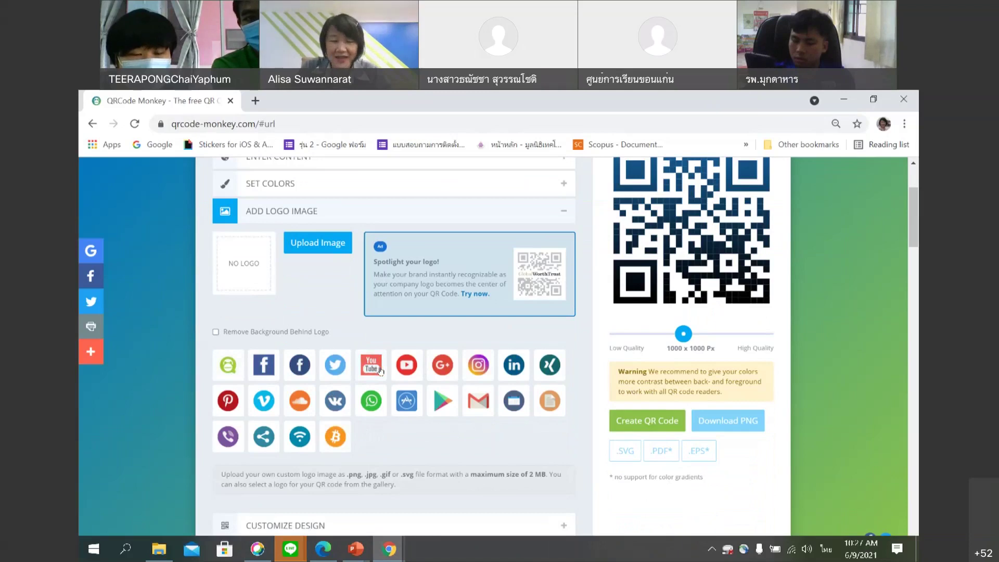
{"action": "scroll", "coordinate": [380, 371], "scroll_direction": "up", "scroll_amount": 1}
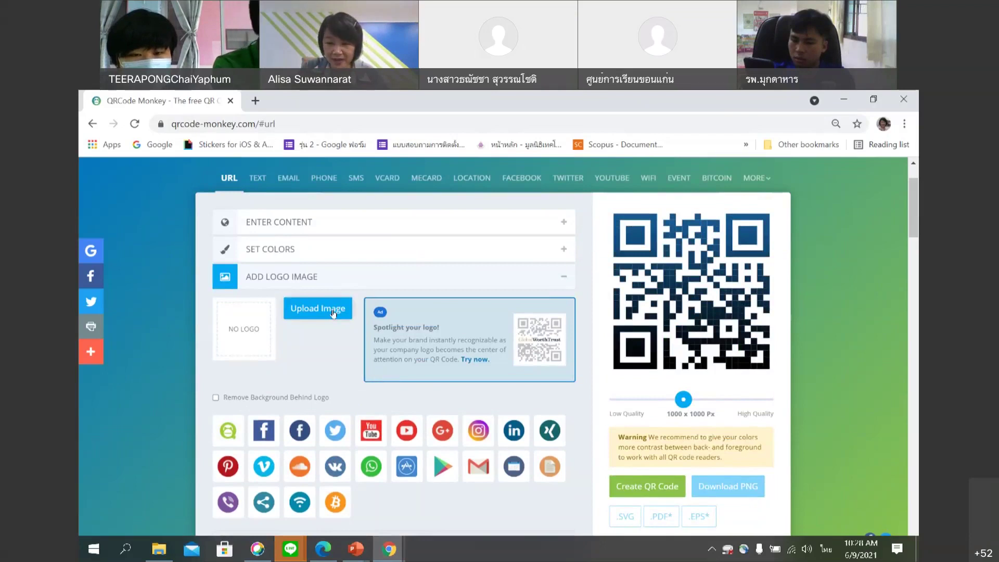
{"action": "left_click", "coordinate": [333, 312]}
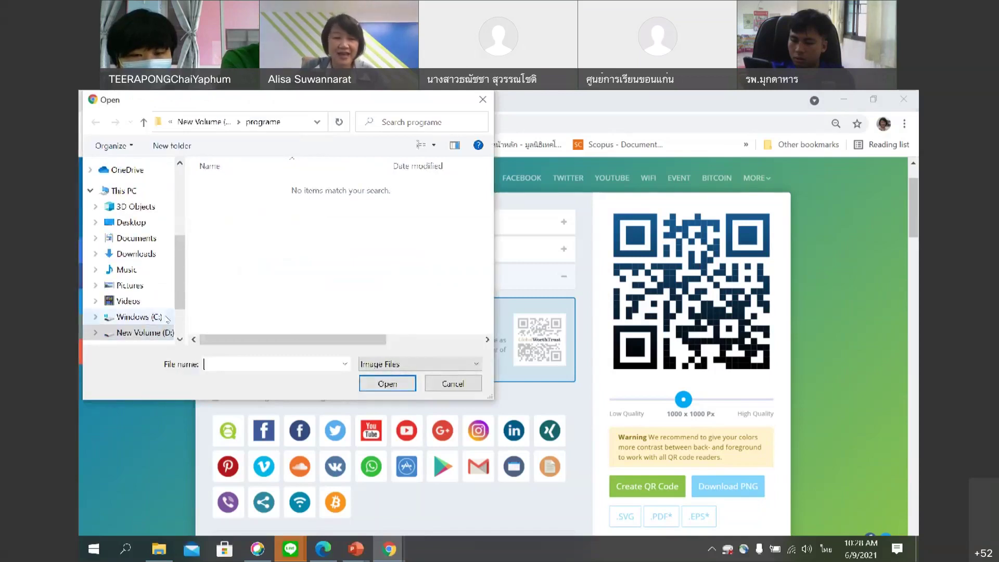
Upload the purple foundation logo from D:\Princess IT\Logo as the QR code's logo.
{"action": "scroll", "coordinate": [188, 301], "scroll_direction": "down", "scroll_amount": 1}
{"action": "scroll", "coordinate": [172, 307], "scroll_direction": "up", "scroll_amount": 1}
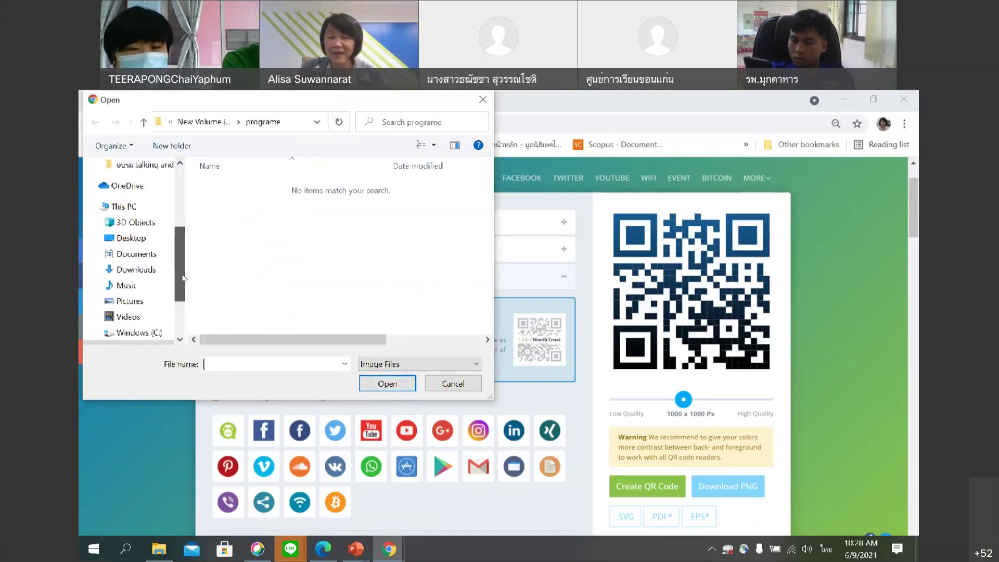
{"action": "scroll", "coordinate": [149, 311], "scroll_direction": "down", "scroll_amount": 1}
{"action": "left_click", "coordinate": [149, 312]}
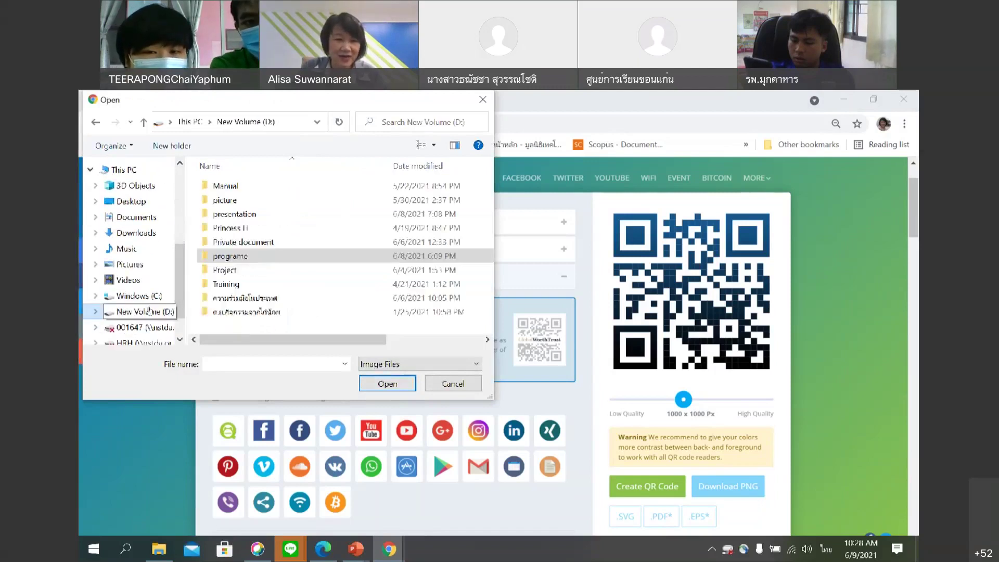
{"action": "double_click", "coordinate": [253, 227]}
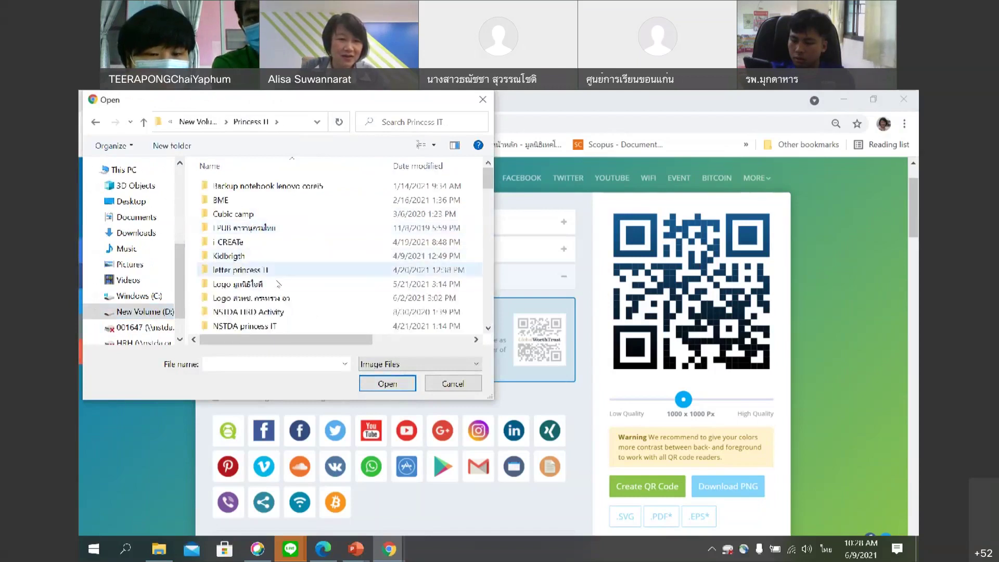
{"action": "double_click", "coordinate": [277, 284]}
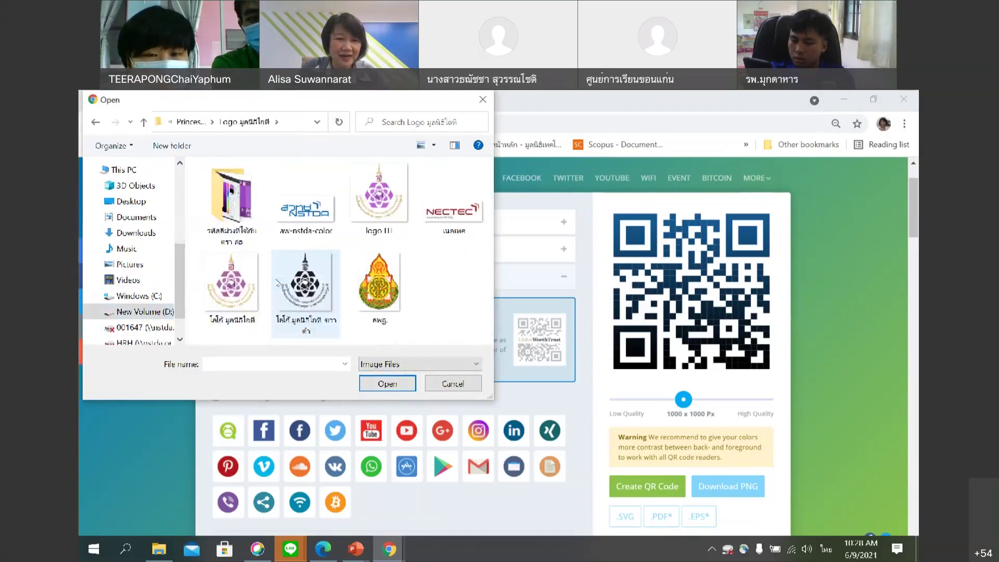
{"action": "left_click", "coordinate": [231, 295]}
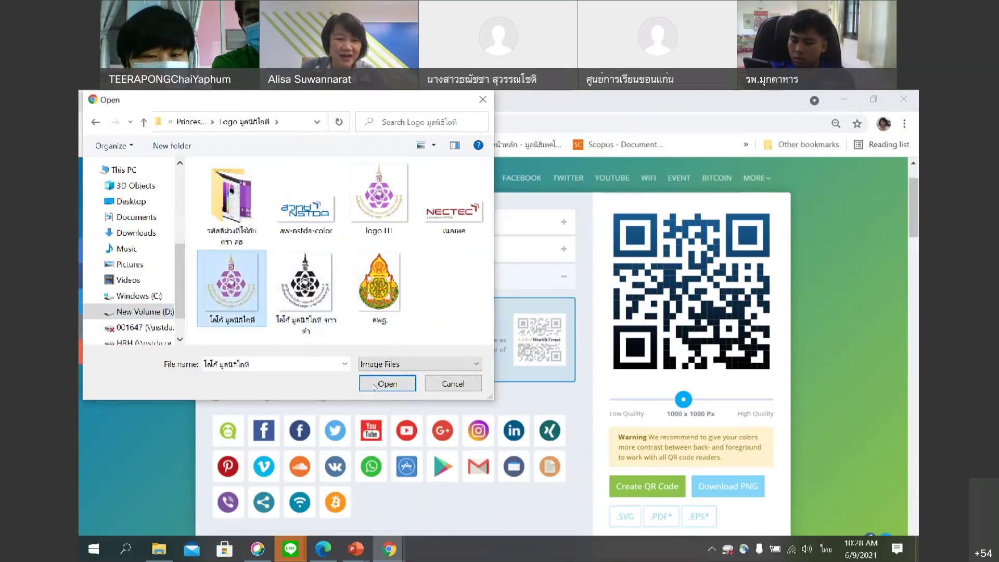
{"action": "left_click", "coordinate": [376, 387]}
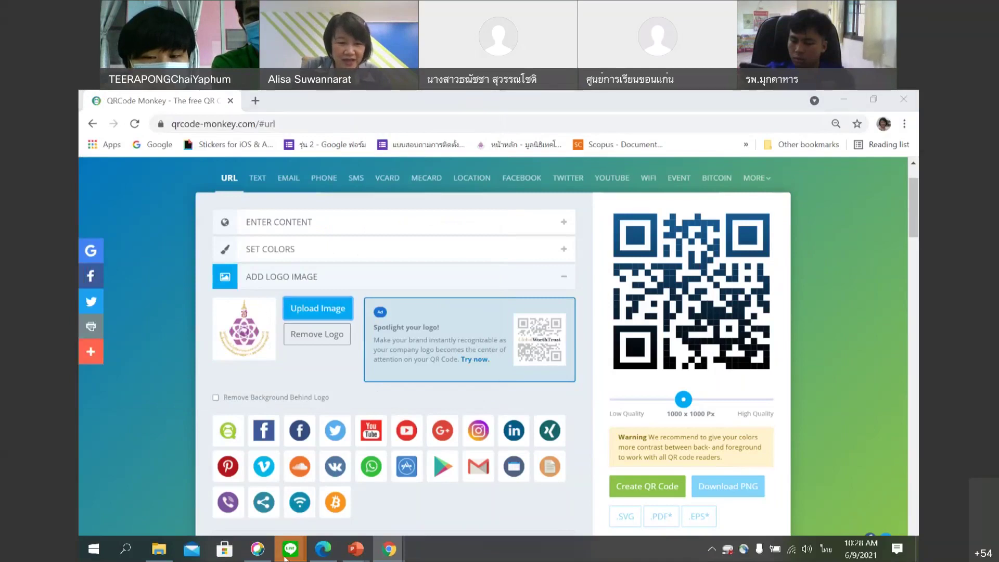
Open the online training group chat in LINE and maximise its window.
{"action": "mouse_move", "coordinate": [286, 553]}
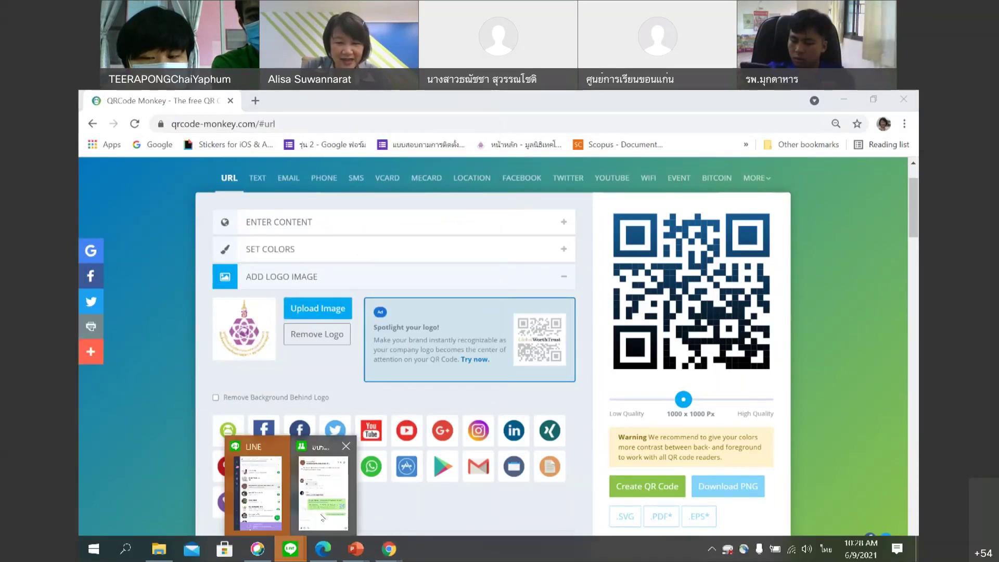
{"action": "left_click", "coordinate": [322, 517]}
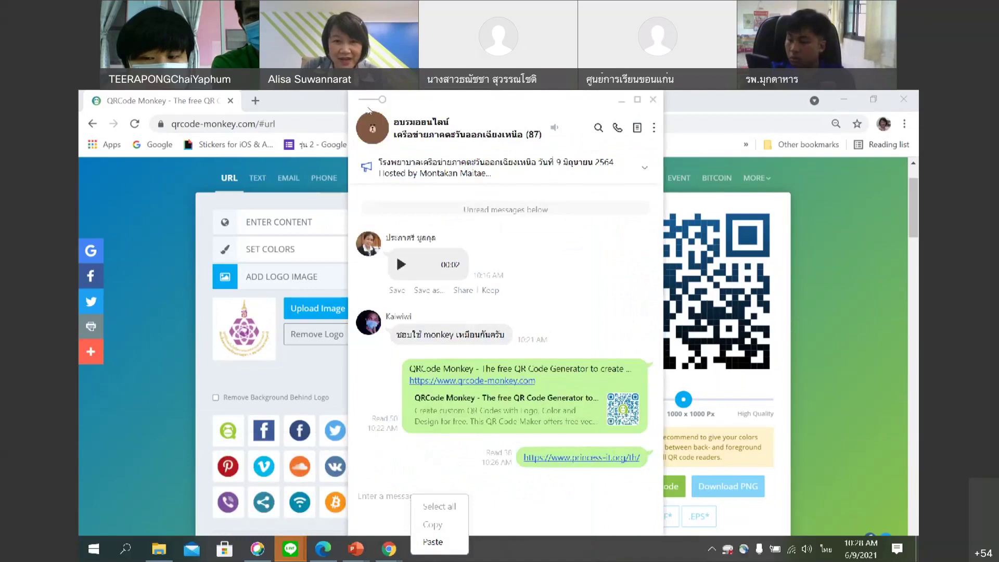
{"action": "key", "text": "Escape"}
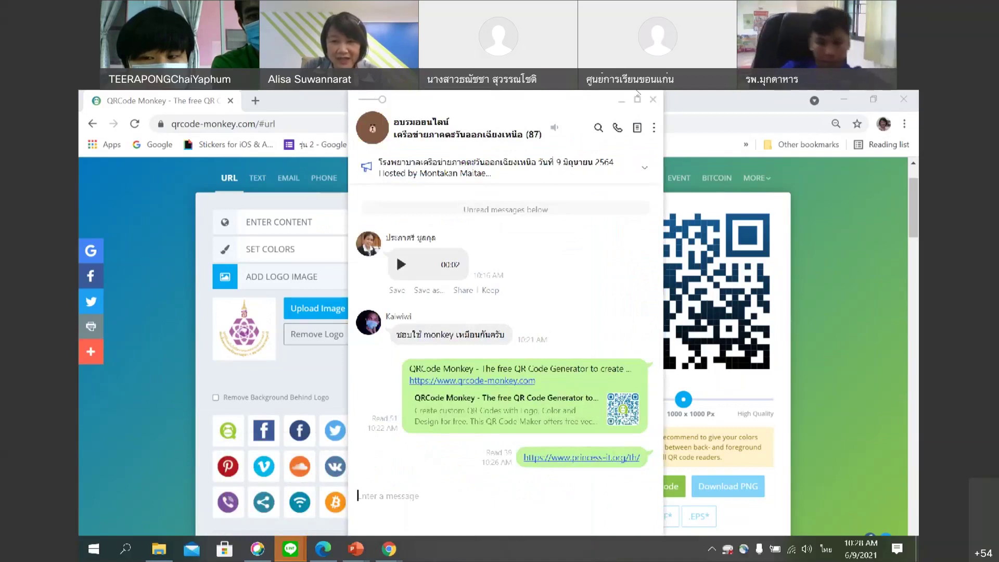
{"action": "left_click", "coordinate": [836, 210]}
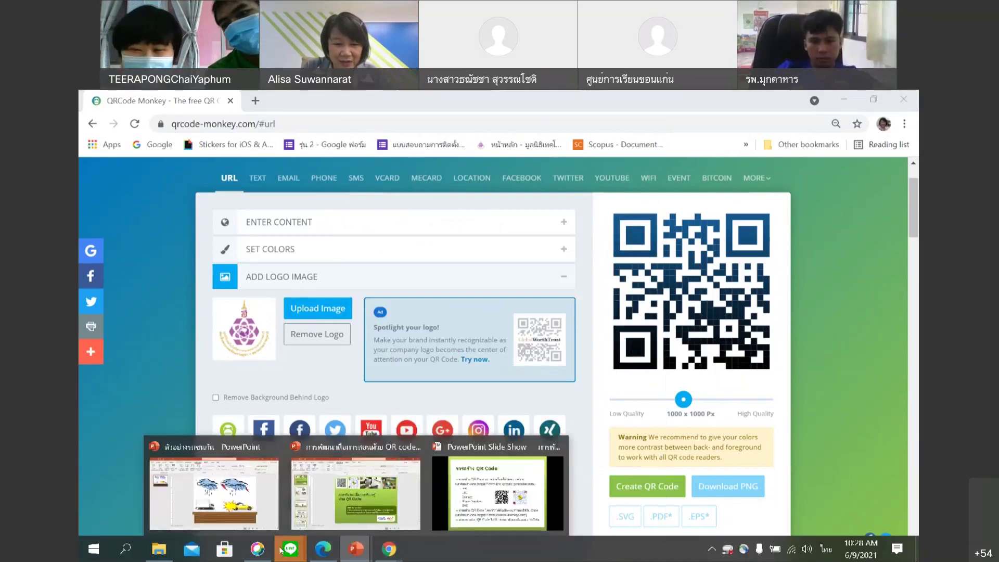
{"action": "mouse_move", "coordinate": [290, 548]}
{"action": "left_click", "coordinate": [323, 484]}
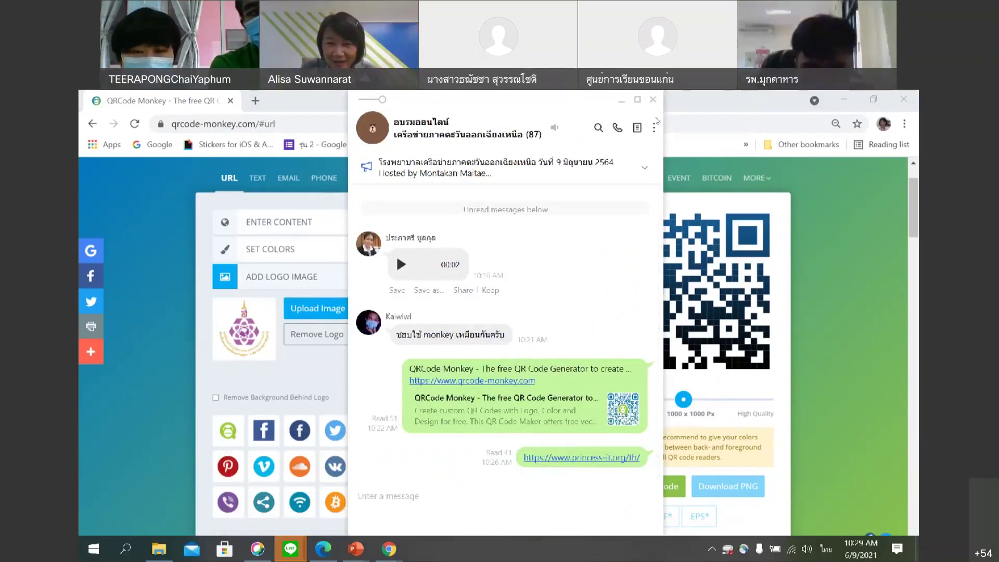
{"action": "left_click", "coordinate": [637, 99]}
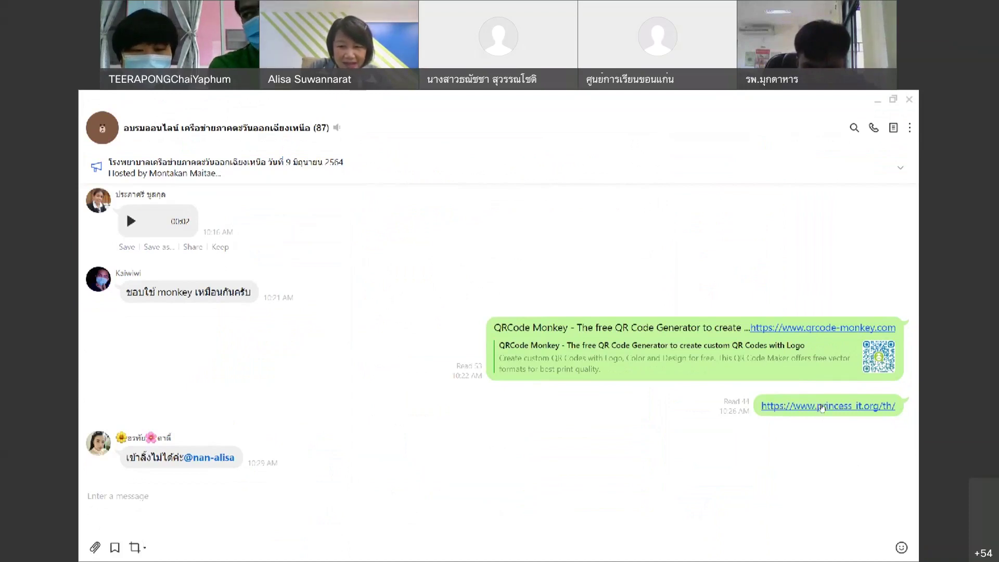
Open the shared princess-it.org link from the chat, then restore the chat to a smaller window.
{"action": "left_click", "coordinate": [822, 406]}
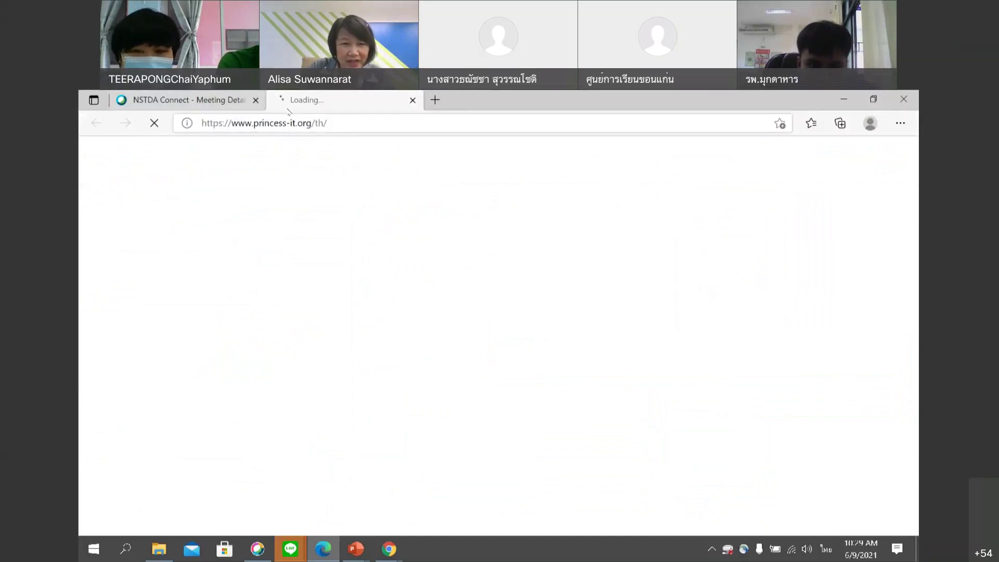
{"action": "left_click", "coordinate": [327, 120]}
{"action": "left_click", "coordinate": [384, 203]}
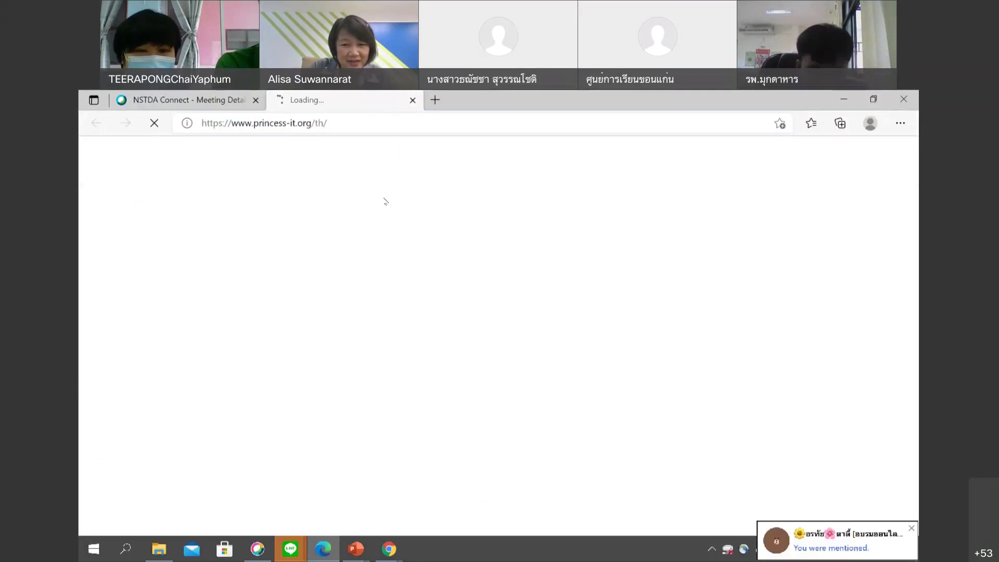
{"action": "left_click", "coordinate": [825, 545]}
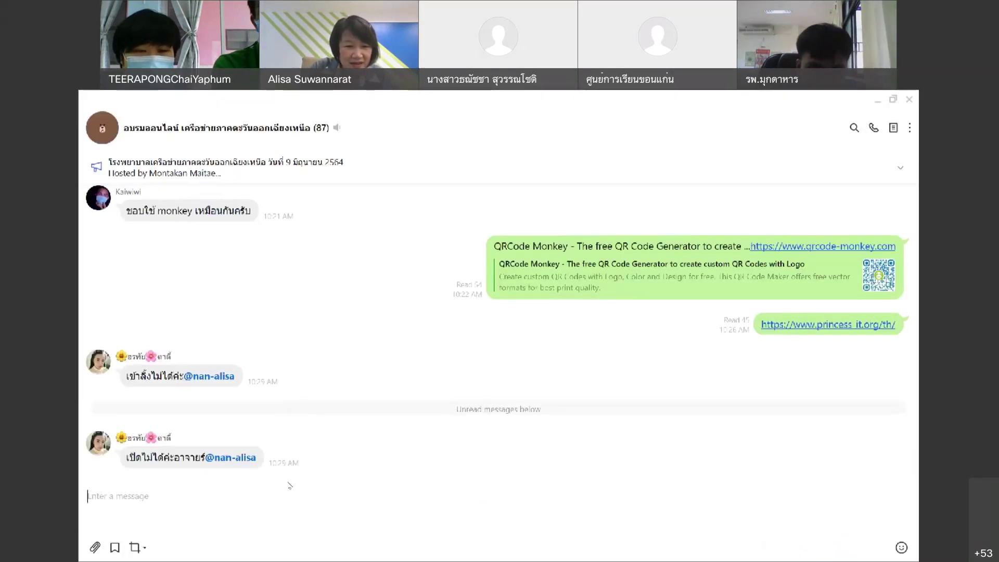
{"action": "scroll", "coordinate": [808, 284], "scroll_direction": "up", "scroll_amount": 3}
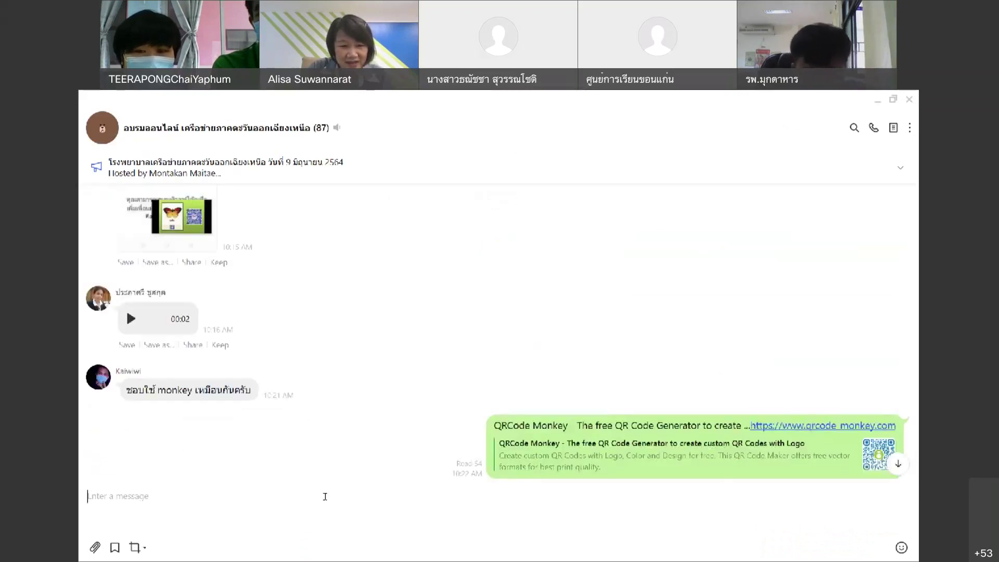
{"action": "left_click", "coordinate": [892, 100]}
Switch between the foundation website and the LINE group chat to compare them.
{"action": "mouse_move", "coordinate": [390, 550]}
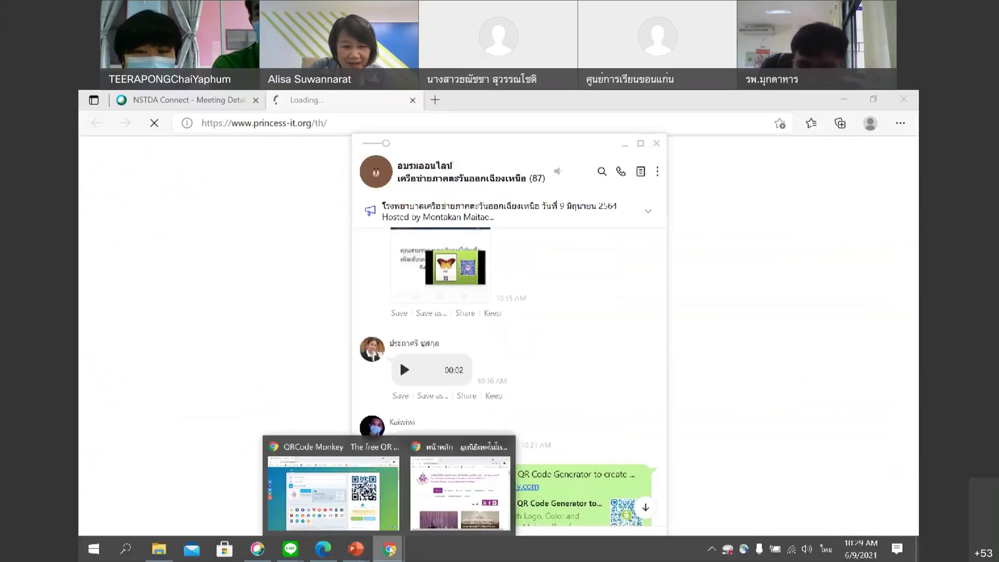
{"action": "left_click", "coordinate": [426, 522]}
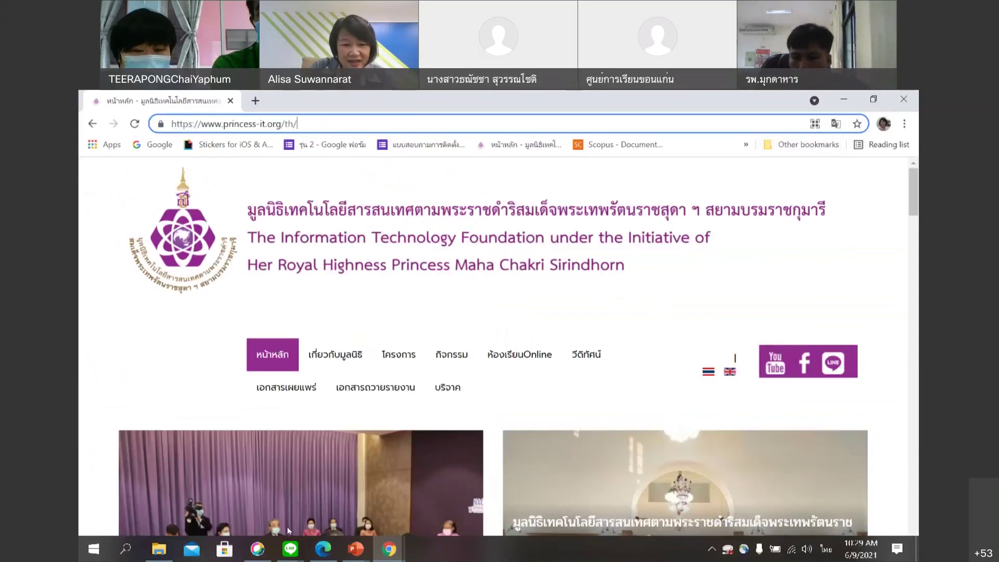
{"action": "mouse_move", "coordinate": [290, 553]}
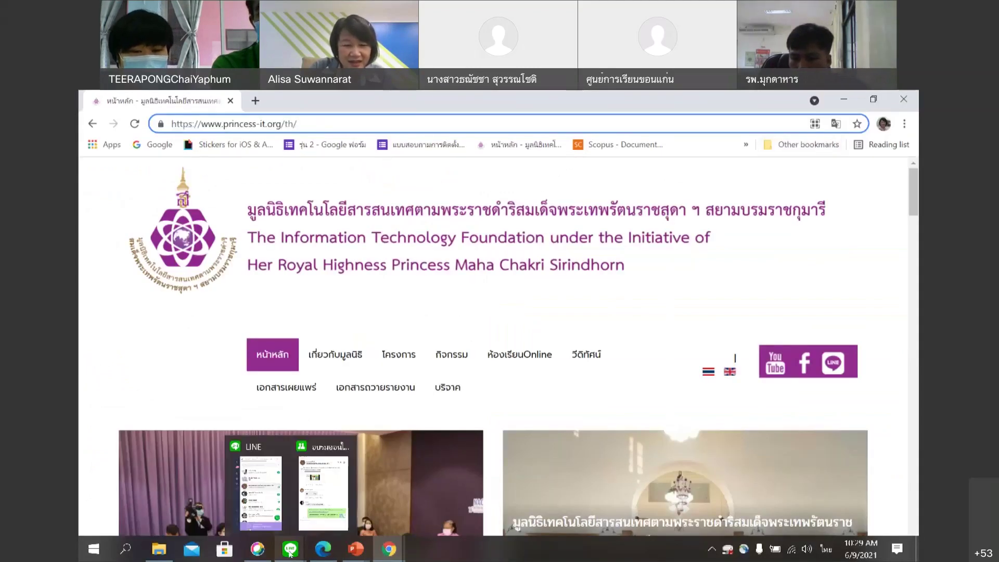
{"action": "left_click", "coordinate": [314, 519]}
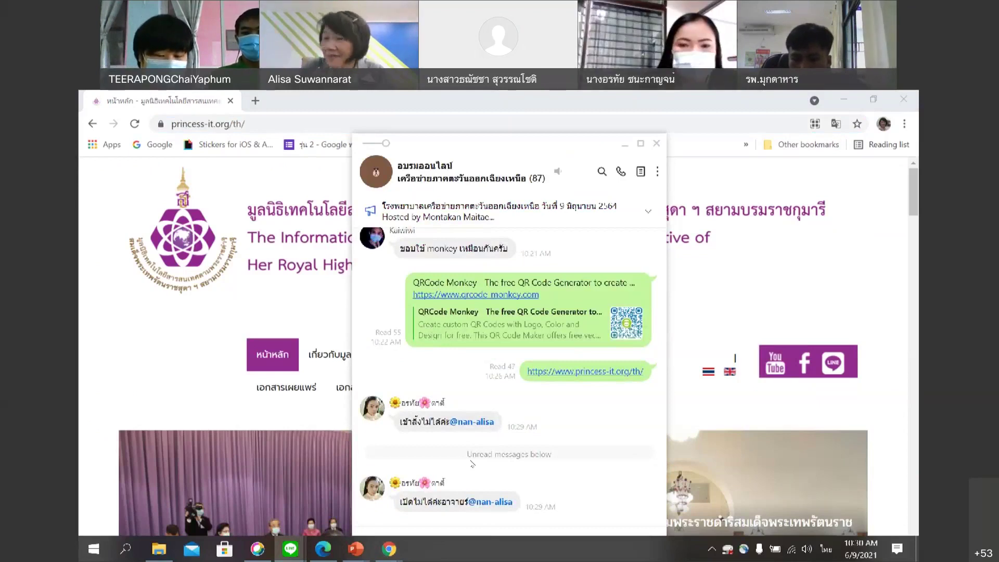
{"action": "left_click", "coordinate": [178, 388]}
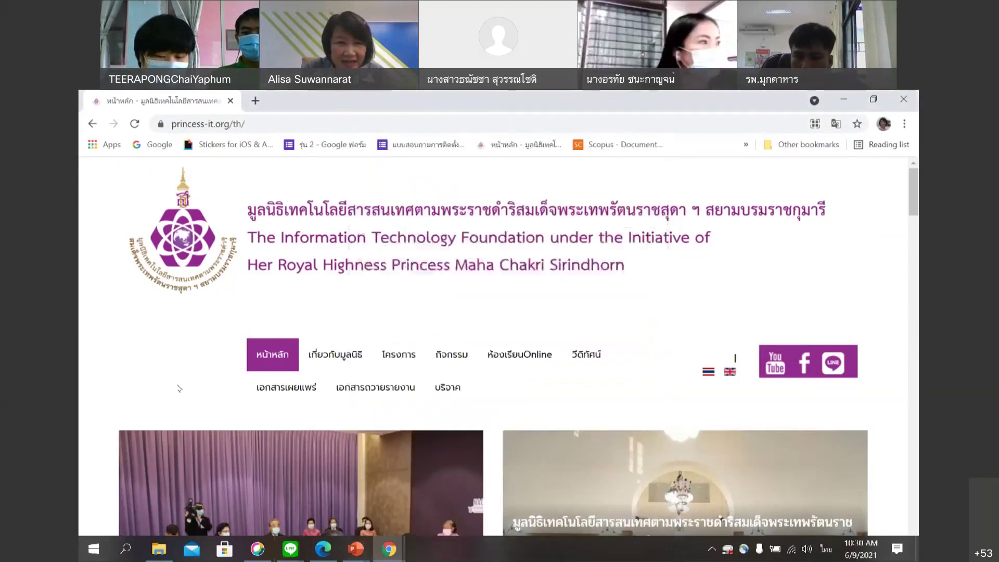
Reopen the princess-it.org link in another tab, then return to the QRCode Monkey page.
{"action": "left_click", "coordinate": [385, 551]}
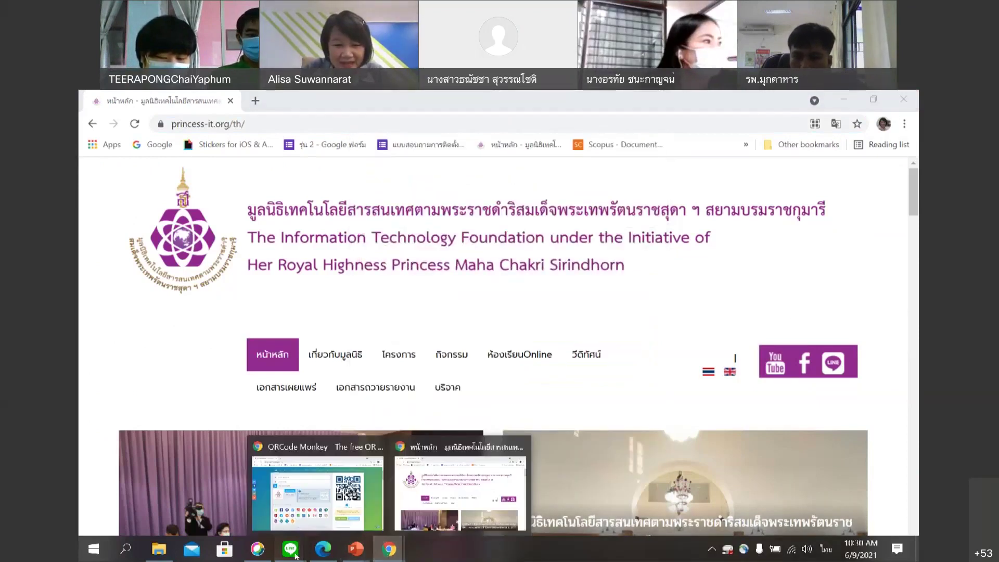
{"action": "mouse_move", "coordinate": [289, 549]}
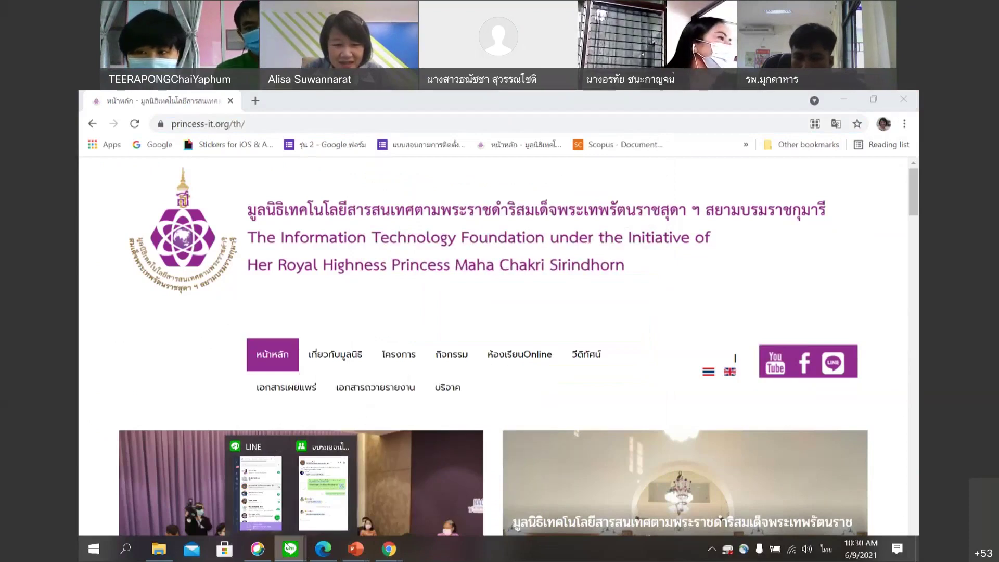
{"action": "left_click", "coordinate": [316, 511]}
{"action": "left_click", "coordinate": [599, 373]}
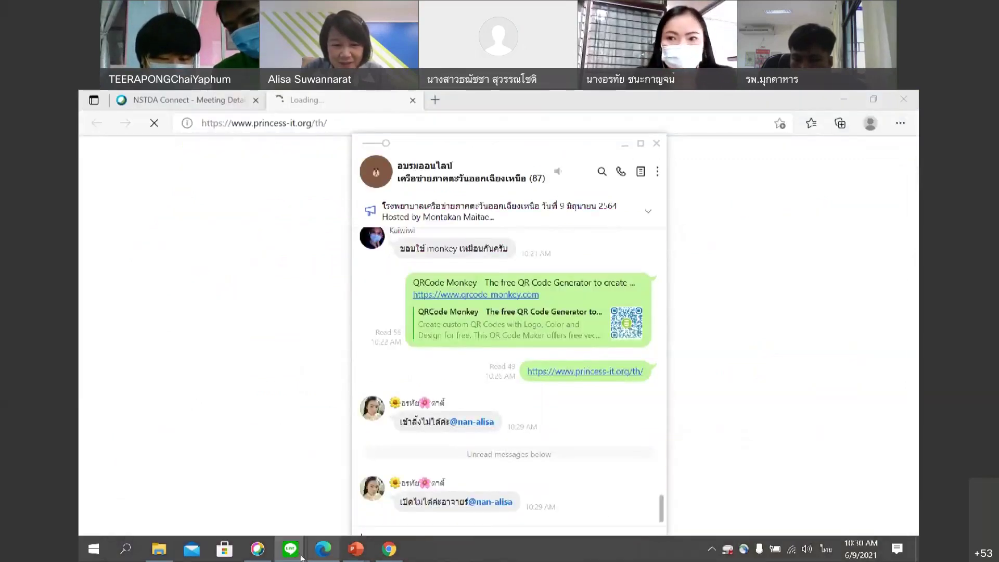
{"action": "left_click", "coordinate": [608, 372]}
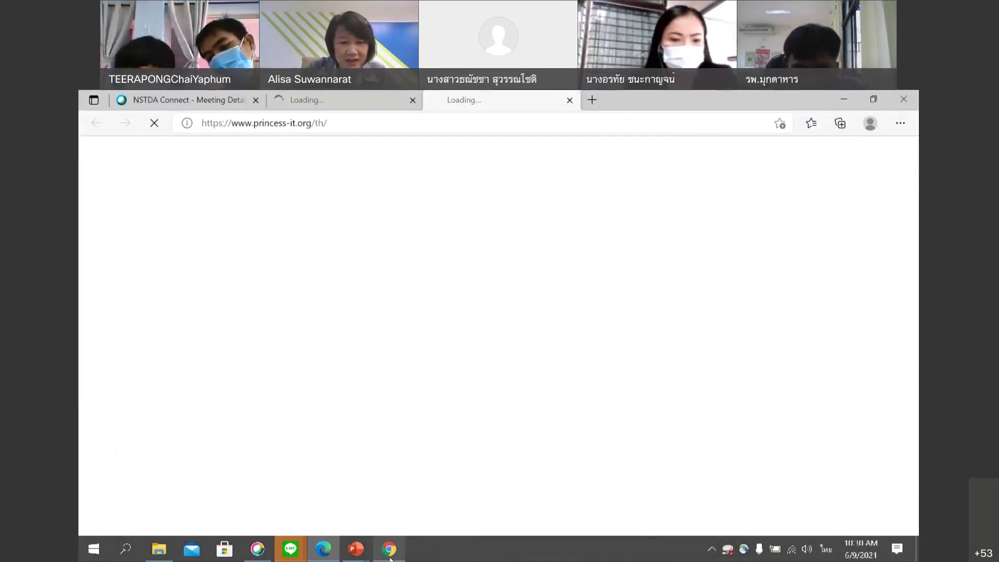
{"action": "mouse_move", "coordinate": [391, 559]}
{"action": "left_click", "coordinate": [387, 489]}
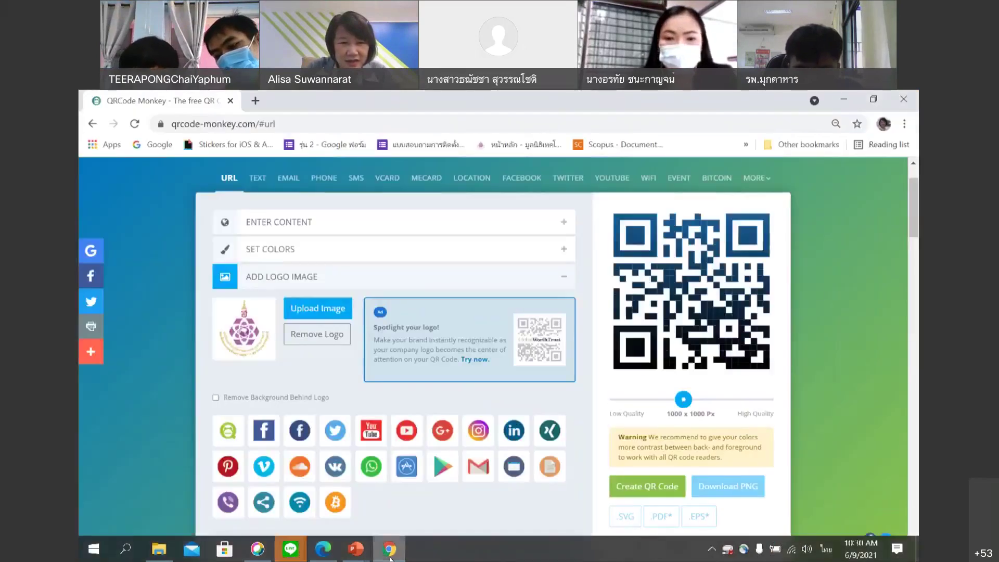
Rerun the recent IT foundation search in a new browser window and reach its Facebook page.
{"action": "right_click", "coordinate": [389, 551]}
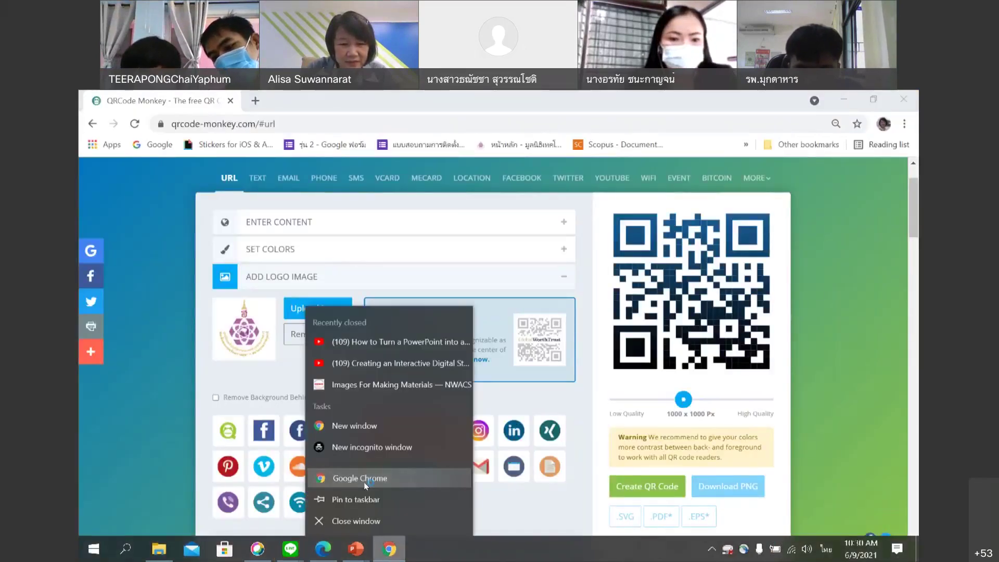
{"action": "left_click", "coordinate": [364, 480]}
{"action": "left_click", "coordinate": [431, 346]}
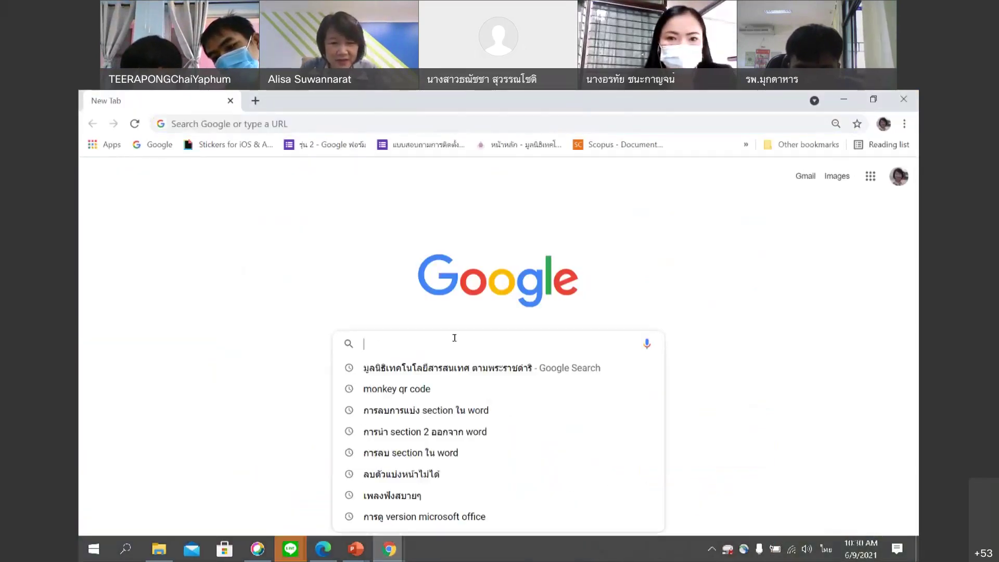
{"action": "left_click", "coordinate": [492, 375]}
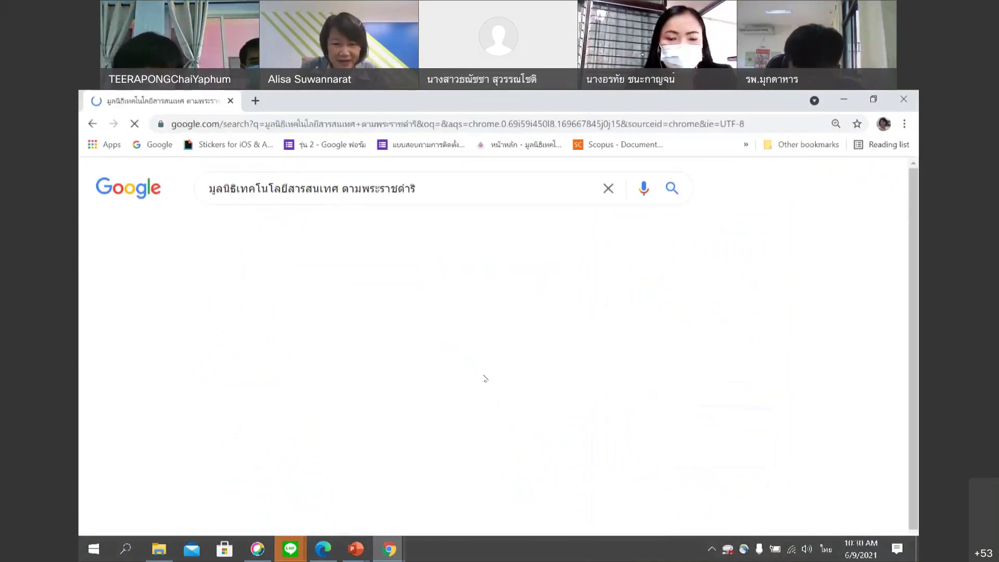
{"action": "scroll", "coordinate": [445, 337], "scroll_direction": "down", "scroll_amount": 2}
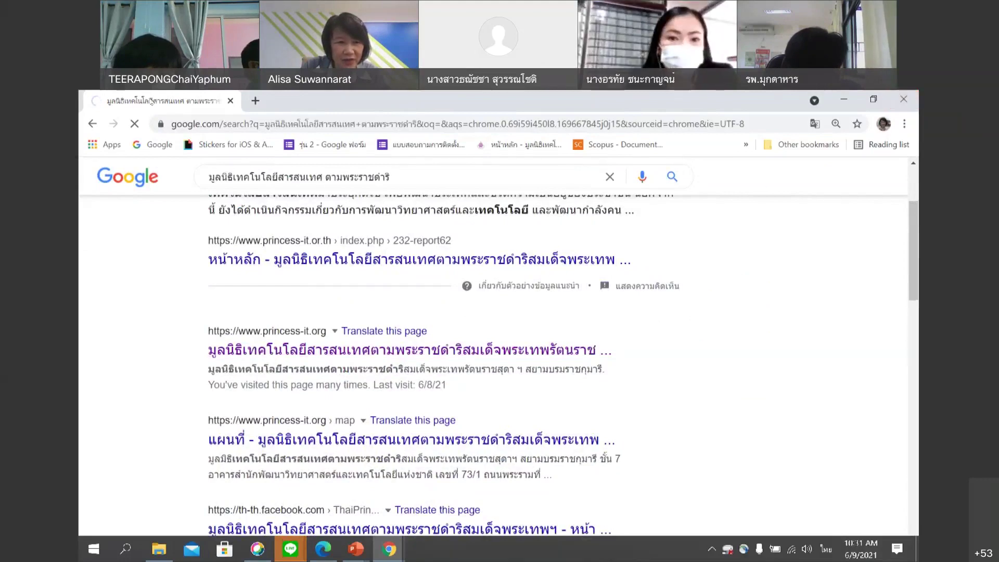
{"action": "scroll", "coordinate": [574, 476], "scroll_direction": "down", "scroll_amount": 5}
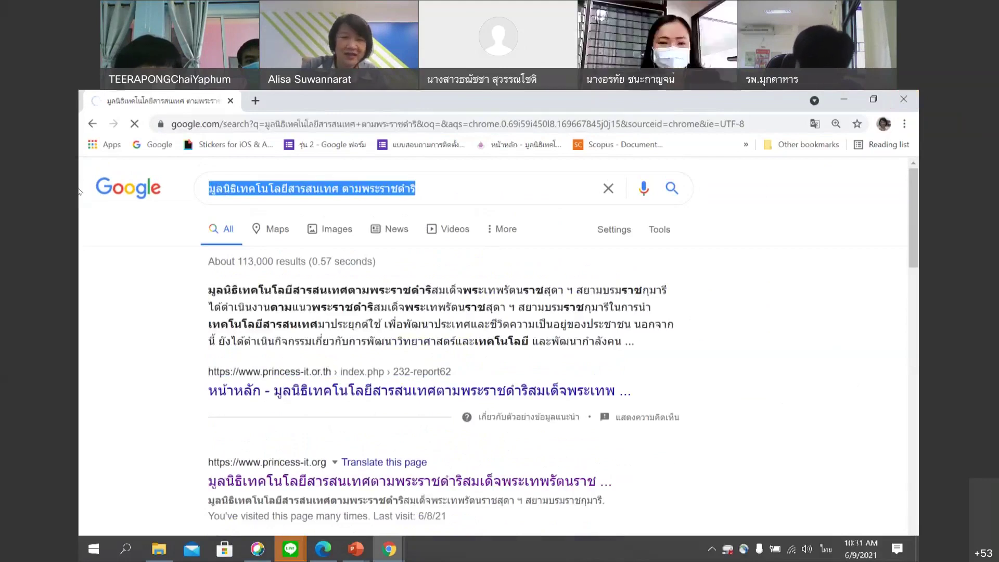
{"action": "key", "text": "BackSpace"}
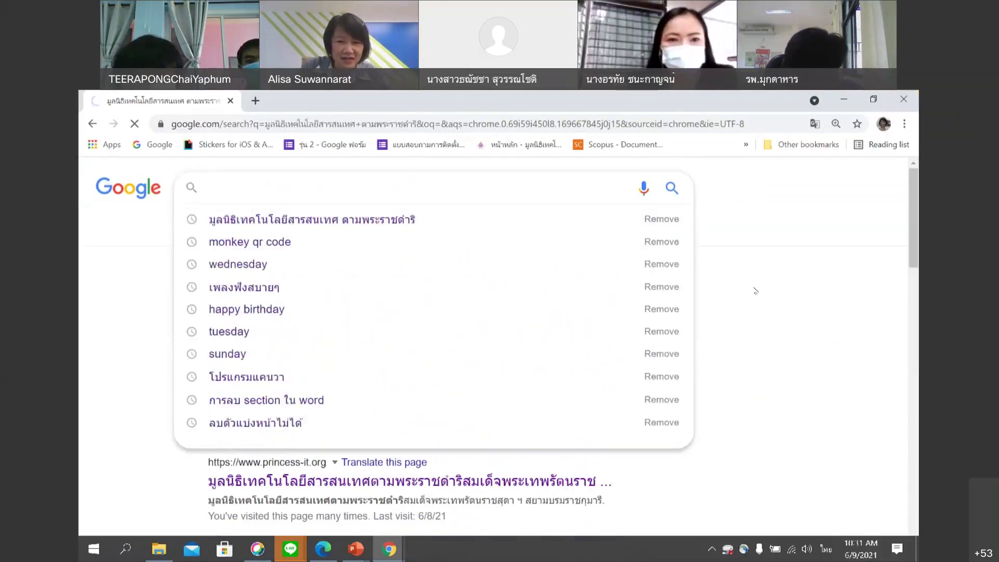
{"action": "scroll", "coordinate": [395, 503], "scroll_direction": "down", "scroll_amount": 5}
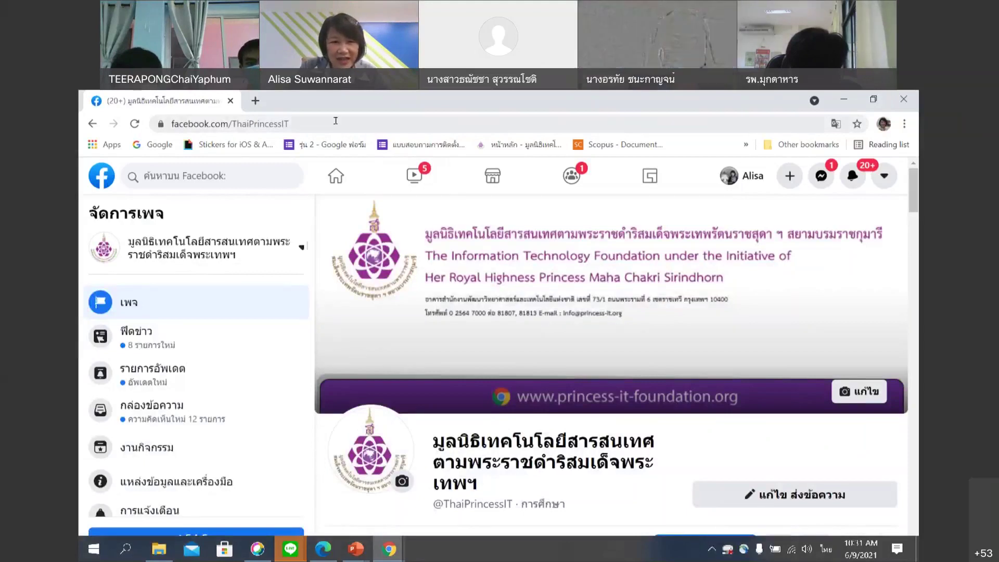
Copy the facebook.com/ThaiPrincessIT address and send it in the LINE group chat.
{"action": "left_click", "coordinate": [335, 120]}
{"action": "left_click", "coordinate": [335, 119]}
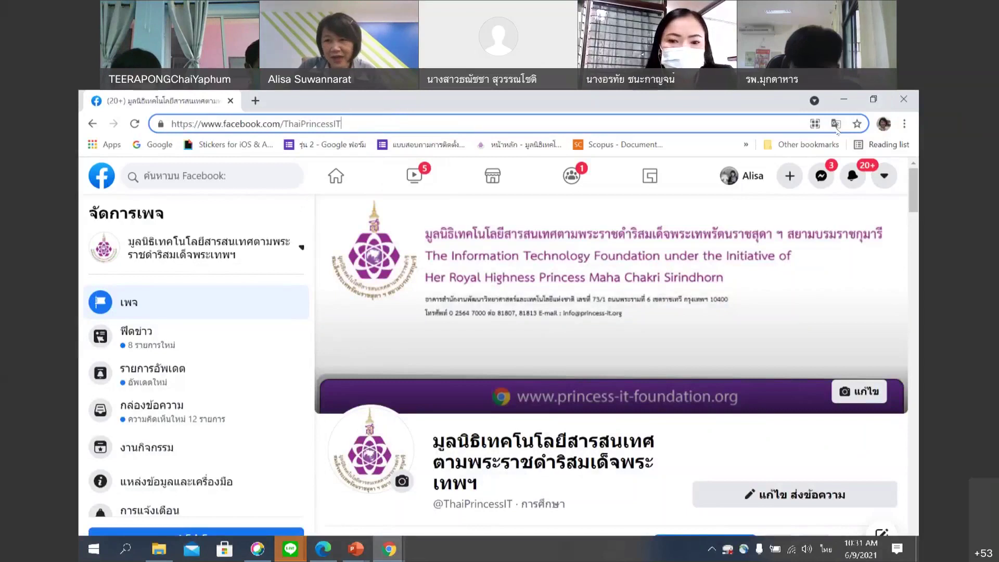
{"action": "left_click_drag", "start_coordinate": [342, 124], "coordinate": [149, 127]}
{"action": "key", "text": "ctrl+c"}
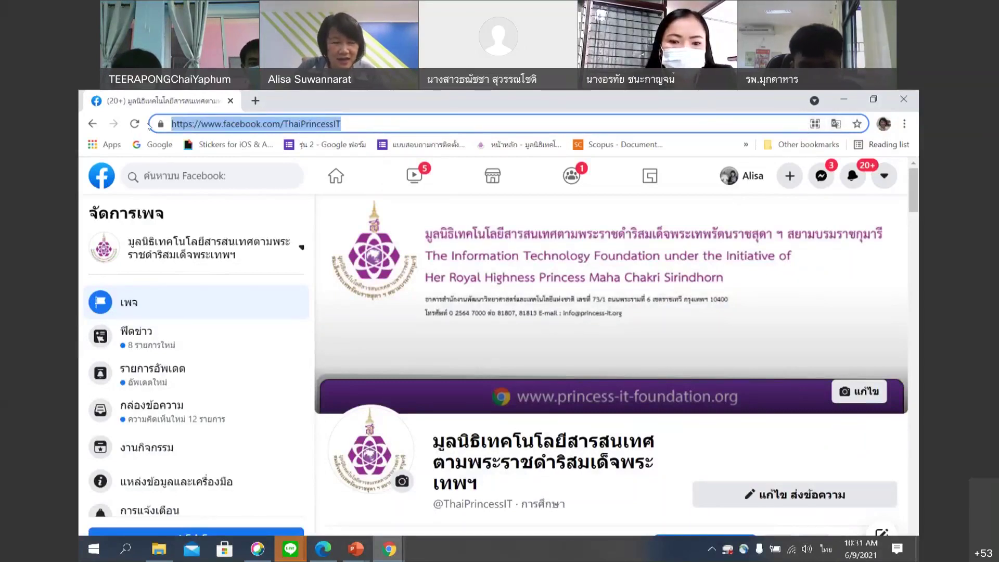
{"action": "left_click", "coordinate": [290, 548]}
{"action": "left_click", "coordinate": [291, 484]}
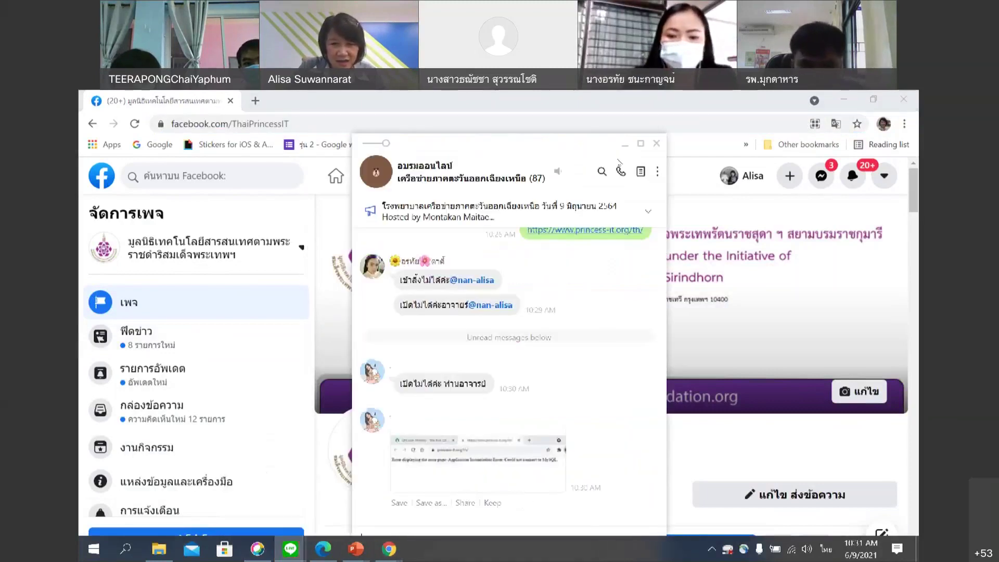
{"action": "left_click_drag", "start_coordinate": [587, 152], "coordinate": [574, 108]}
{"action": "left_click", "coordinate": [551, 477]}
{"action": "key", "text": "ctrl+v"}
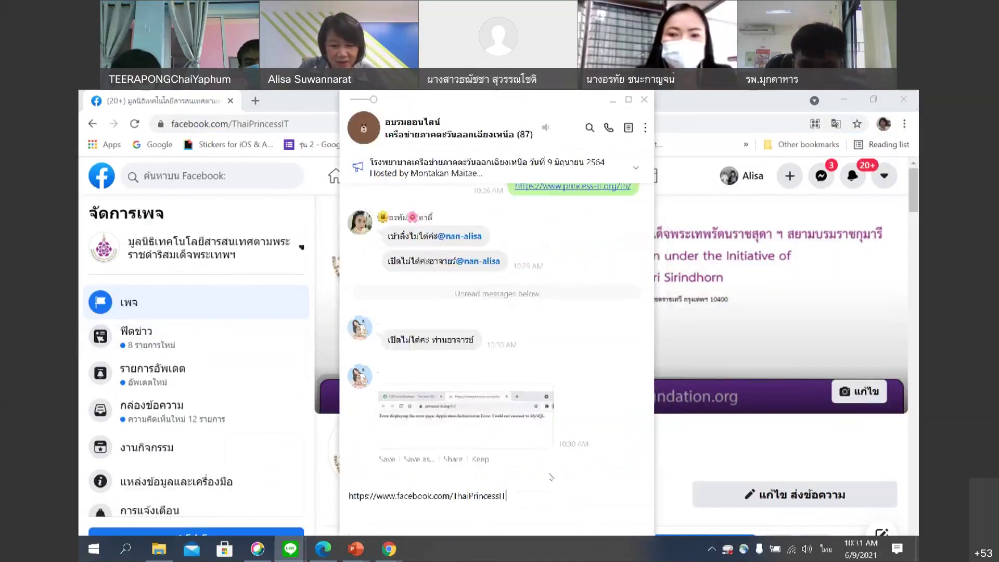
{"action": "key", "text": "Return"}
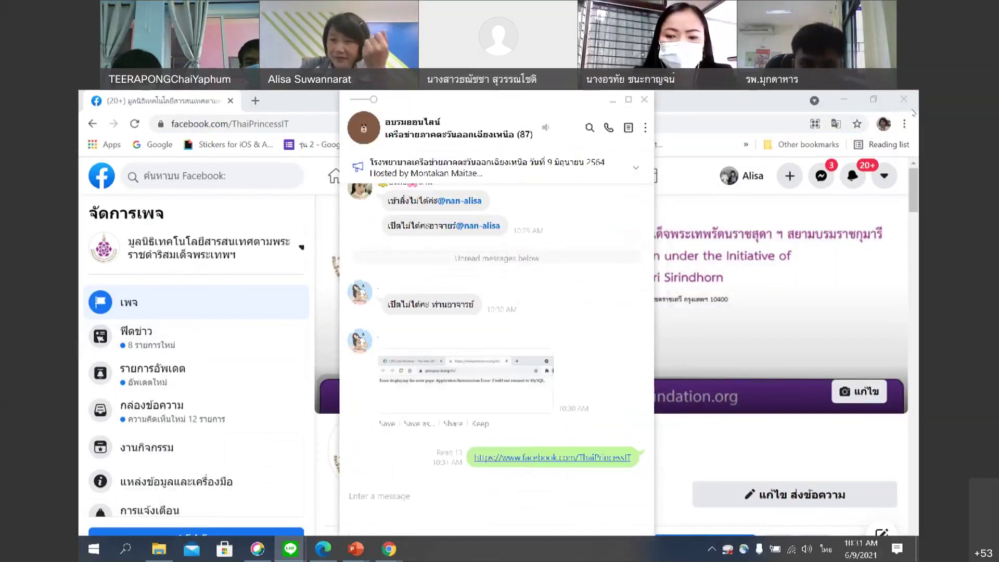
Test the shared Facebook link, close the browser windows, and bring QRCode Monkey forward.
{"action": "left_click", "coordinate": [904, 101]}
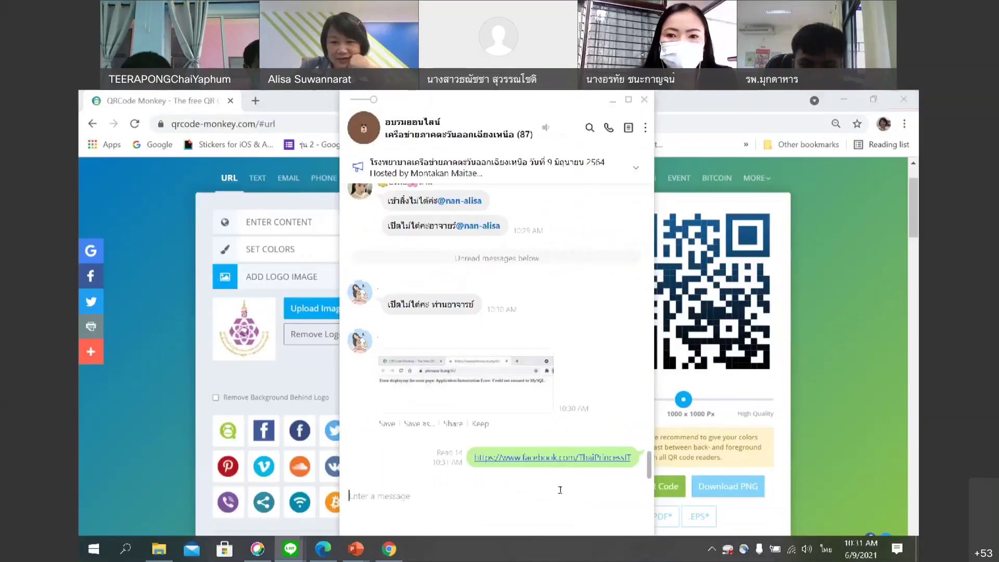
{"action": "left_click", "coordinate": [566, 458]}
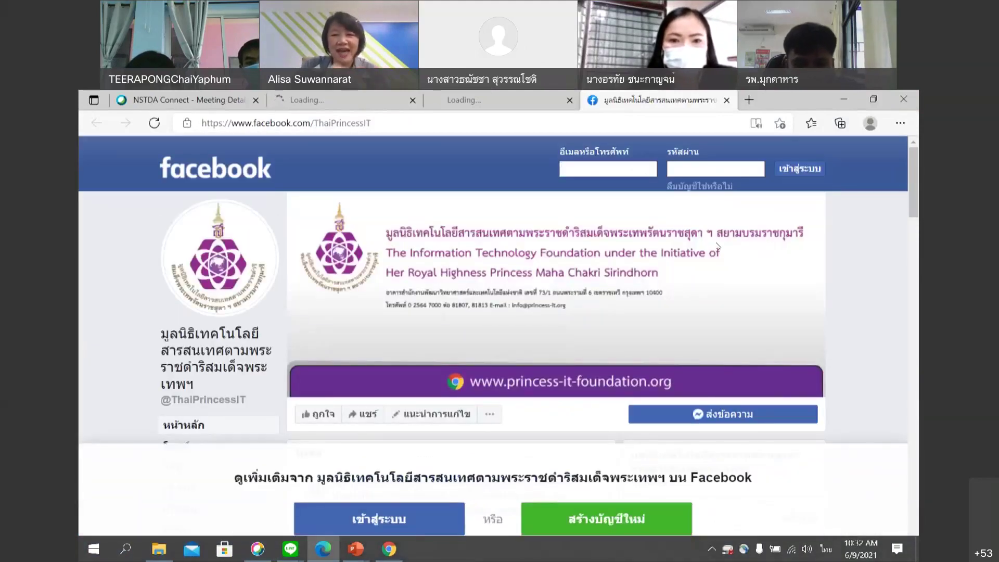
{"action": "left_click", "coordinate": [901, 98]}
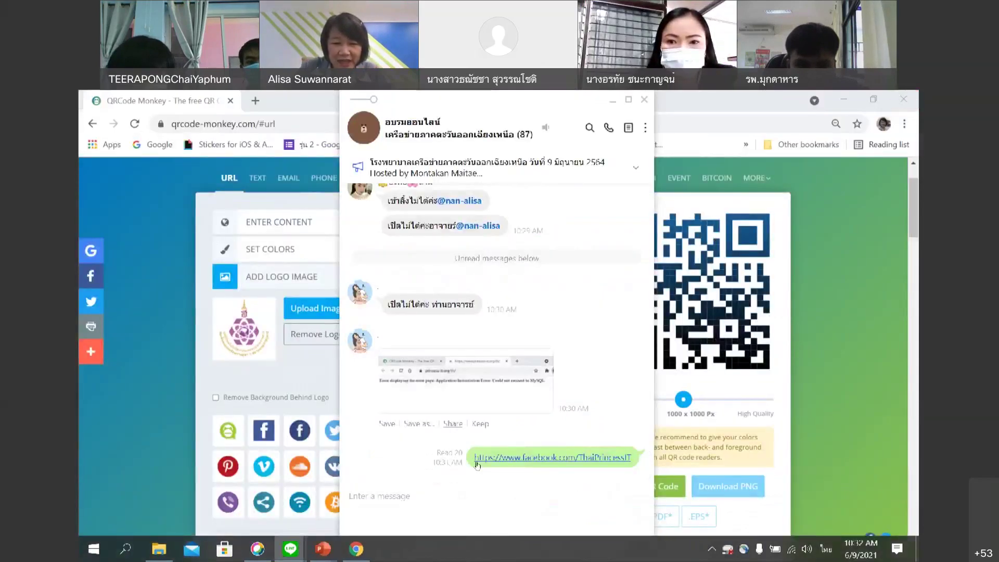
{"action": "left_click", "coordinate": [263, 380]}
{"action": "scroll", "coordinate": [295, 308], "scroll_direction": "up", "scroll_amount": 1}
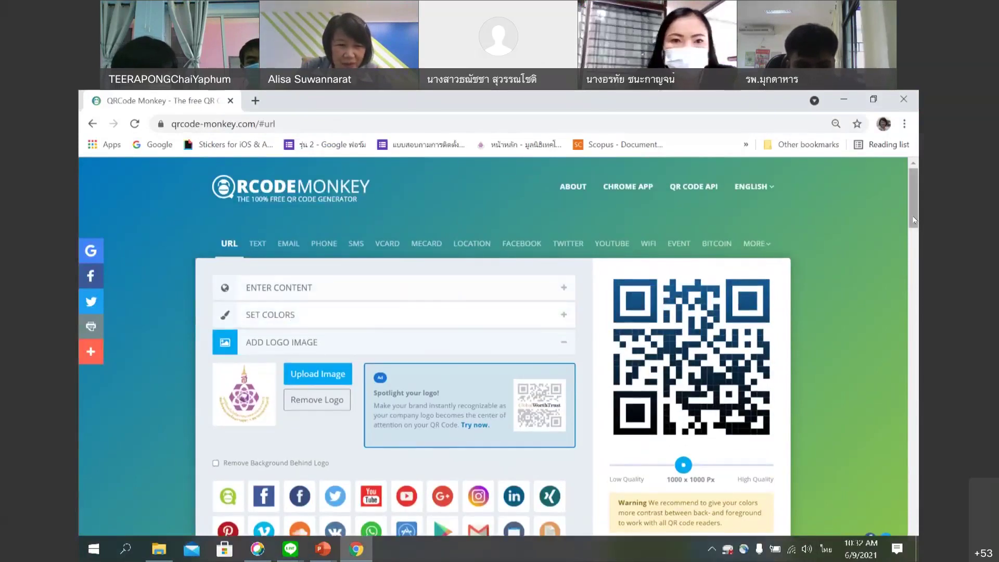
{"action": "left_click", "coordinate": [228, 245]}
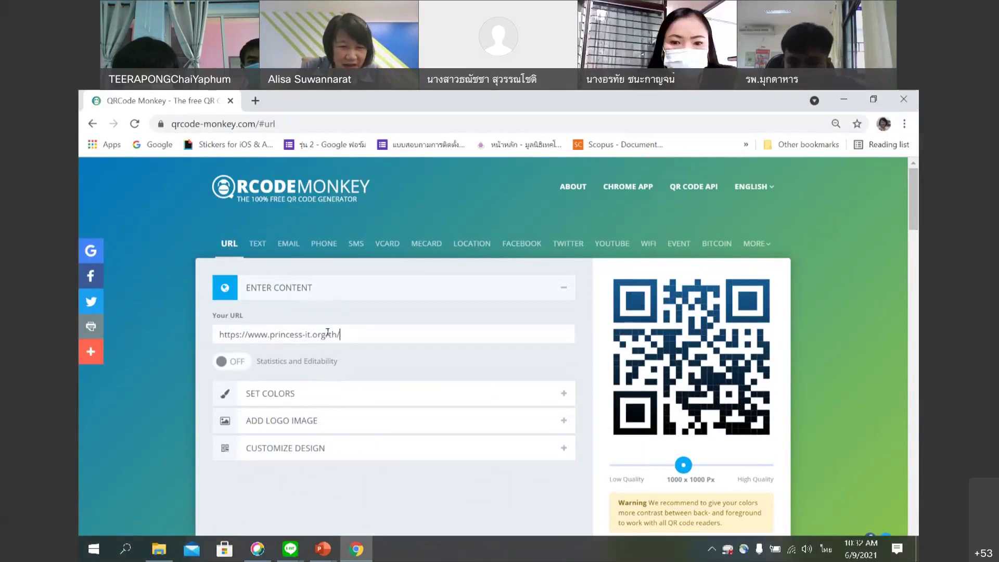
{"action": "left_click_drag", "start_coordinate": [353, 334], "coordinate": [181, 327]}
{"action": "key", "text": "ctrl+v"}
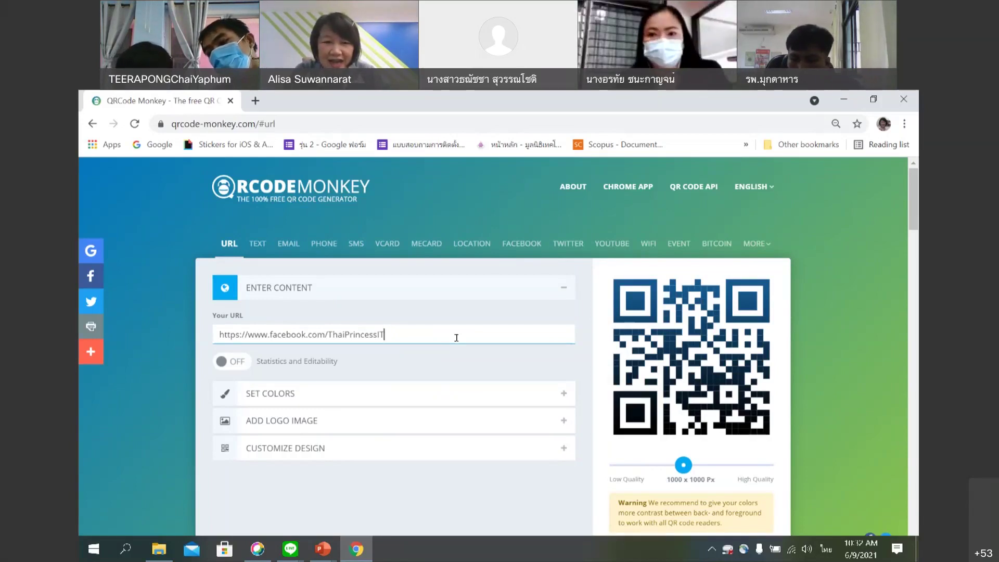
Expand the Set Colors and Add Logo Image sections, then bring the LINE chat back.
{"action": "left_click", "coordinate": [564, 395]}
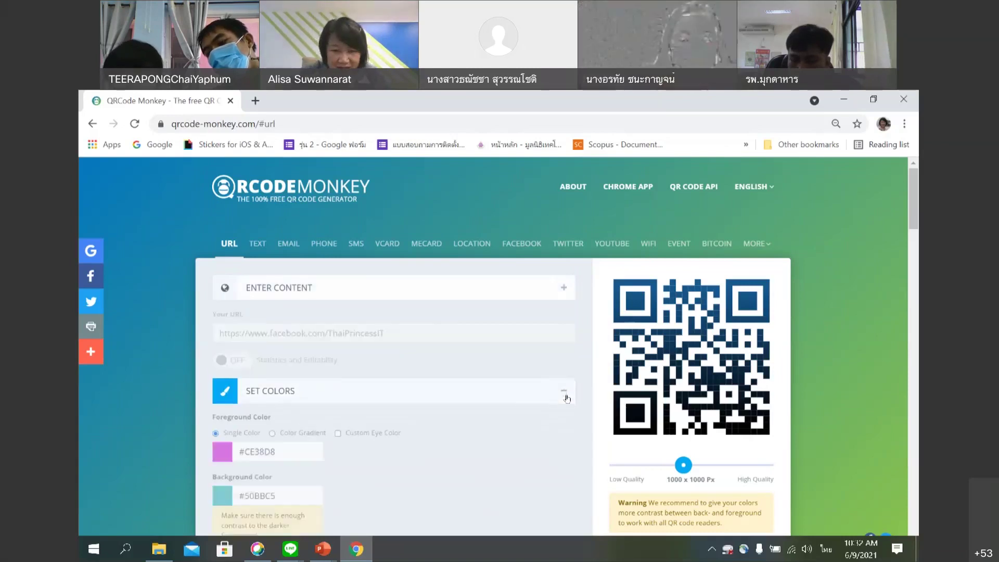
{"action": "left_click", "coordinate": [564, 437]}
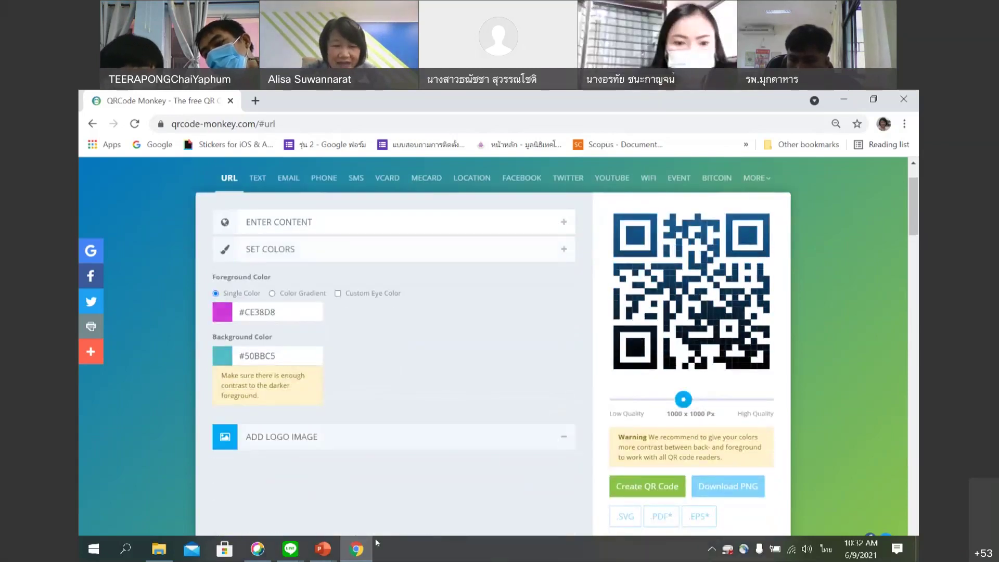
{"action": "mouse_move", "coordinate": [291, 549]}
{"action": "left_click", "coordinate": [321, 498]}
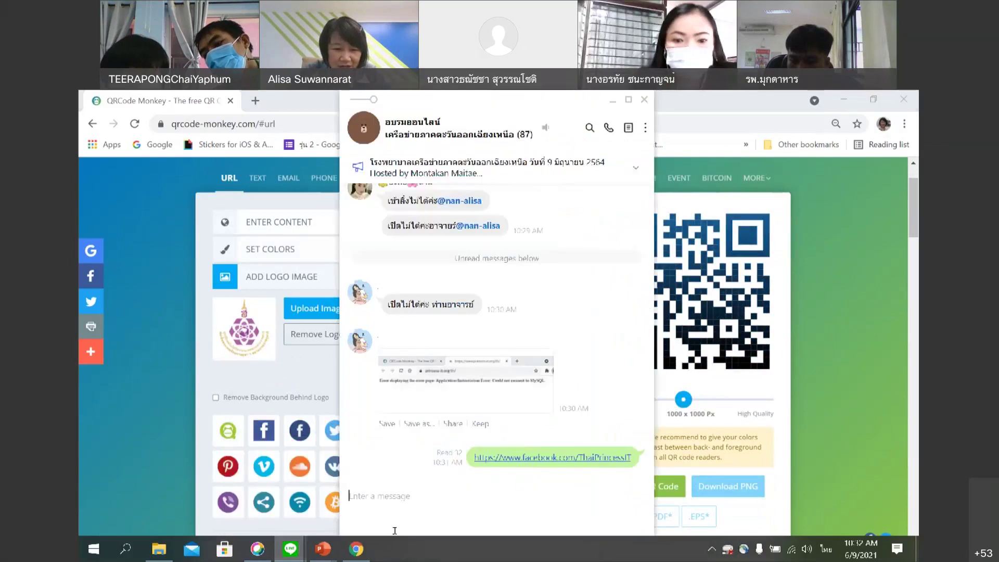
Send the purple logo from D:\Princess IT\Logo to the maximised group chat, then minimise LINE.
{"action": "scroll", "coordinate": [635, 266], "scroll_direction": "up", "scroll_amount": 5}
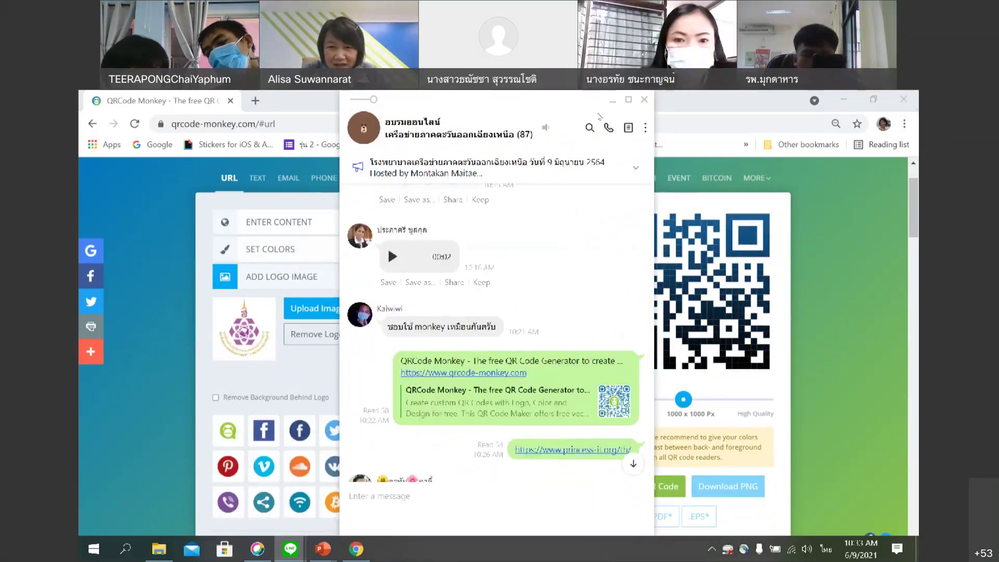
{"action": "left_click_drag", "start_coordinate": [547, 123], "coordinate": [391, 125]}
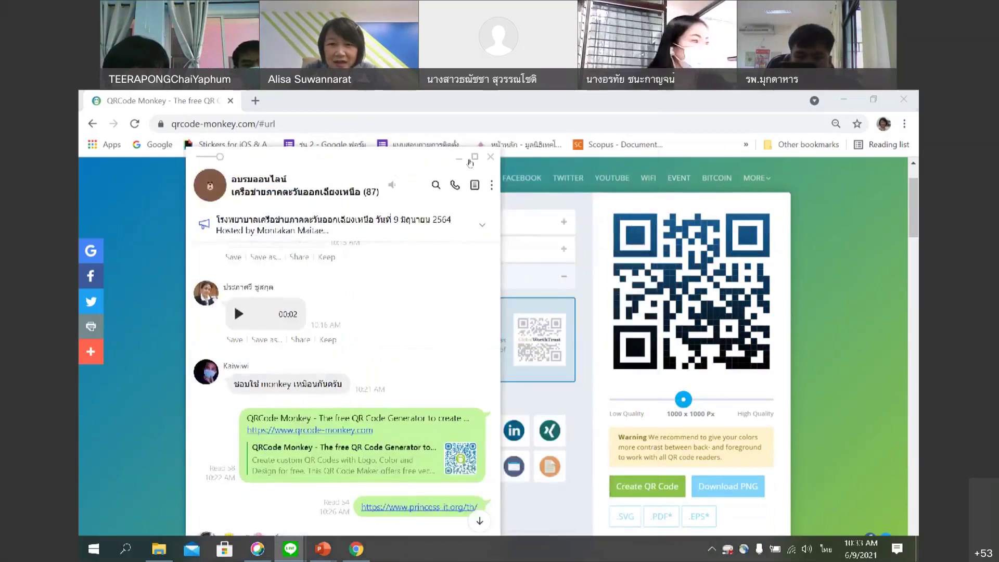
{"action": "double_click", "coordinate": [391, 125]}
{"action": "left_click", "coordinate": [95, 547]}
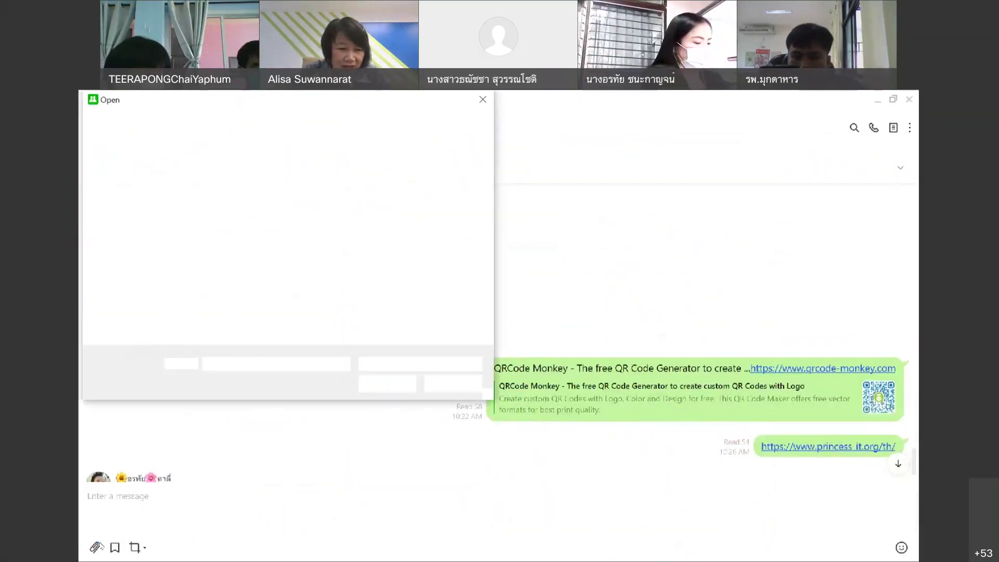
{"action": "left_click", "coordinate": [137, 333]}
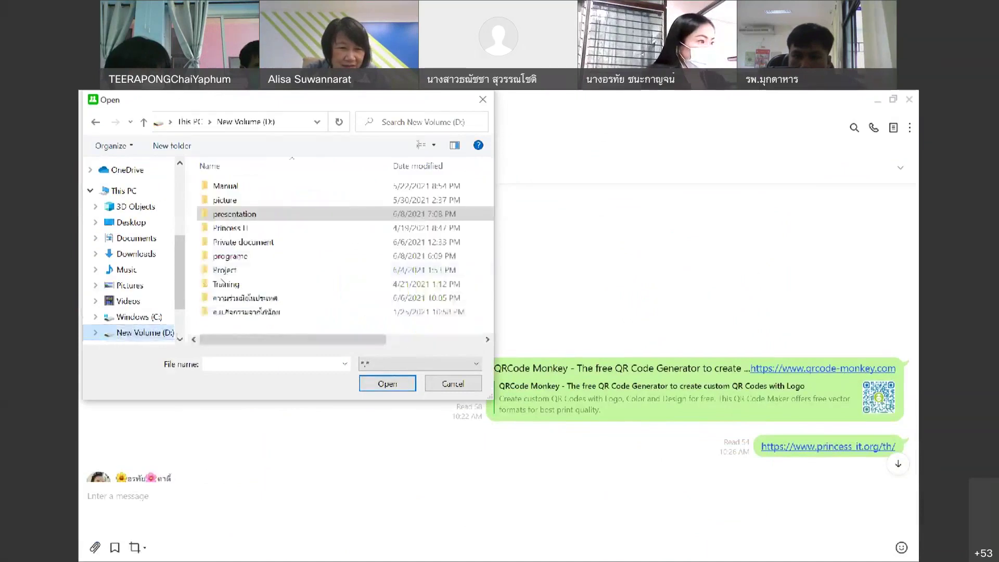
{"action": "double_click", "coordinate": [242, 229]}
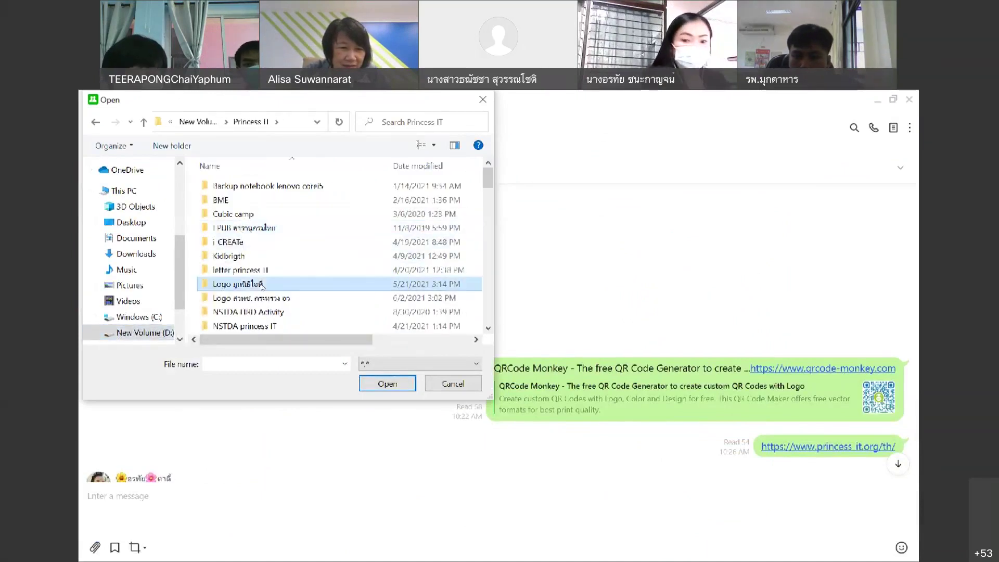
{"action": "double_click", "coordinate": [245, 285]}
{"action": "left_click", "coordinate": [444, 283]}
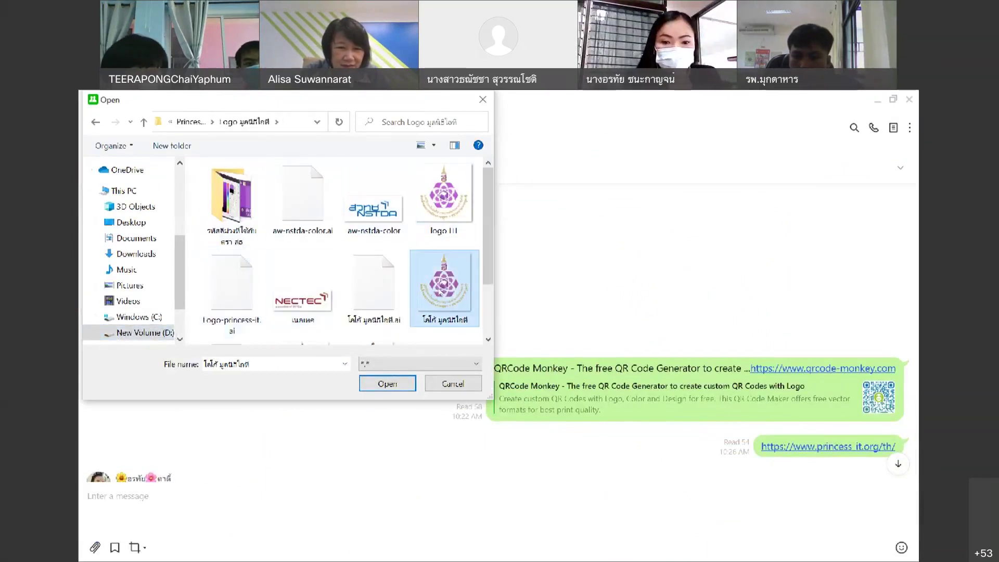
{"action": "left_click", "coordinate": [406, 384]}
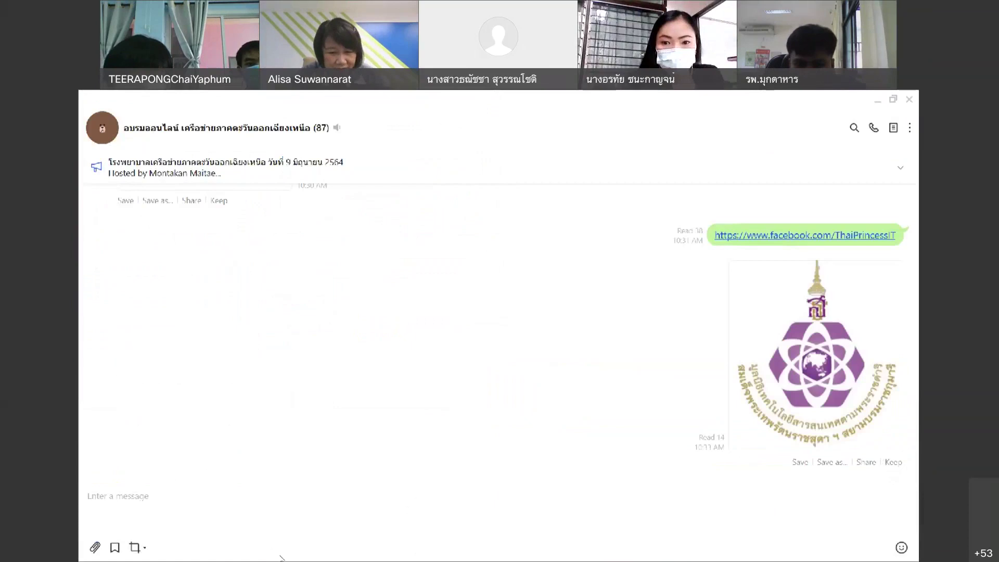
{"action": "left_click", "coordinate": [290, 549]}
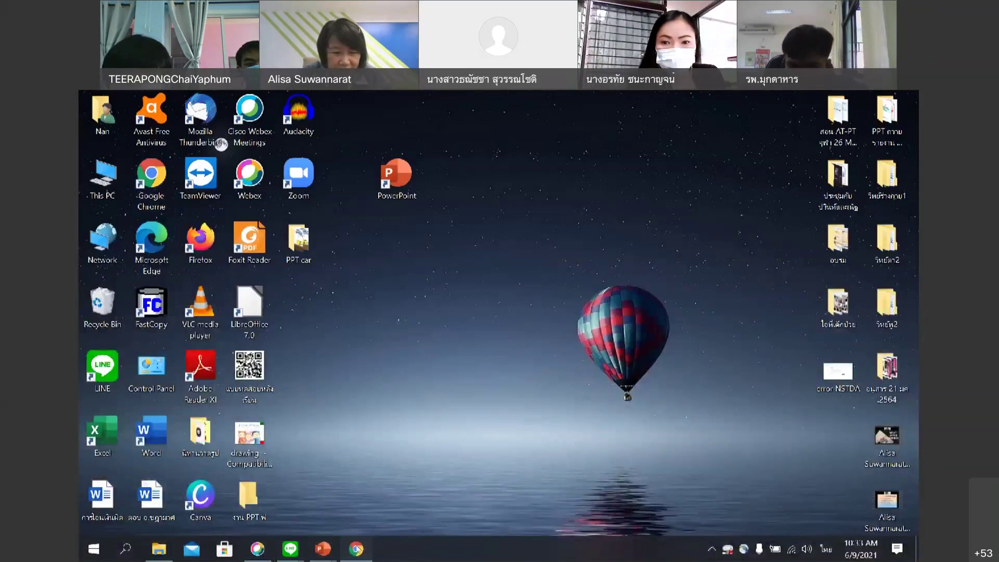
Review the encoded URL and colour settings, then expand Add Logo Image showing the purple foundation logo.
{"action": "scroll", "coordinate": [295, 367], "scroll_direction": "up", "scroll_amount": 1}
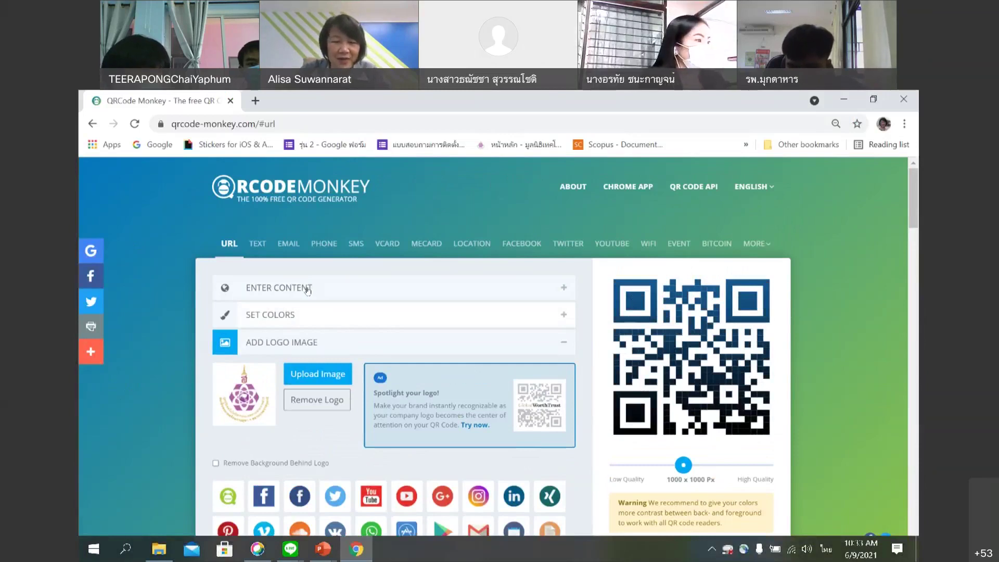
{"action": "left_click", "coordinate": [230, 245]}
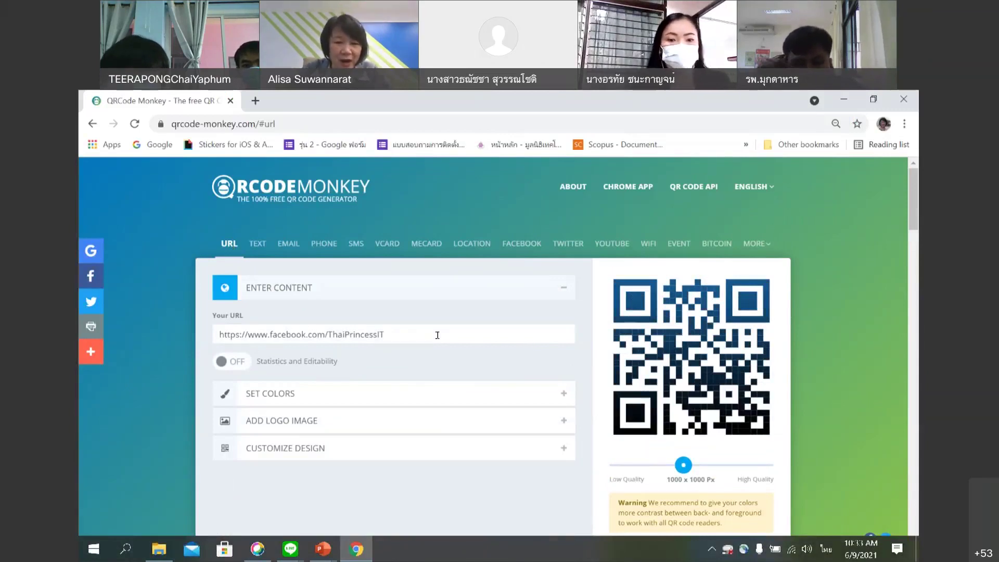
{"action": "scroll", "coordinate": [437, 335], "scroll_direction": "down", "scroll_amount": 1}
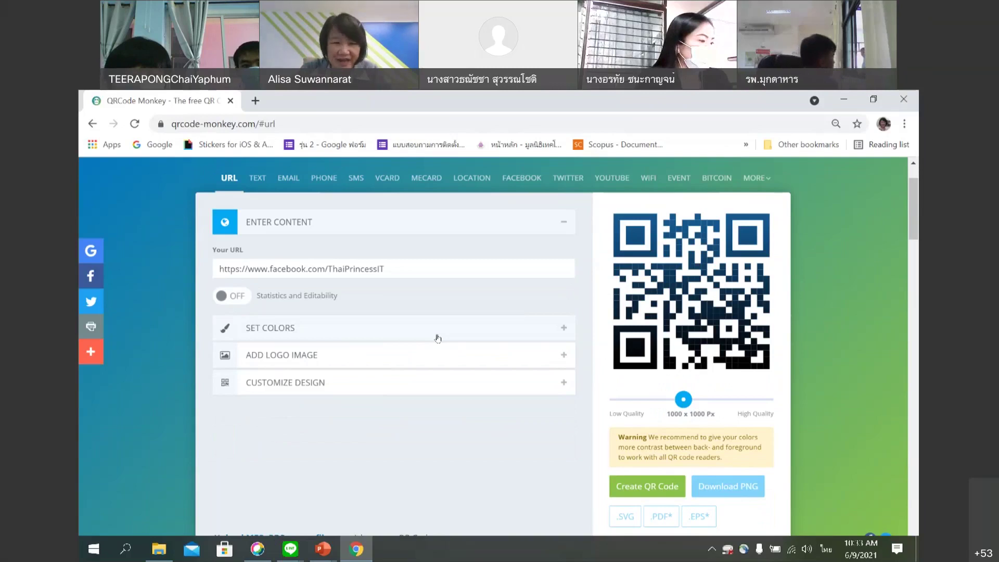
{"action": "left_click", "coordinate": [562, 331]}
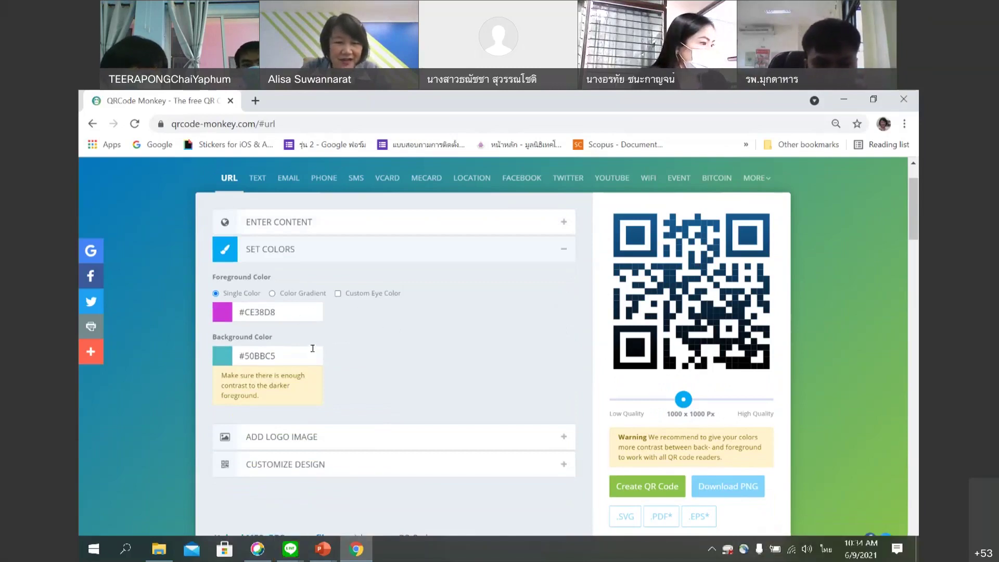
{"action": "scroll", "coordinate": [564, 306], "scroll_direction": "up", "scroll_amount": 2}
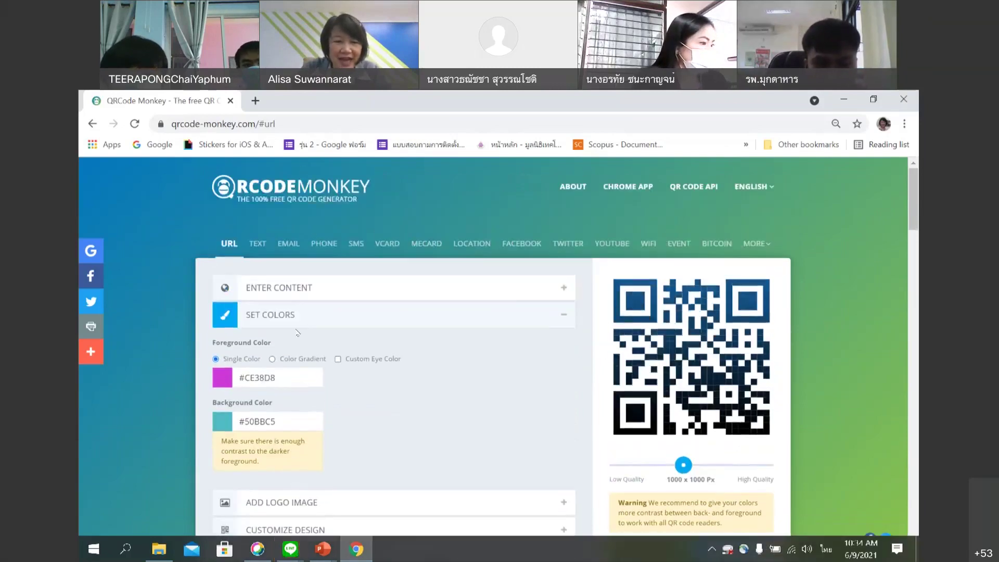
{"action": "left_click", "coordinate": [562, 317]}
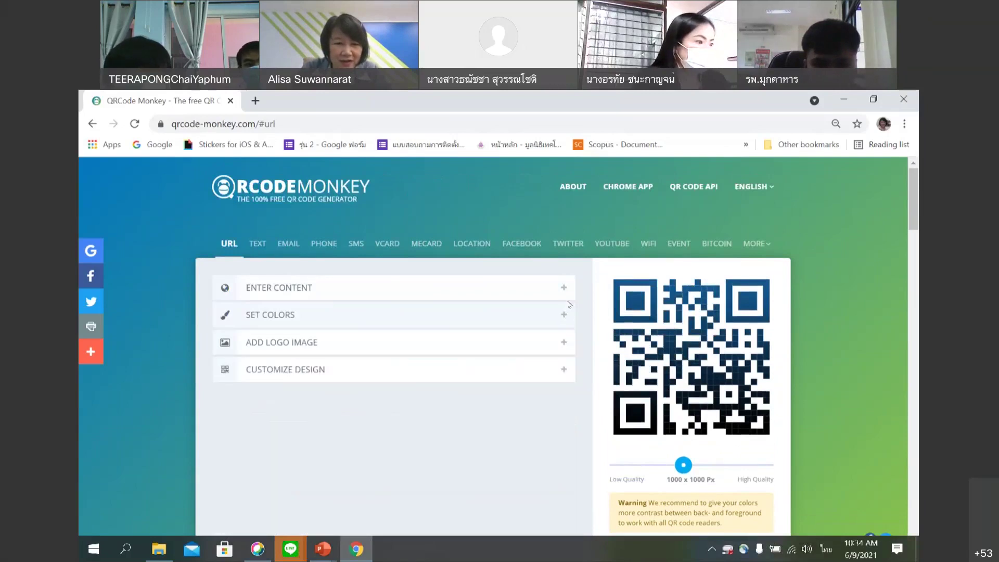
{"action": "left_click", "coordinate": [564, 293]}
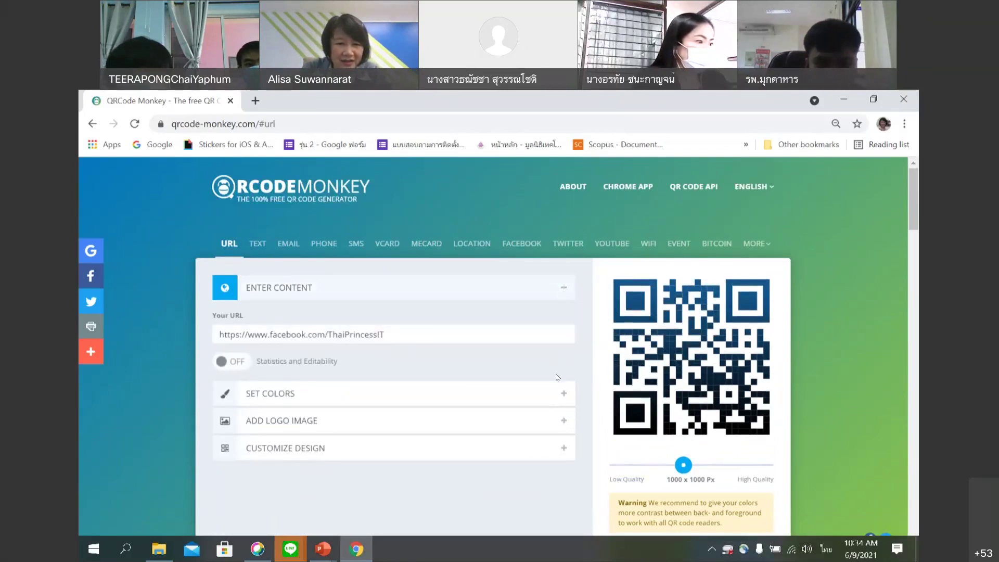
{"action": "left_click", "coordinate": [561, 393]}
{"action": "scroll", "coordinate": [562, 390], "scroll_direction": "down", "scroll_amount": 2}
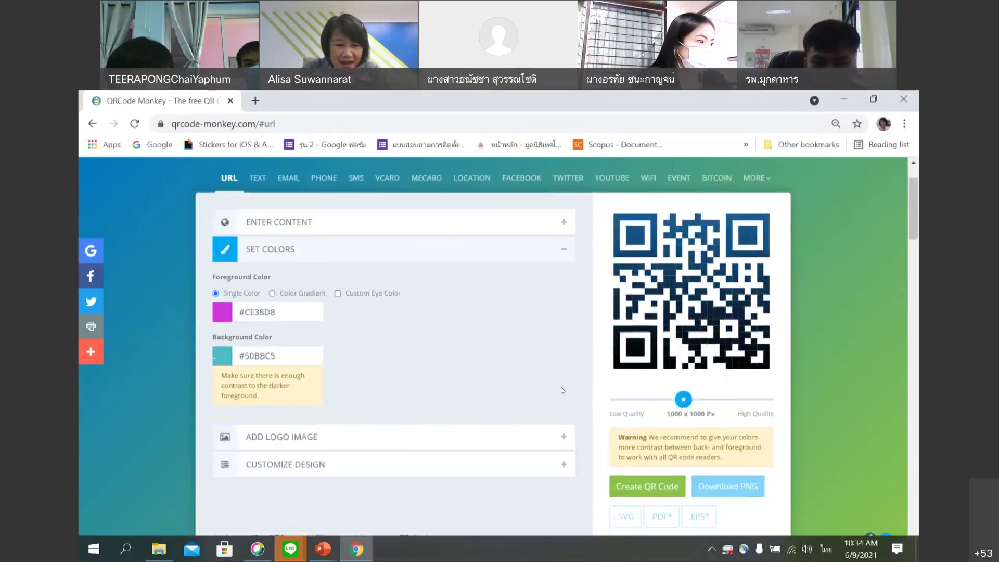
{"action": "left_click", "coordinate": [564, 441]}
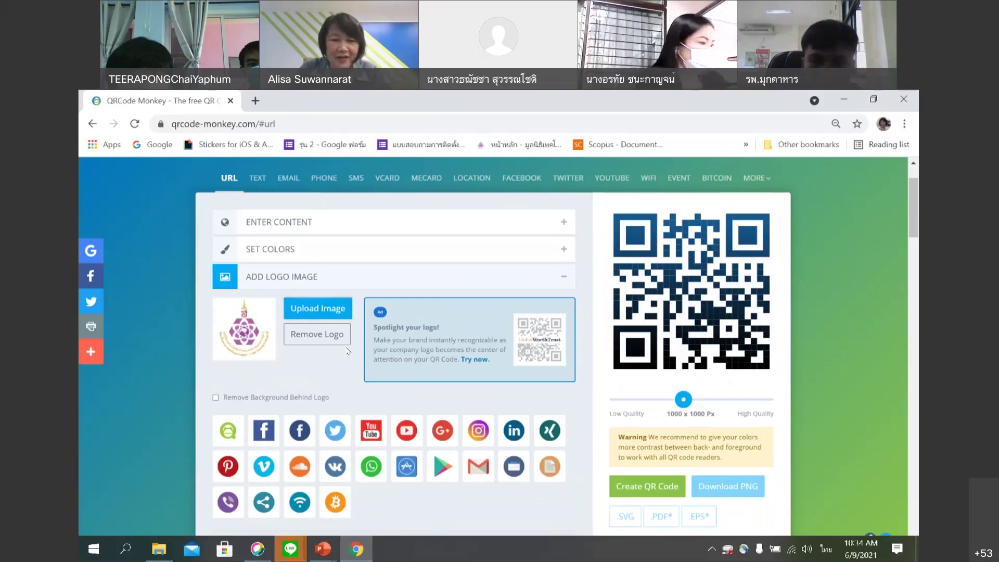
{"action": "scroll", "coordinate": [348, 349], "scroll_direction": "down", "scroll_amount": 3}
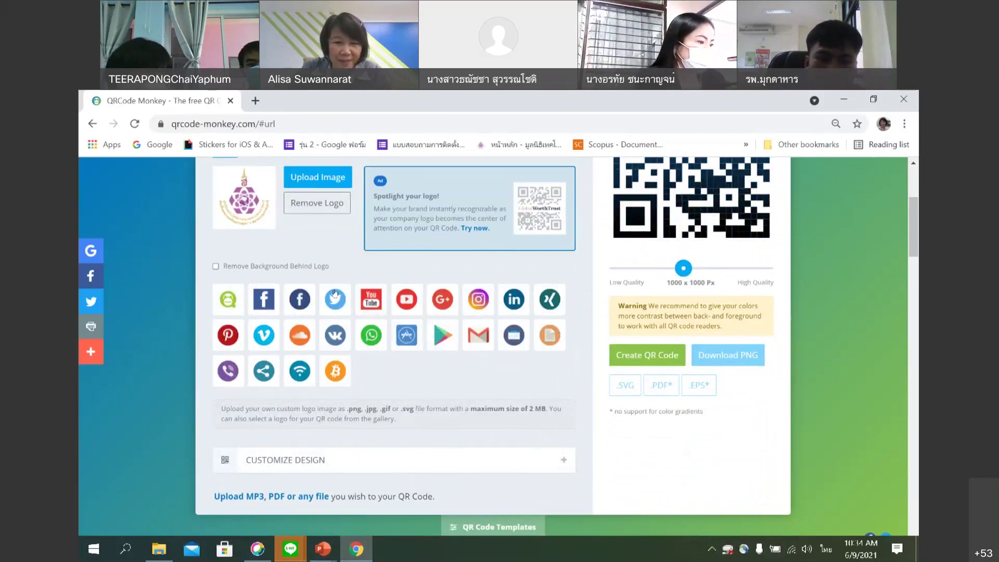
{"action": "scroll", "coordinate": [451, 384], "scroll_direction": "up", "scroll_amount": 1}
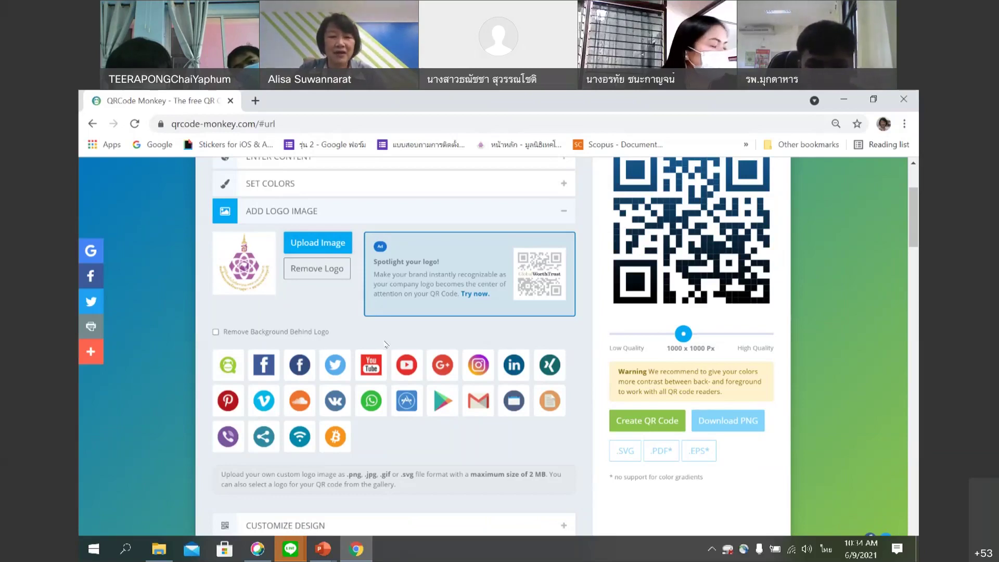
{"action": "scroll", "coordinate": [563, 405], "scroll_direction": "down", "scroll_amount": 3}
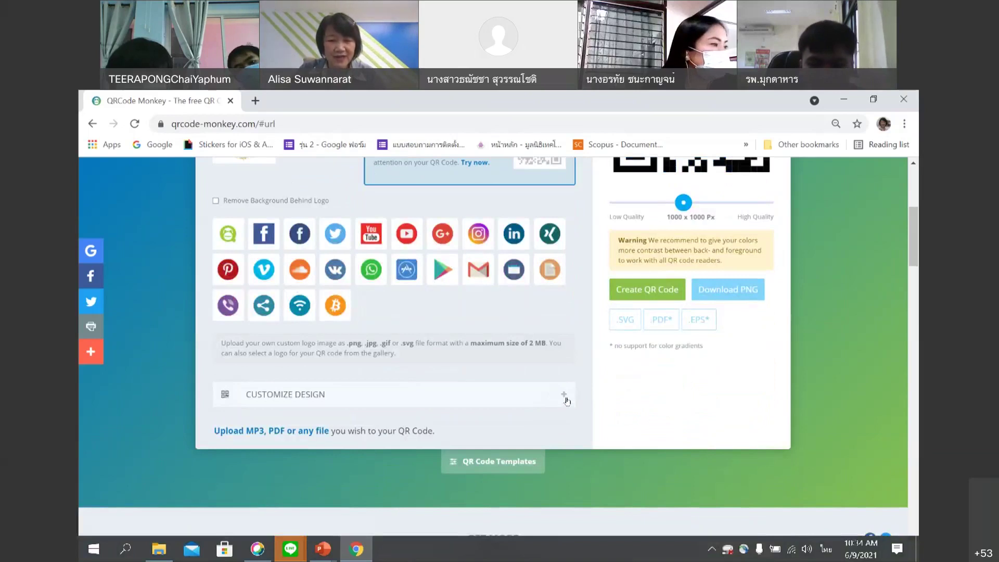
Expand Customize Design and, after trying several patterns, keep the second body shape.
{"action": "left_click", "coordinate": [566, 397]}
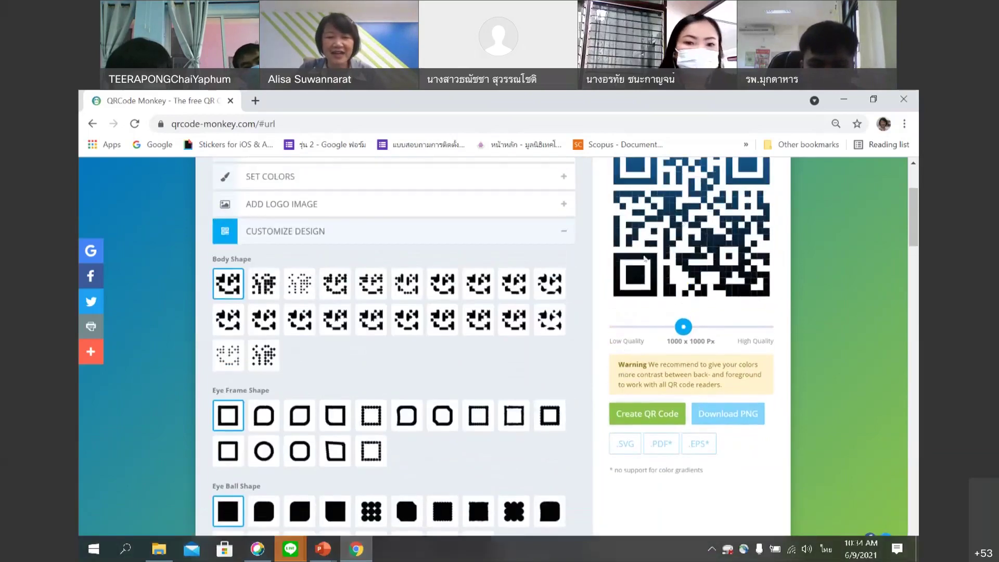
{"action": "scroll", "coordinate": [705, 283], "scroll_direction": "up", "scroll_amount": 1}
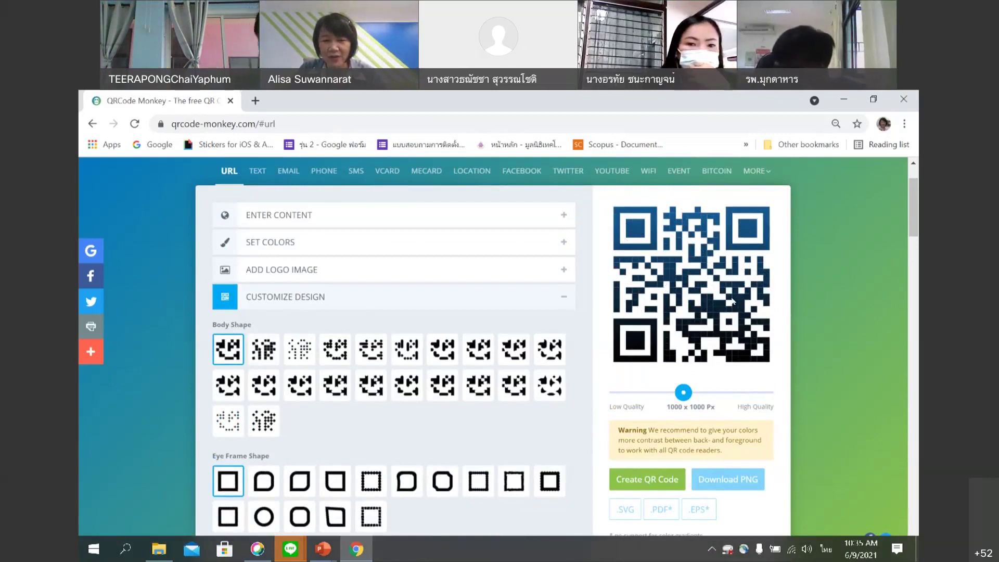
{"action": "left_click", "coordinate": [258, 349]}
{"action": "left_click", "coordinate": [300, 351]}
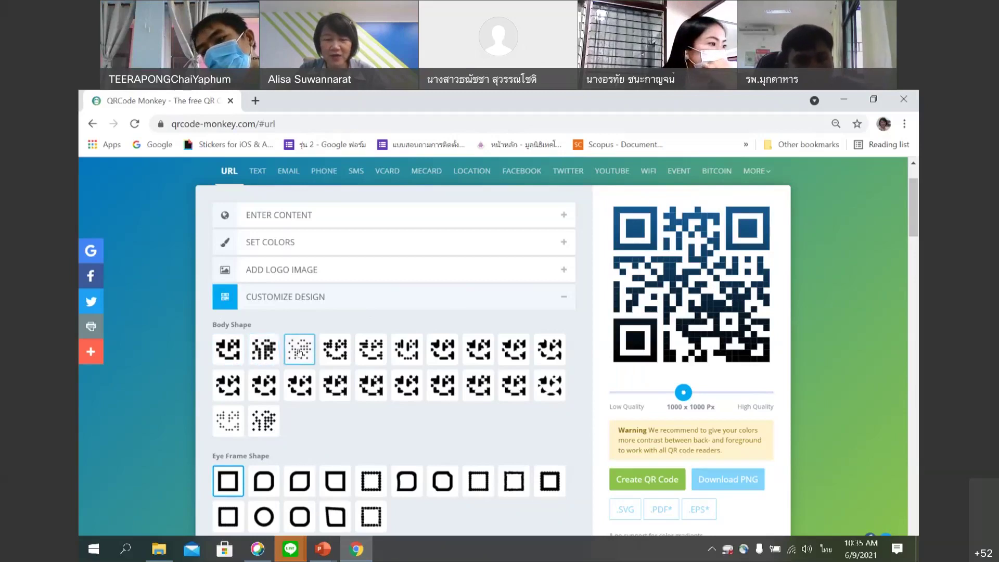
{"action": "left_click", "coordinate": [335, 355]}
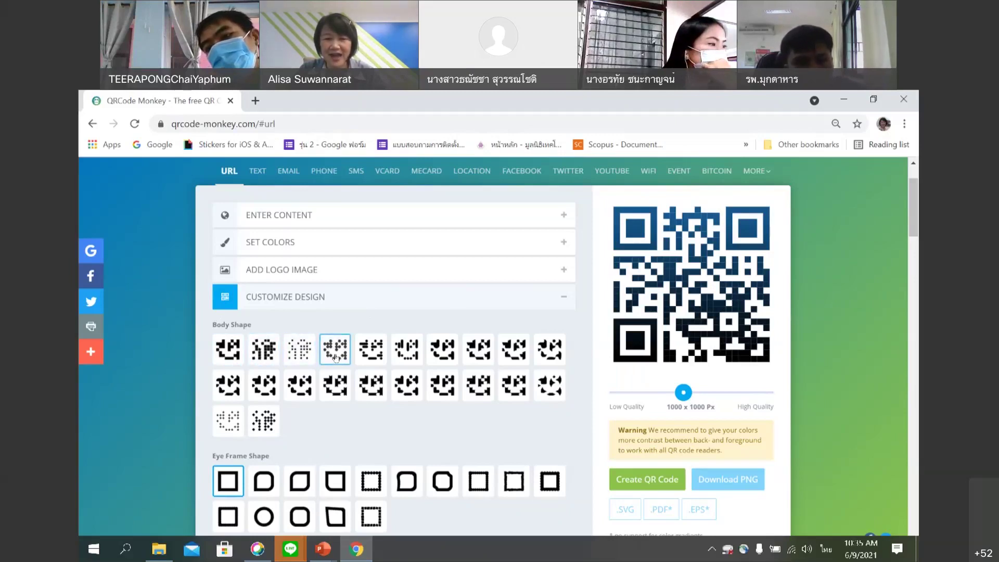
{"action": "left_click", "coordinate": [260, 353]}
{"action": "left_click", "coordinate": [303, 352]}
{"action": "left_click", "coordinate": [266, 349]}
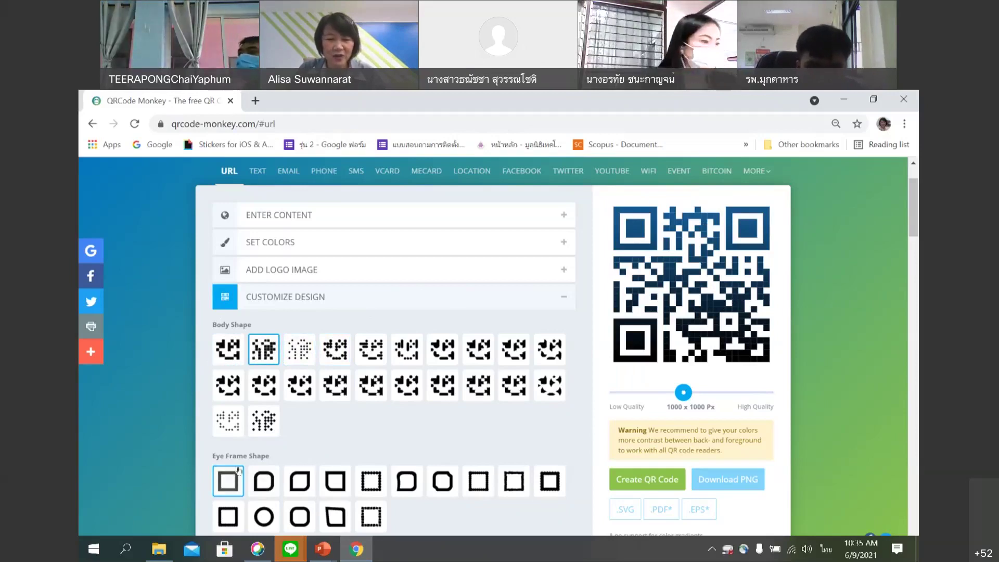
Choose the second eye frame shape, the one with a rounded corner.
{"action": "scroll", "coordinate": [234, 474], "scroll_direction": "down", "scroll_amount": 1}
{"action": "scroll", "coordinate": [242, 456], "scroll_direction": "up", "scroll_amount": 1}
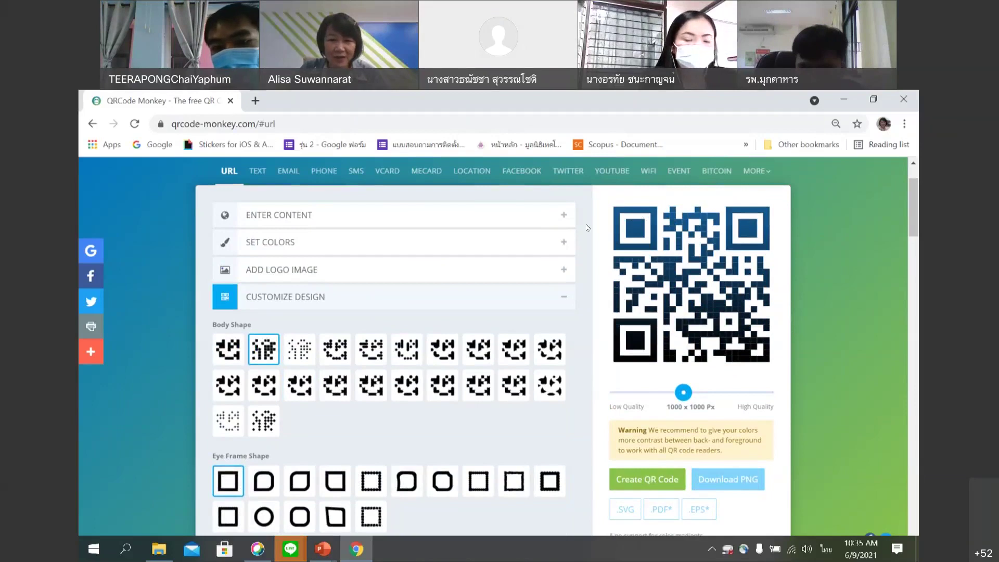
{"action": "left_click", "coordinate": [264, 482]}
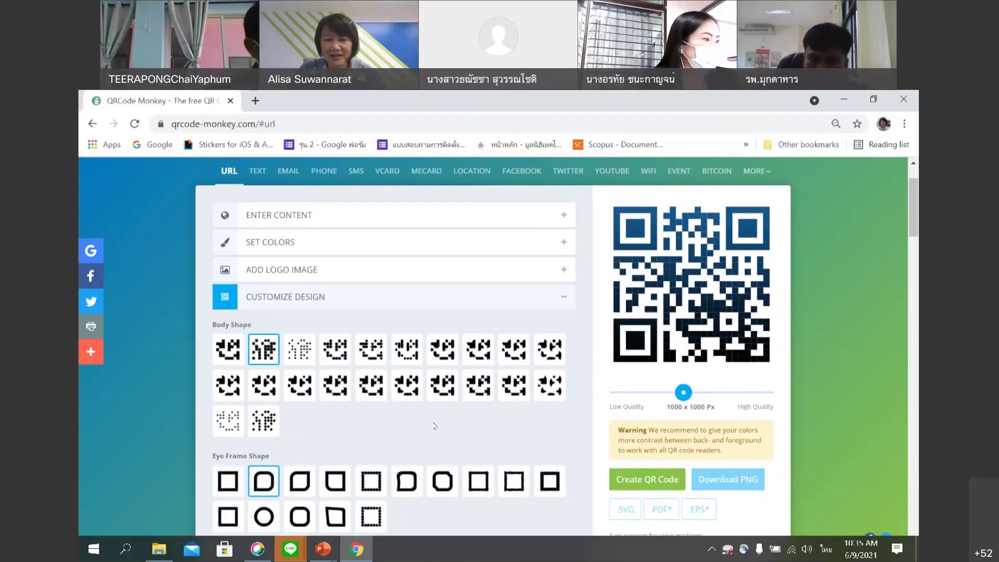
{"action": "scroll", "coordinate": [395, 423], "scroll_direction": "down", "scroll_amount": 1}
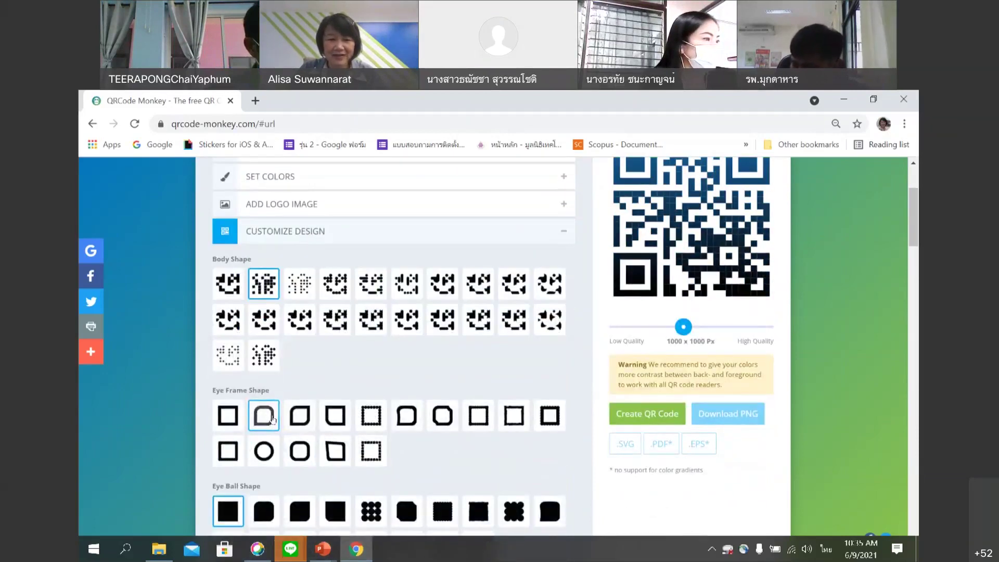
{"action": "scroll", "coordinate": [652, 212], "scroll_direction": "up", "scroll_amount": 1}
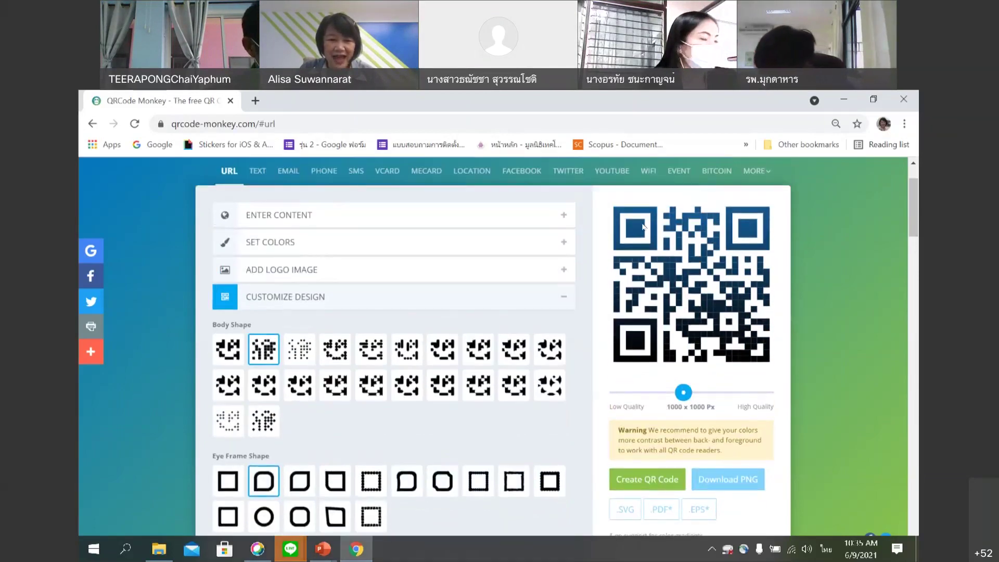
{"action": "scroll", "coordinate": [373, 412], "scroll_direction": "down", "scroll_amount": 1}
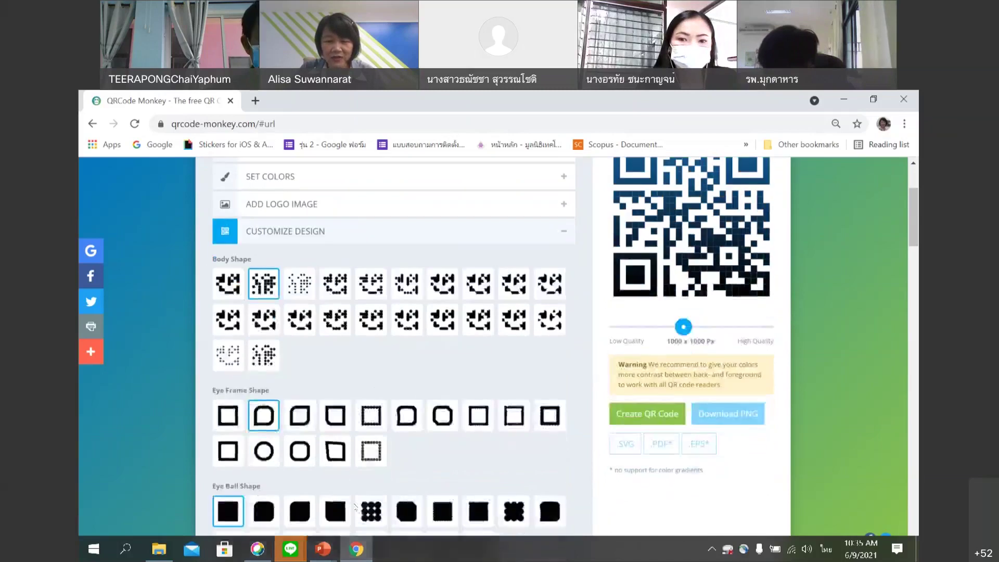
Switch the Eye Ball Shape to the fifth, dotted-cluster option.
{"action": "left_click", "coordinate": [370, 513]}
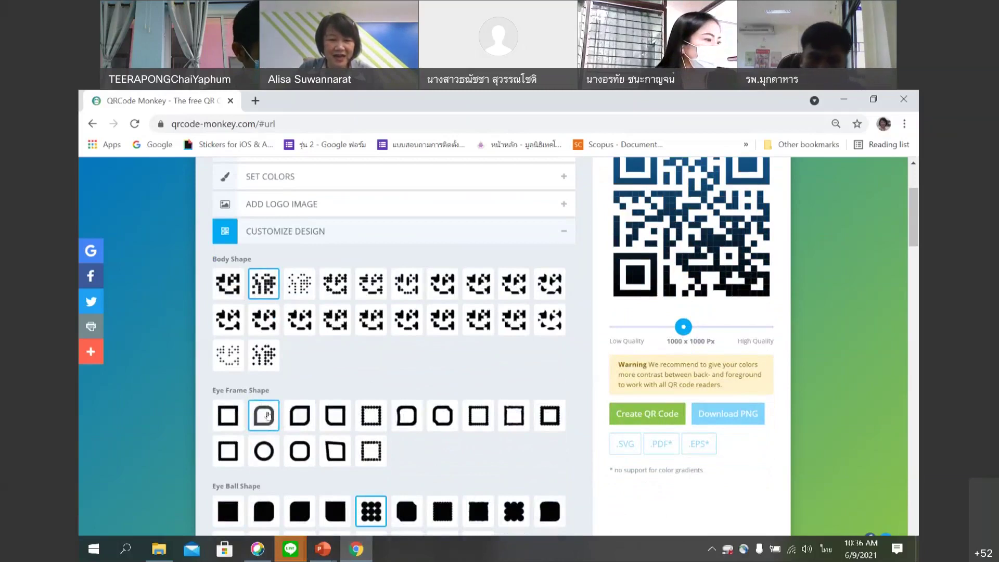
{"action": "scroll", "coordinate": [267, 415], "scroll_direction": "down", "scroll_amount": 1}
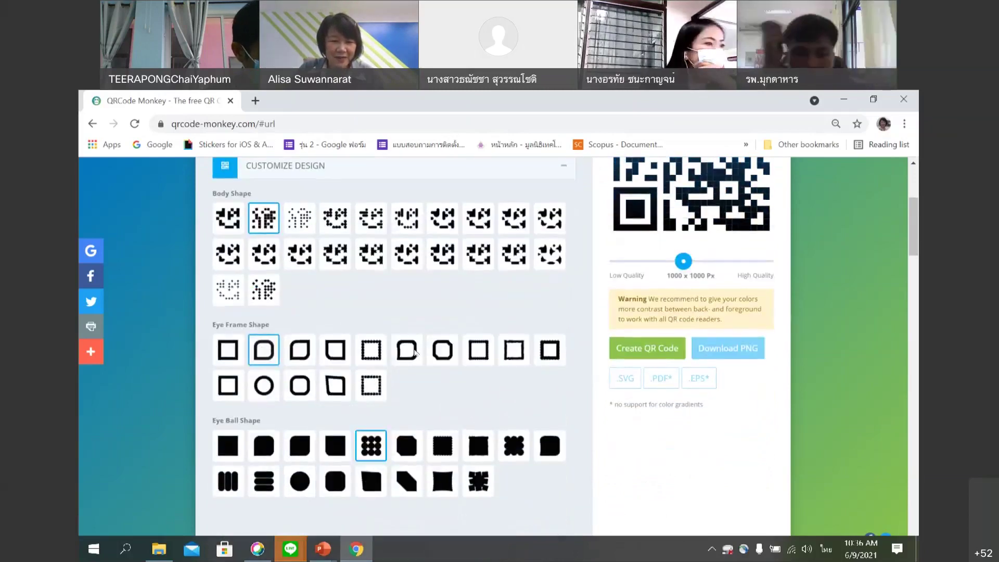
{"action": "scroll", "coordinate": [517, 208], "scroll_direction": "up", "scroll_amount": 4}
{"action": "scroll", "coordinate": [634, 265], "scroll_direction": "down", "scroll_amount": 3}
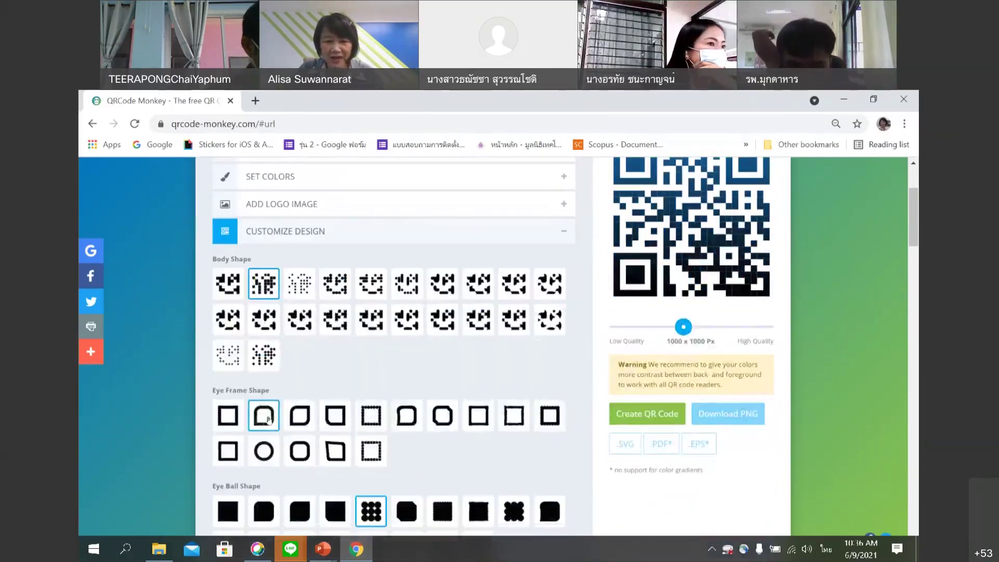
{"action": "scroll", "coordinate": [267, 419], "scroll_direction": "down", "scroll_amount": 1}
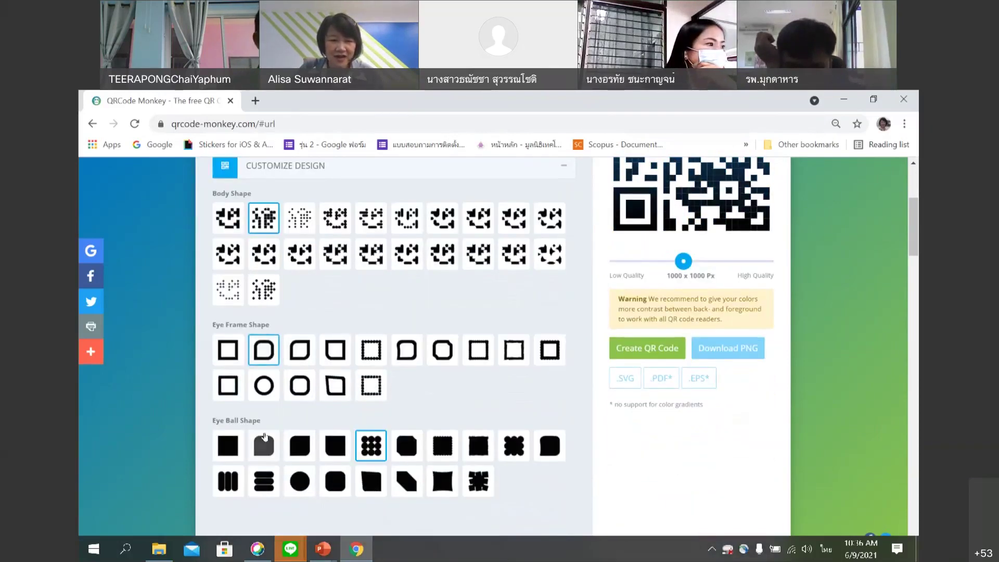
{"action": "scroll", "coordinate": [666, 370], "scroll_direction": "up", "scroll_amount": 1}
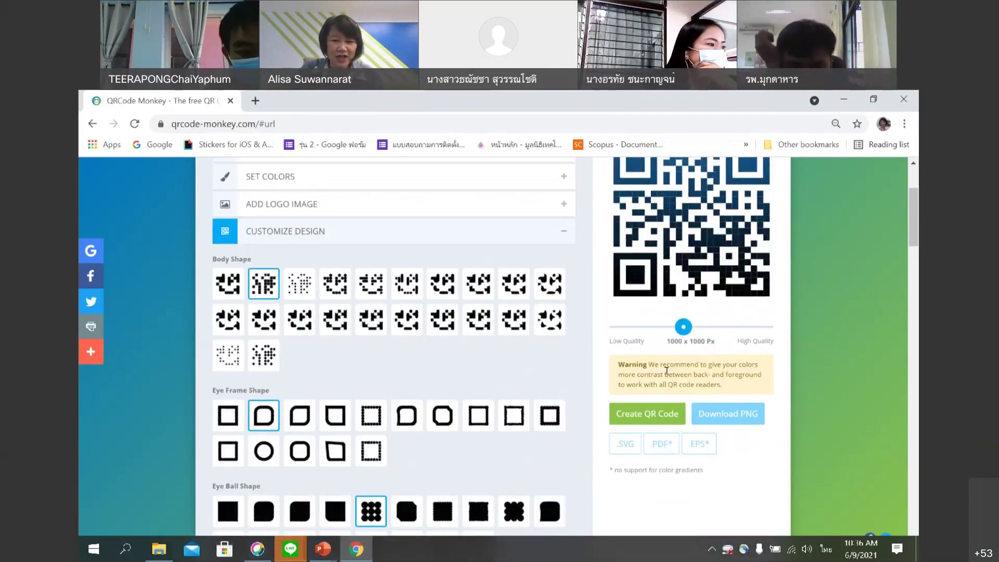
{"action": "scroll", "coordinate": [373, 465], "scroll_direction": "down", "scroll_amount": 1}
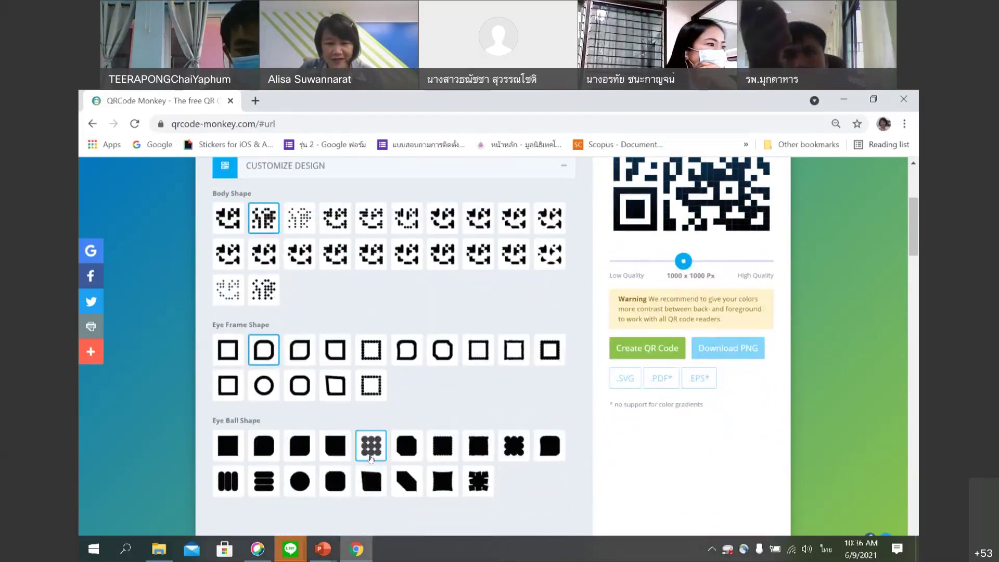
{"action": "scroll", "coordinate": [371, 458], "scroll_direction": "down", "scroll_amount": 1}
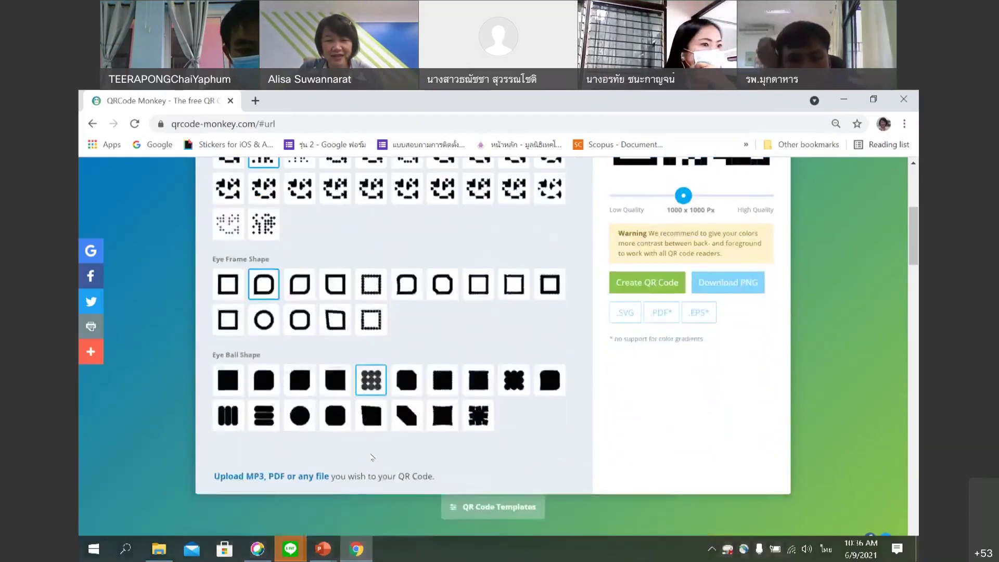
{"action": "scroll", "coordinate": [372, 458], "scroll_direction": "up", "scroll_amount": 1}
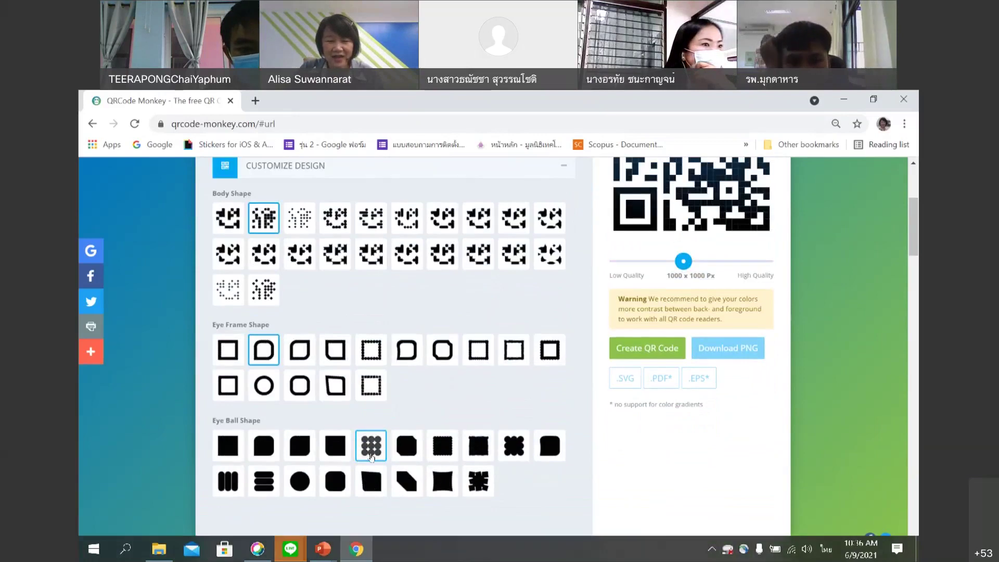
{"action": "scroll", "coordinate": [371, 458], "scroll_direction": "up", "scroll_amount": 1}
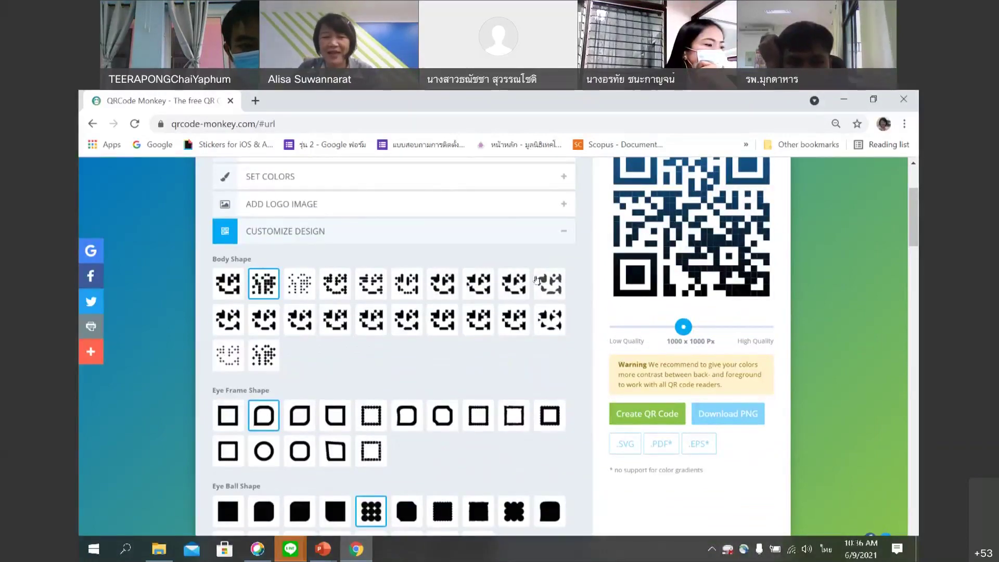
{"action": "scroll", "coordinate": [439, 455], "scroll_direction": "down", "scroll_amount": 2}
{"action": "scroll", "coordinate": [421, 439], "scroll_direction": "up", "scroll_amount": 2}
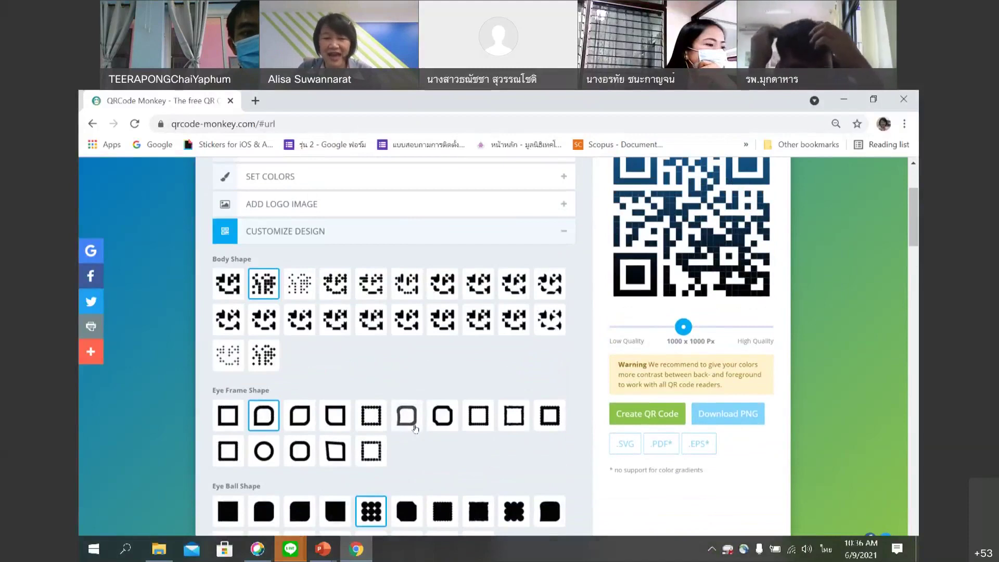
{"action": "scroll", "coordinate": [276, 280], "scroll_direction": "up", "scroll_amount": 1}
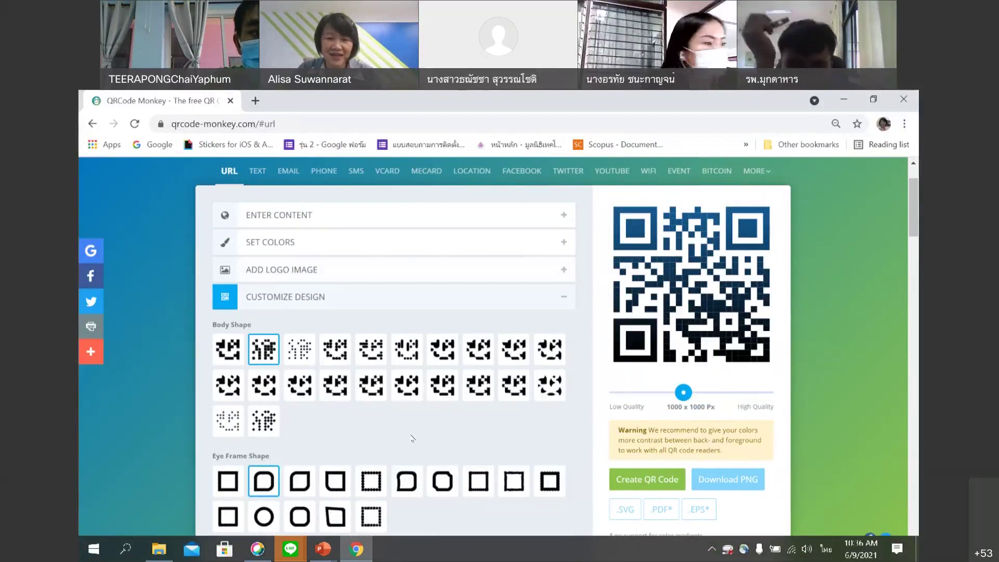
{"action": "scroll", "coordinate": [412, 439], "scroll_direction": "down", "scroll_amount": 2}
{"action": "scroll", "coordinate": [625, 428], "scroll_direction": "up", "scroll_amount": 4}
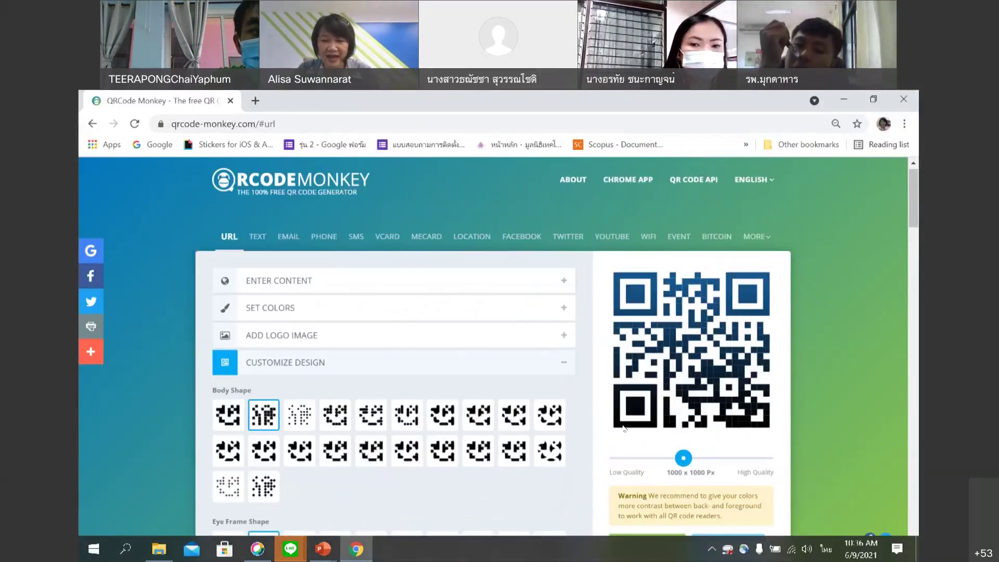
Show the encoded URL again and expand the colours, showing #CE38D8 foreground and #50BBC5 background.
{"action": "left_click", "coordinate": [411, 287]}
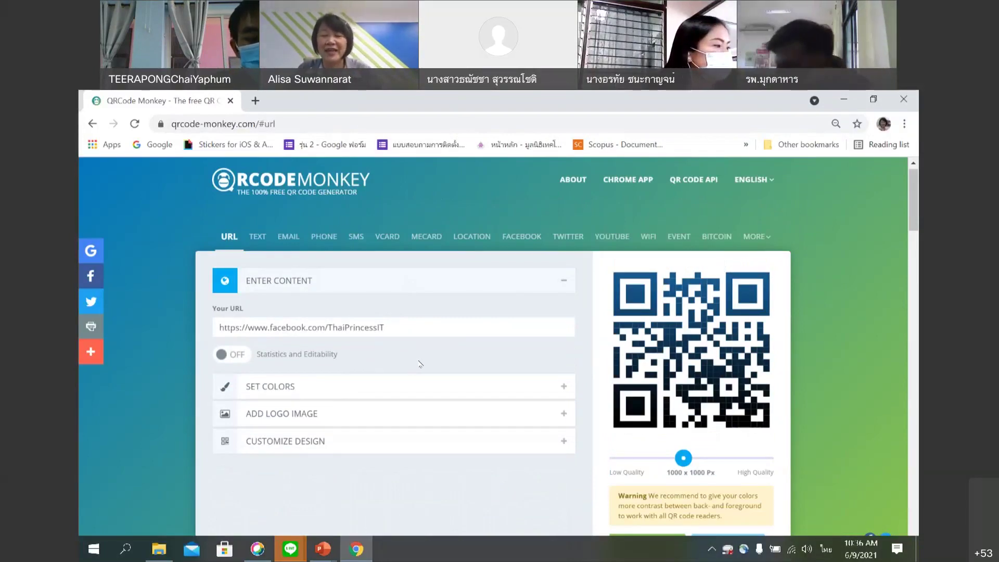
{"action": "scroll", "coordinate": [431, 371], "scroll_direction": "down", "scroll_amount": 1}
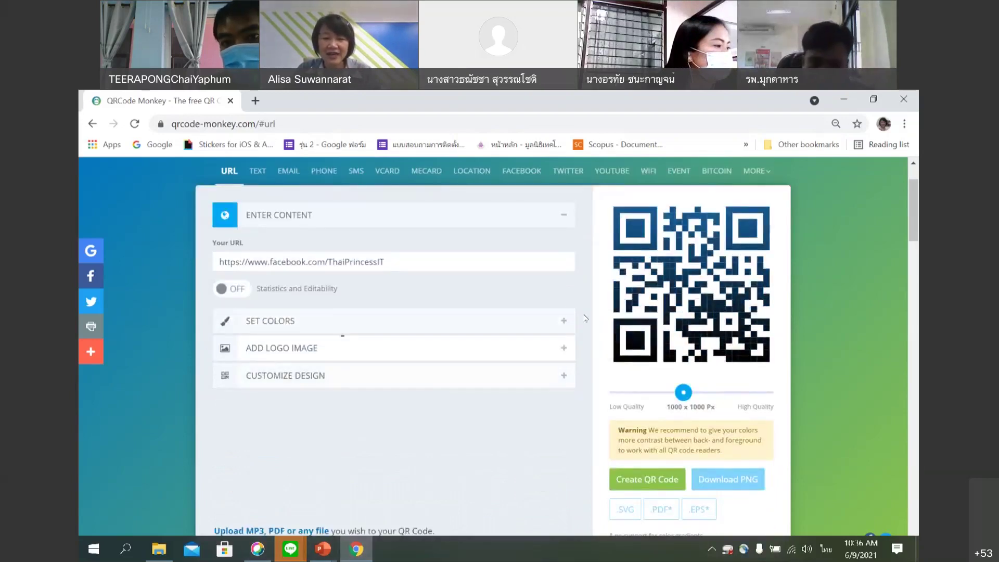
{"action": "left_click", "coordinate": [570, 323]}
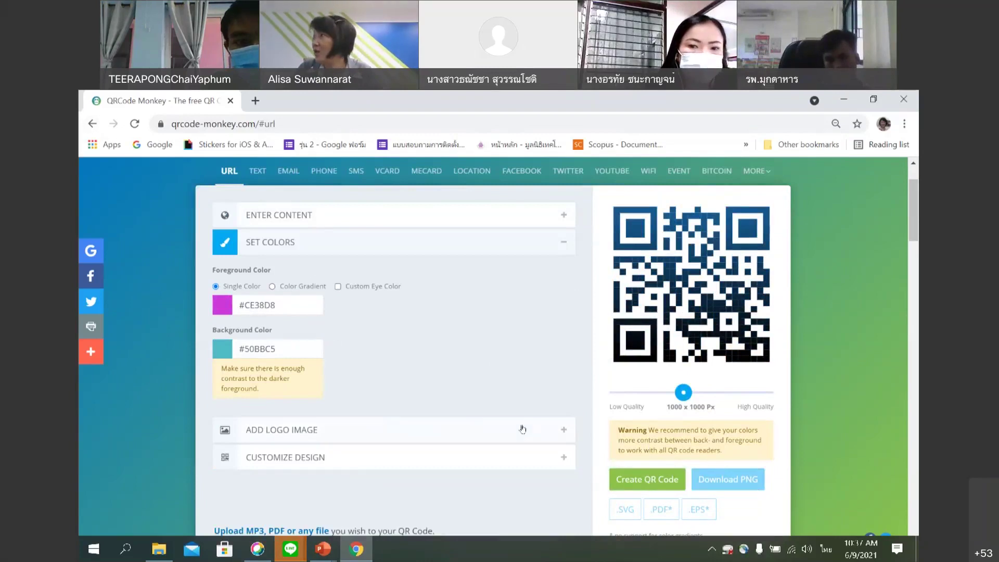
Regenerate the QR code and view the magenta #CE38D8 on teal #50BBC5 preview.
{"action": "left_click", "coordinate": [622, 484]}
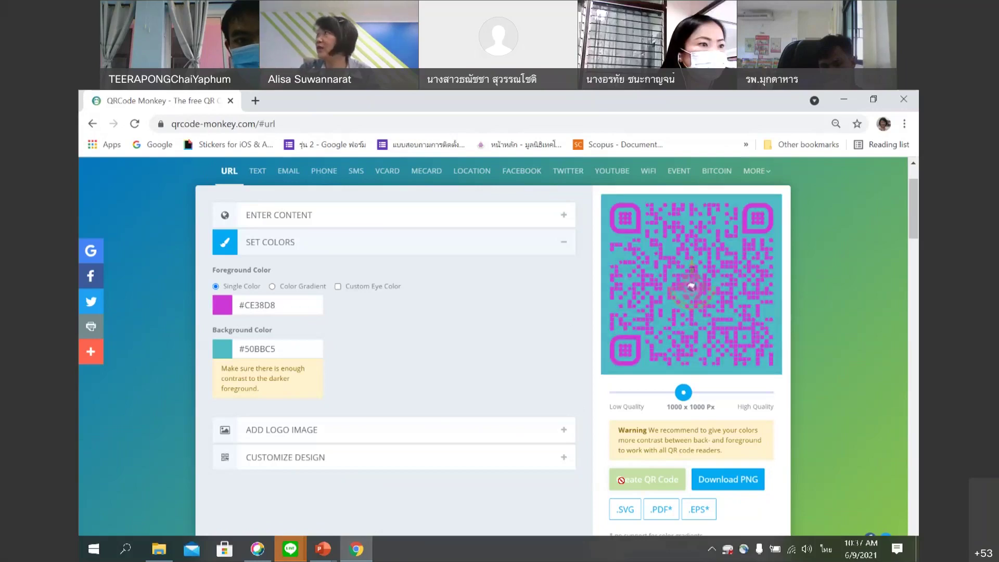
{"action": "scroll", "coordinate": [497, 359], "scroll_direction": "up", "scroll_amount": 2}
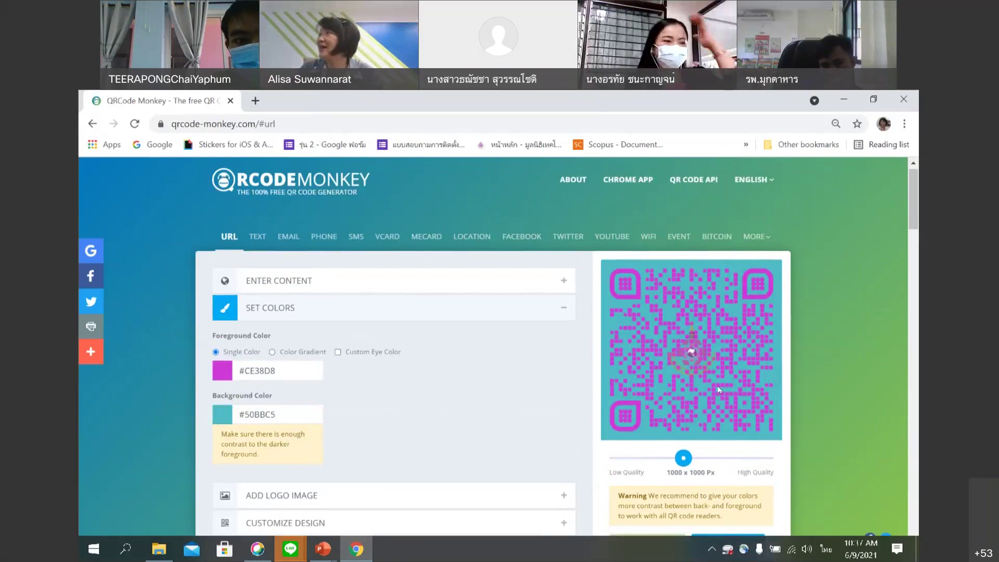
{"action": "scroll", "coordinate": [721, 387], "scroll_direction": "down", "scroll_amount": 2}
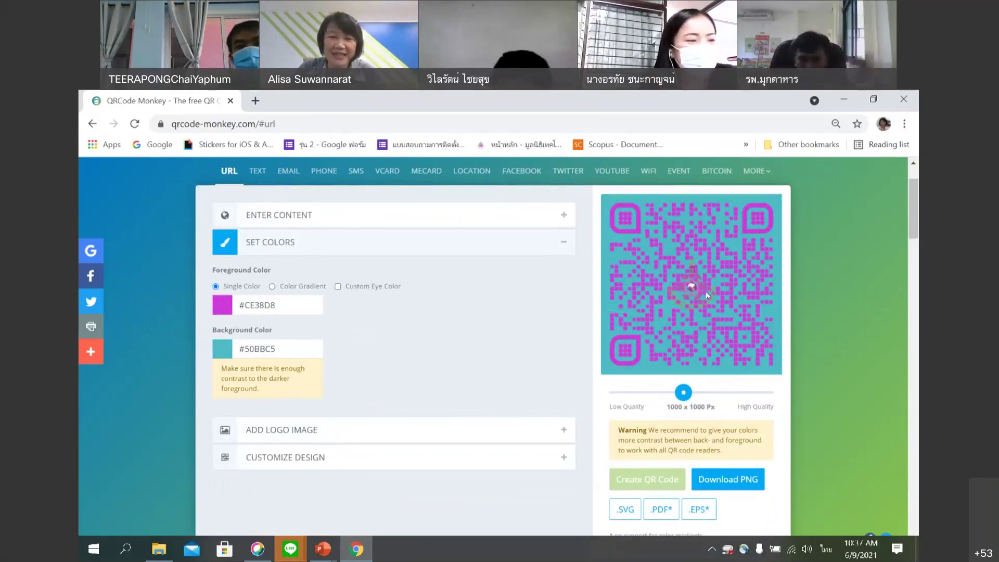
{"action": "scroll", "coordinate": [707, 295], "scroll_direction": "up", "scroll_amount": 1}
{"action": "scroll", "coordinate": [710, 307], "scroll_direction": "down", "scroll_amount": 1}
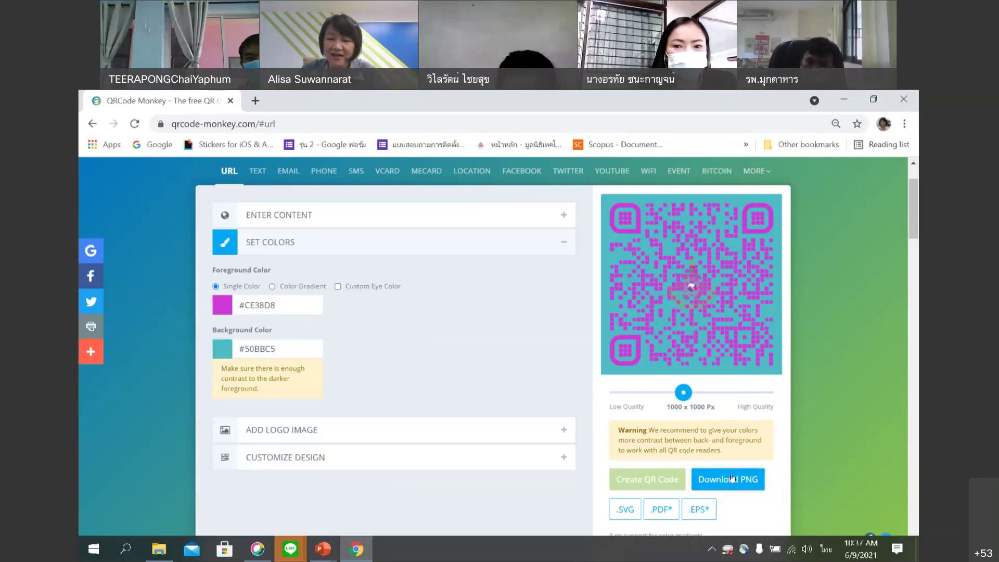
{"action": "scroll", "coordinate": [733, 476], "scroll_direction": "down", "scroll_amount": 1}
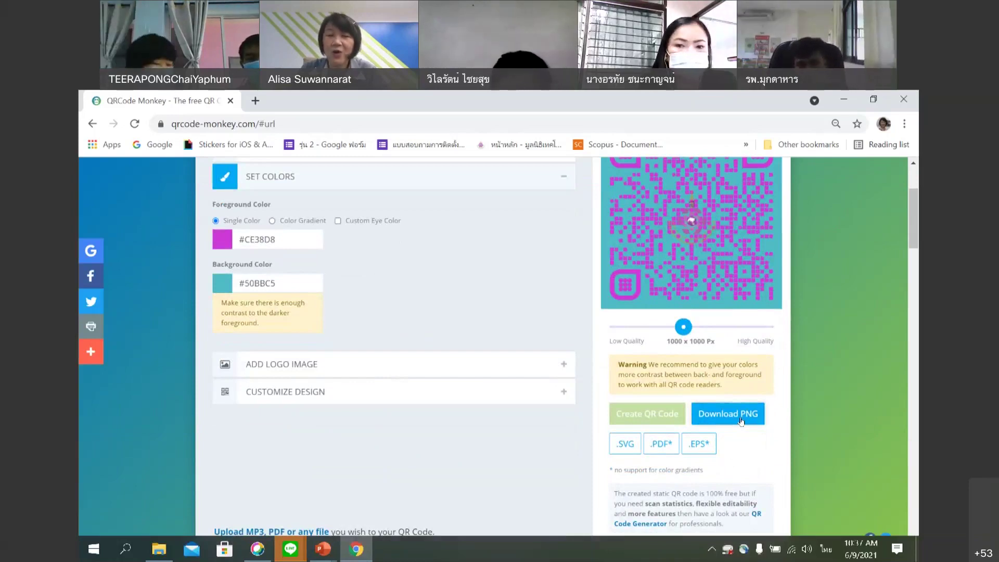
Download the coloured QR code as a PNG, dismissing the advertisement popup.
{"action": "left_click", "coordinate": [741, 416]}
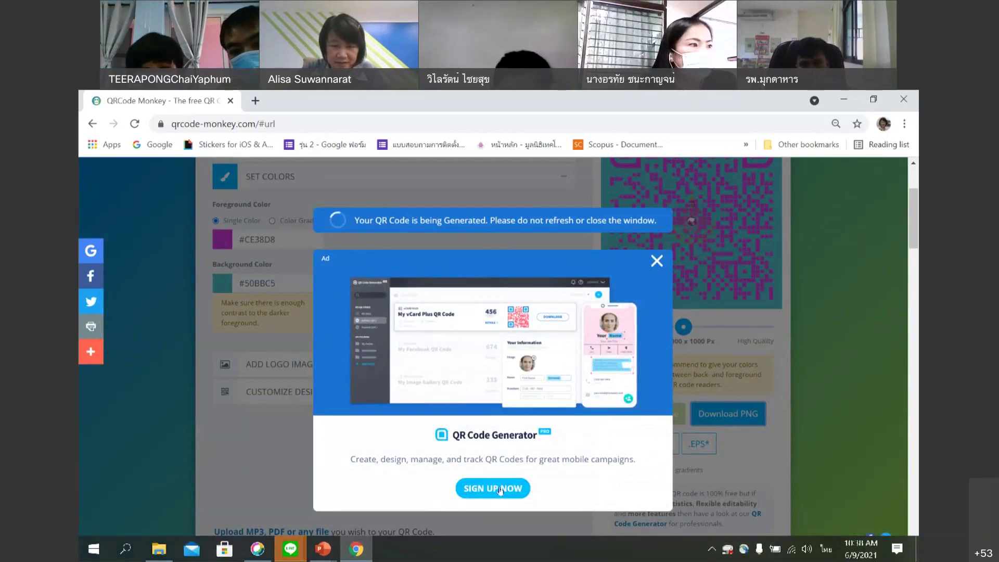
{"action": "left_click", "coordinate": [656, 260]}
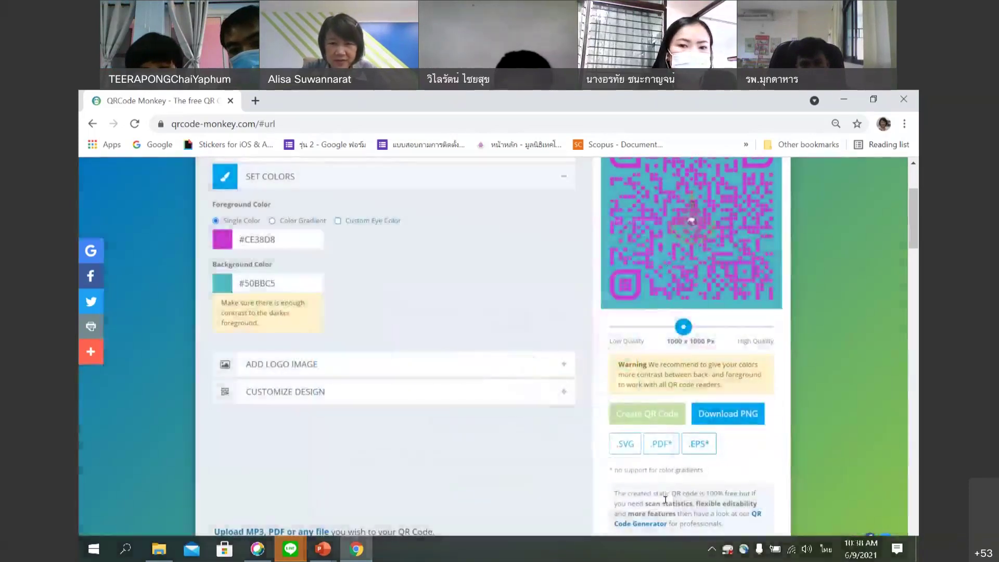
{"action": "left_click", "coordinate": [743, 416]}
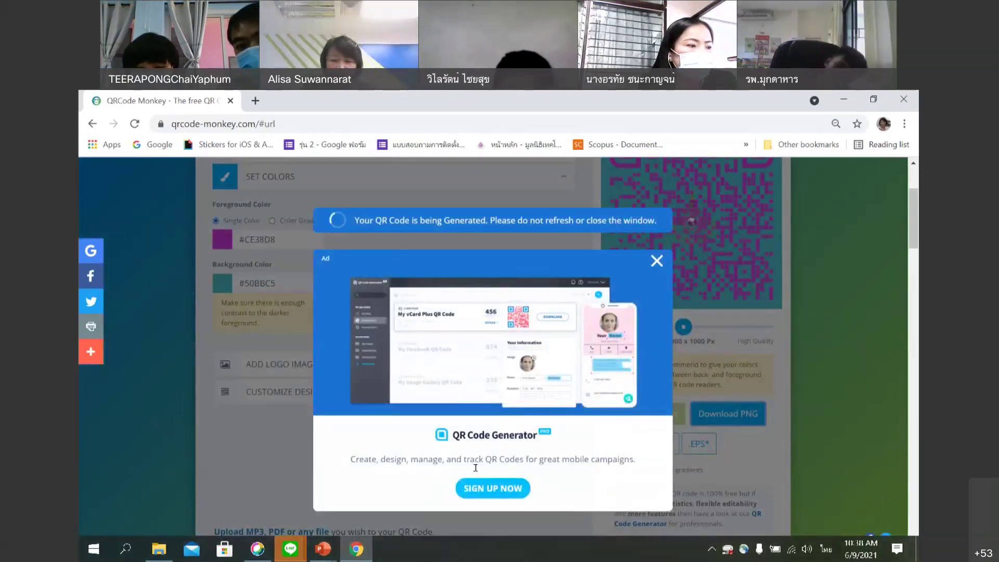
Leave the QR Code Generator PRO sign-up page and go back to QRCode Monkey.
{"action": "left_click", "coordinate": [492, 489]}
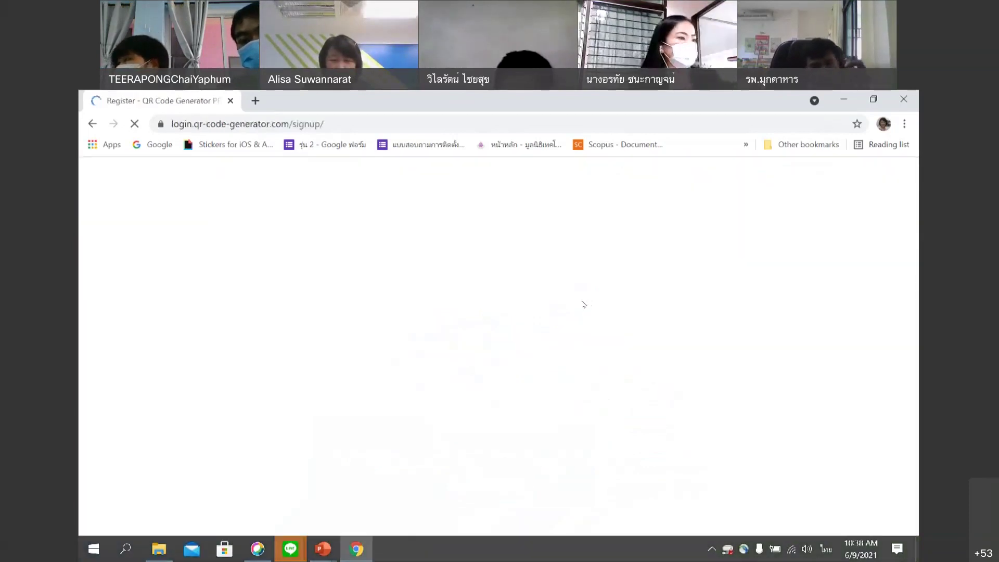
{"action": "left_click", "coordinate": [569, 418]}
{"action": "scroll", "coordinate": [572, 413], "scroll_direction": "down", "scroll_amount": 3}
{"action": "scroll", "coordinate": [574, 408], "scroll_direction": "up", "scroll_amount": 2}
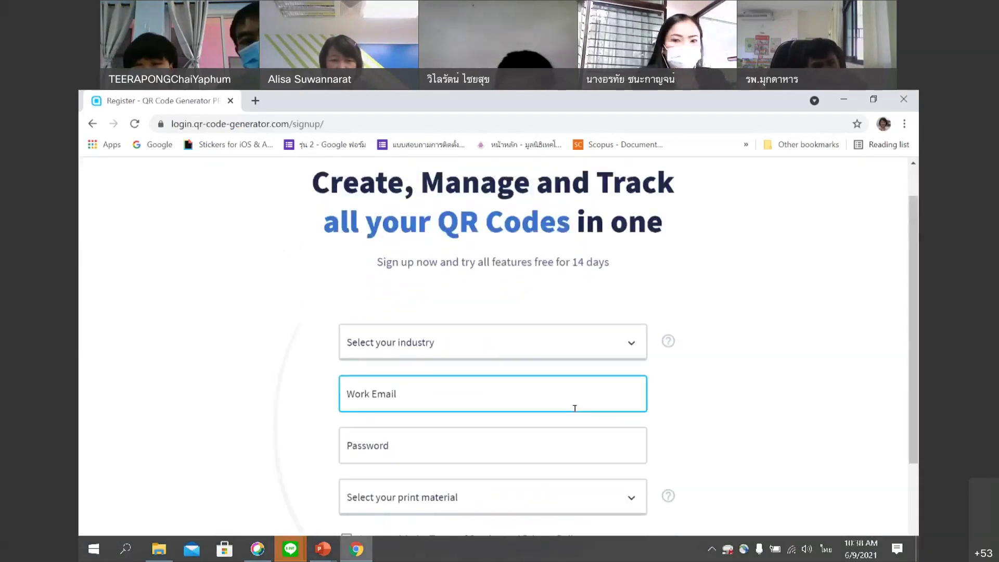
{"action": "scroll", "coordinate": [575, 408], "scroll_direction": "down", "scroll_amount": 3}
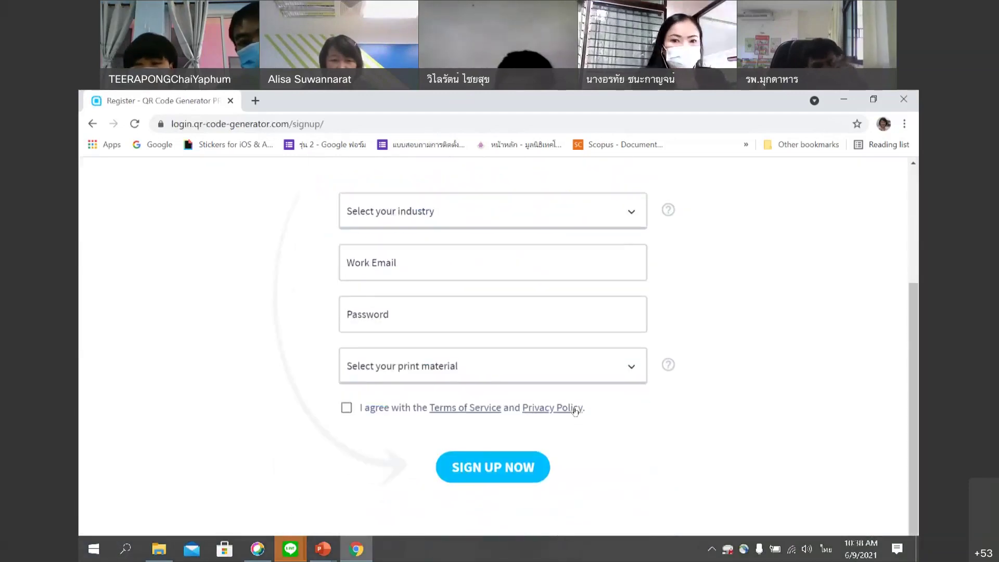
{"action": "left_click", "coordinate": [523, 466]}
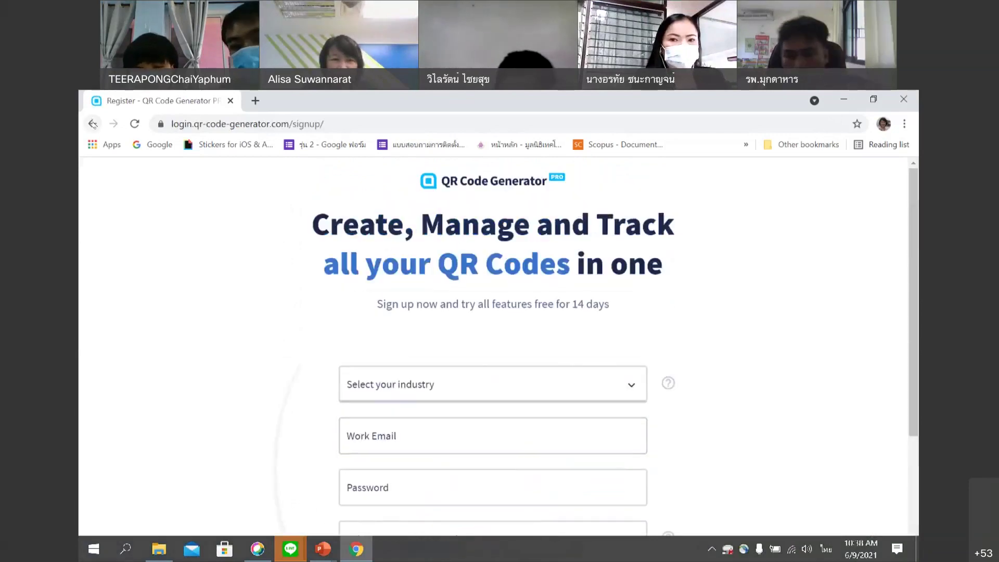
{"action": "scroll", "coordinate": [445, 322], "scroll_direction": "down", "scroll_amount": 1}
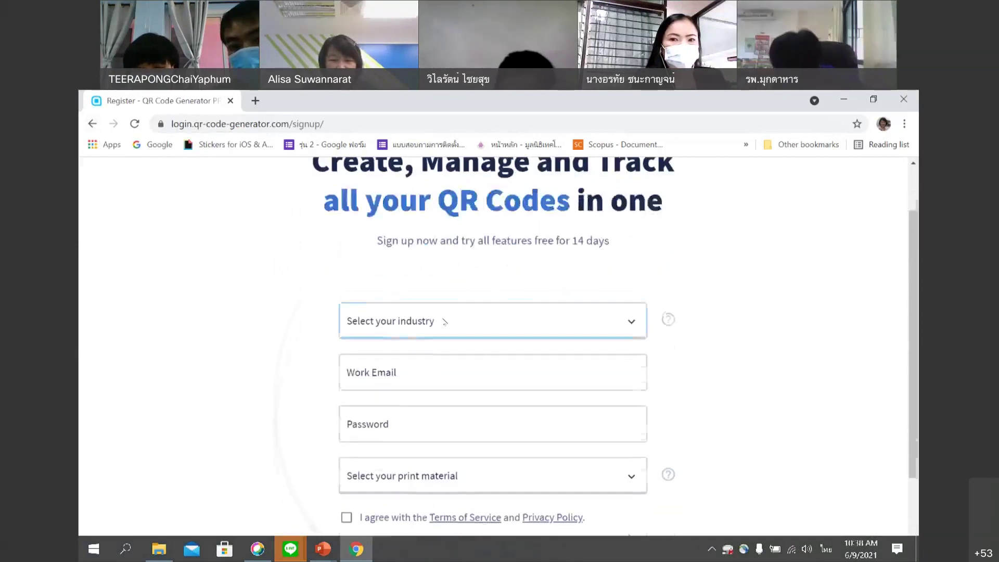
{"action": "left_click", "coordinate": [92, 124]}
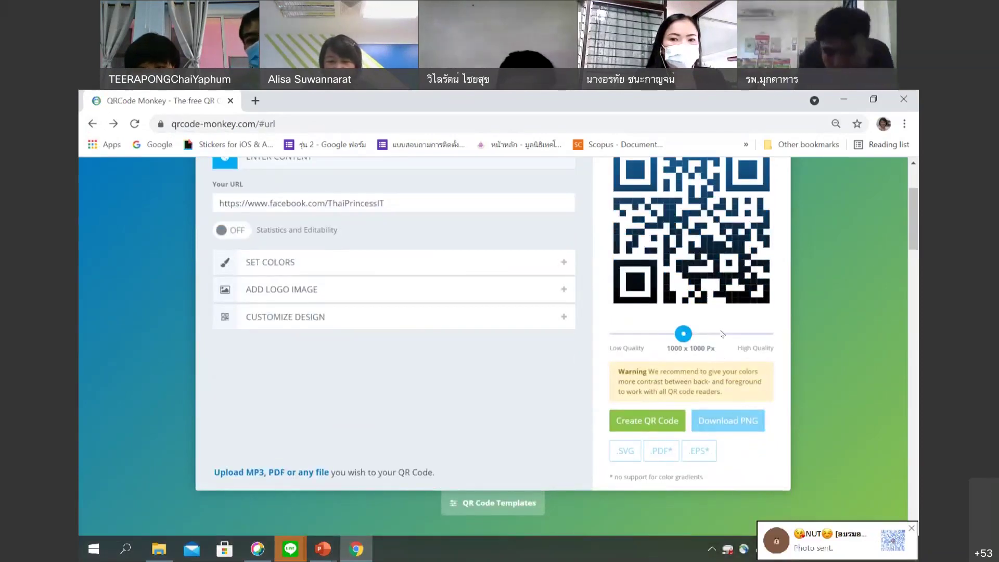
Check File Explorer's Downloads folder for the QR code, then bring QRCode Monkey back.
{"action": "left_click", "coordinate": [159, 549]}
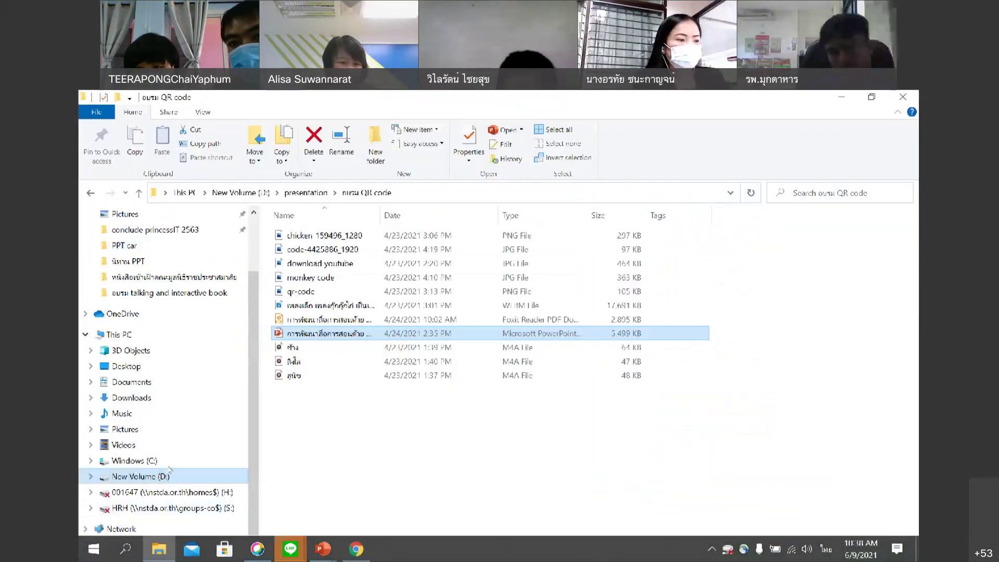
{"action": "left_click", "coordinate": [131, 413]}
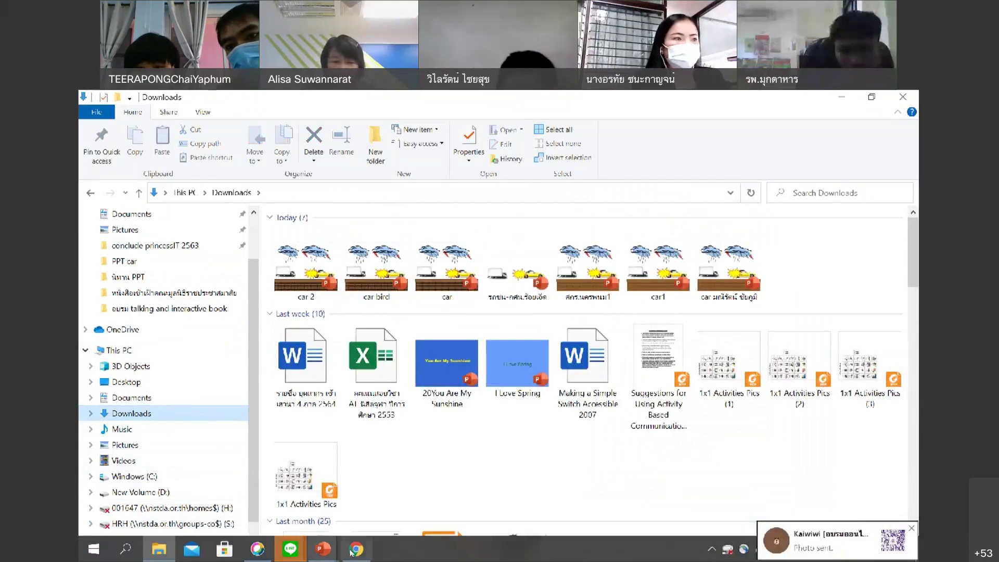
{"action": "mouse_move", "coordinate": [351, 551]}
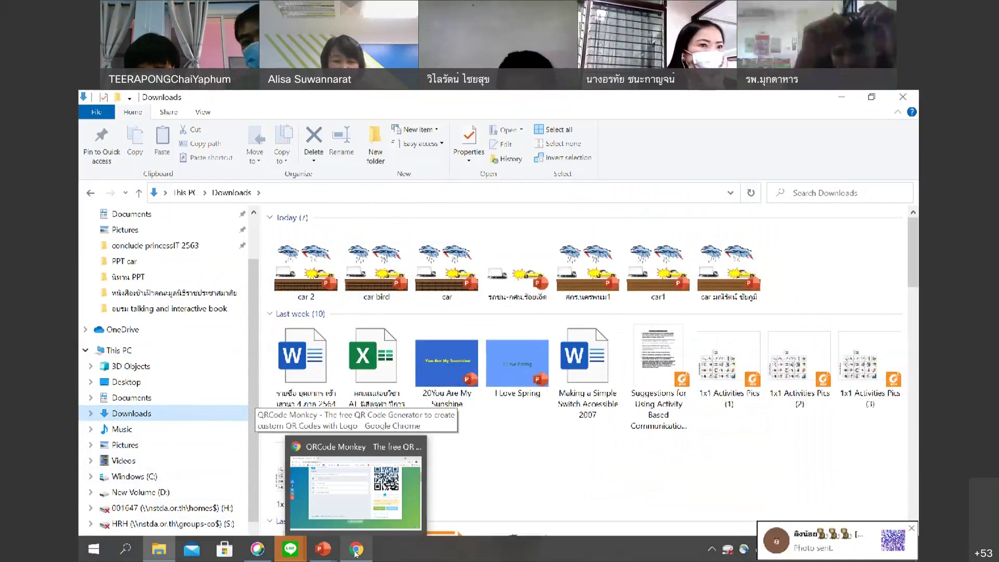
{"action": "left_click", "coordinate": [380, 515]}
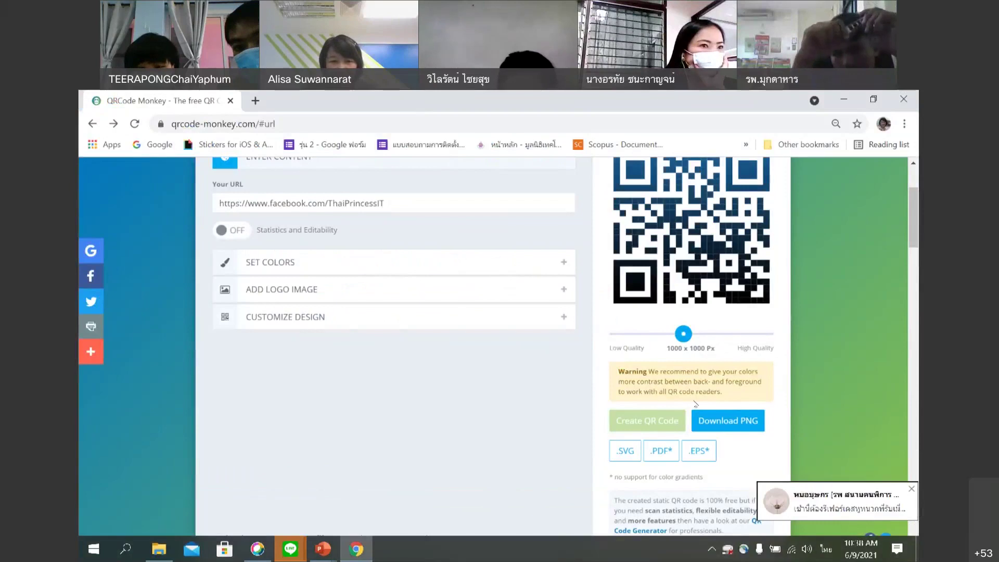
Change the QR code background colour to pale cyan #E2FBFD.
{"action": "scroll", "coordinate": [718, 406], "scroll_direction": "up", "scroll_amount": 3}
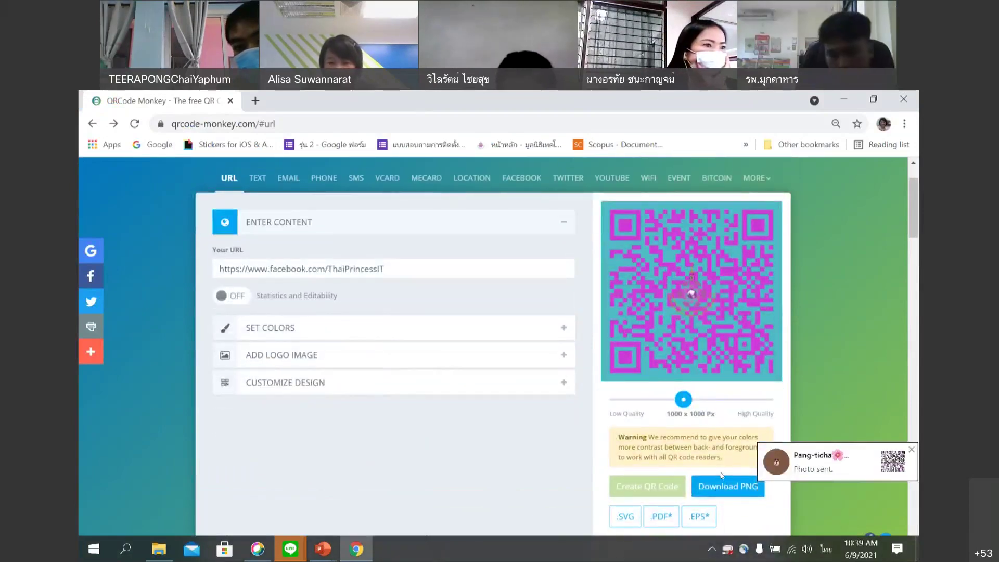
{"action": "scroll", "coordinate": [726, 468], "scroll_direction": "down", "scroll_amount": 1}
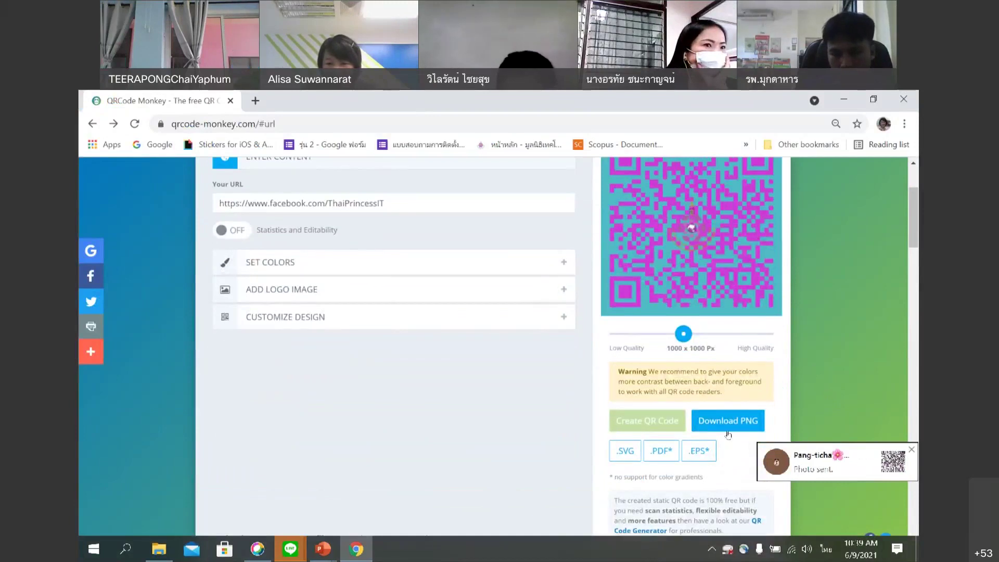
{"action": "scroll", "coordinate": [505, 316], "scroll_direction": "up", "scroll_amount": 2}
{"action": "scroll", "coordinate": [671, 430], "scroll_direction": "down", "scroll_amount": 2}
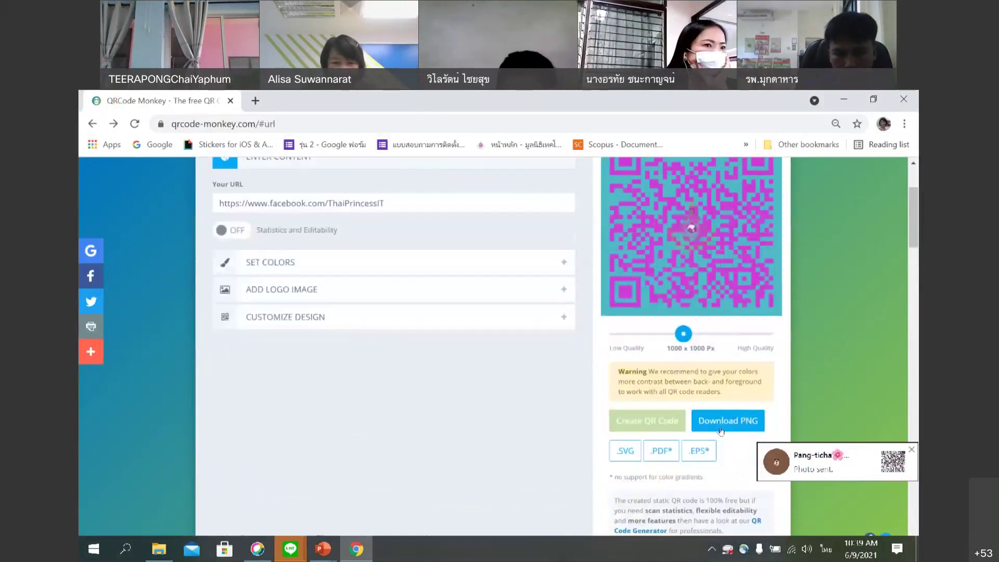
{"action": "left_click", "coordinate": [564, 262]}
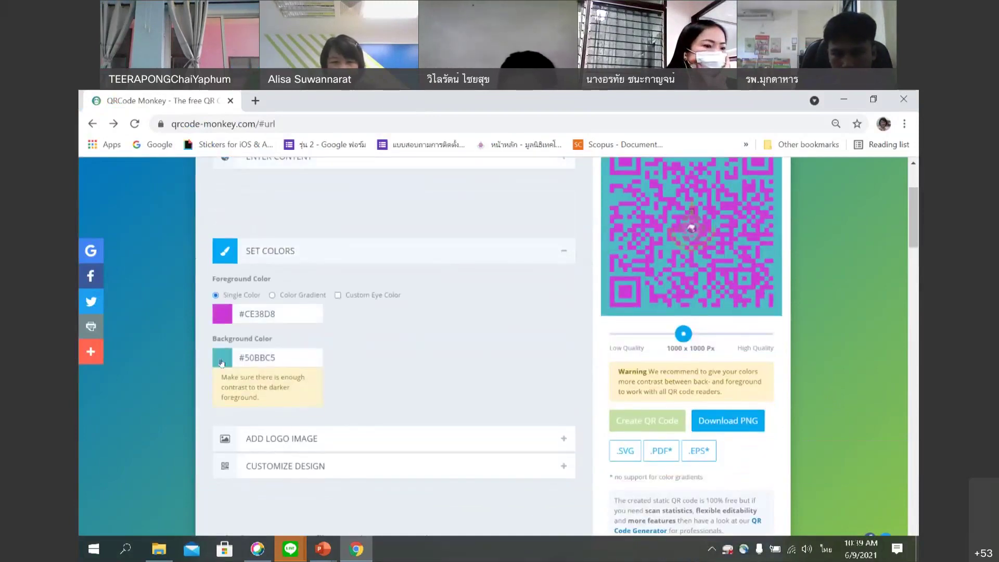
{"action": "left_click", "coordinate": [224, 295]}
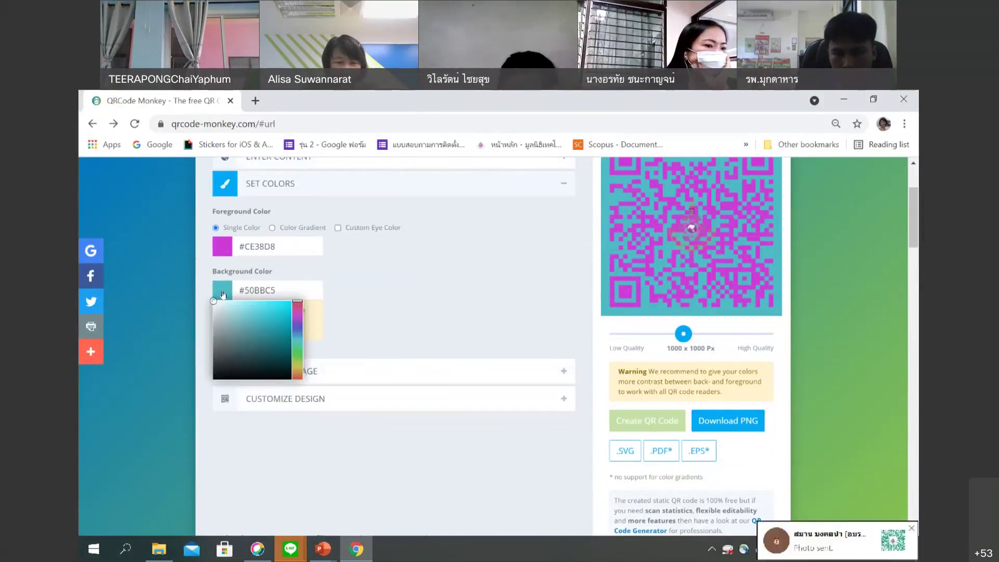
{"action": "left_click", "coordinate": [223, 302]}
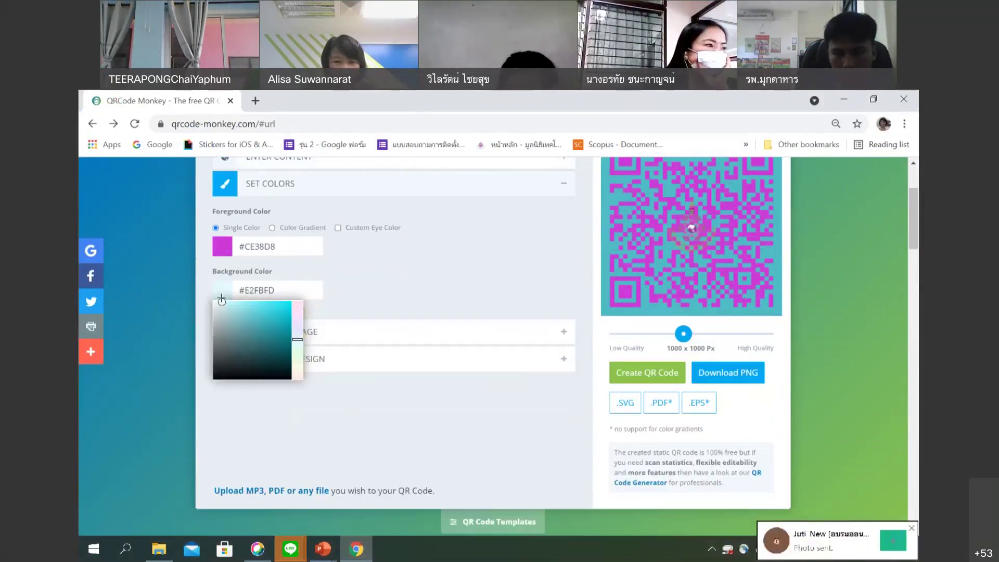
Regenerate the magenta-on-pale QR code and download it as a PNG, closing the ad.
{"action": "left_click", "coordinate": [675, 373]}
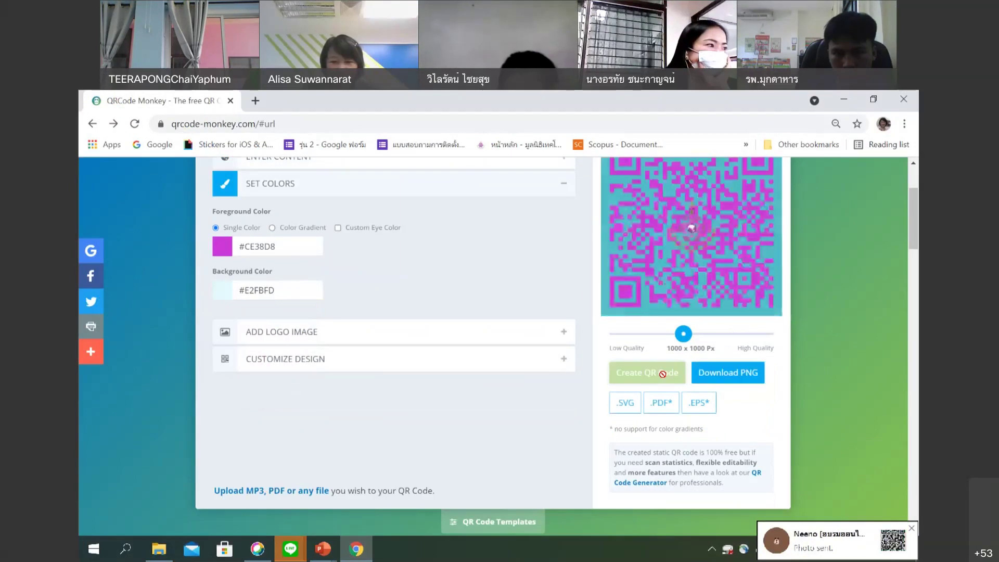
{"action": "left_click", "coordinate": [748, 373]}
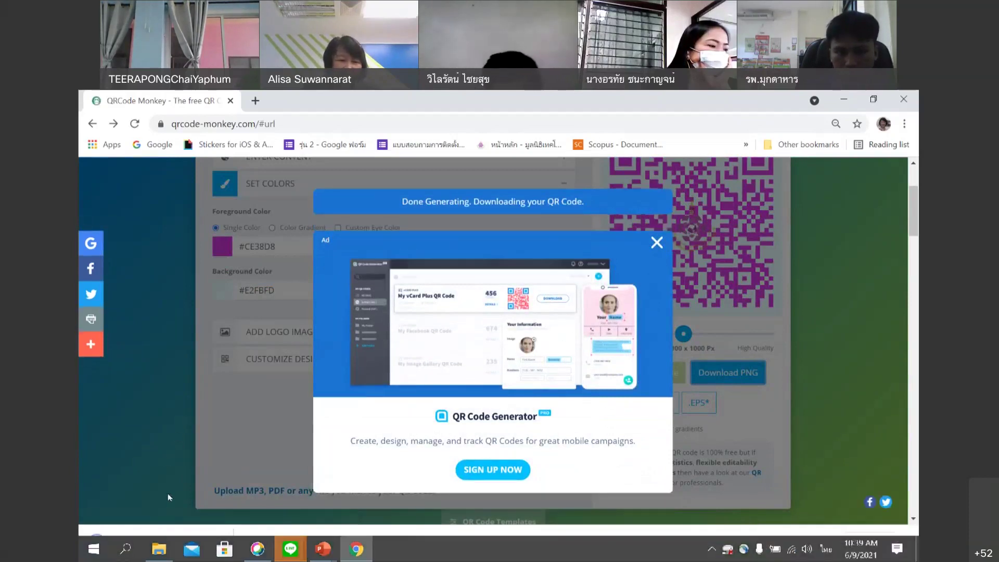
{"action": "left_click", "coordinate": [658, 242]}
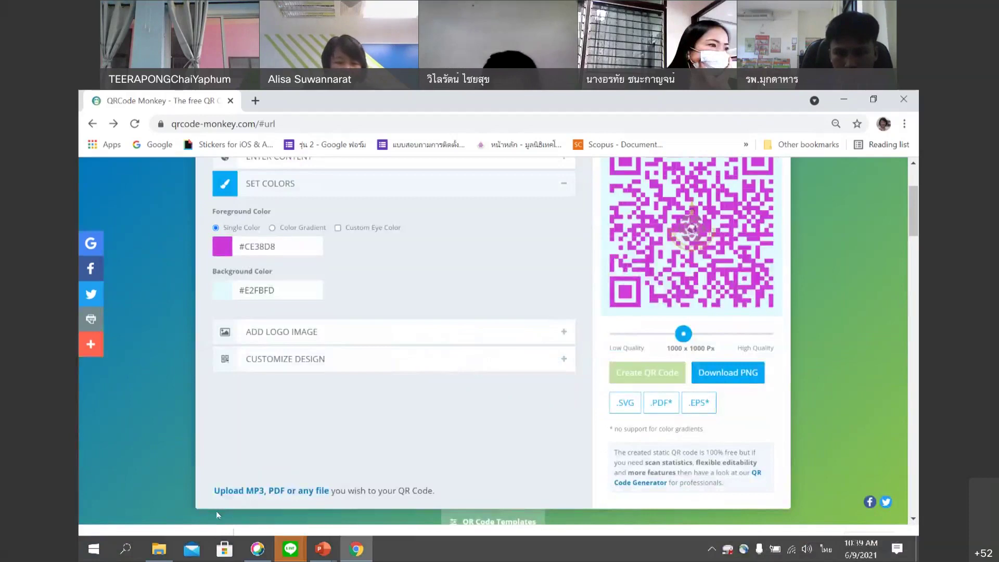
Preview qr-code.png from Downloads in Photos, then return to the generator in Chrome.
{"action": "key", "text": "super+d"}
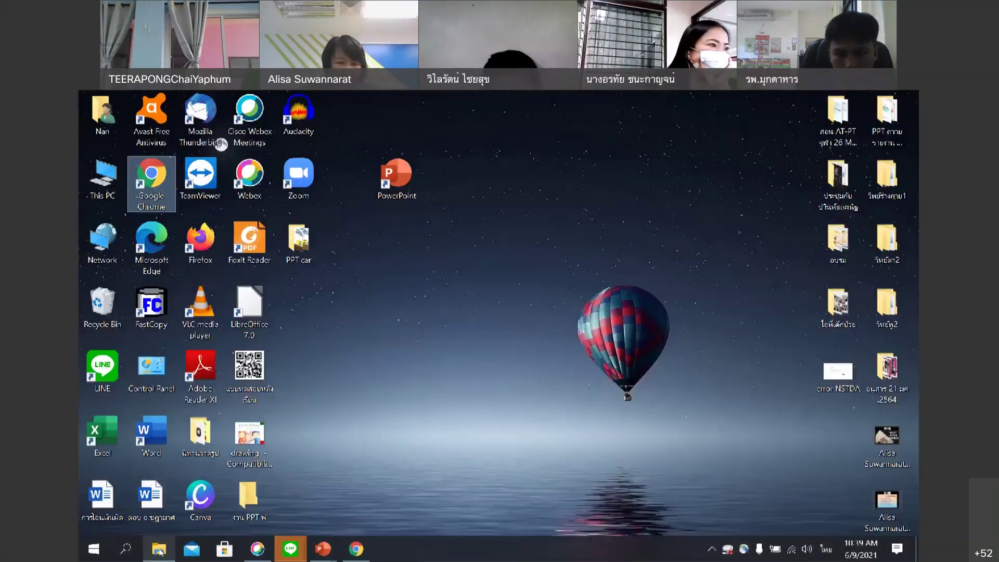
{"action": "left_click", "coordinate": [159, 550]}
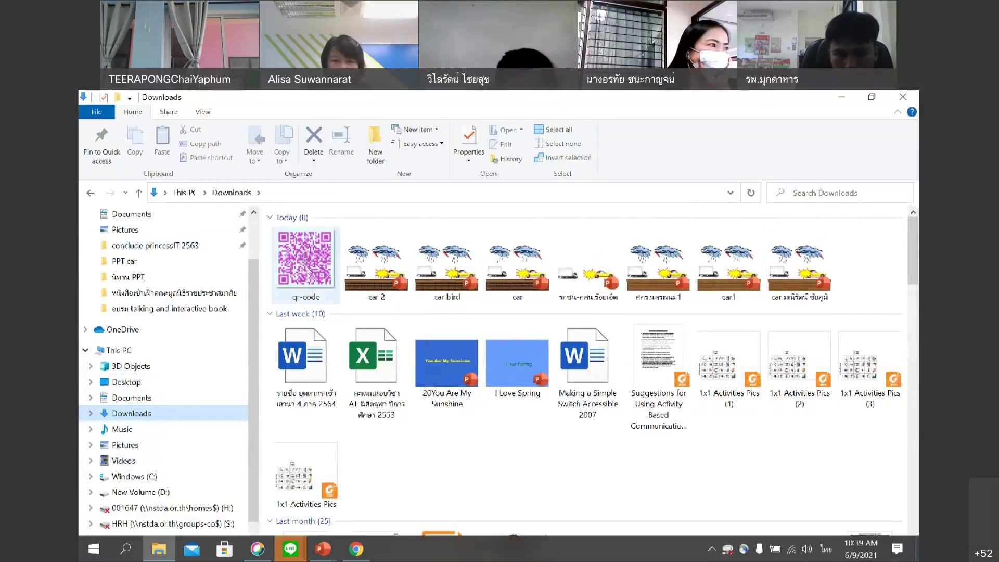
{"action": "left_click", "coordinate": [312, 269]}
{"action": "double_click", "coordinate": [312, 268]}
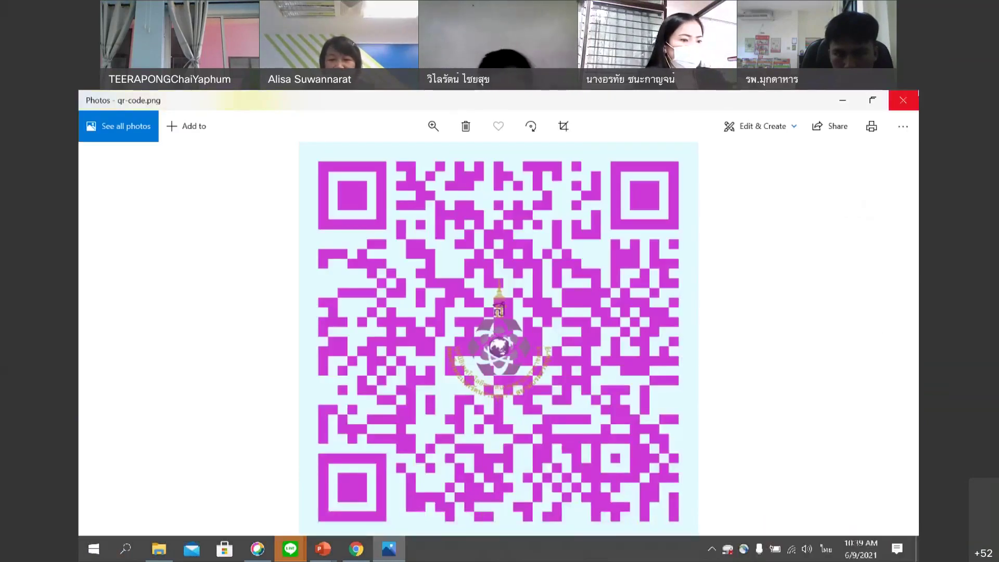
{"action": "left_click", "coordinate": [911, 99]}
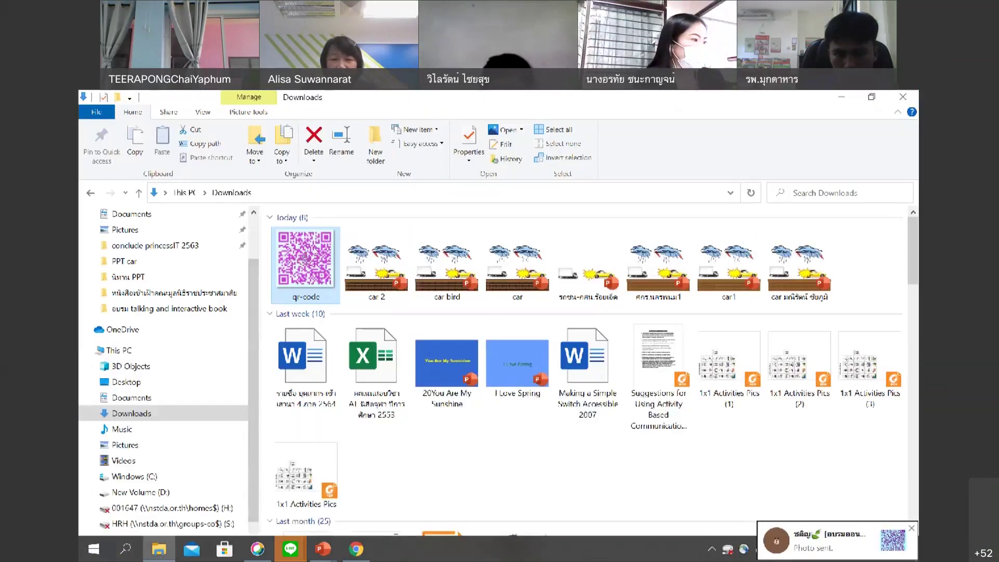
{"action": "left_click", "coordinate": [357, 549]}
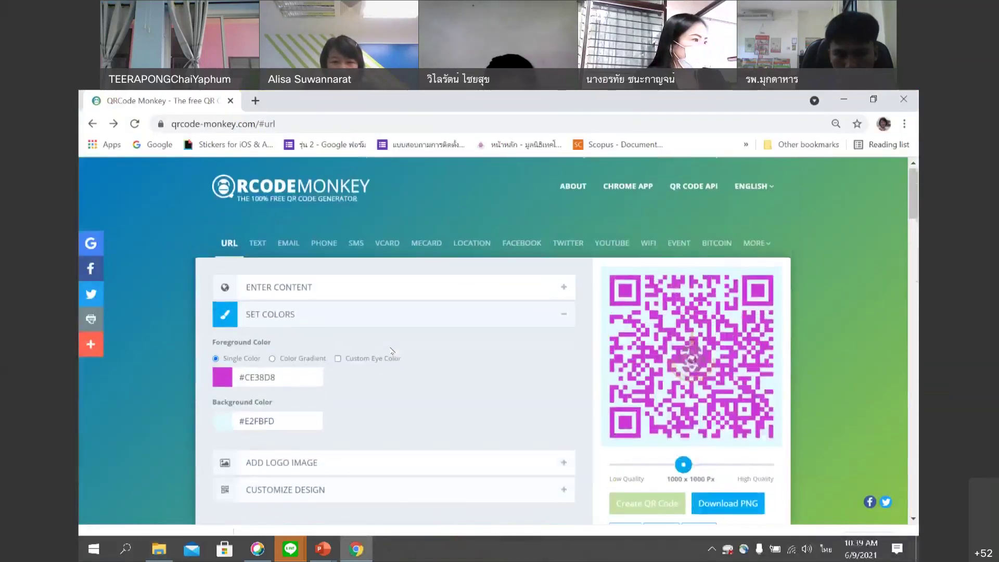
Open the LINE training group chat and scroll through the members' shared QR code images.
{"action": "left_click", "coordinate": [286, 559]}
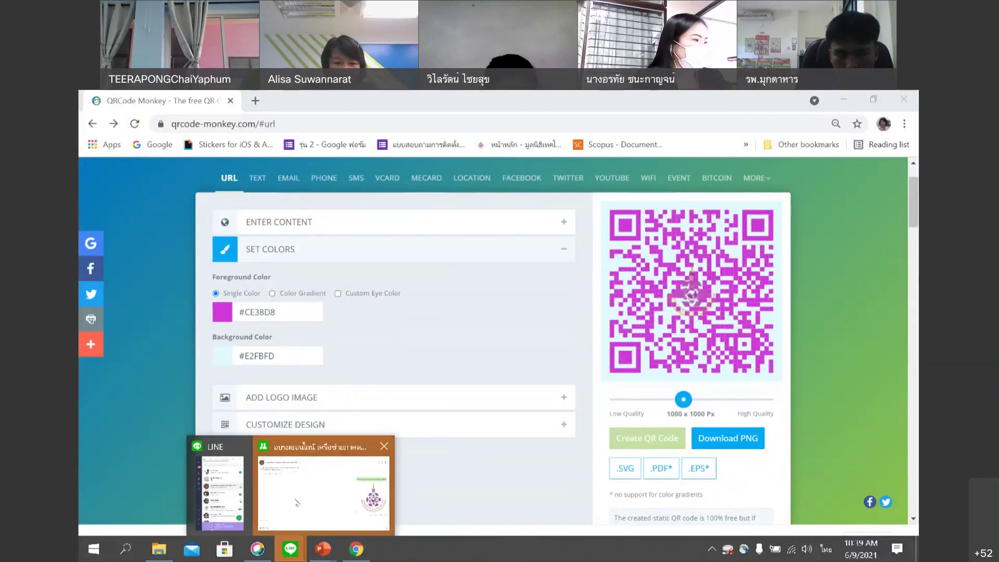
{"action": "left_click", "coordinate": [296, 502]}
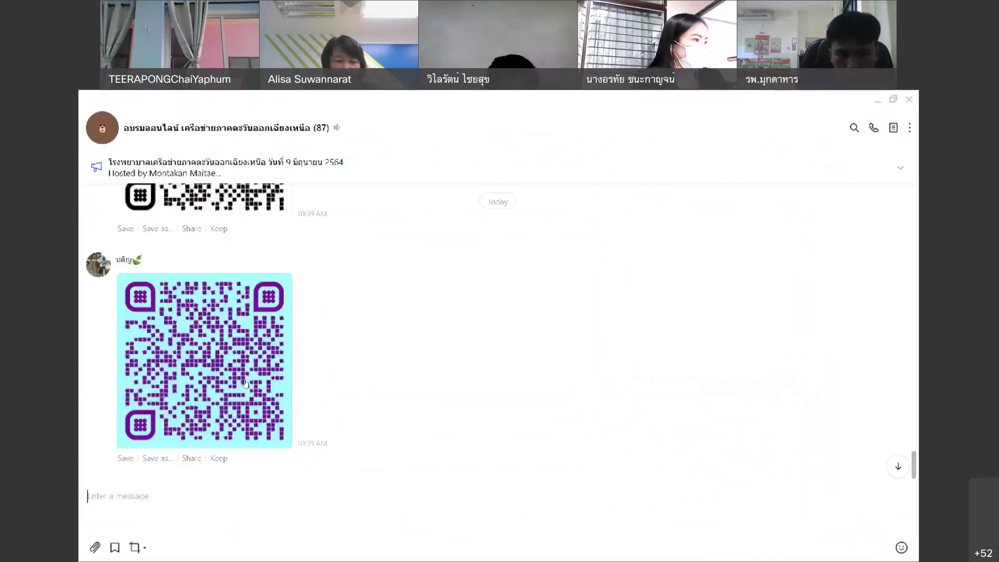
{"action": "scroll", "coordinate": [246, 382], "scroll_direction": "up", "scroll_amount": 10}
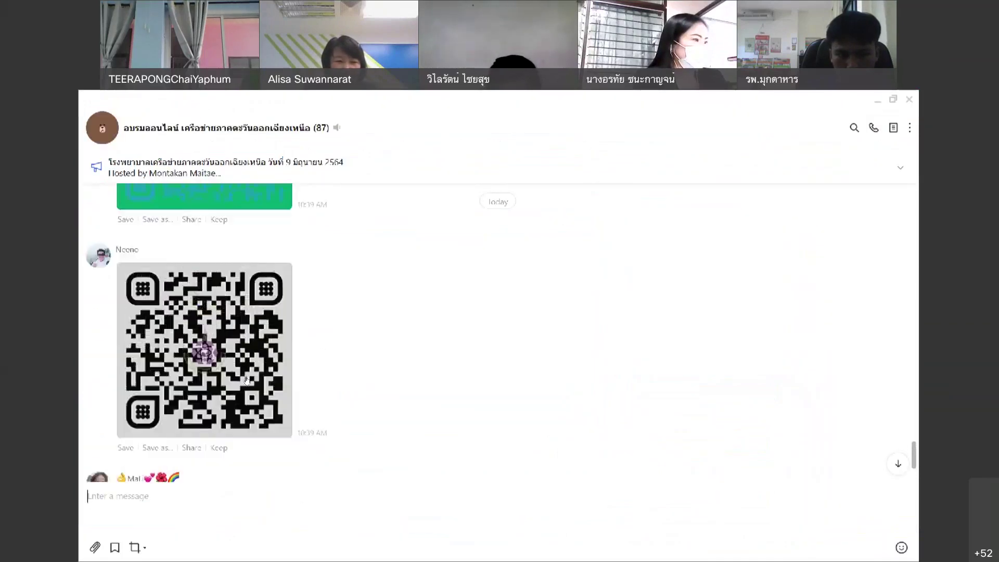
{"action": "scroll", "coordinate": [248, 380], "scroll_direction": "up", "scroll_amount": 10}
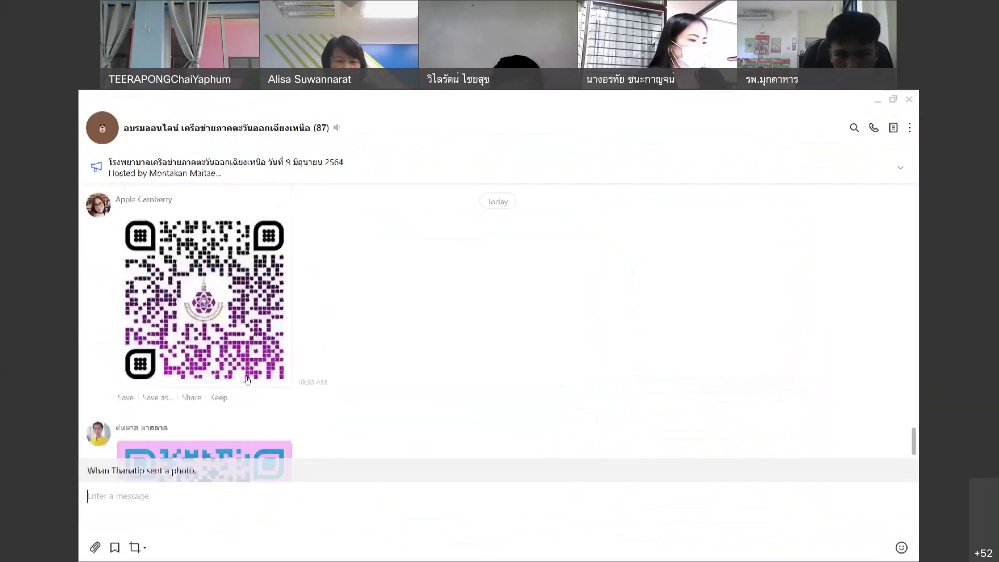
{"action": "scroll", "coordinate": [247, 380], "scroll_direction": "down", "scroll_amount": 10}
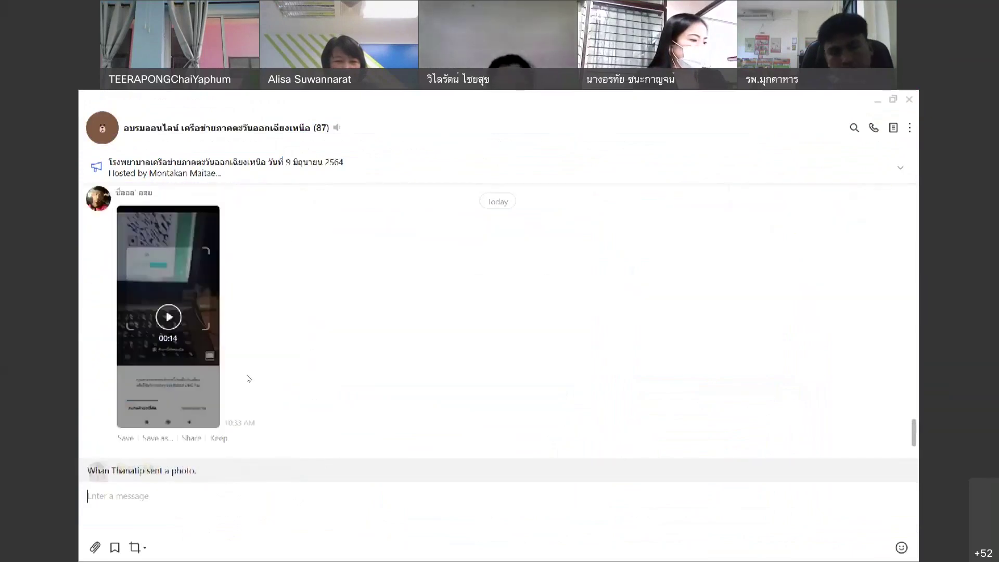
{"action": "scroll", "coordinate": [255, 382], "scroll_direction": "down", "scroll_amount": 10}
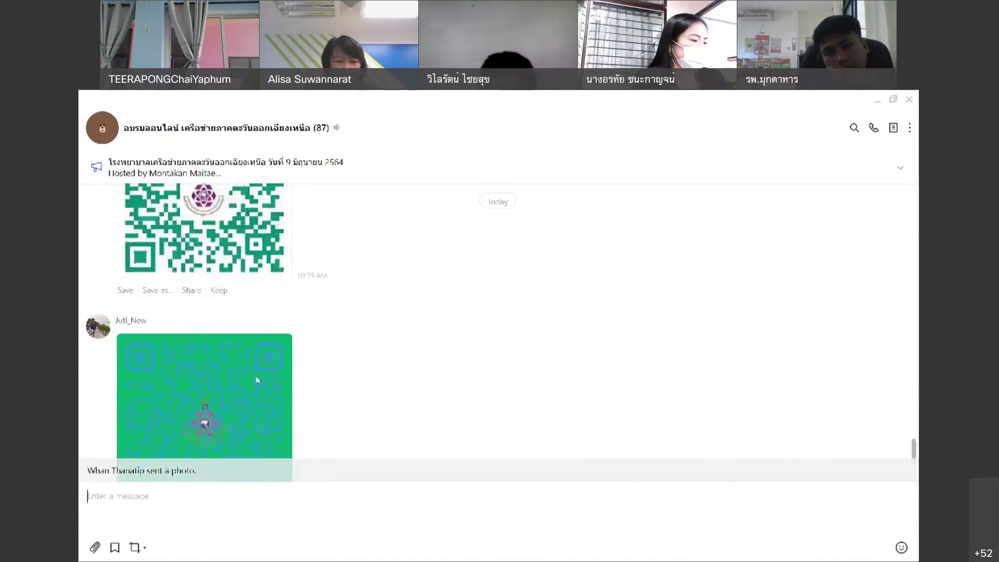
{"action": "scroll", "coordinate": [257, 381], "scroll_direction": "down", "scroll_amount": 5}
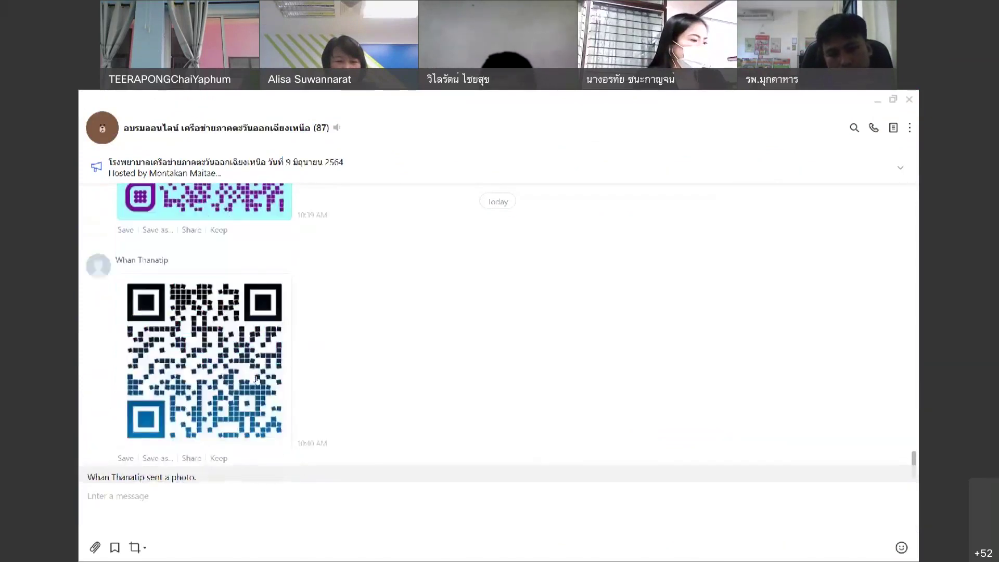
{"action": "left_click", "coordinate": [87, 496]}
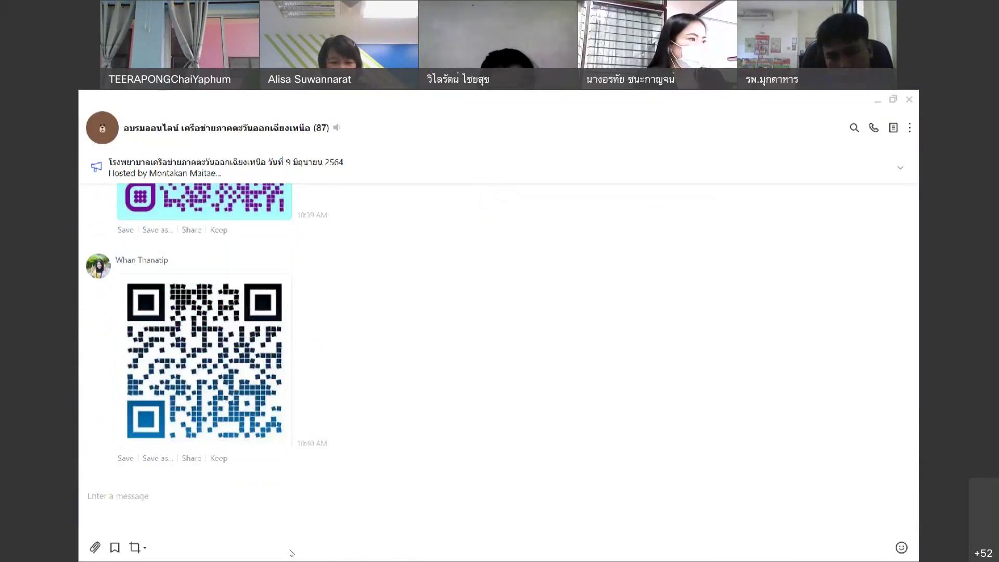
{"action": "left_click", "coordinate": [291, 551]}
Switch QRCode Monkey to the vCard QR code type.
{"action": "left_click", "coordinate": [356, 548]}
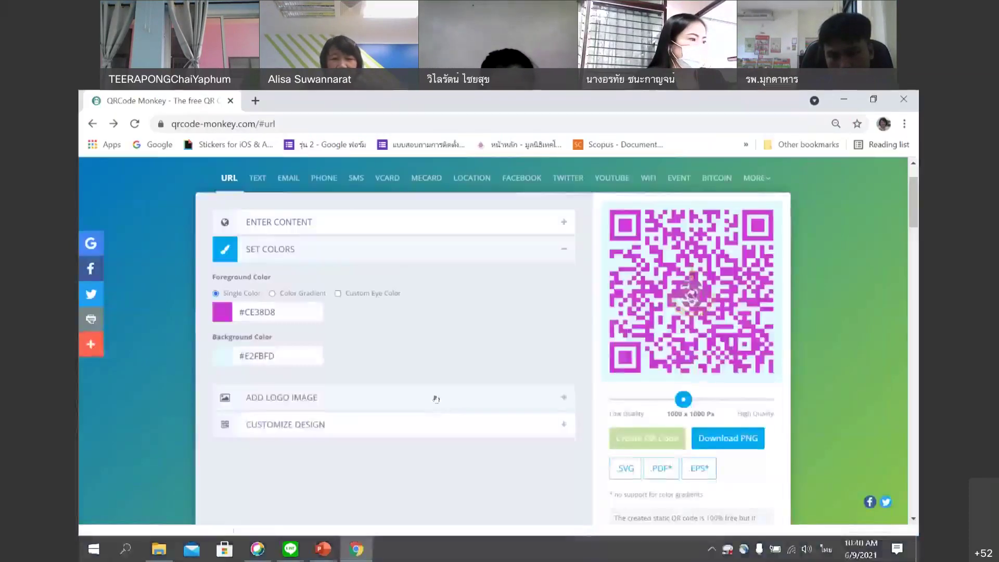
{"action": "scroll", "coordinate": [421, 356], "scroll_direction": "down", "scroll_amount": 3}
{"action": "scroll", "coordinate": [421, 355], "scroll_direction": "up", "scroll_amount": 3}
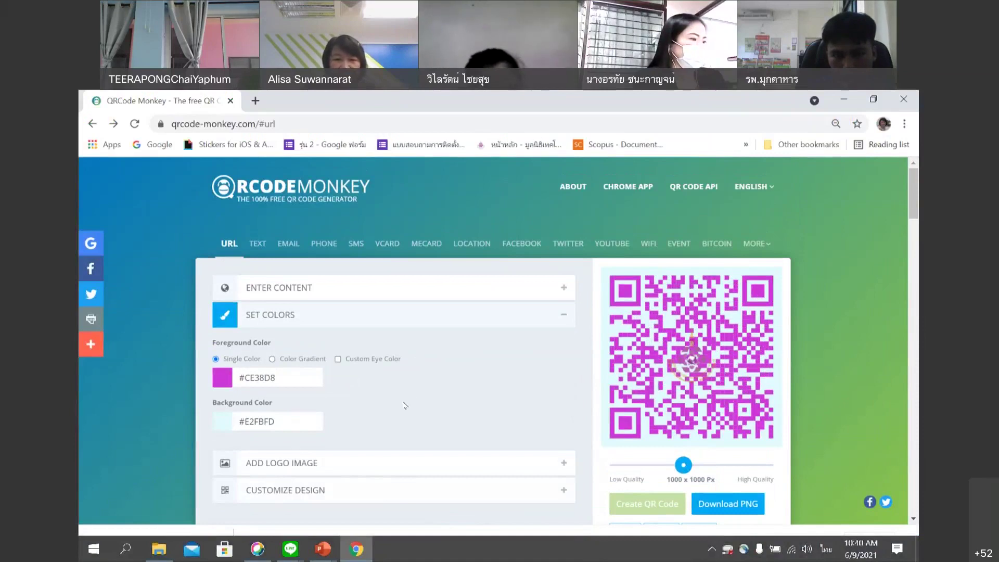
{"action": "scroll", "coordinate": [405, 406], "scroll_direction": "down", "scroll_amount": 3}
{"action": "scroll", "coordinate": [575, 237], "scroll_direction": "up", "scroll_amount": 3}
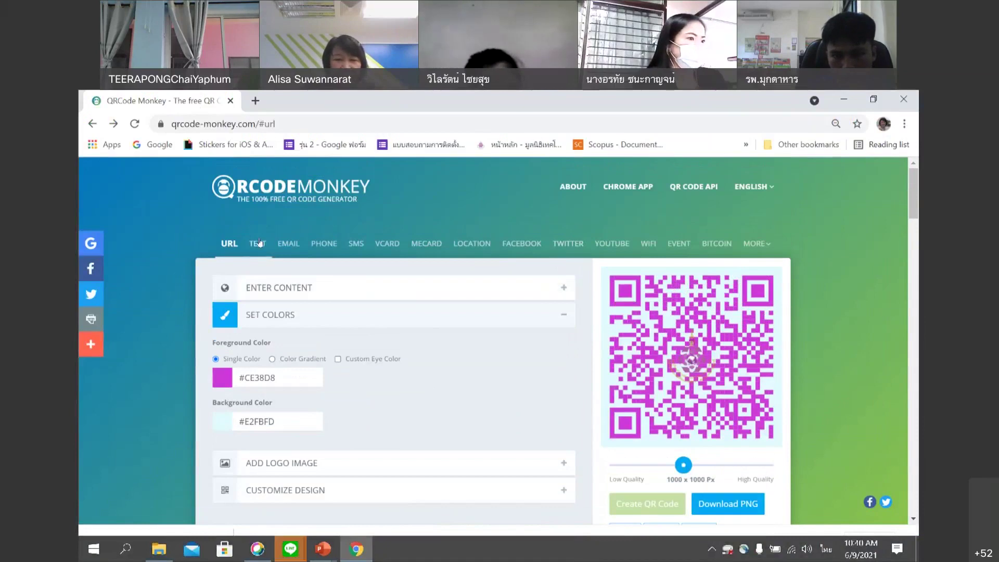
{"action": "left_click", "coordinate": [394, 244]}
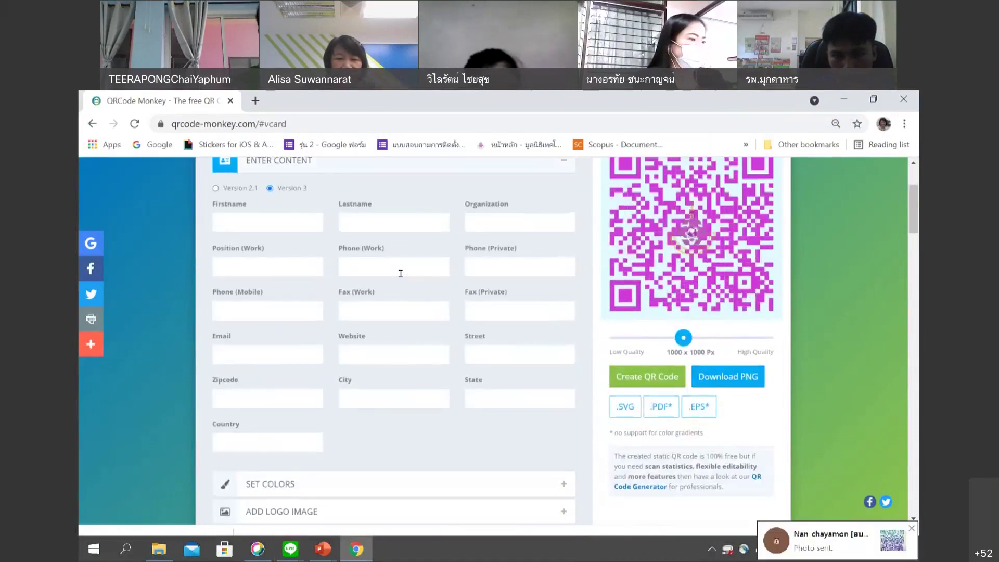
{"action": "scroll", "coordinate": [400, 273], "scroll_direction": "up", "scroll_amount": 3}
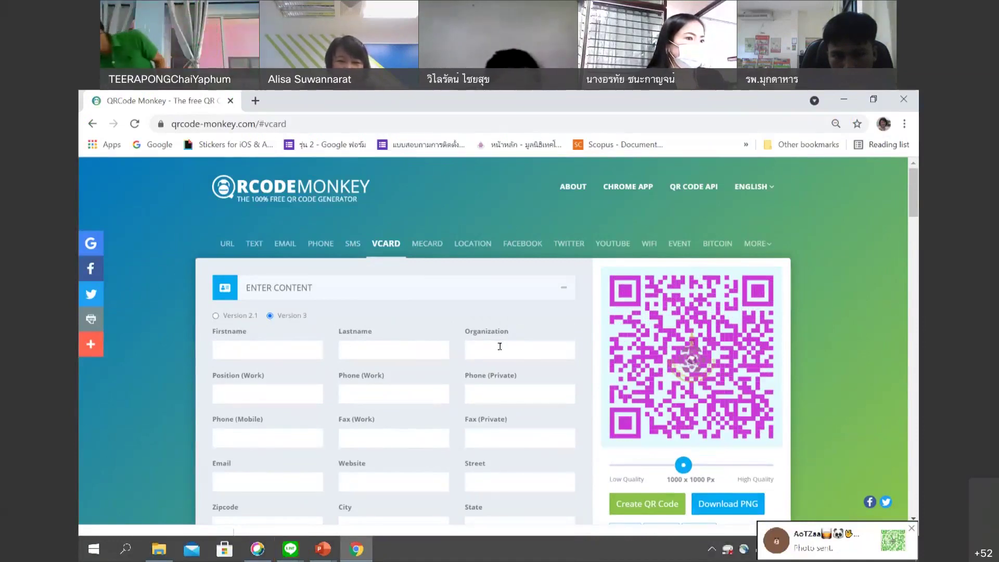
{"action": "left_click", "coordinate": [283, 353]}
{"action": "left_click", "coordinate": [373, 349]}
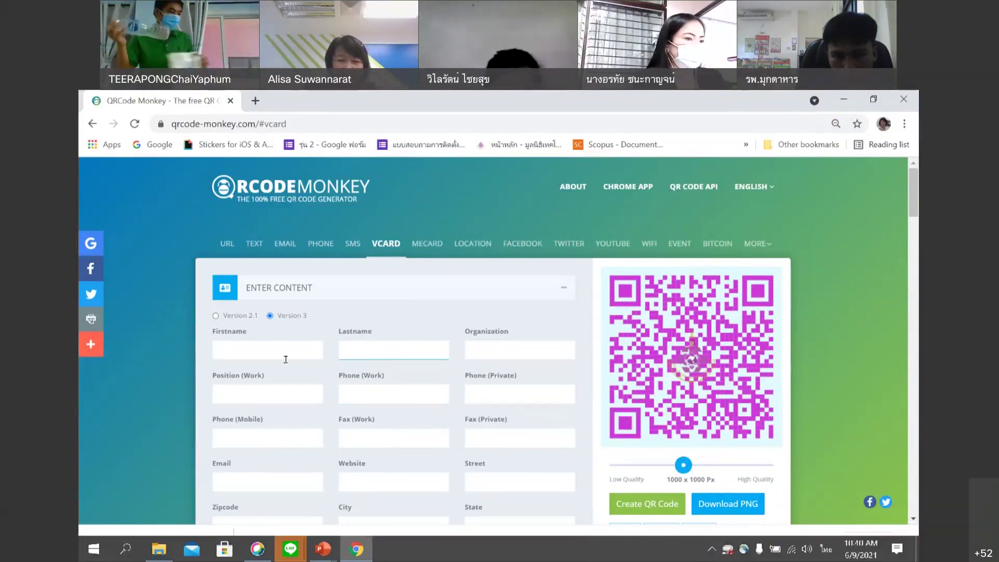
{"action": "left_click", "coordinate": [477, 347]}
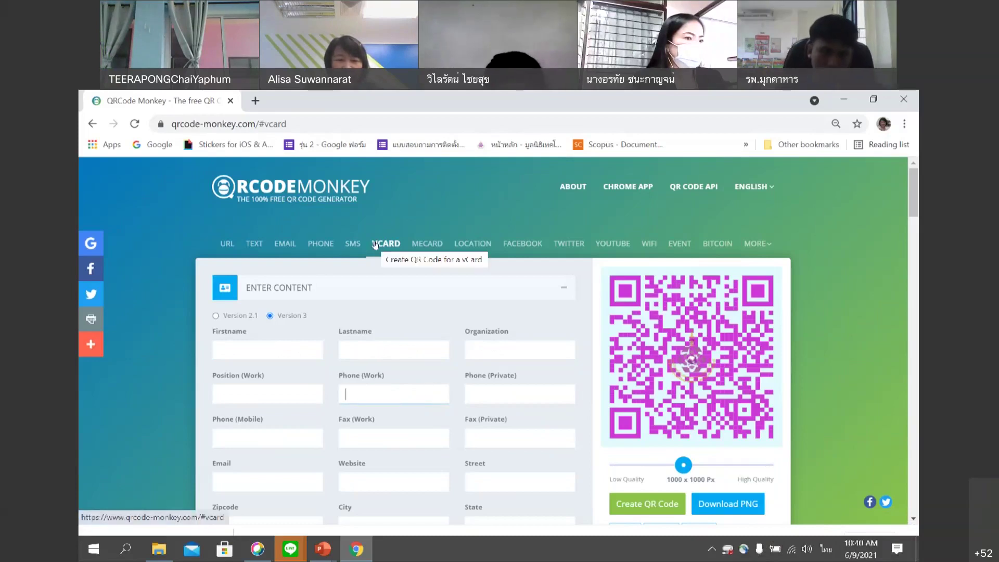
Enter the contact's first name, last name, organization สวทช. and work phone number.
{"action": "left_click", "coordinate": [291, 350]}
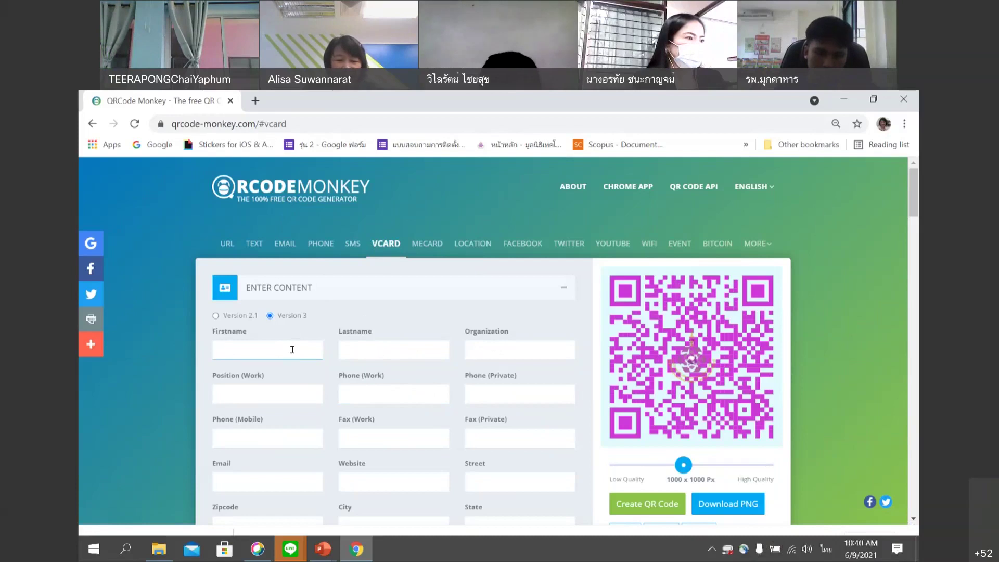
{"action": "key", "text": "alt+shift"}
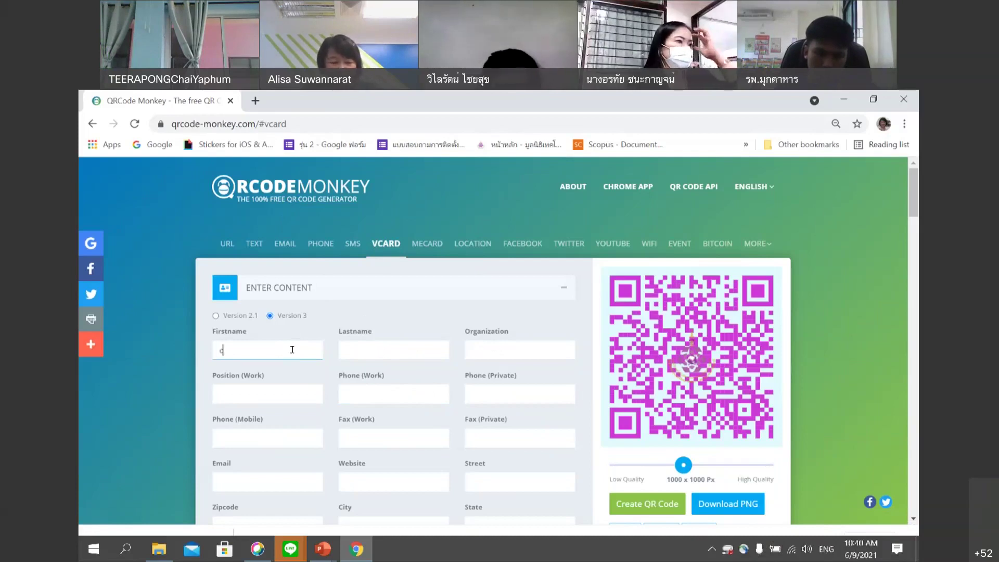
{"action": "key", "text": "alt+shift"}
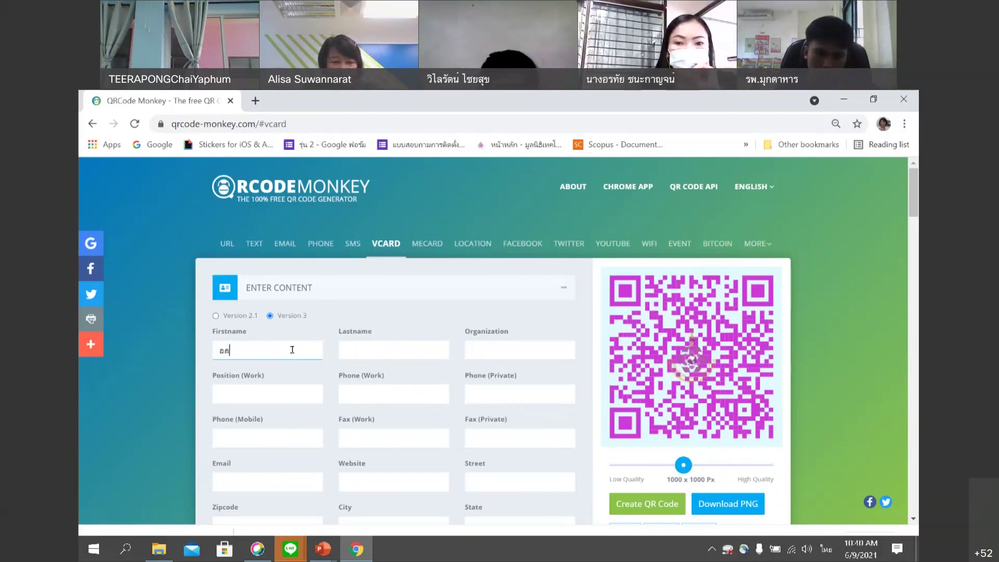
{"action": "key", "text": "Tab"}
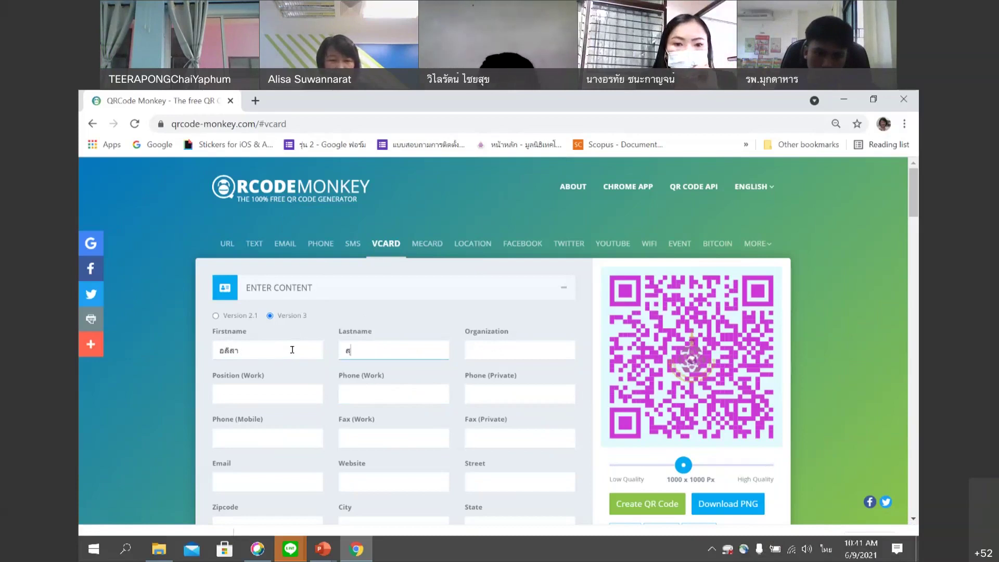
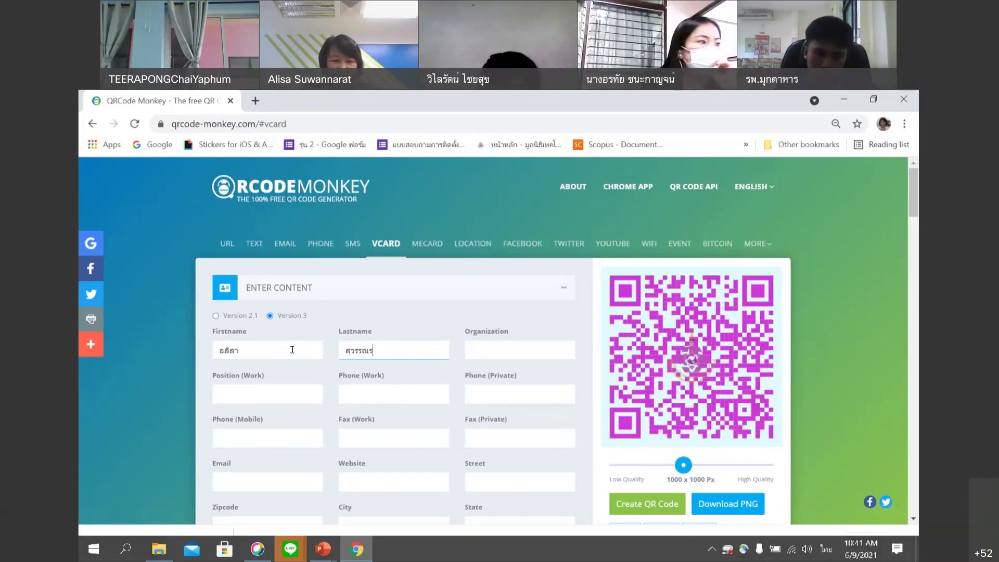
{"action": "left_click", "coordinate": [504, 350]}
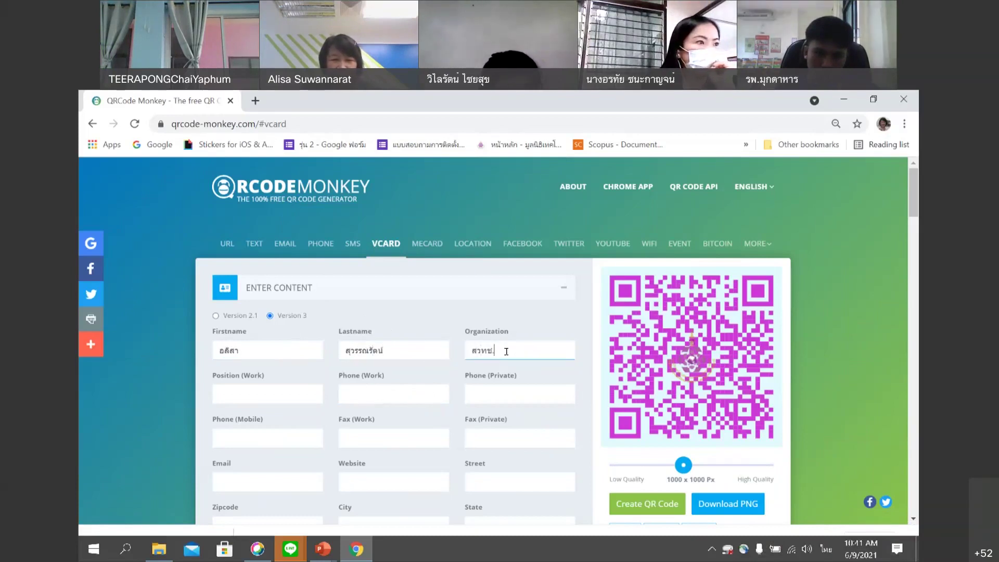
{"action": "left_click", "coordinate": [388, 395]}
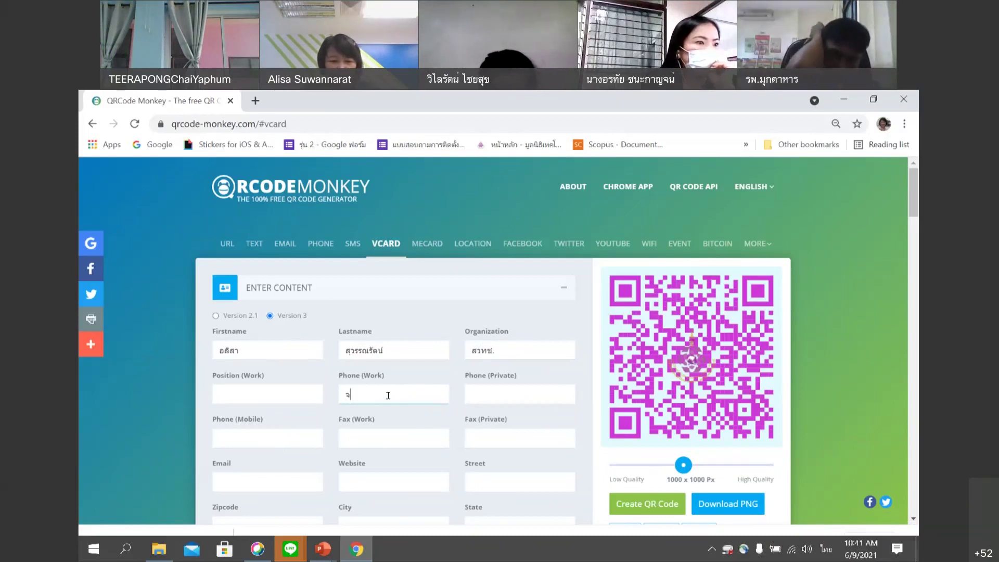
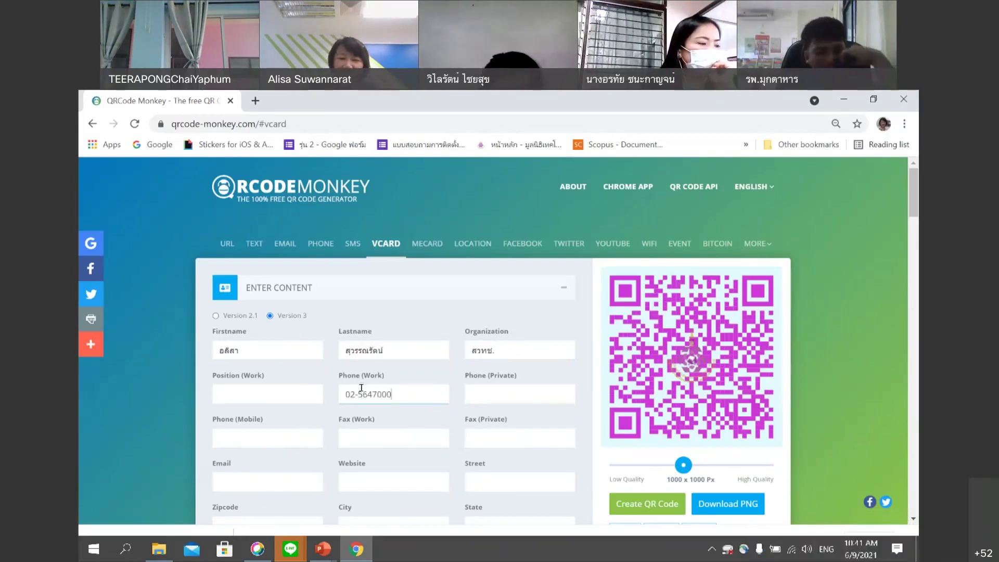
{"action": "scroll", "coordinate": [408, 386], "scroll_direction": "down", "scroll_amount": 2}
Change the QR code foreground colour to blue #383DD8.
{"action": "scroll", "coordinate": [544, 386], "scroll_direction": "down", "scroll_amount": 3}
{"action": "left_click", "coordinate": [491, 351]}
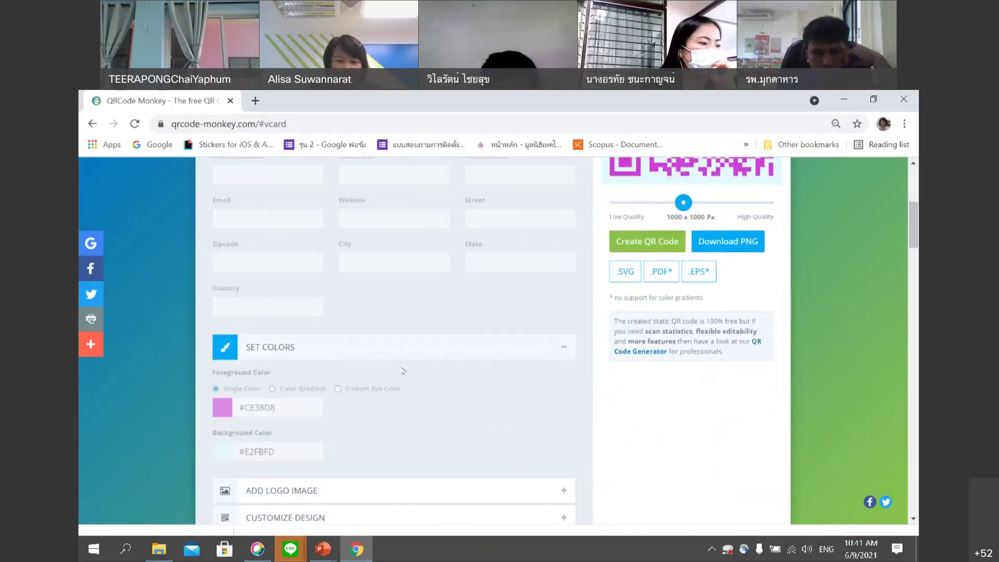
{"action": "left_click", "coordinate": [223, 225]}
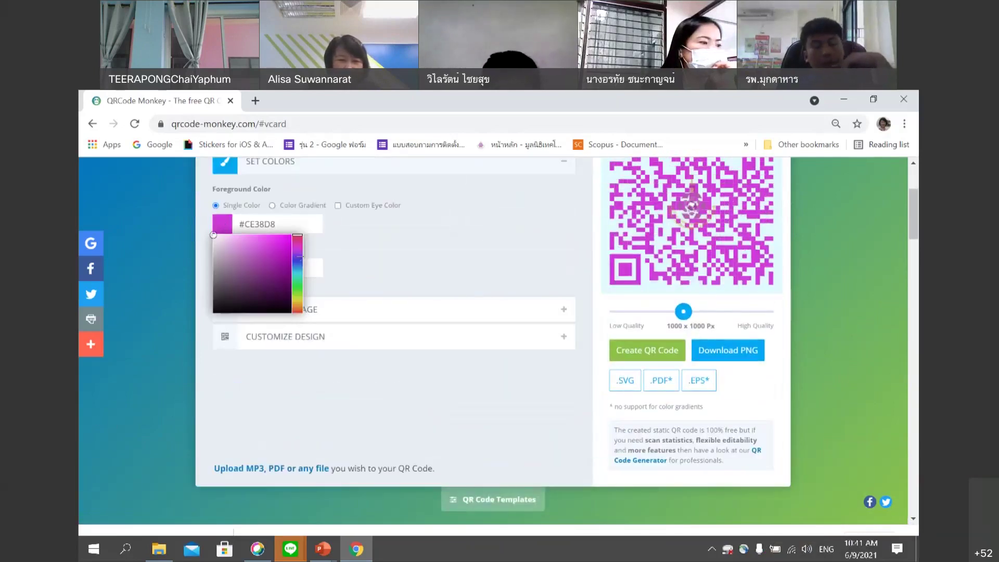
{"action": "left_click", "coordinate": [296, 263]}
{"action": "left_click", "coordinate": [378, 268]}
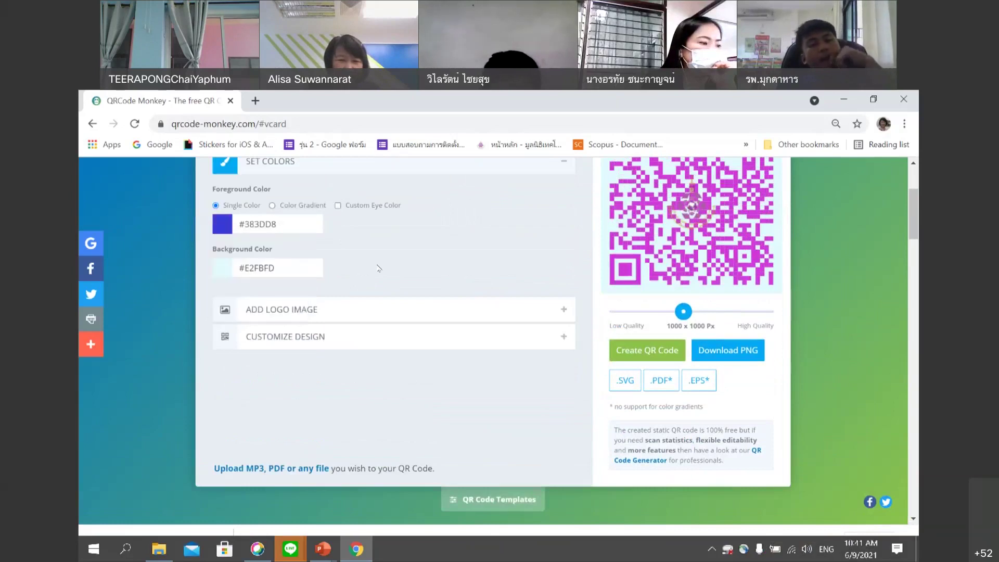
Place the gallery's Vimeo logo in the QR centre and regenerate the code.
{"action": "left_click", "coordinate": [338, 308]}
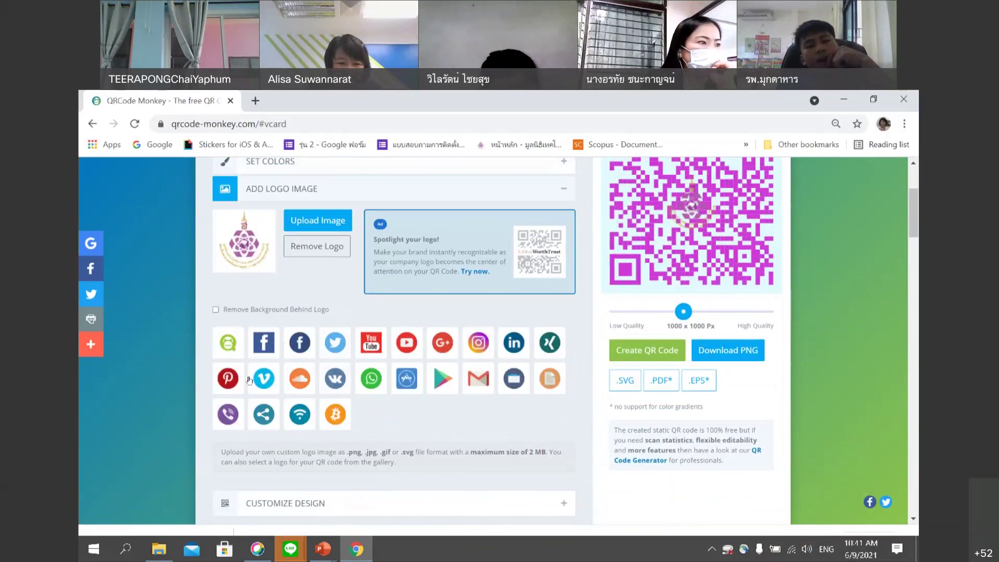
{"action": "left_click", "coordinate": [261, 378]}
{"action": "scroll", "coordinate": [368, 267], "scroll_direction": "up", "scroll_amount": 3}
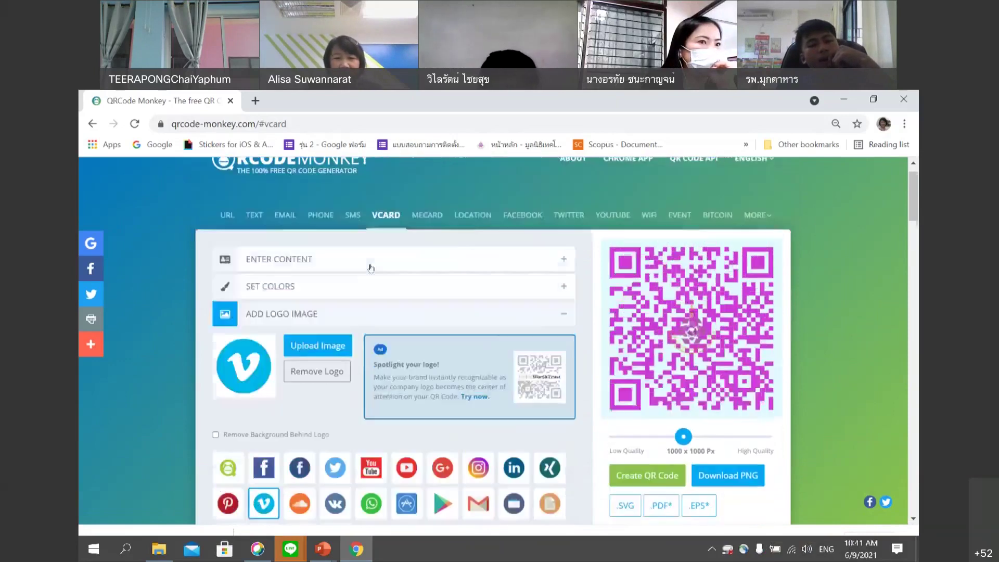
{"action": "scroll", "coordinate": [382, 344], "scroll_direction": "down", "scroll_amount": 1}
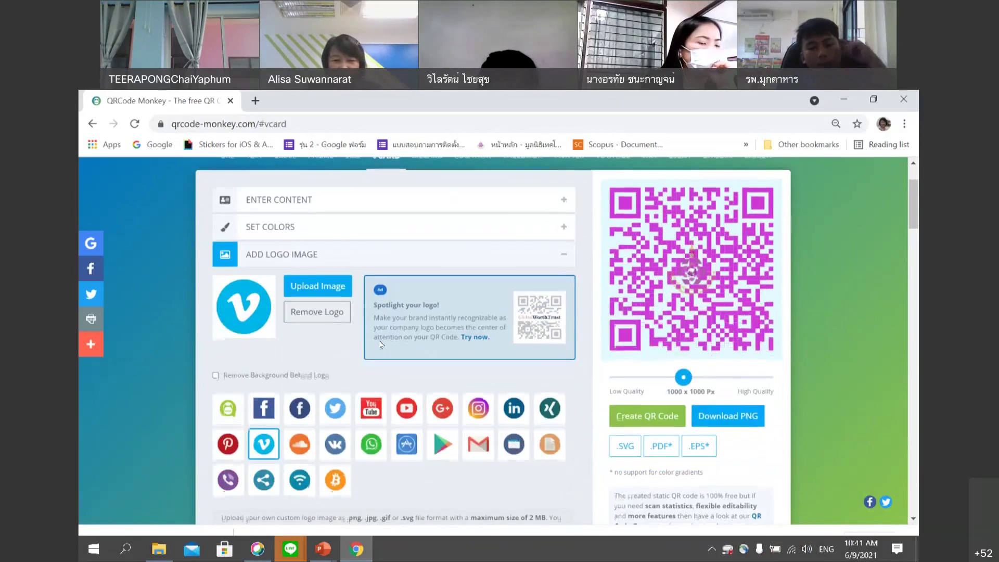
{"action": "scroll", "coordinate": [436, 358], "scroll_direction": "down", "scroll_amount": 2}
{"action": "scroll", "coordinate": [426, 370], "scroll_direction": "up", "scroll_amount": 2}
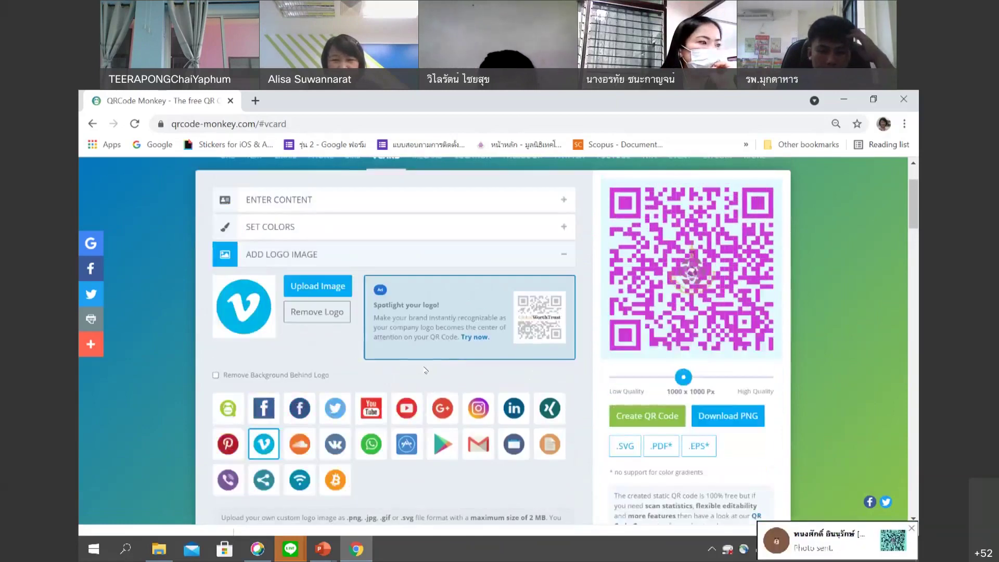
{"action": "left_click", "coordinate": [652, 417]}
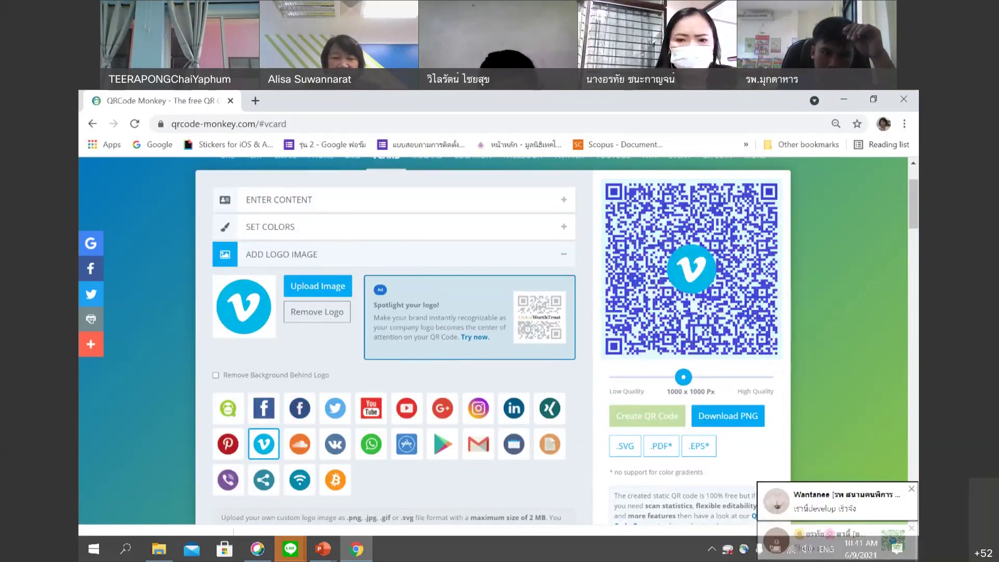
Download the blue Vimeo-logo QR code as a PNG and dismiss the advert that follows.
{"action": "scroll", "coordinate": [671, 337], "scroll_direction": "up", "scroll_amount": 2}
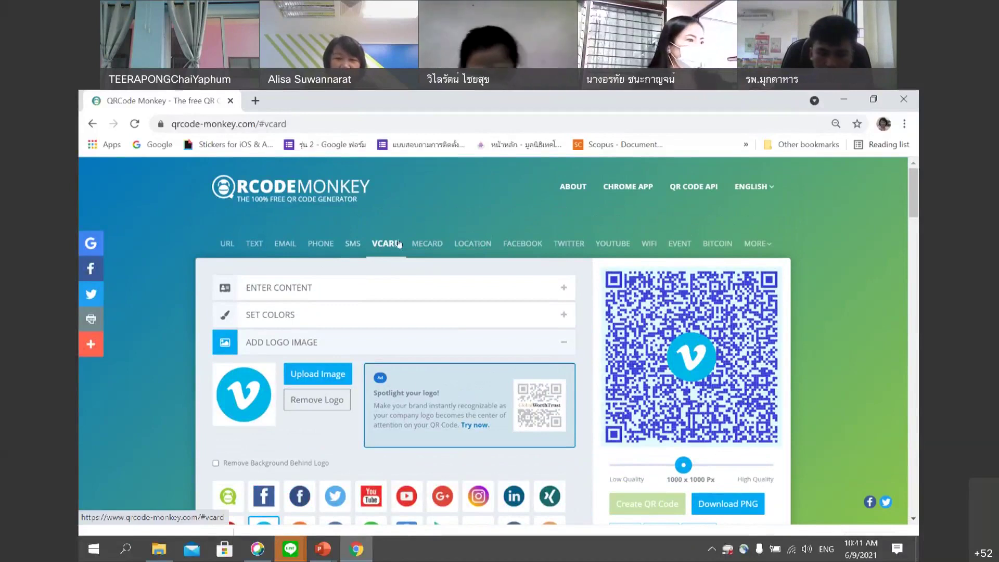
{"action": "left_click", "coordinate": [738, 503]}
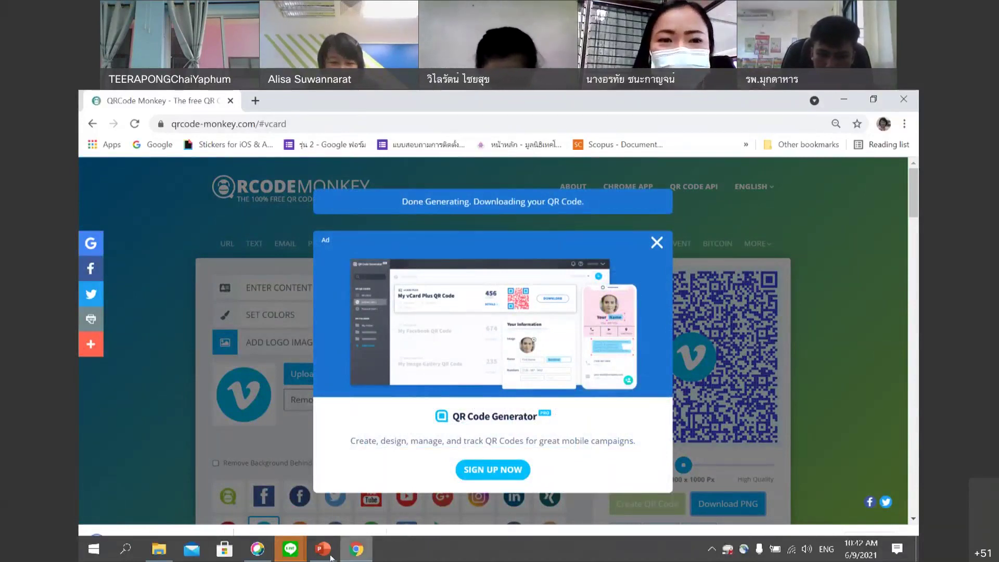
{"action": "left_click", "coordinate": [657, 243]}
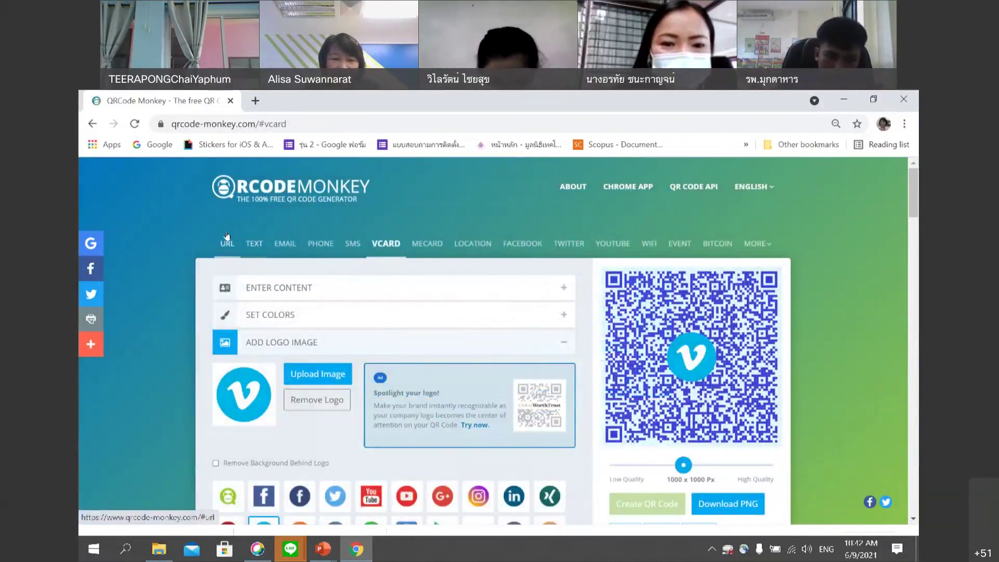
Switch between the URL and vCard forms twice, finishing on the vCard contact fields.
{"action": "left_click", "coordinate": [229, 245]}
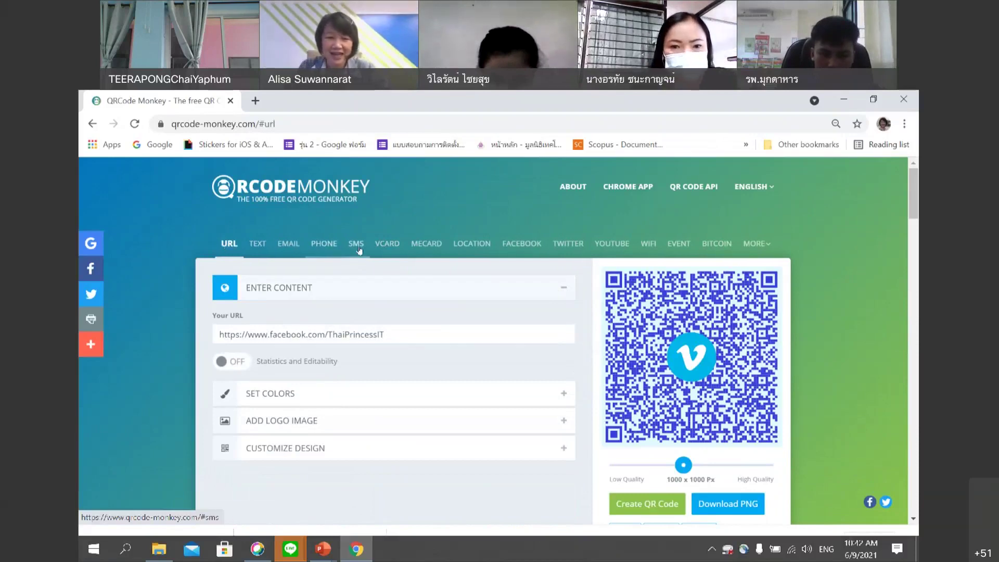
{"action": "left_click", "coordinate": [391, 244]}
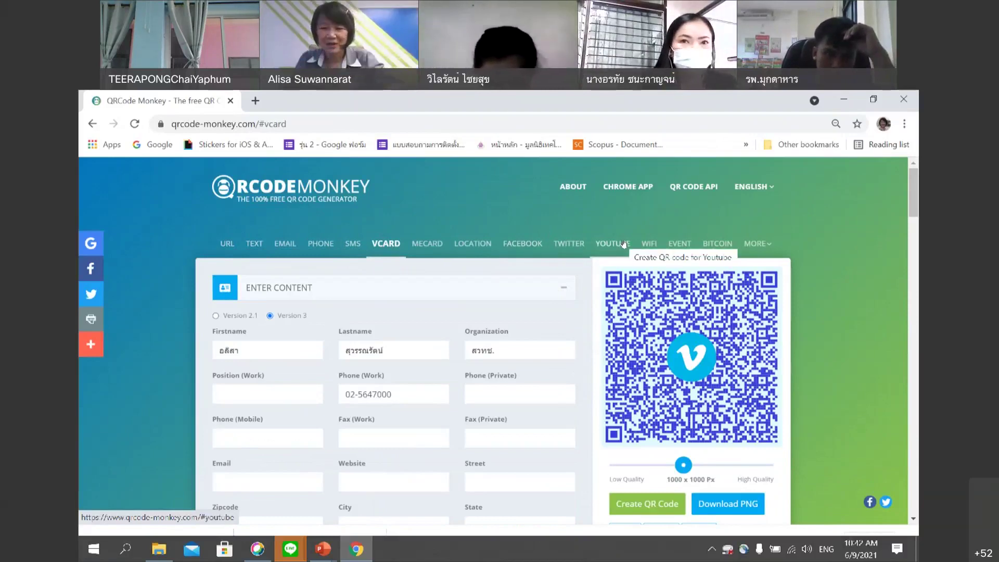
{"action": "left_click", "coordinate": [229, 245]}
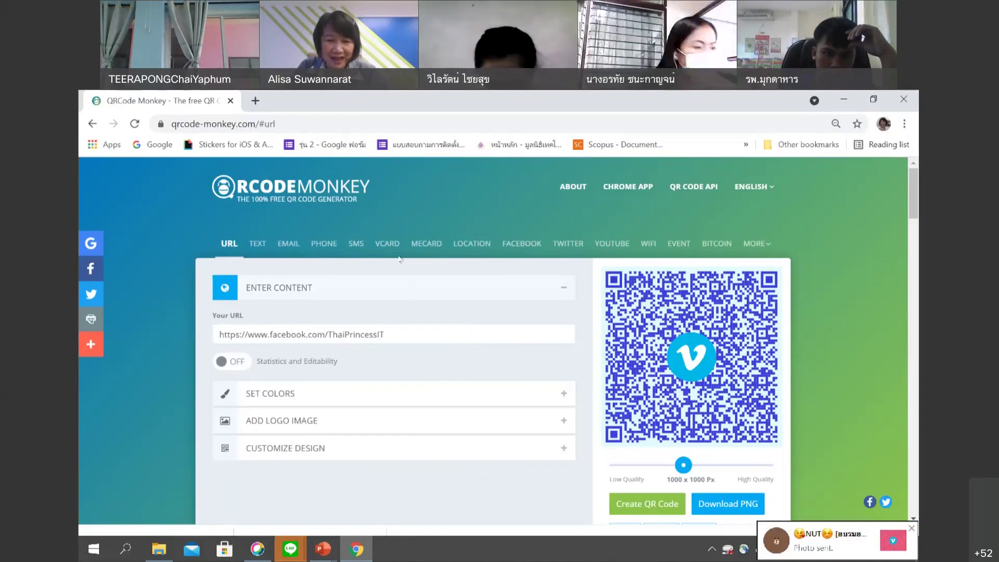
{"action": "left_click", "coordinate": [386, 244]}
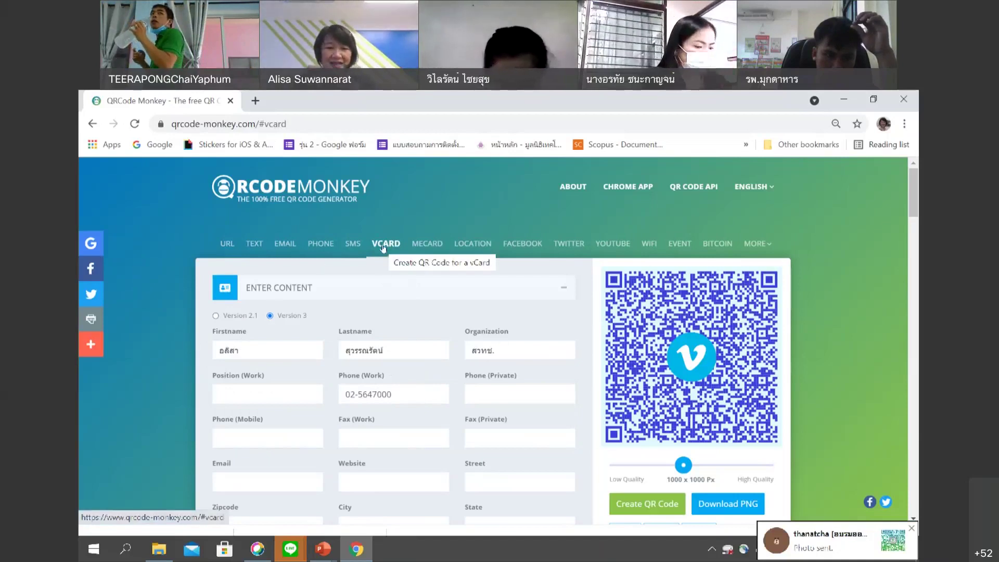
Point out the filled first name, last name, organization สวทช. and work phone fields.
{"action": "left_click", "coordinate": [276, 352]}
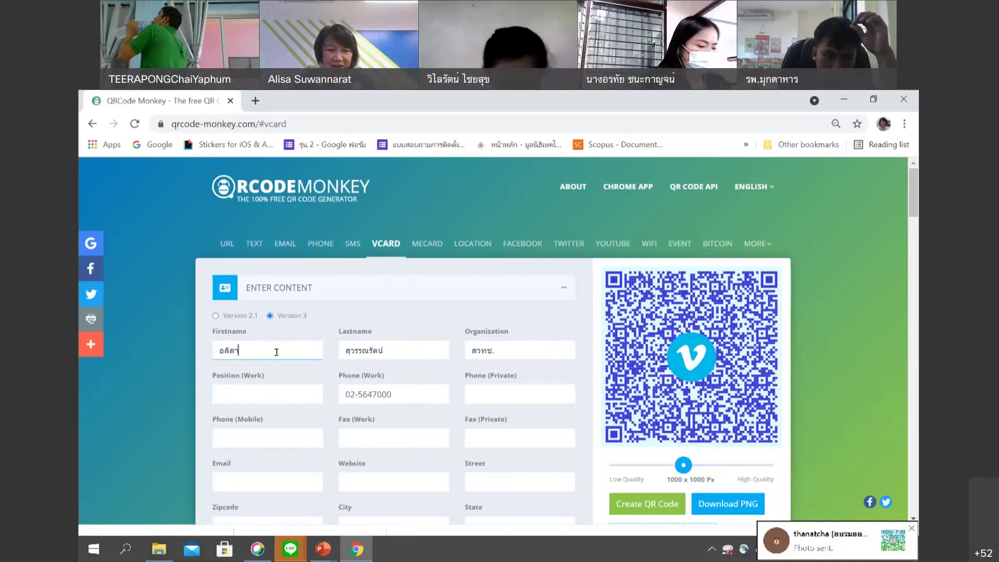
{"action": "left_click", "coordinate": [395, 354]}
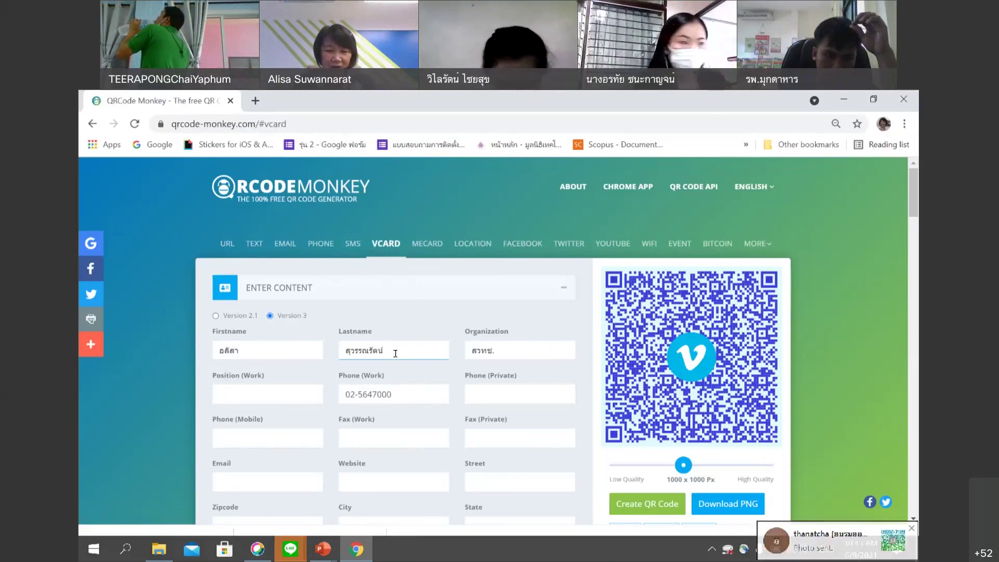
{"action": "left_click", "coordinate": [510, 351]}
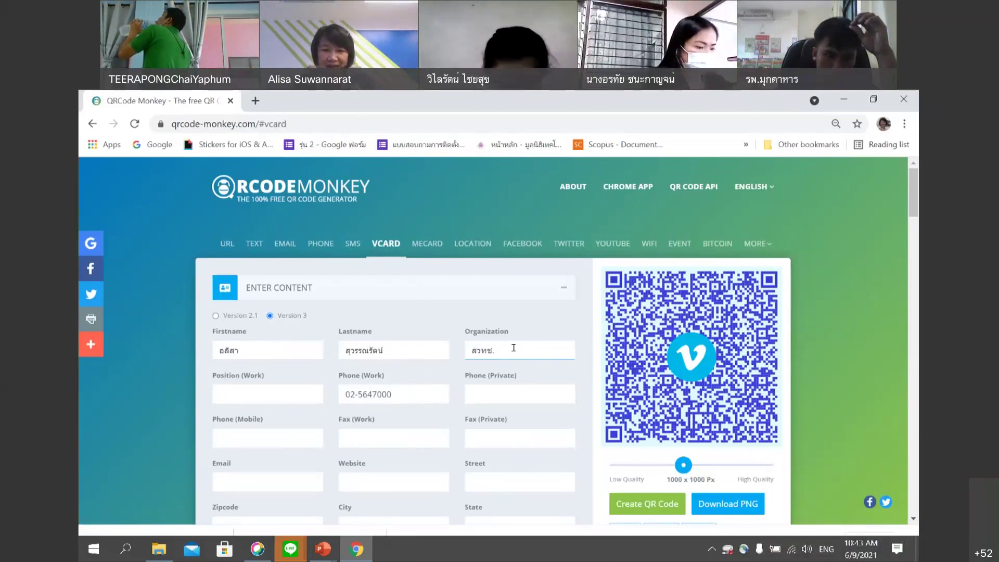
{"action": "left_click", "coordinate": [401, 396]}
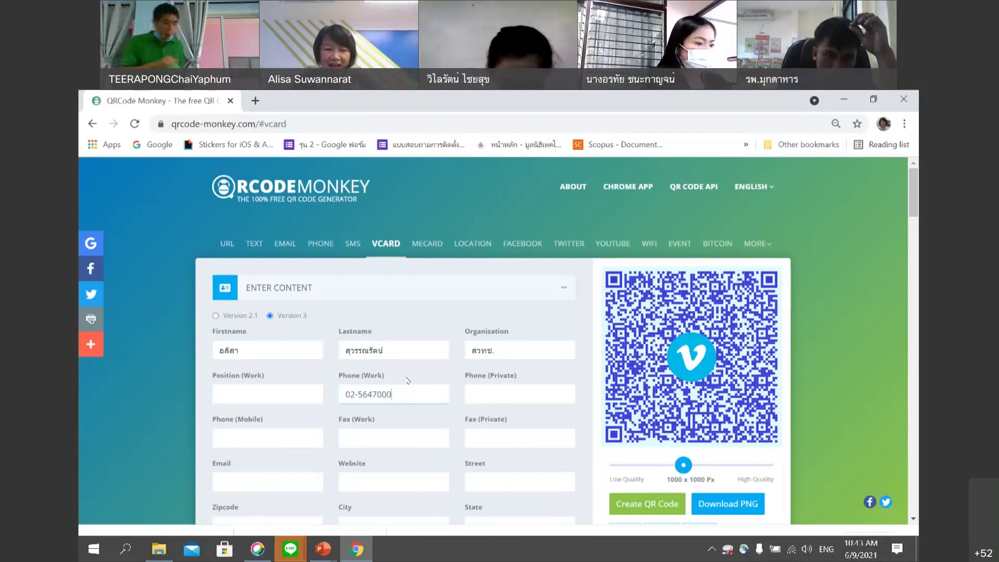
{"action": "scroll", "coordinate": [404, 388], "scroll_direction": "down", "scroll_amount": 3}
{"action": "scroll", "coordinate": [405, 379], "scroll_direction": "up", "scroll_amount": 1}
{"action": "scroll", "coordinate": [404, 378], "scroll_direction": "down", "scroll_amount": 2}
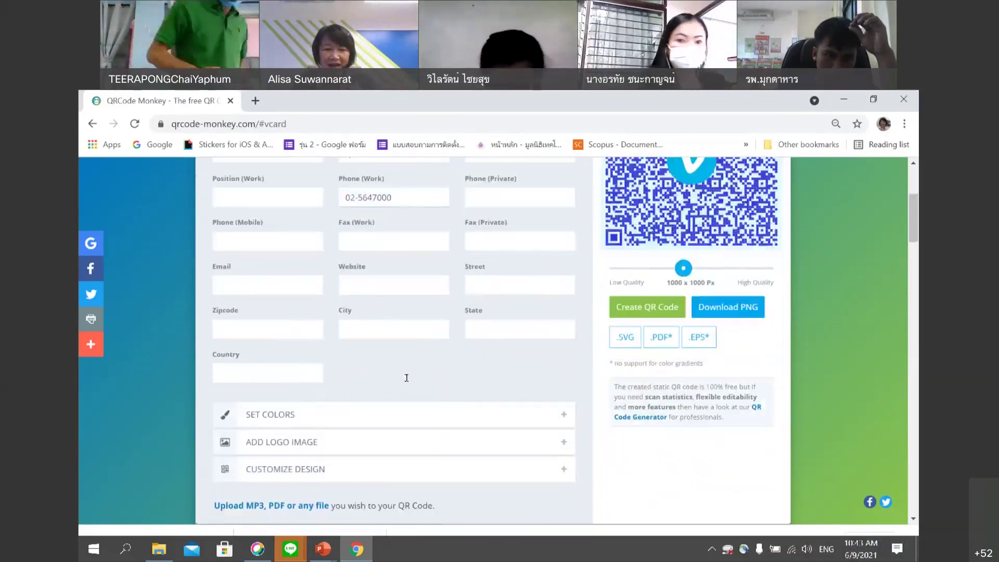
Expand the colour settings and logo options, showing Vimeo as the chosen logo.
{"action": "left_click", "coordinate": [563, 416]}
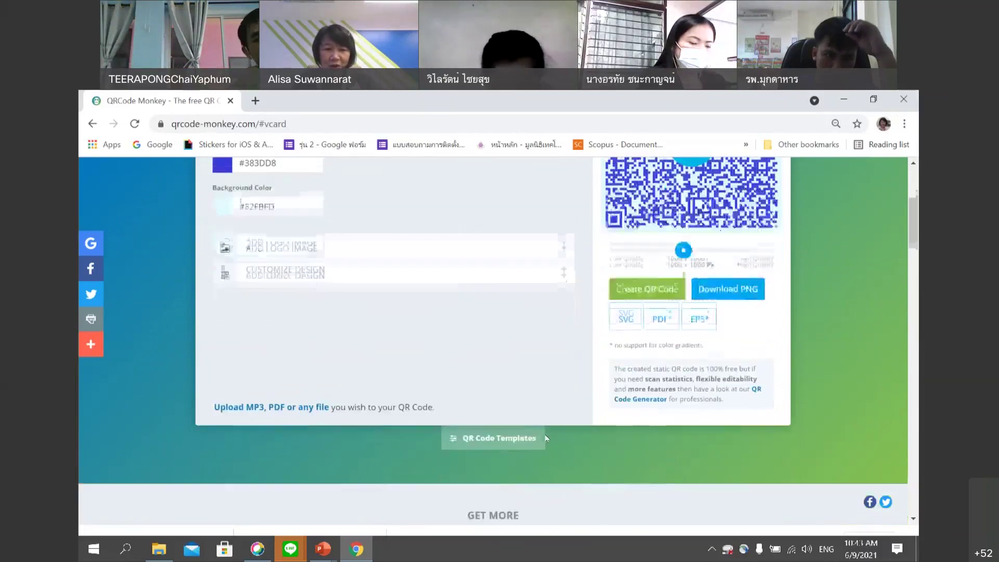
{"action": "left_click", "coordinate": [560, 376]}
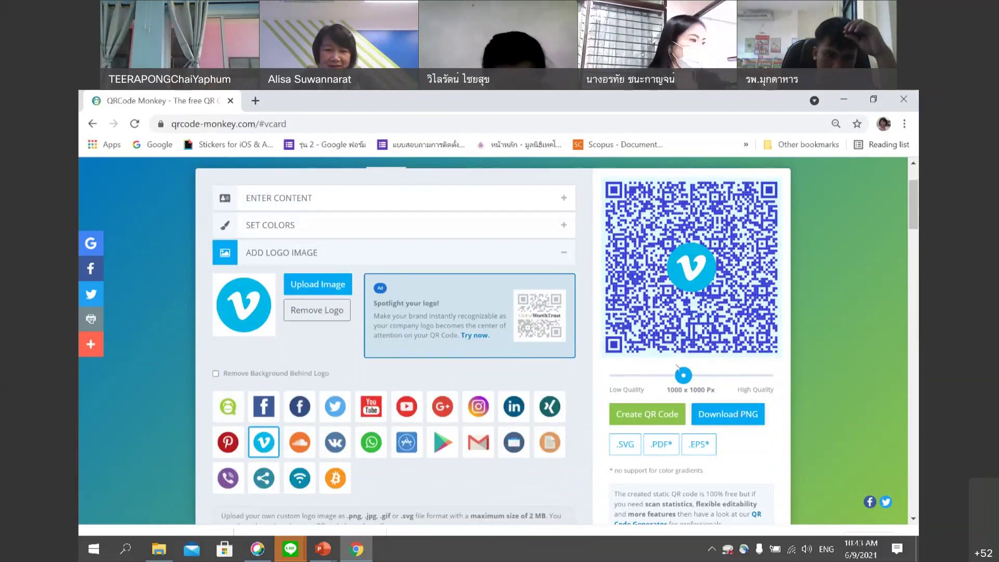
{"action": "scroll", "coordinate": [421, 263], "scroll_direction": "up", "scroll_amount": 2}
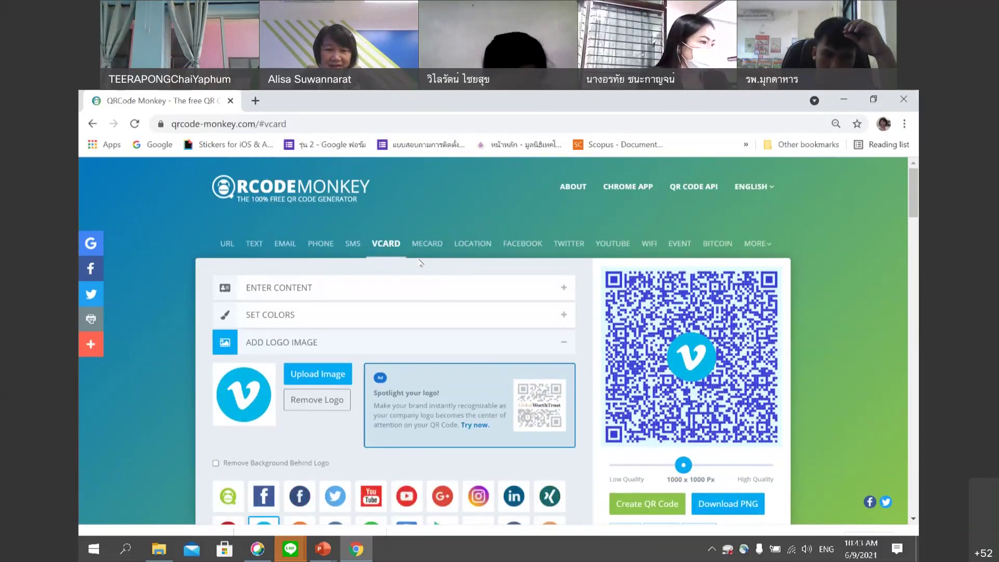
{"action": "scroll", "coordinate": [448, 328], "scroll_direction": "down", "scroll_amount": 1}
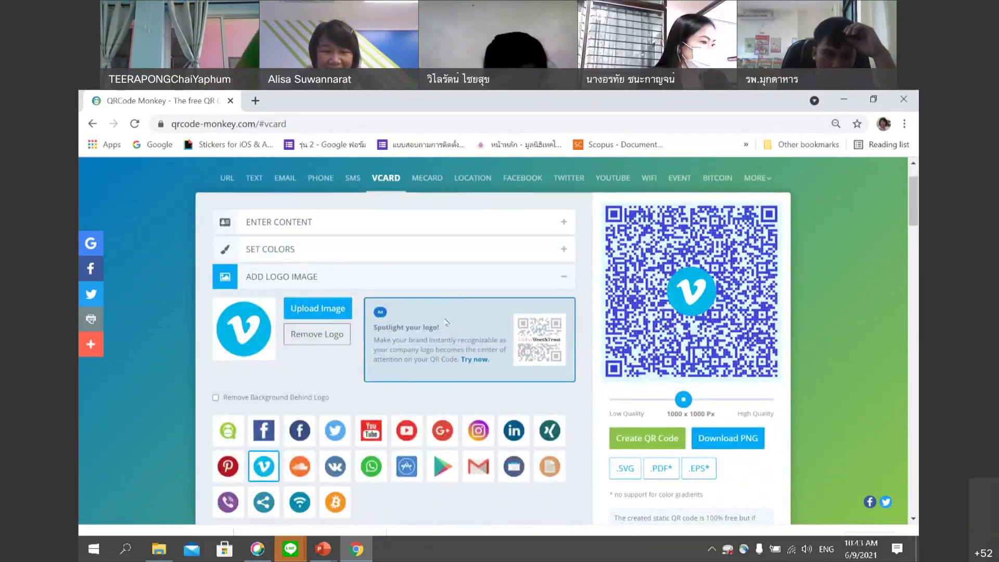
{"action": "scroll", "coordinate": [446, 322], "scroll_direction": "up", "scroll_amount": 1}
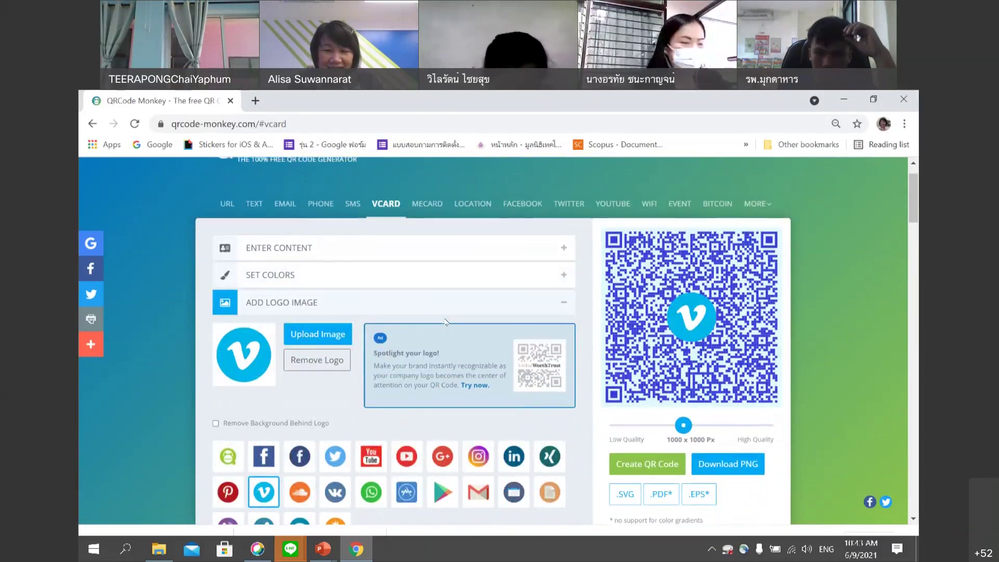
{"action": "scroll", "coordinate": [446, 322], "scroll_direction": "up", "scroll_amount": 1}
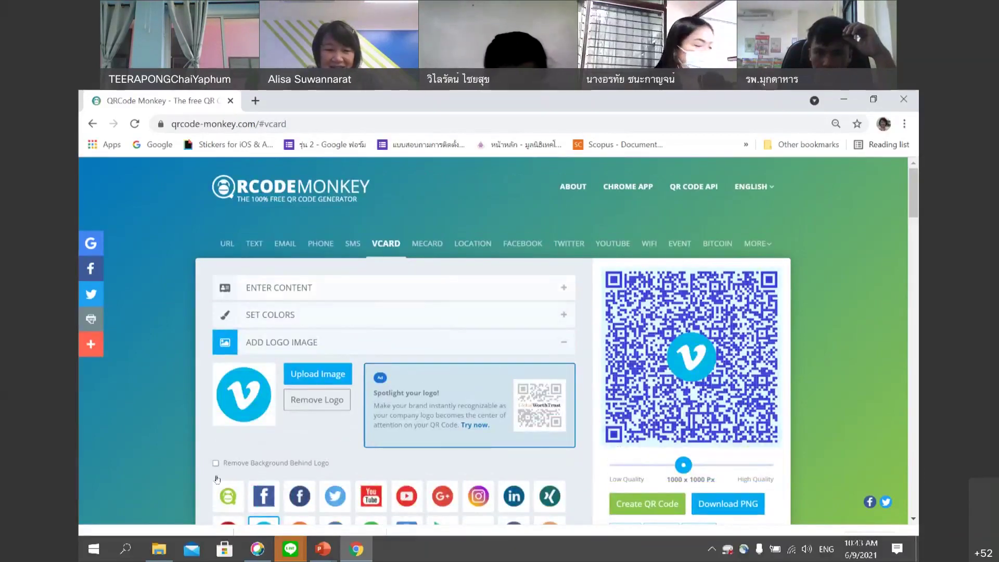
{"action": "mouse_move", "coordinate": [290, 549]}
{"action": "left_click", "coordinate": [336, 509]}
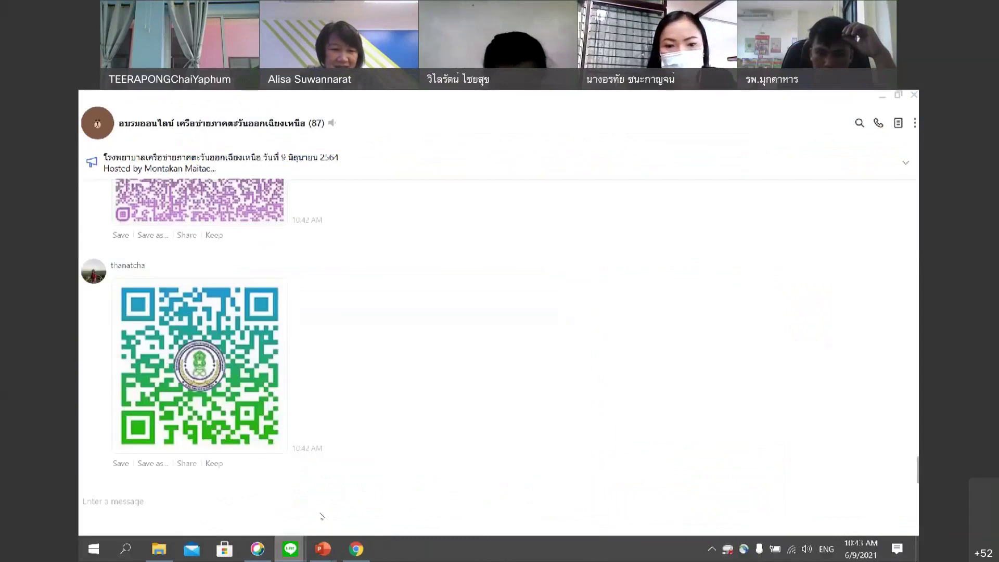
{"action": "scroll", "coordinate": [242, 370], "scroll_direction": "up", "scroll_amount": 10}
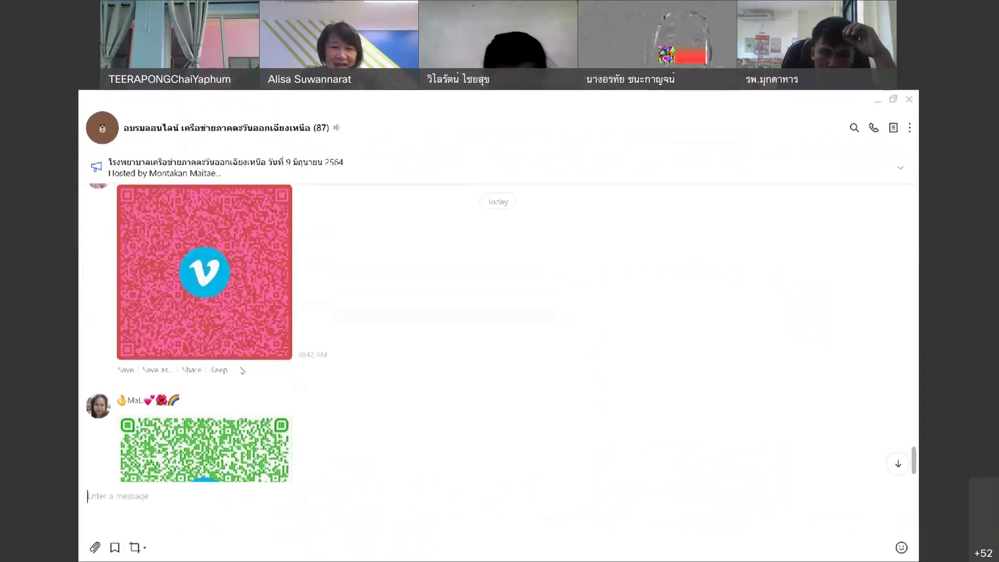
{"action": "scroll", "coordinate": [242, 370], "scroll_direction": "up", "scroll_amount": 3}
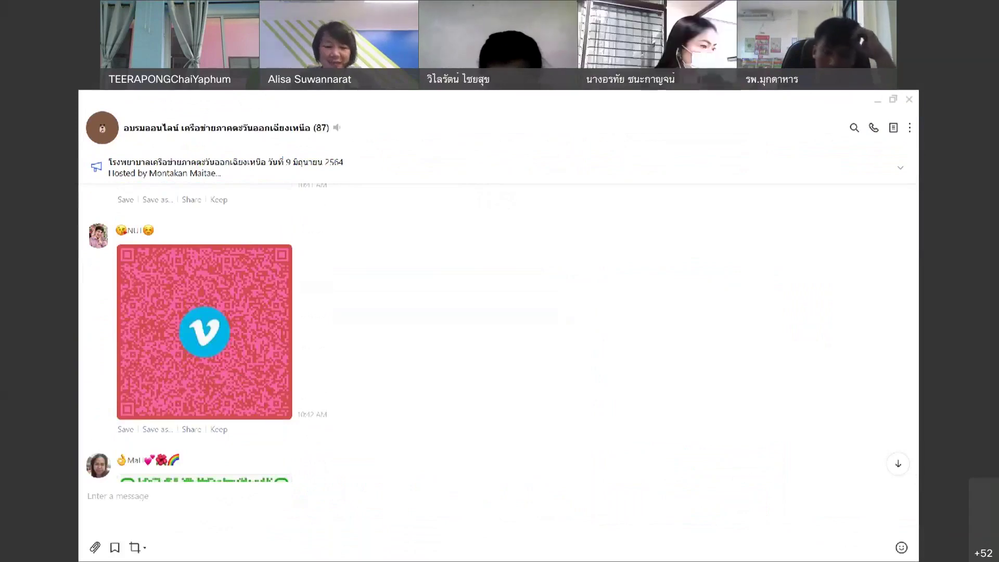
{"action": "left_click", "coordinate": [327, 543]}
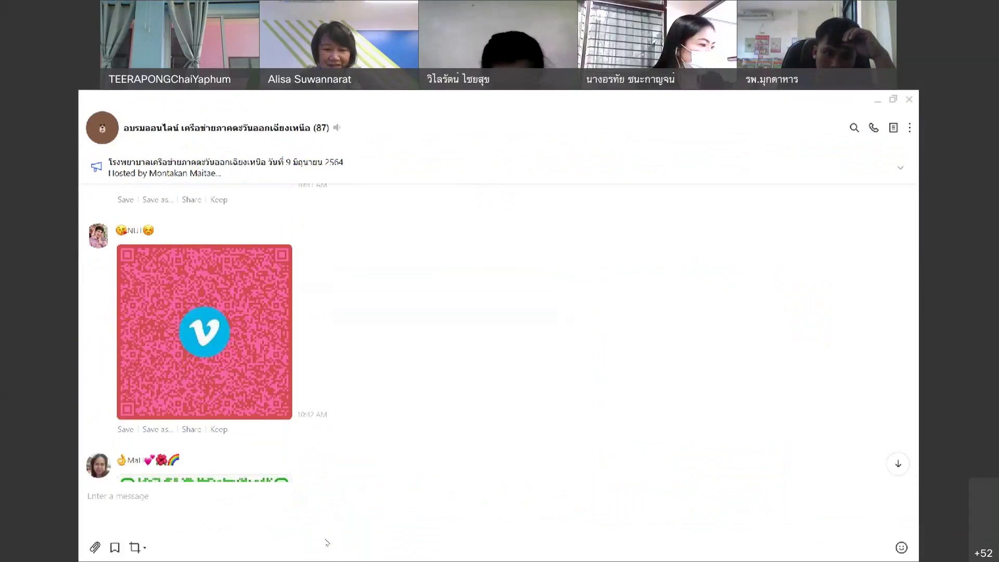
{"action": "key", "text": "alt+Tab"}
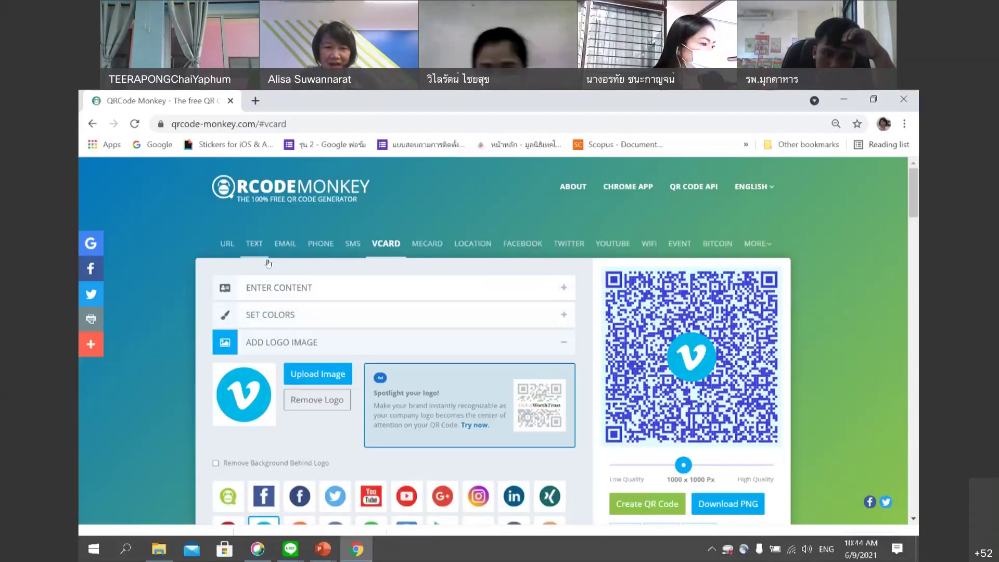
Expand Enter Content, switch to the URL type and select the existing Facebook link.
{"action": "left_click", "coordinate": [563, 287]}
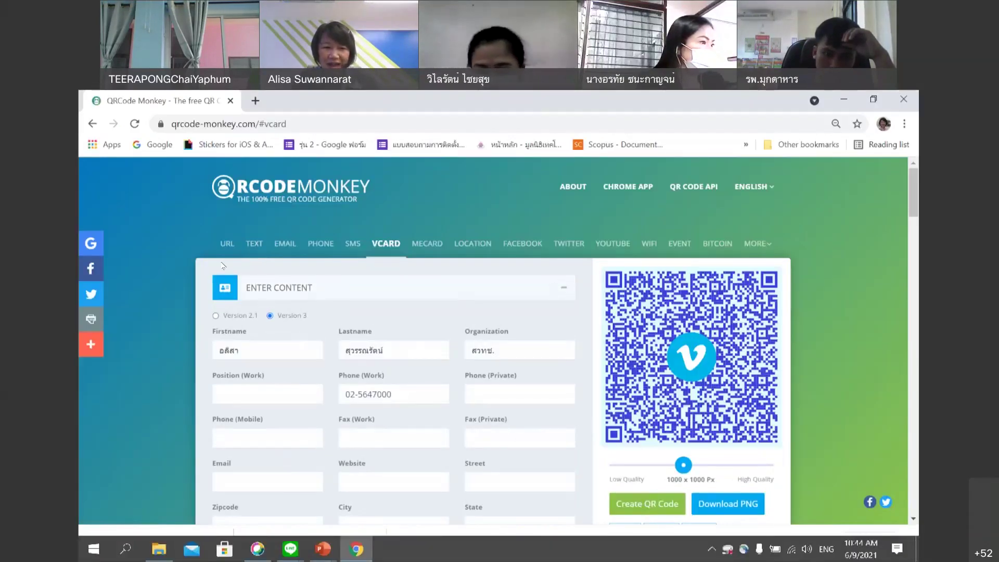
{"action": "left_click", "coordinate": [227, 244]}
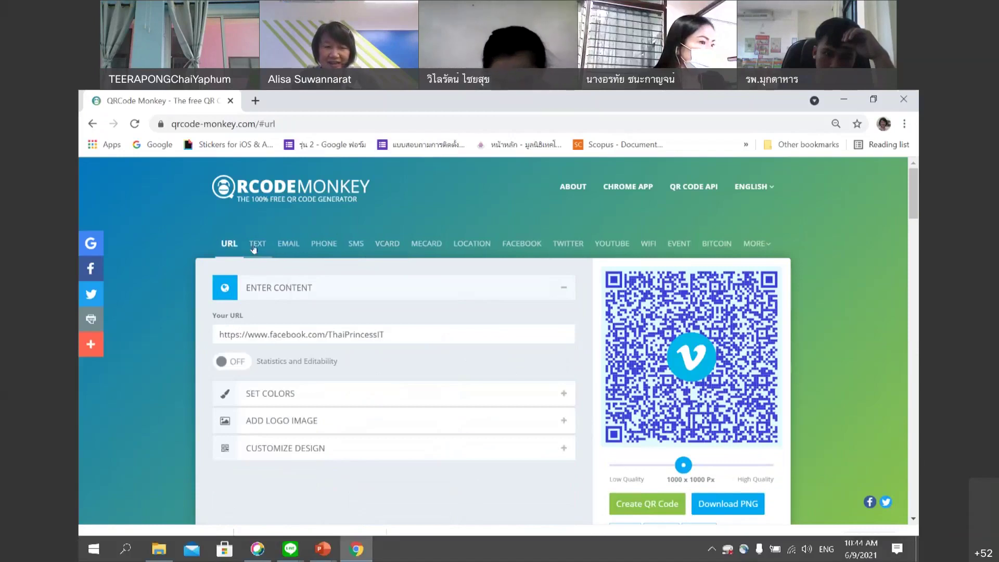
{"action": "left_click_drag", "start_coordinate": [398, 335], "coordinate": [204, 336]}
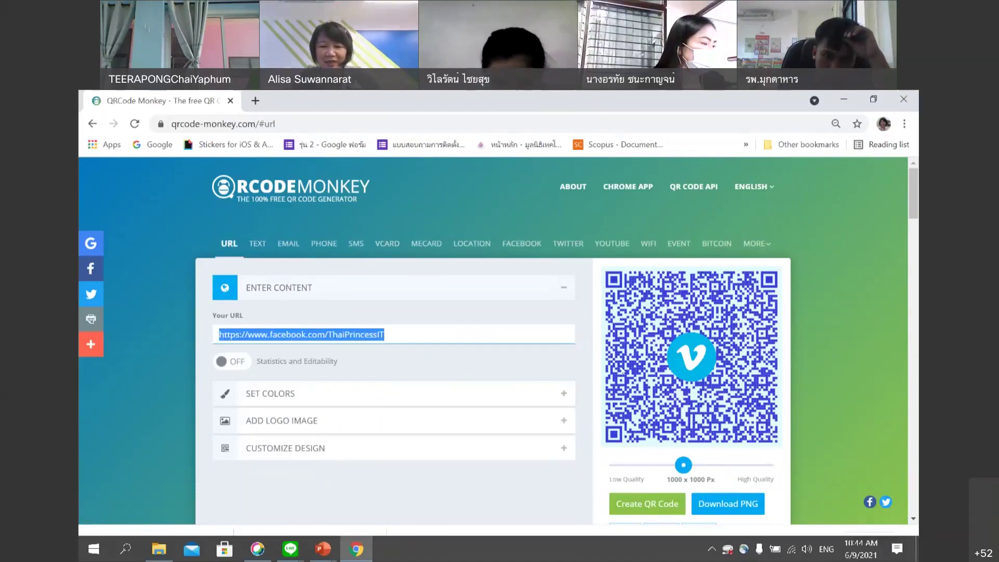
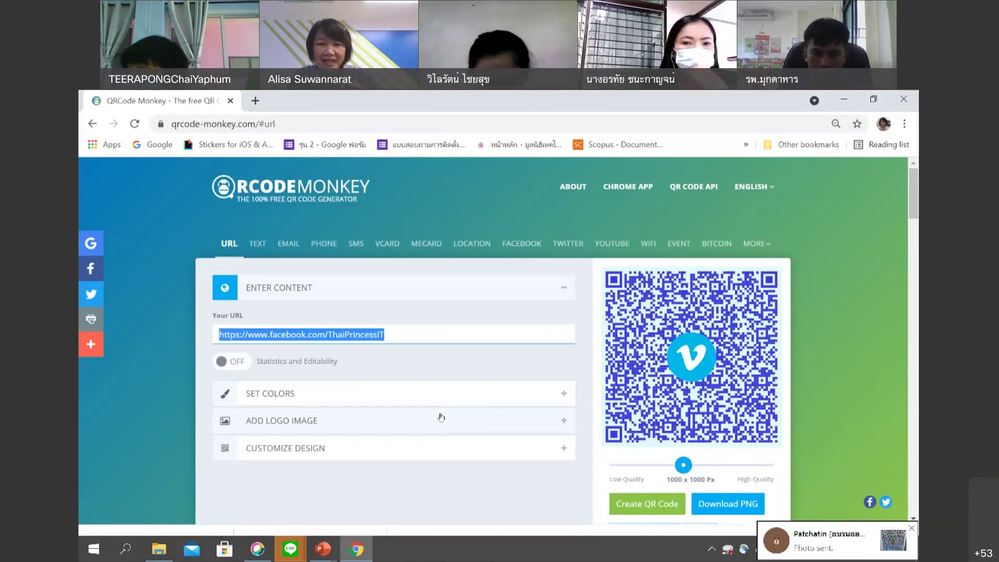
Hide the QRCode Monkey window and launch a new maximized Chrome window on the start page.
{"action": "key", "text": "super+d"}
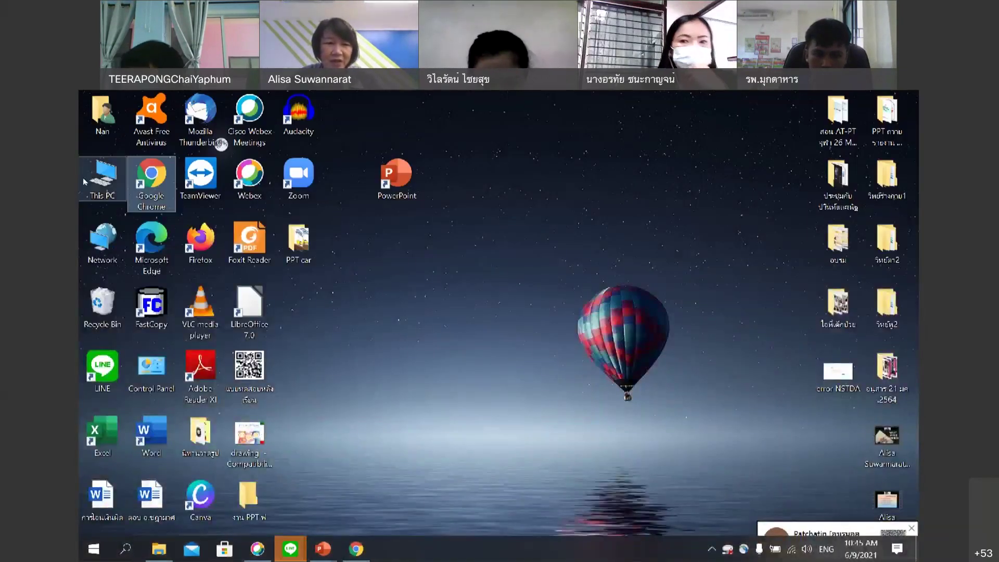
{"action": "double_click", "coordinate": [148, 182]}
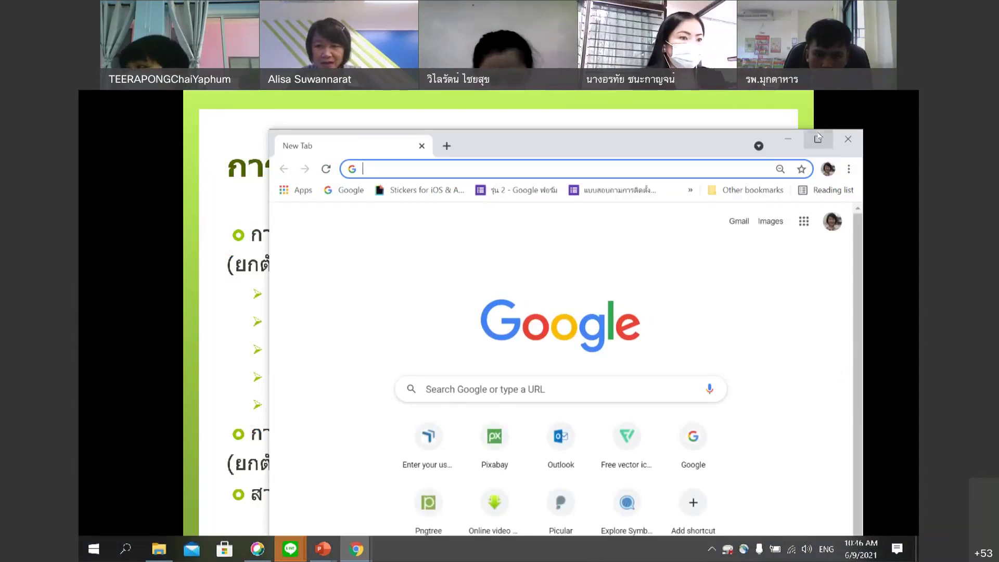
{"action": "left_click", "coordinate": [818, 139]}
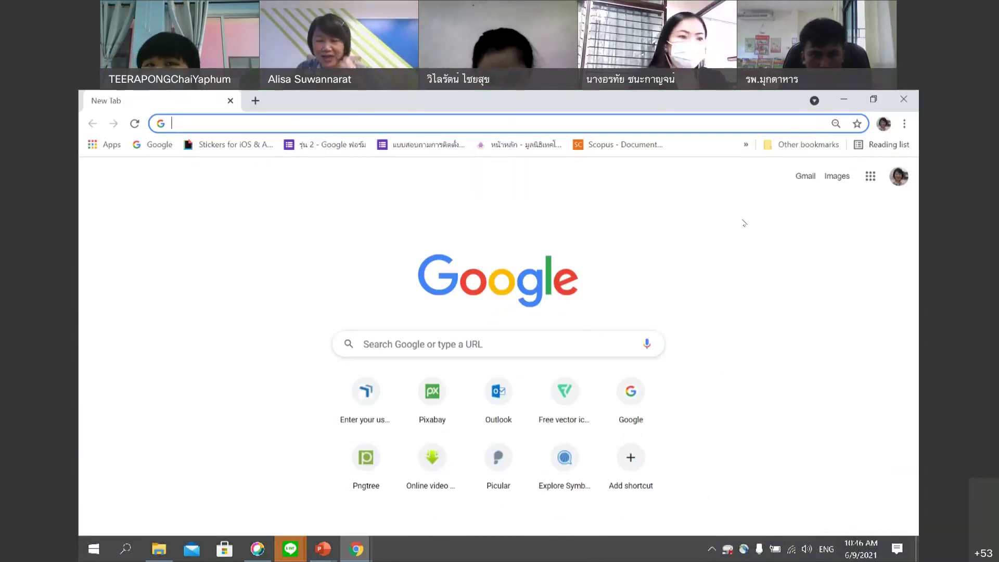
Launch Google Drive from the Google apps grid to reach My Drive.
{"action": "left_click", "coordinate": [871, 178]}
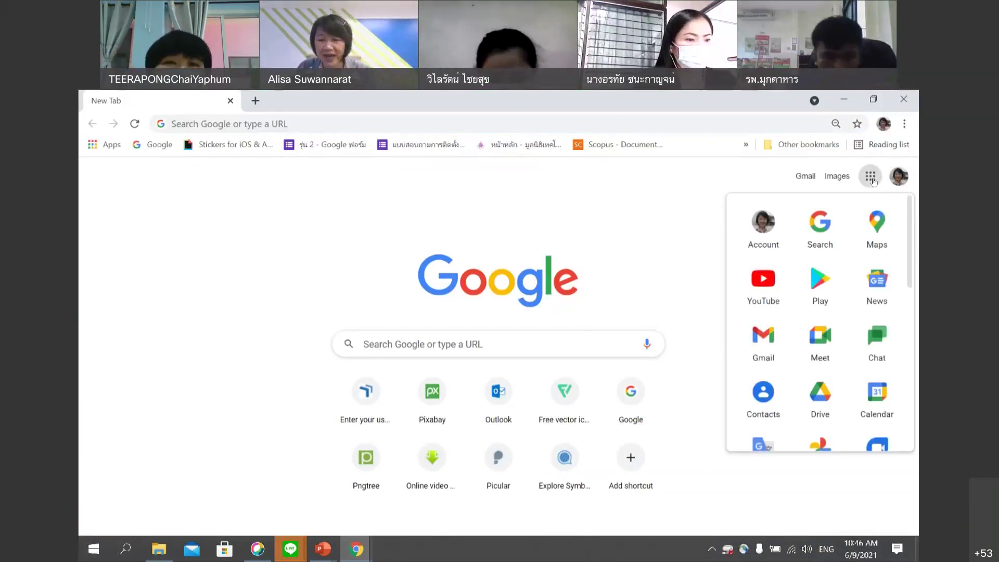
{"action": "scroll", "coordinate": [824, 357], "scroll_direction": "down", "scroll_amount": 1}
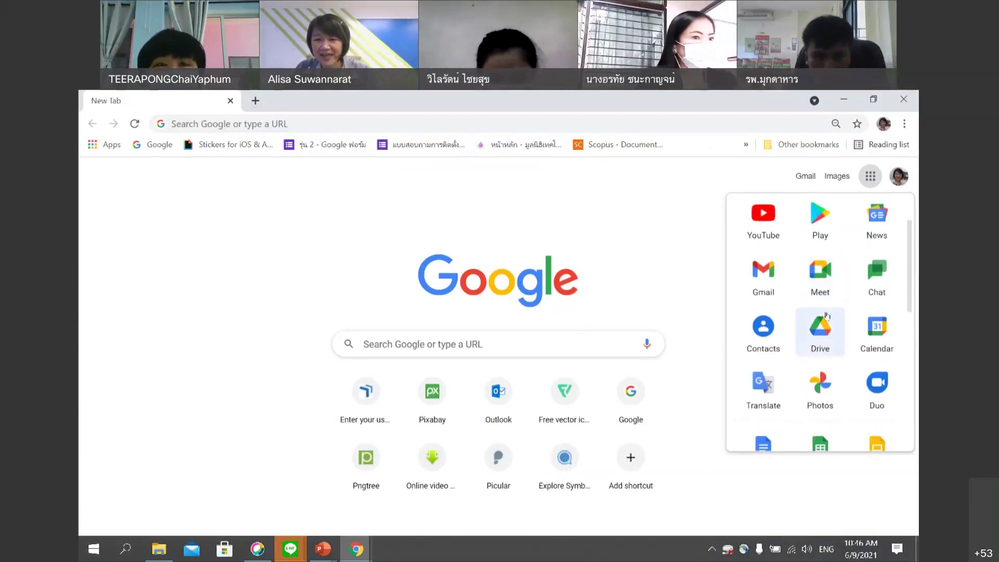
{"action": "scroll", "coordinate": [826, 314], "scroll_direction": "up", "scroll_amount": 1}
{"action": "scroll", "coordinate": [821, 285], "scroll_direction": "down", "scroll_amount": 1}
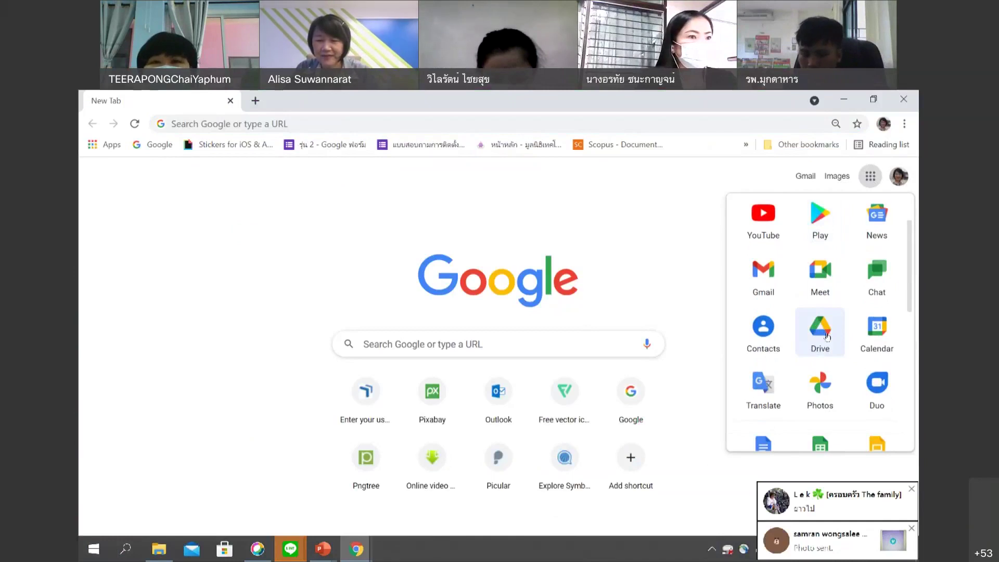
{"action": "left_click", "coordinate": [827, 336]}
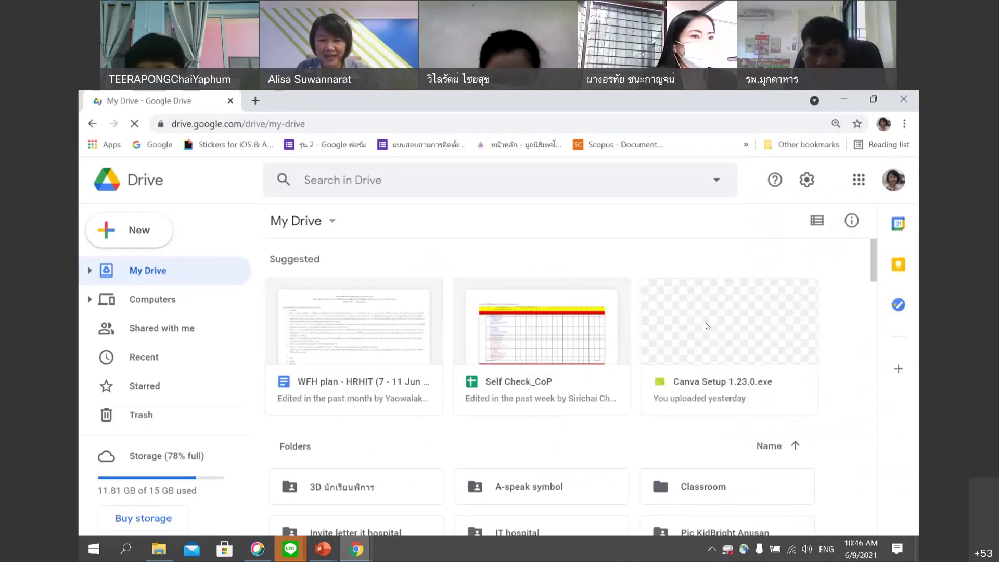
Go into Talking and Interactive book, then the sound folder, and select ผีเสื้อ.wav.
{"action": "scroll", "coordinate": [706, 326], "scroll_direction": "down", "scroll_amount": 4}
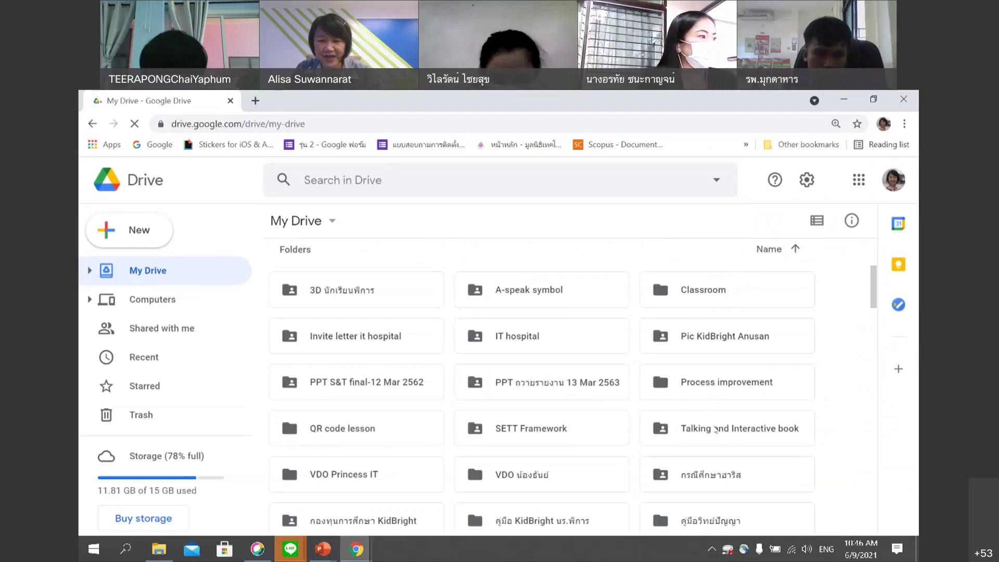
{"action": "double_click", "coordinate": [716, 430]}
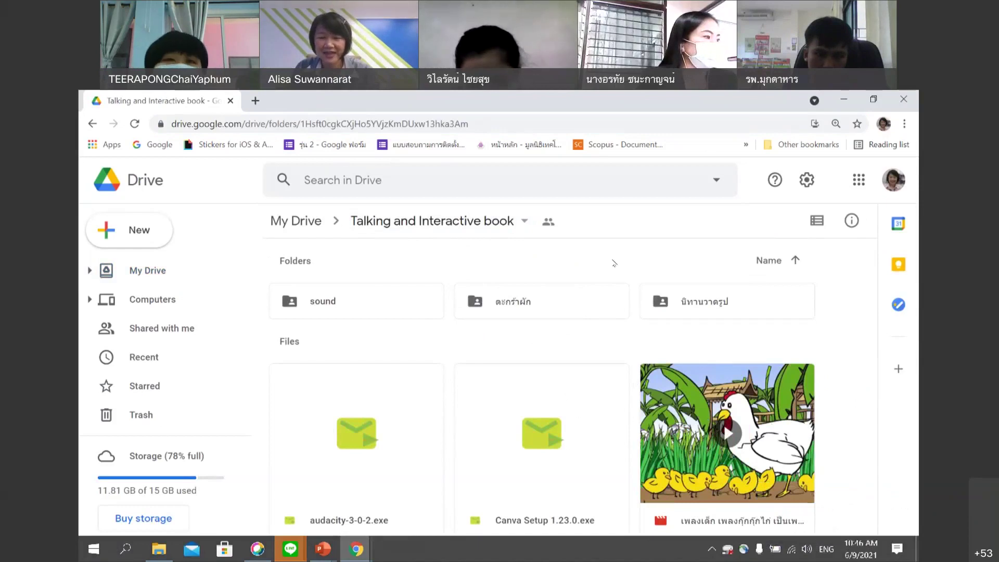
{"action": "double_click", "coordinate": [323, 303]}
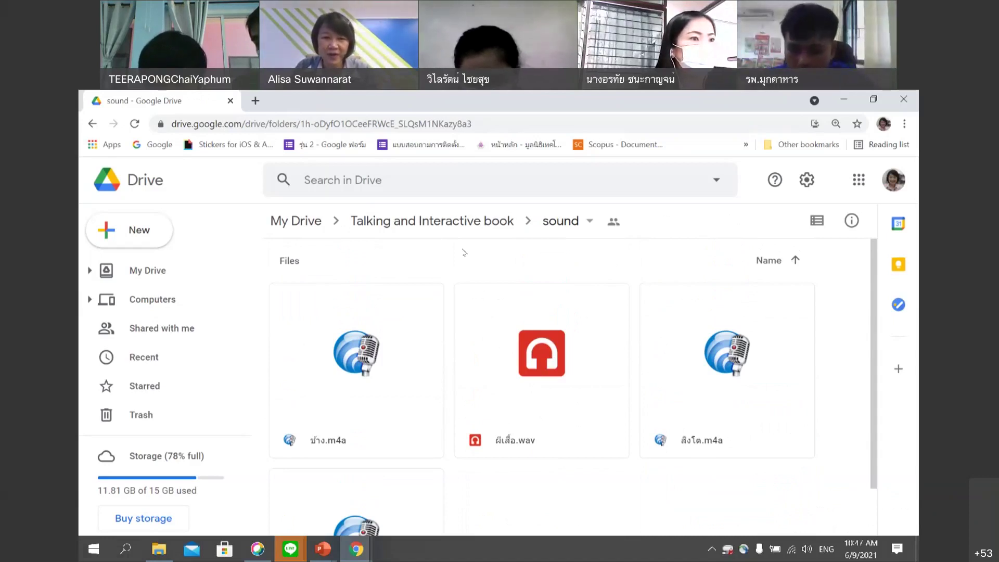
{"action": "left_click", "coordinate": [461, 223]}
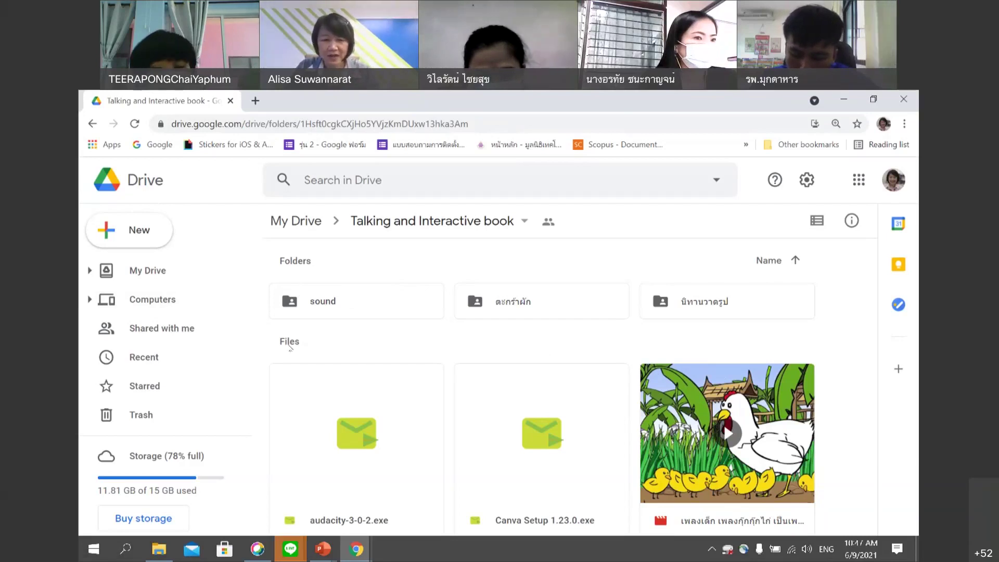
{"action": "double_click", "coordinate": [329, 301]}
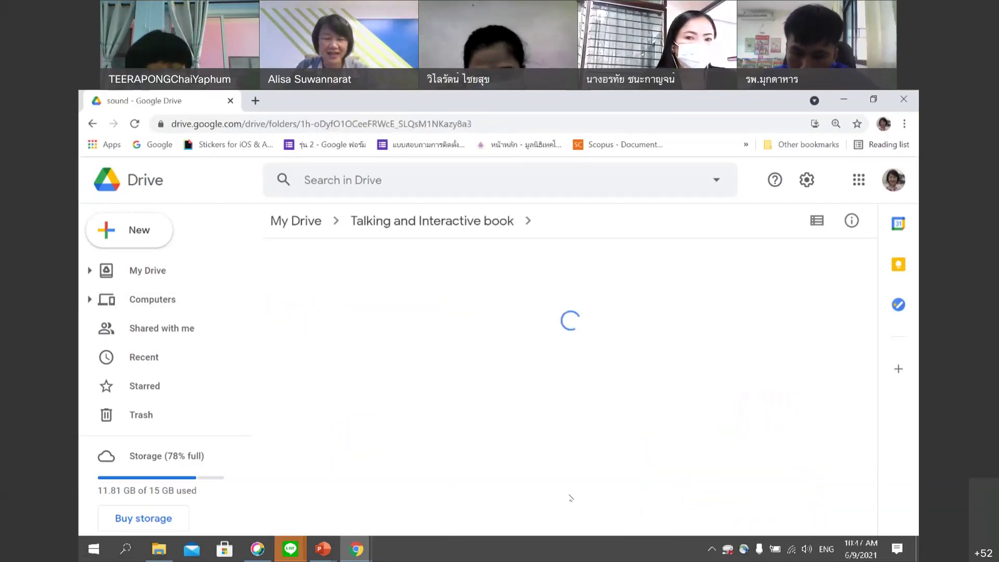
{"action": "scroll", "coordinate": [564, 463], "scroll_direction": "down", "scroll_amount": 2}
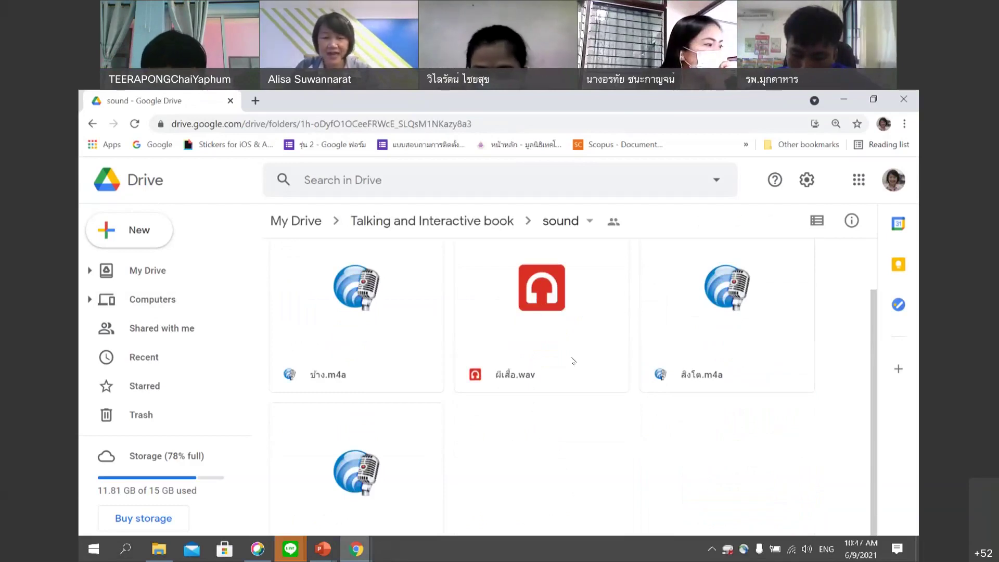
{"action": "left_click", "coordinate": [545, 321]}
Choose Get link from the right-click menu of ผีเสื้อ.wav.
{"action": "right_click", "coordinate": [545, 321]}
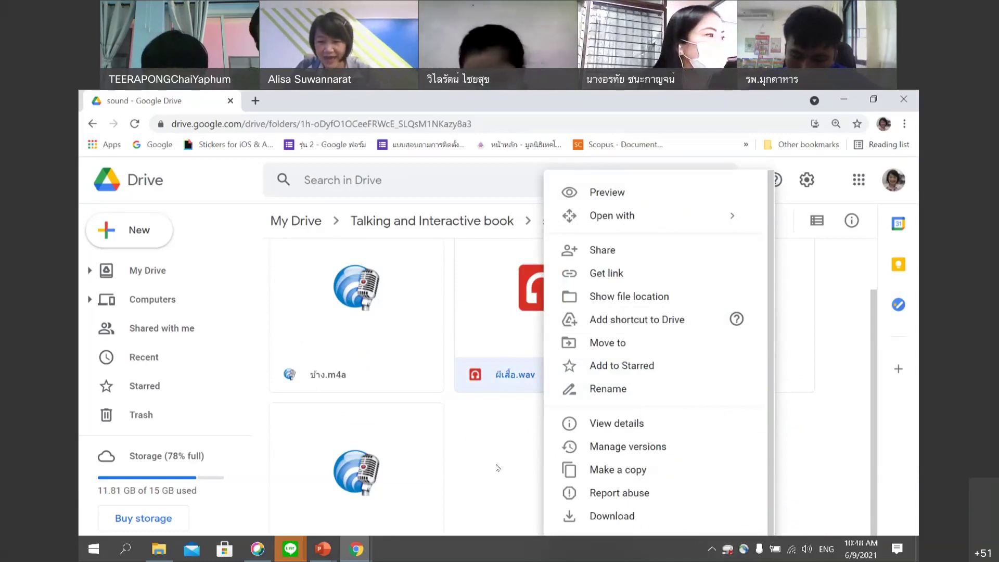
{"action": "left_click", "coordinate": [498, 468]}
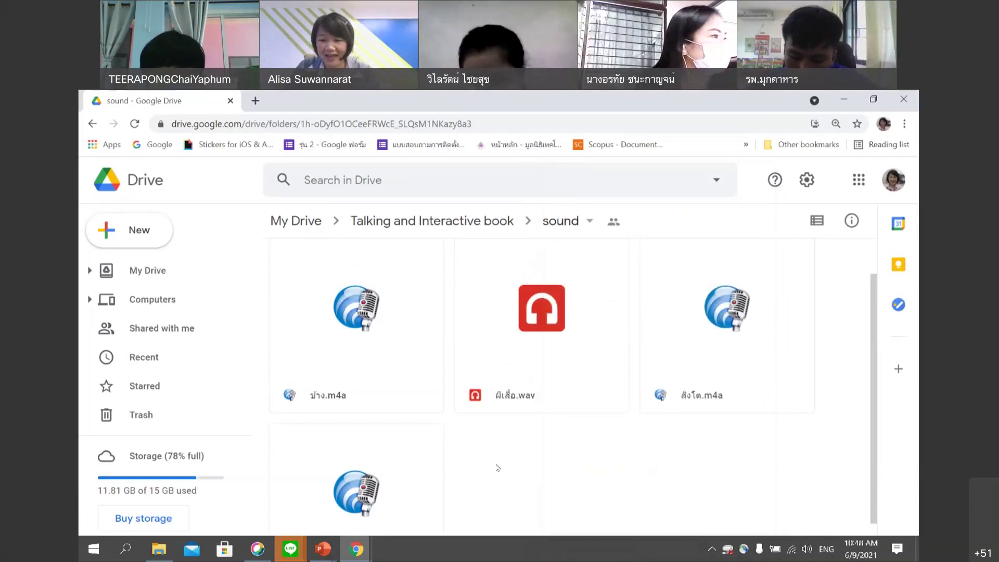
{"action": "right_click", "coordinate": [555, 309]}
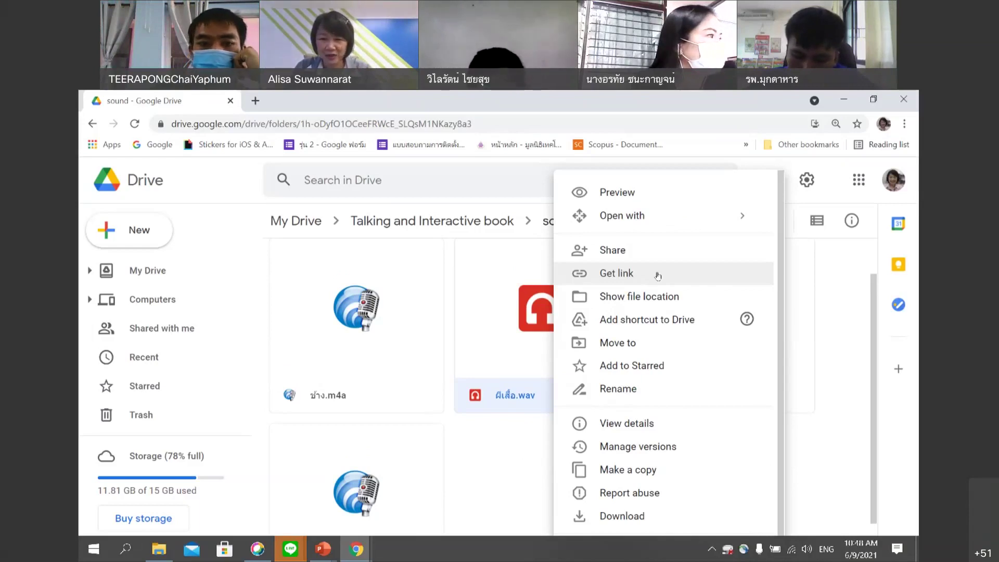
{"action": "left_click", "coordinate": [533, 480]}
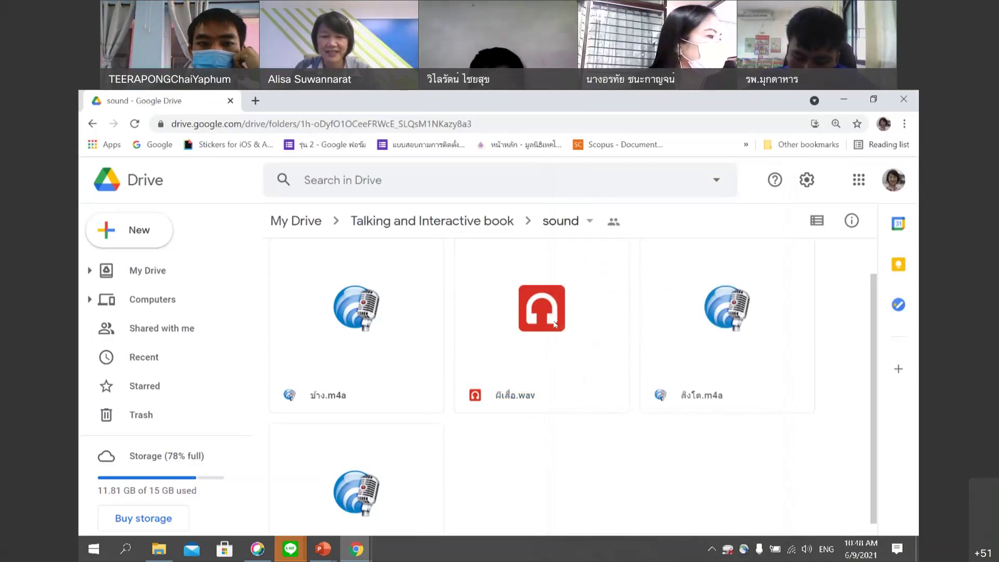
{"action": "right_click", "coordinate": [555, 325]}
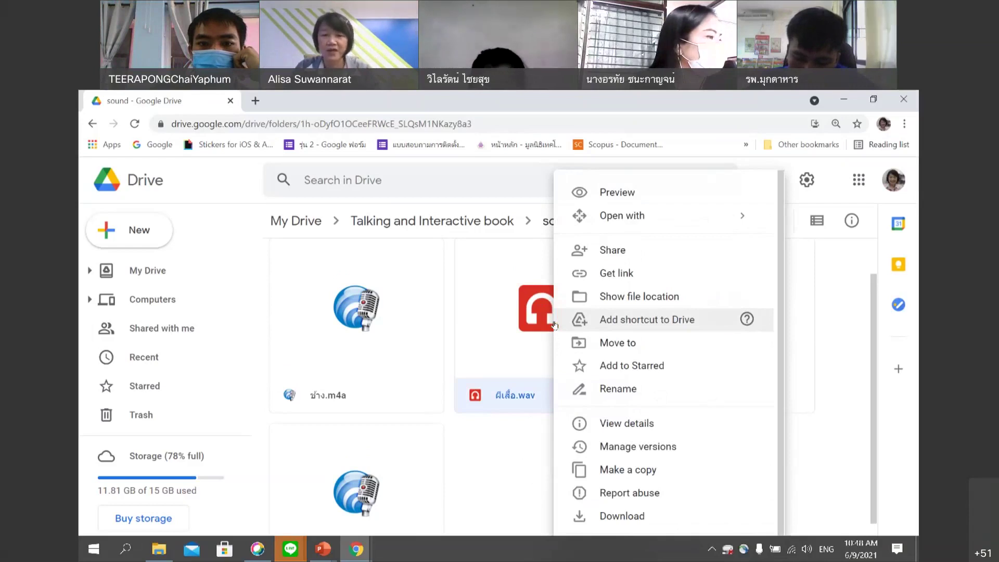
{"action": "left_click", "coordinate": [665, 273]}
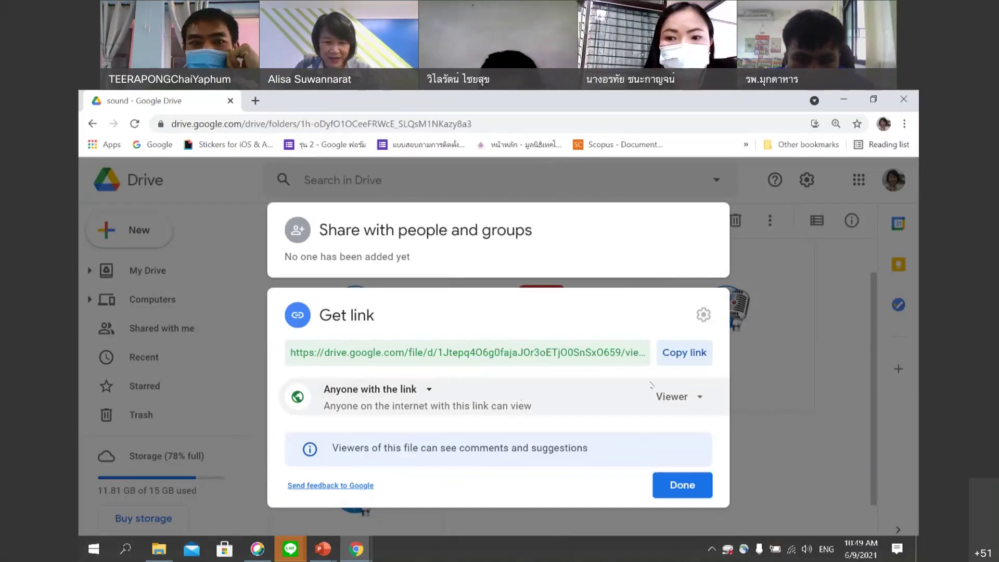
Keep the link at Viewer for Anyone with the link, then copy the link.
{"action": "left_click", "coordinate": [700, 398]}
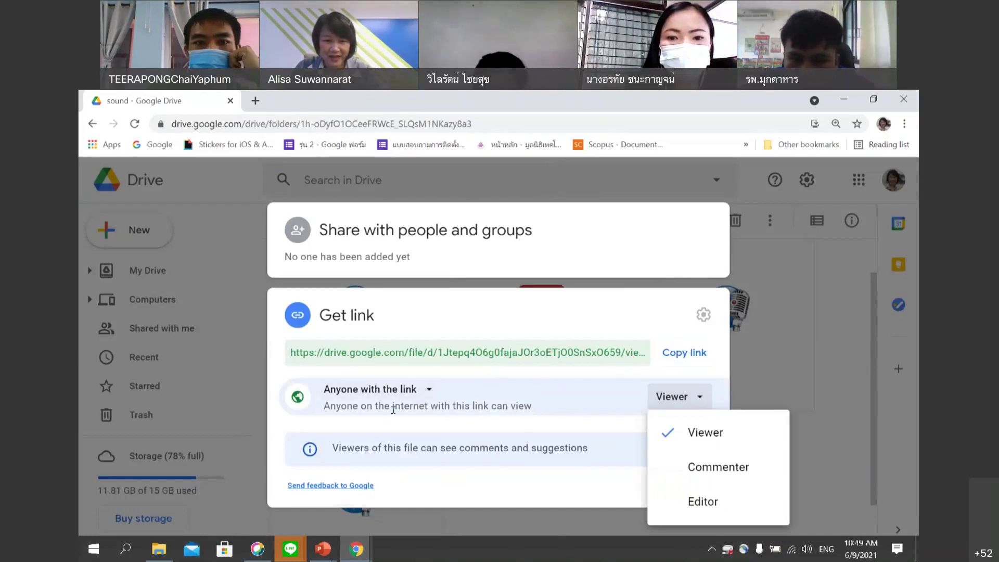
{"action": "left_click", "coordinate": [421, 390]}
{"action": "left_click", "coordinate": [430, 390]}
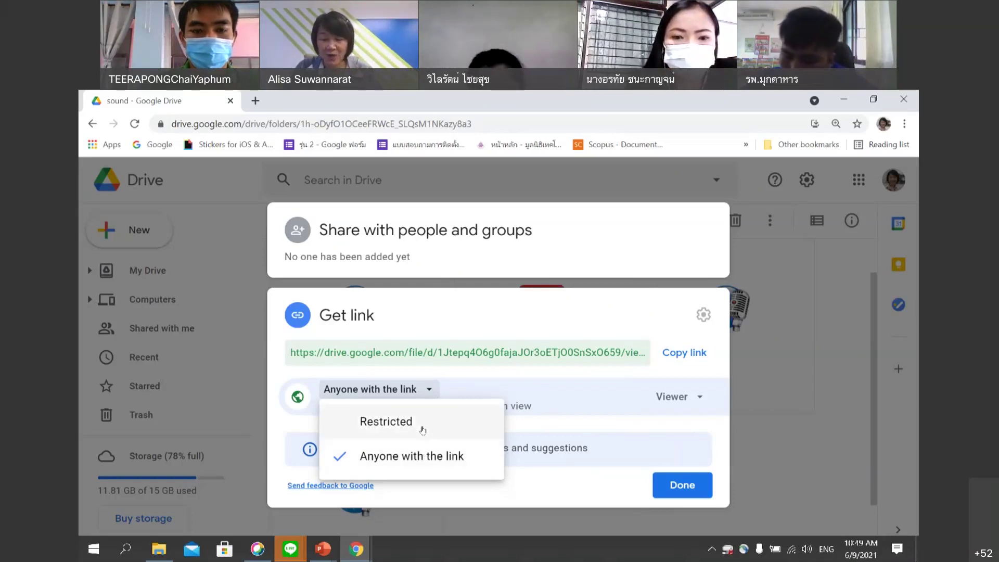
{"action": "left_click", "coordinate": [413, 461]}
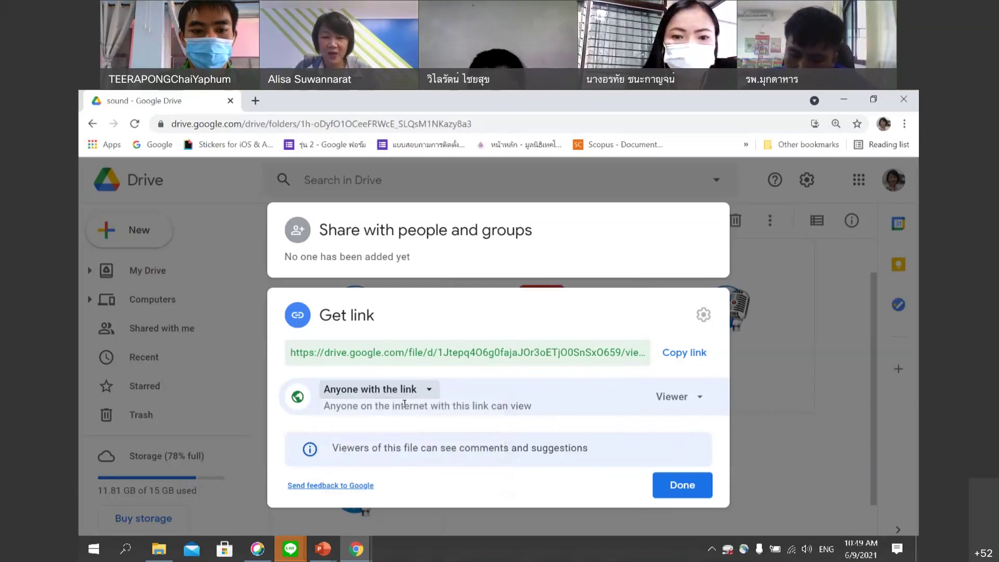
{"action": "left_click", "coordinate": [698, 356]}
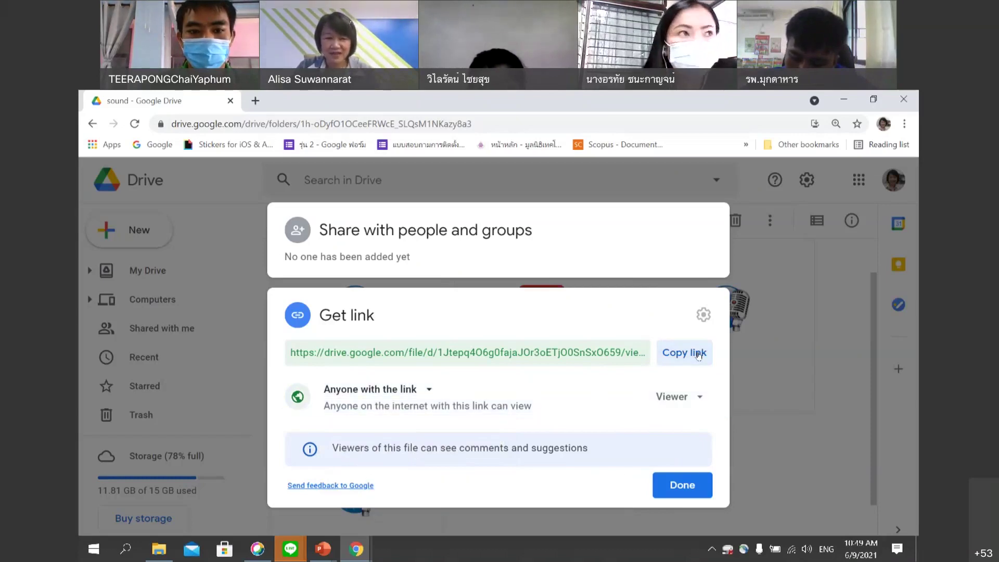
{"action": "left_click", "coordinate": [357, 552]}
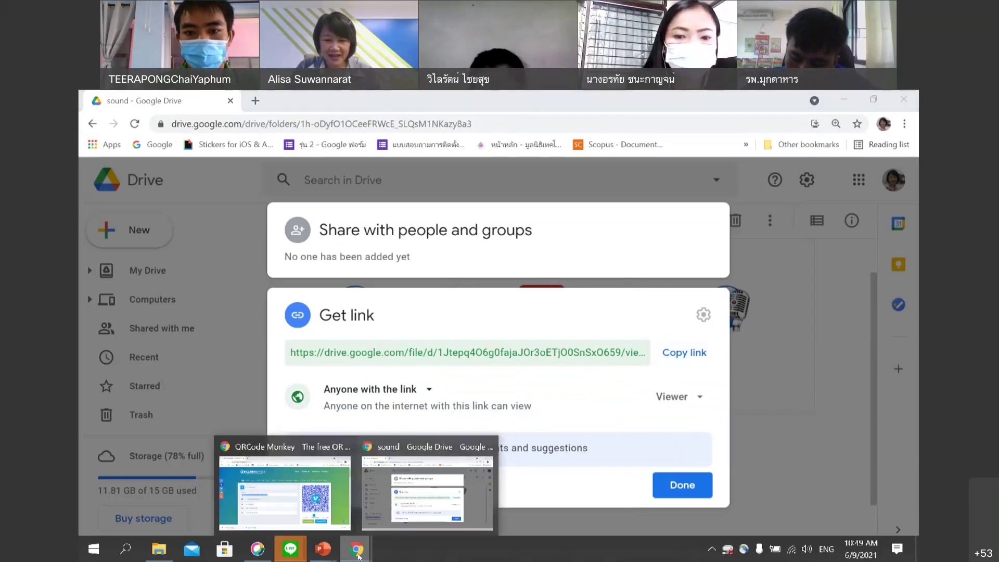
Clear the Facebook address from the Your URL field and paste the Drive link.
{"action": "left_click", "coordinate": [327, 500]}
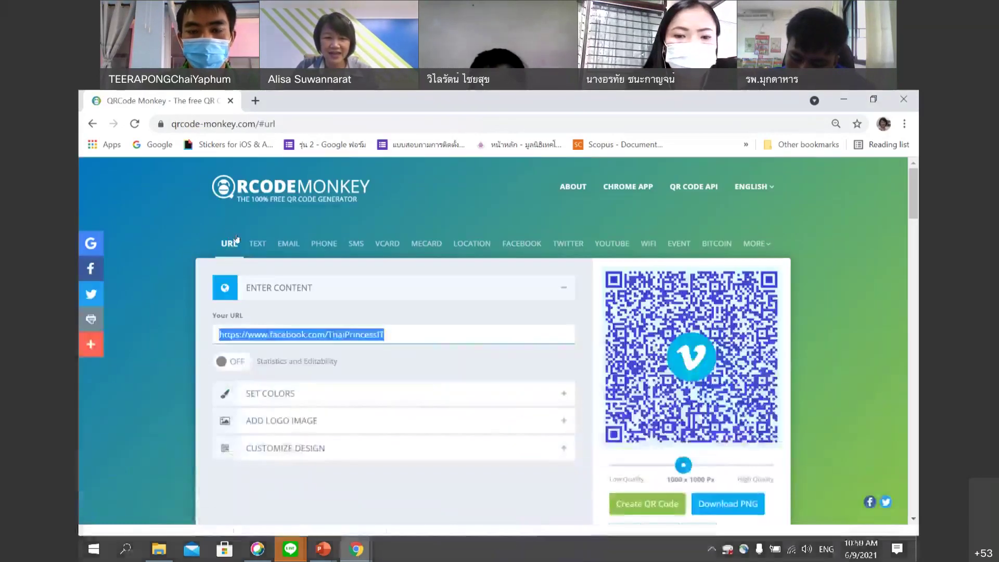
{"action": "left_click", "coordinate": [440, 328]}
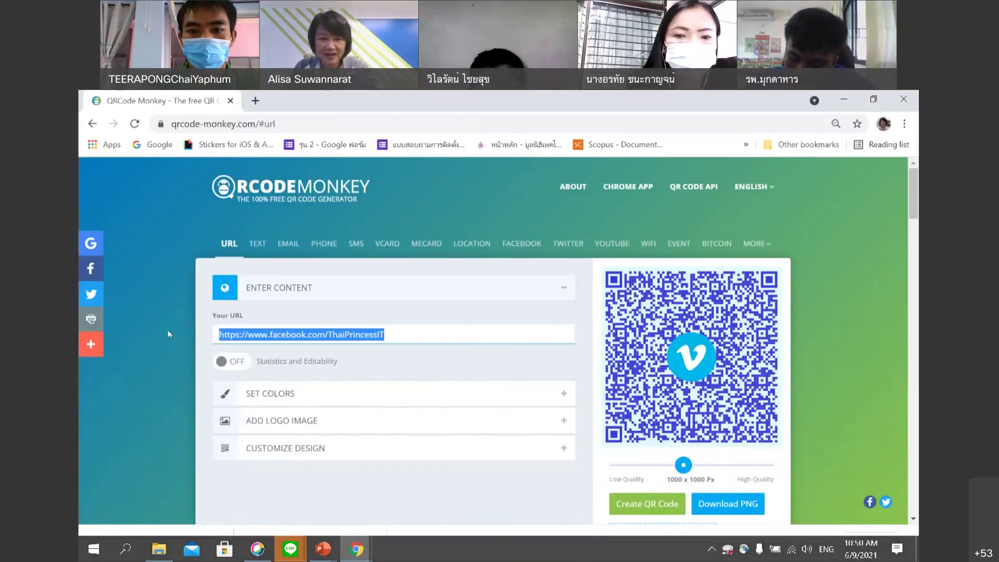
{"action": "key", "text": "BackSpace"}
{"action": "key", "text": "ctrl+v"}
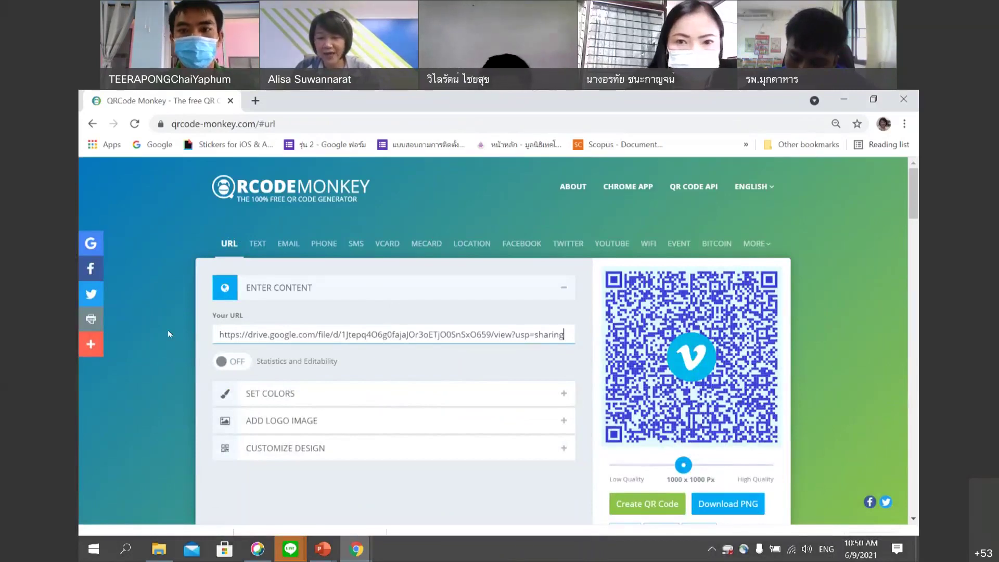
{"action": "left_click", "coordinate": [290, 549]}
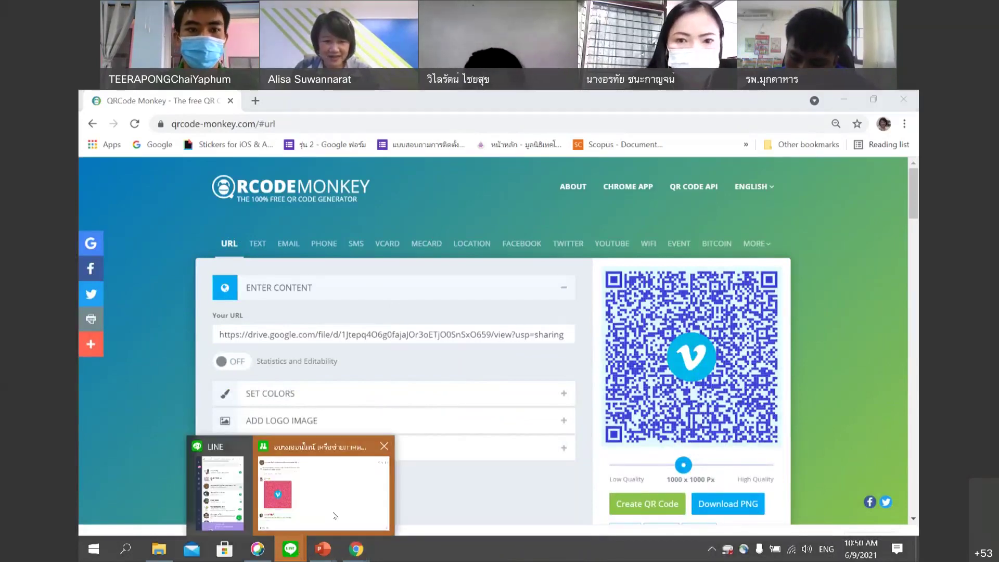
Send the ผีเสื้อ.wav Drive link in the LINE training group chat and lower the volume.
{"action": "left_click", "coordinate": [335, 516]}
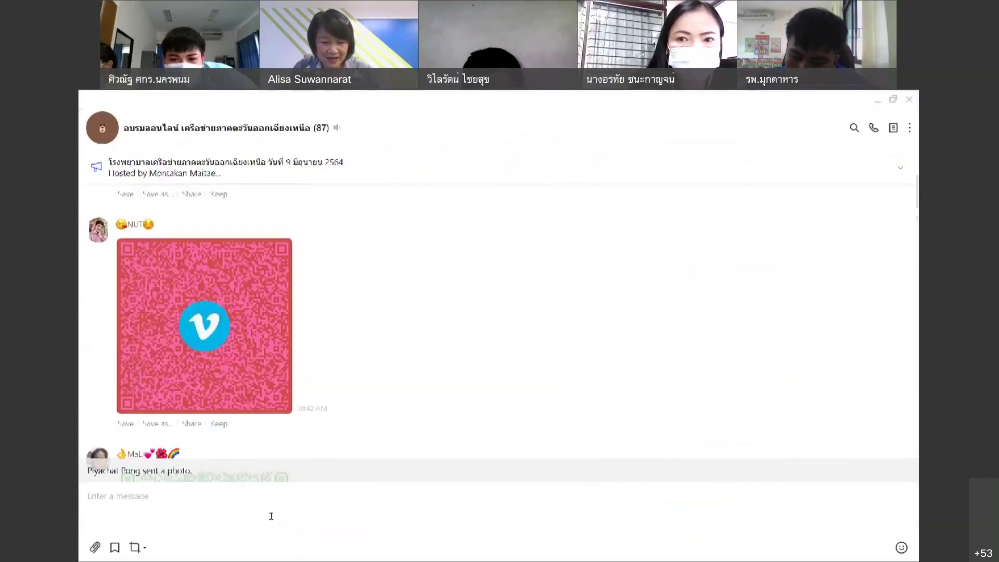
{"action": "key", "text": "Return"}
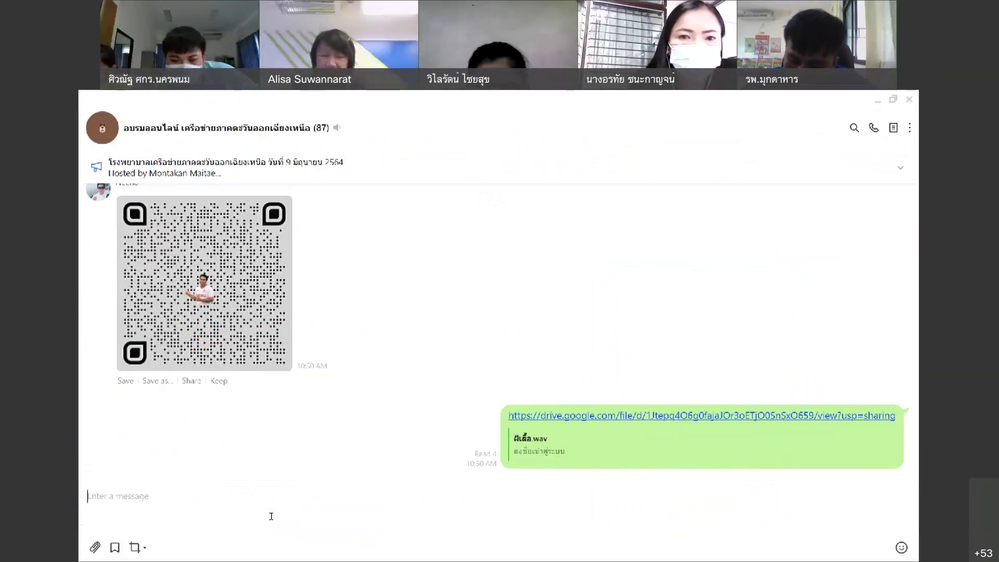
{"action": "key", "text": "XF86AudioLowerVolume"}
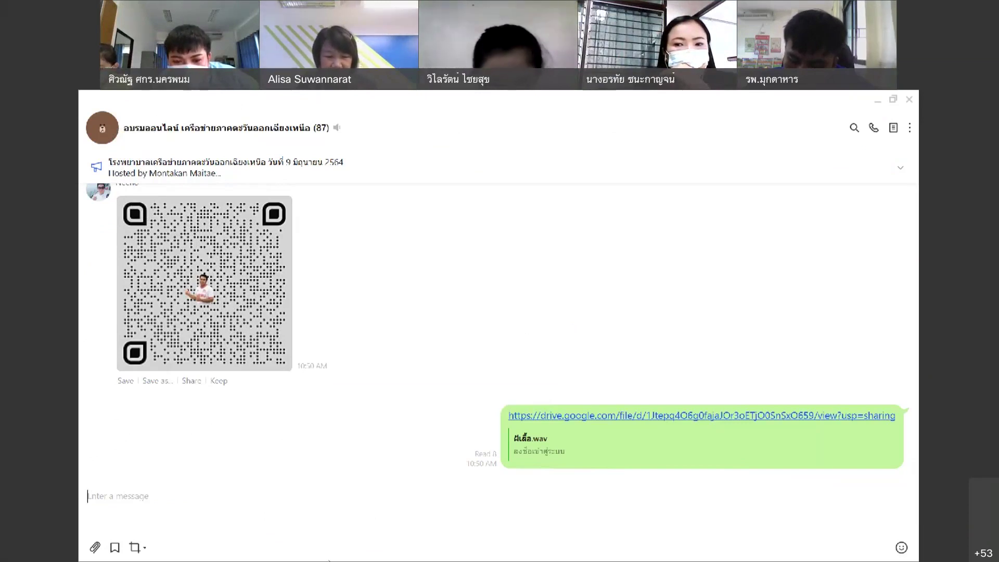
Reopen Get link for ผีเสื้อ.wav and keep access set to Anyone with the link.
{"action": "left_click", "coordinate": [290, 549]}
{"action": "mouse_move", "coordinate": [356, 549]}
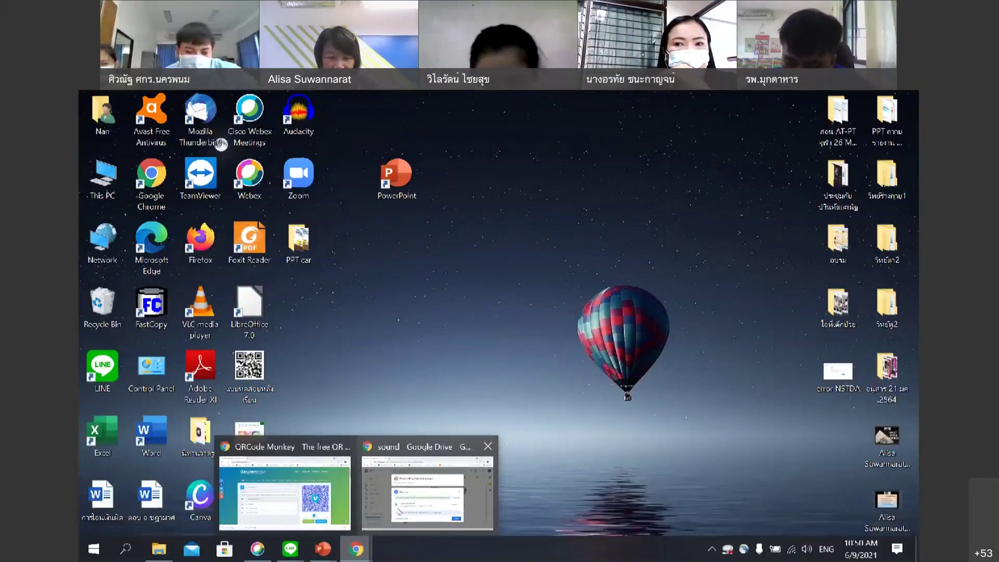
{"action": "left_click", "coordinate": [398, 512]}
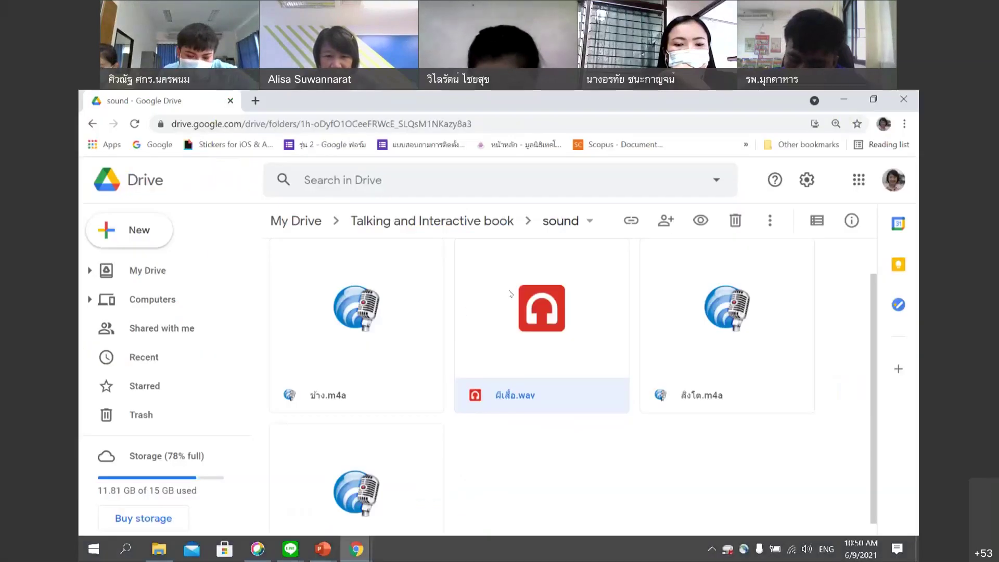
{"action": "right_click", "coordinate": [522, 303]}
{"action": "left_click", "coordinate": [600, 271]}
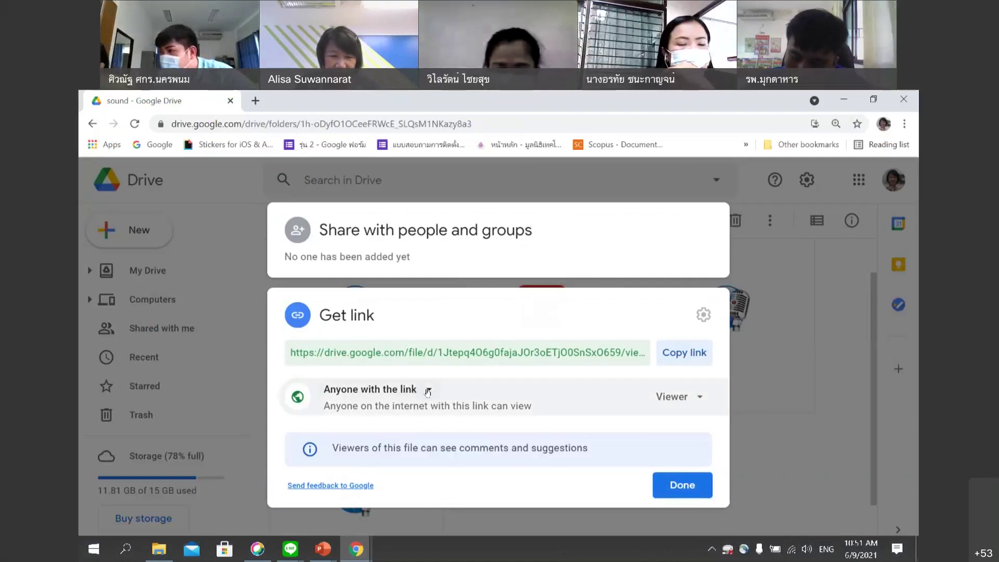
{"action": "left_click", "coordinate": [427, 391]}
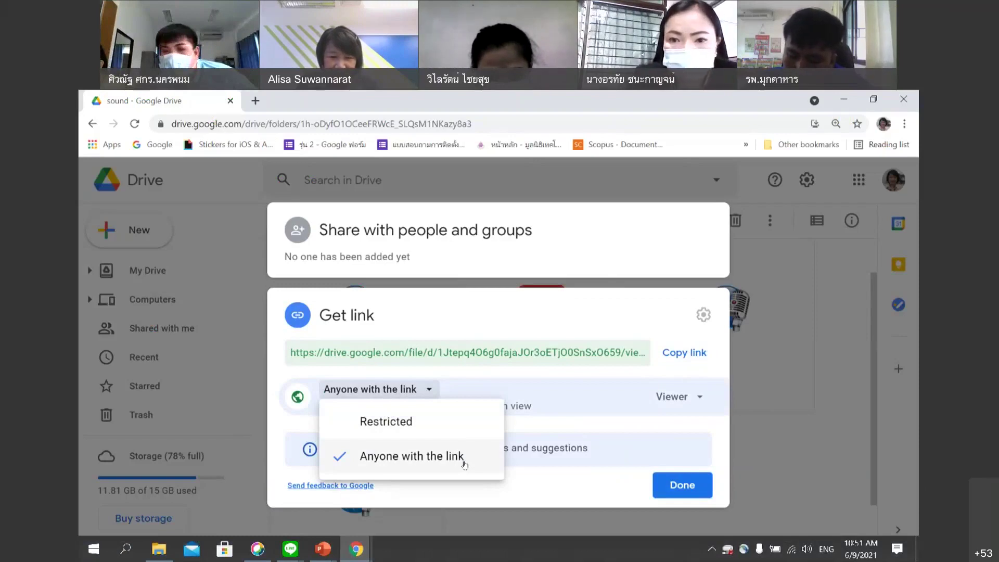
{"action": "left_click", "coordinate": [459, 458]}
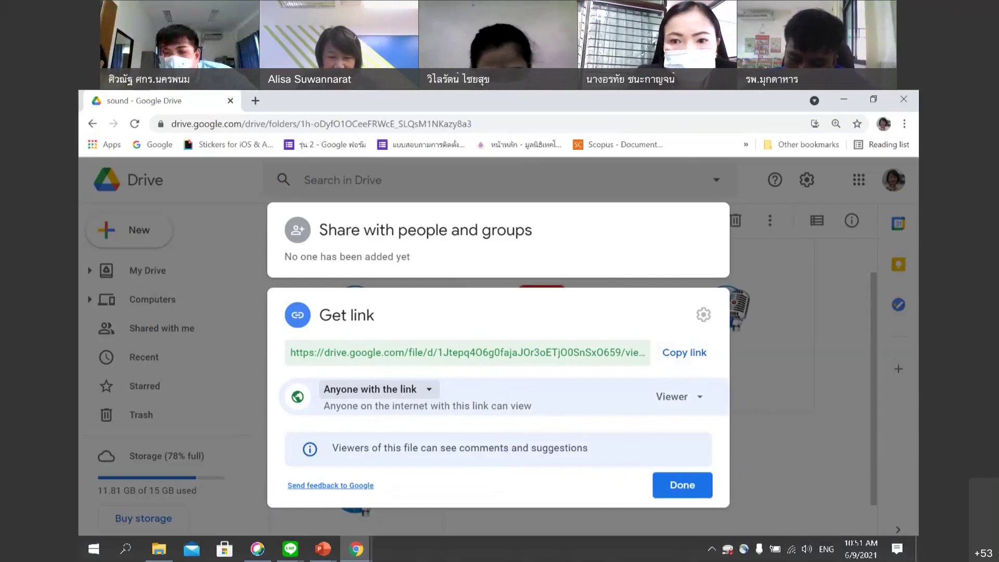
{"action": "left_click", "coordinate": [290, 549]}
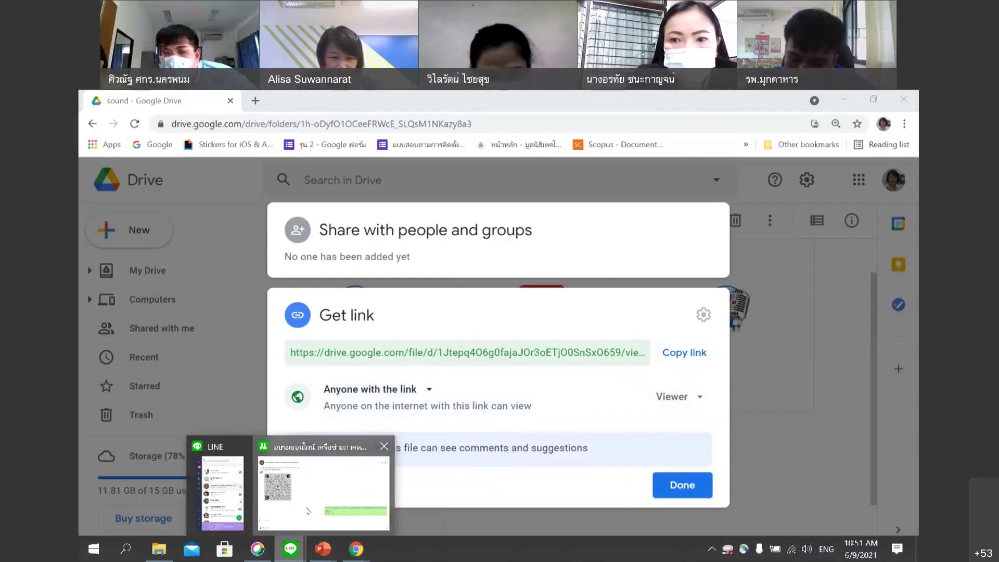
Open the member's newly posted Drive-sharing screenshot enlarged in LINE's image viewer.
{"action": "left_click", "coordinate": [308, 512]}
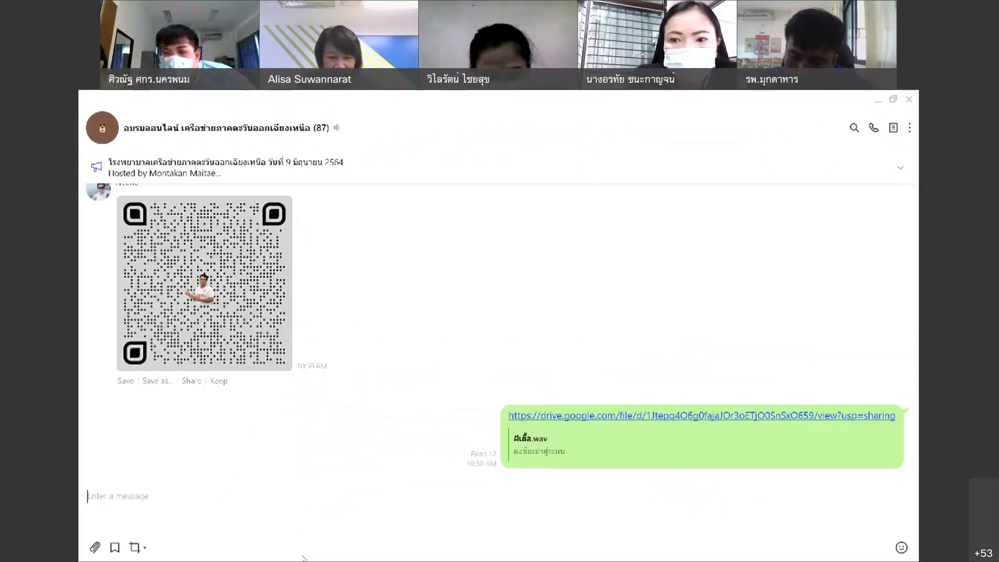
{"action": "key", "text": "super+d"}
{"action": "mouse_move", "coordinate": [356, 549]}
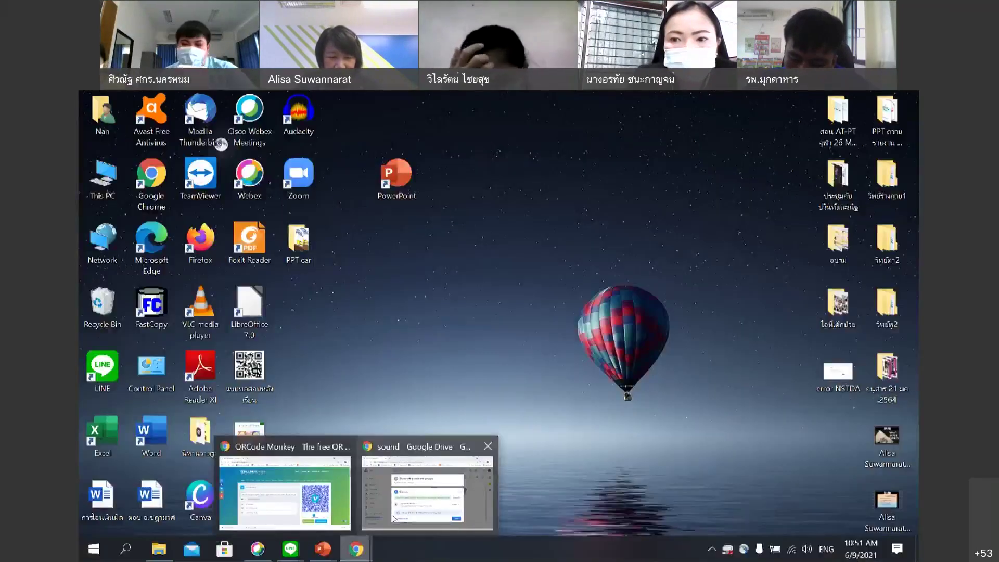
{"action": "left_click", "coordinate": [394, 518]}
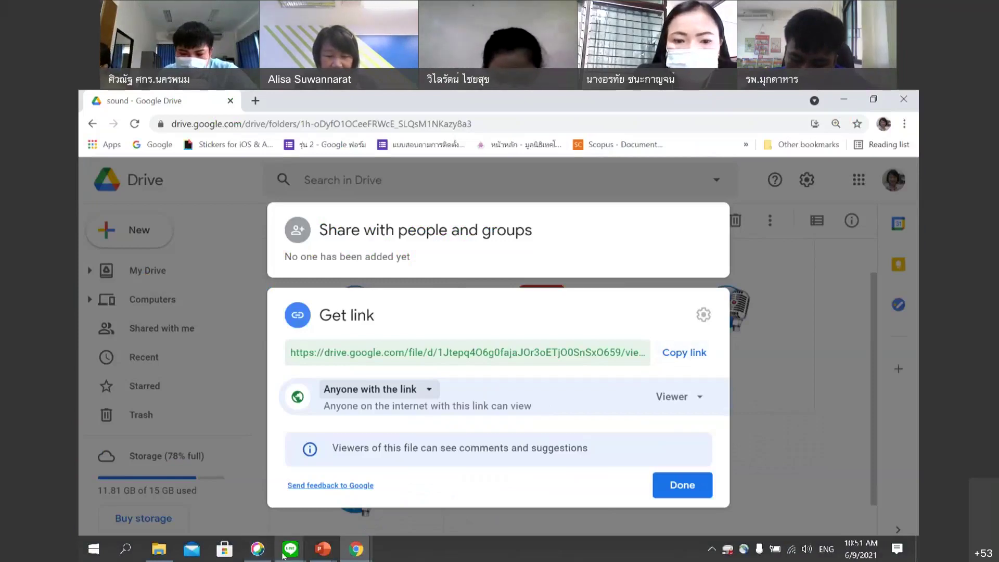
{"action": "mouse_move", "coordinate": [285, 556]}
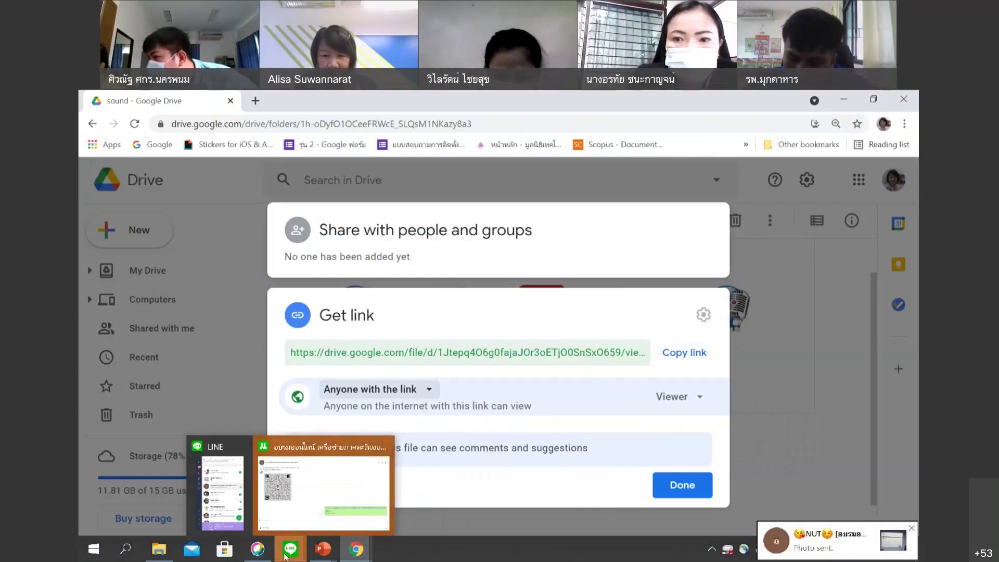
{"action": "left_click", "coordinate": [898, 545]}
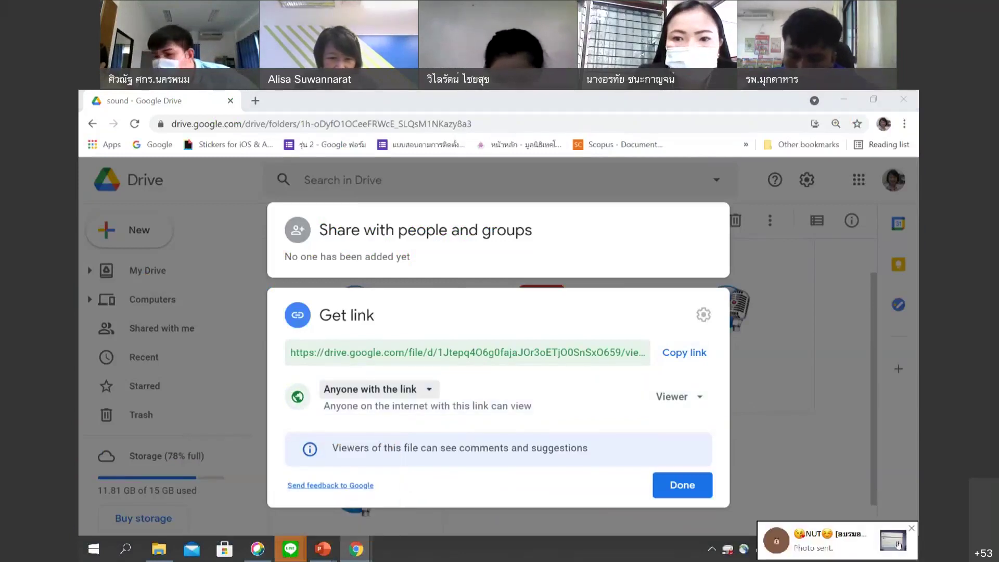
{"action": "left_click", "coordinate": [390, 362]}
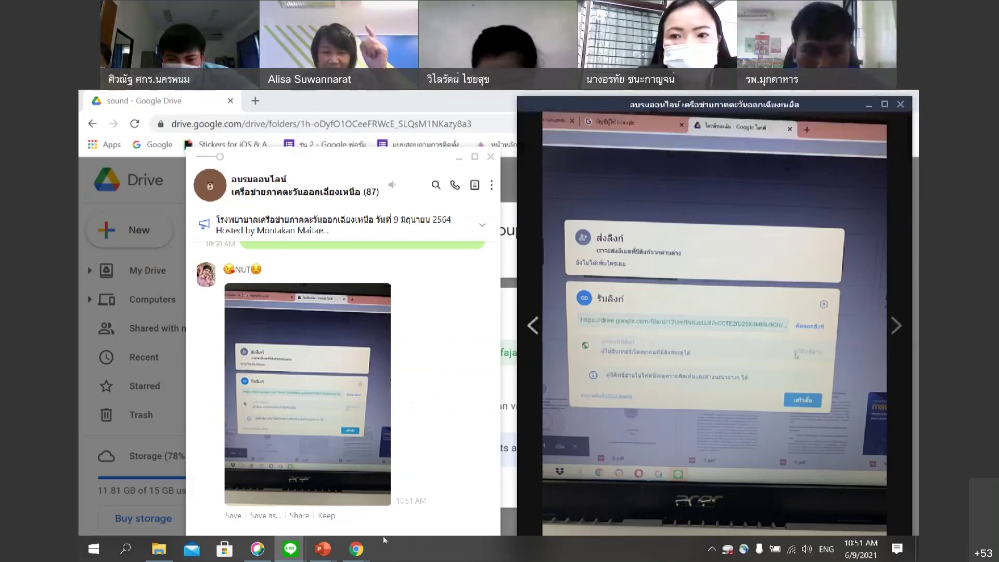
Open the Downloads folder with the saved qr-code images in File Explorer.
{"action": "left_click", "coordinate": [155, 551]}
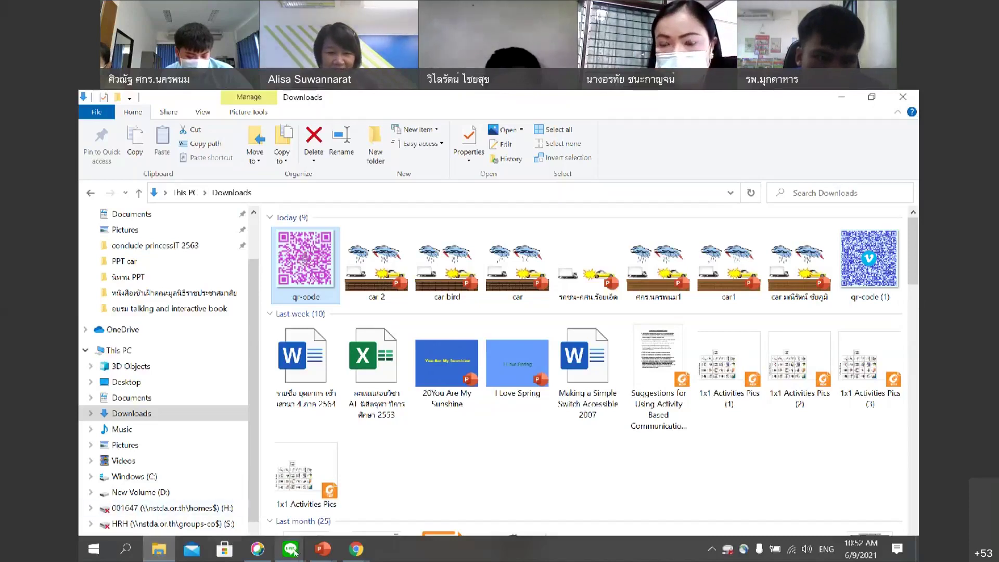
Bring the LINE group chat with the ผีเสื้อ.wav link over Downloads, then restore the Drive share-link window.
{"action": "left_click", "coordinate": [364, 550]}
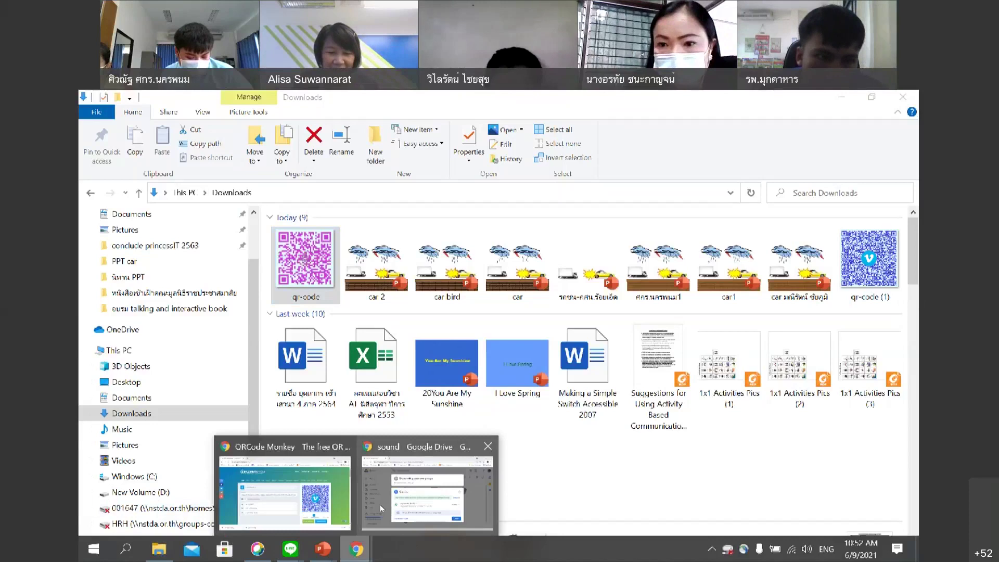
{"action": "left_click", "coordinate": [290, 549]}
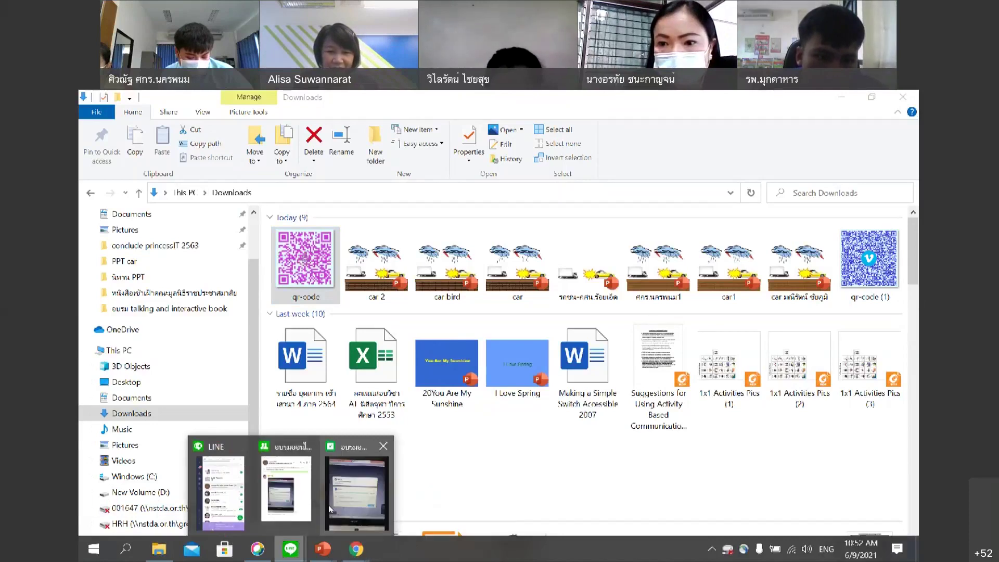
{"action": "left_click", "coordinate": [329, 505]}
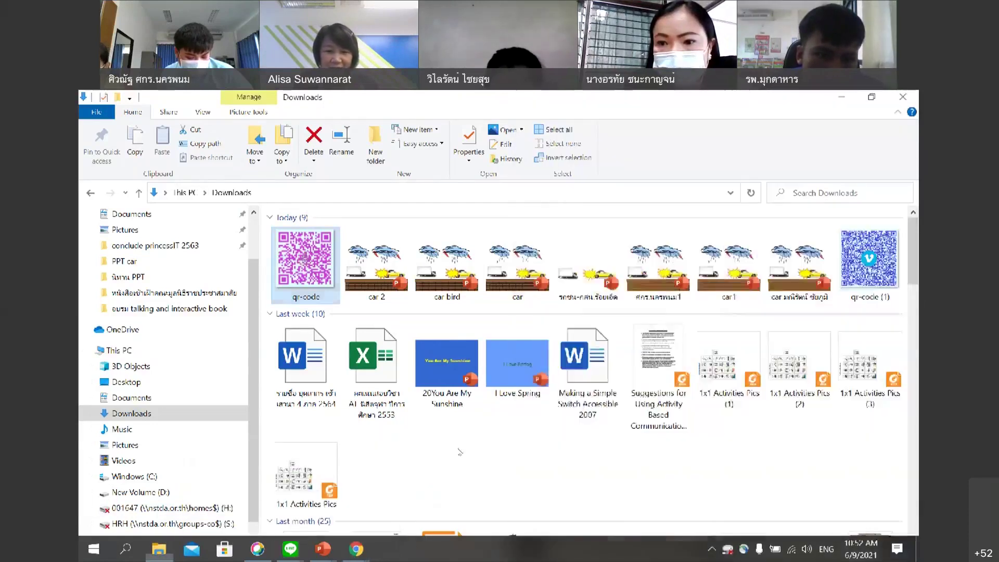
{"action": "left_click", "coordinate": [290, 549]}
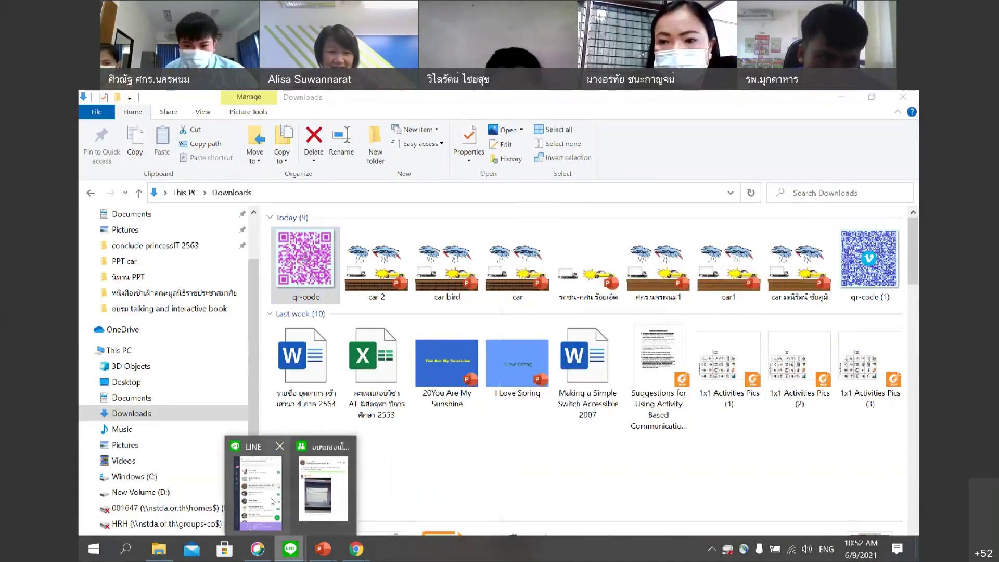
{"action": "left_click", "coordinate": [323, 489]}
{"action": "scroll", "coordinate": [354, 352], "scroll_direction": "up", "scroll_amount": 1}
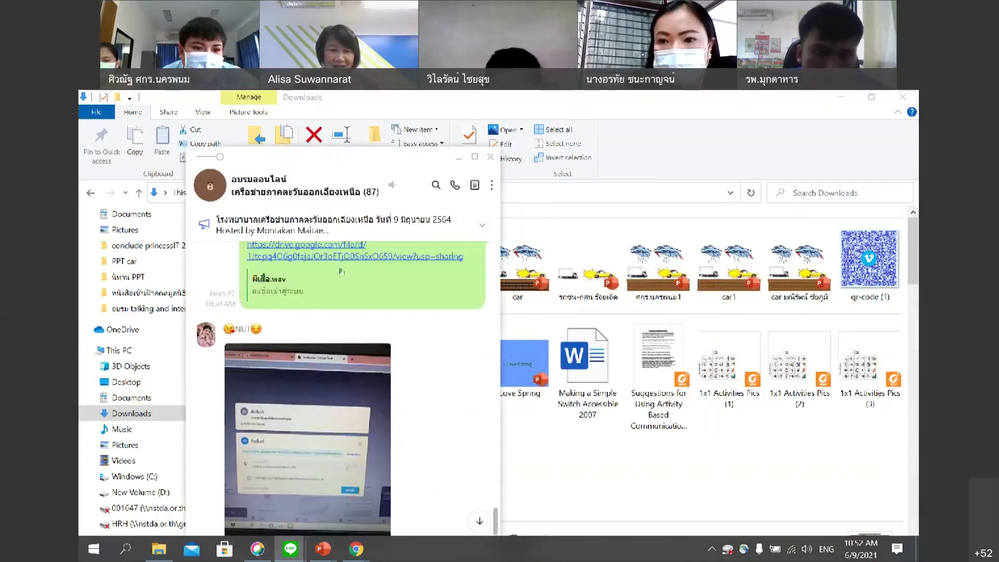
{"action": "mouse_move", "coordinate": [356, 549]}
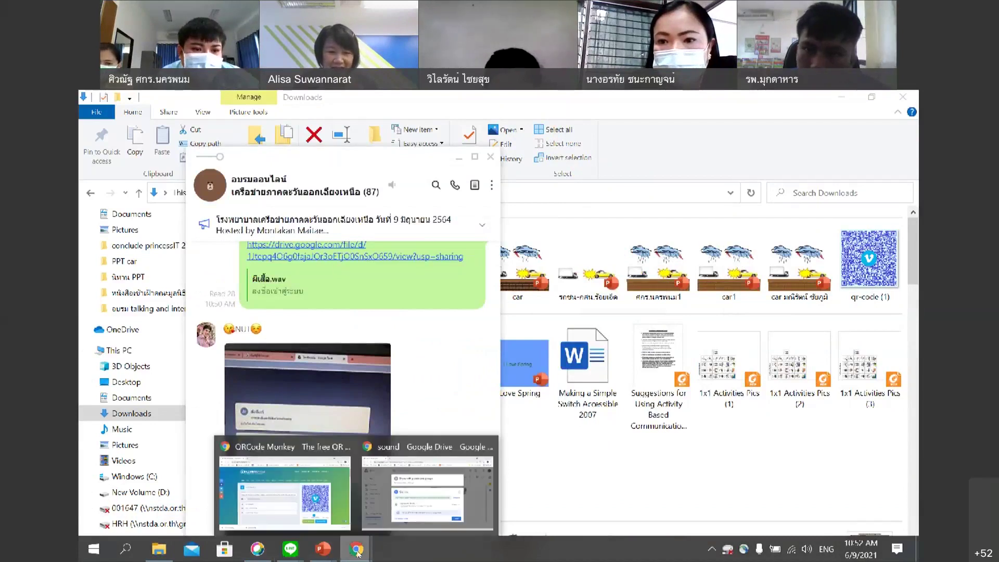
{"action": "left_click", "coordinate": [384, 512]}
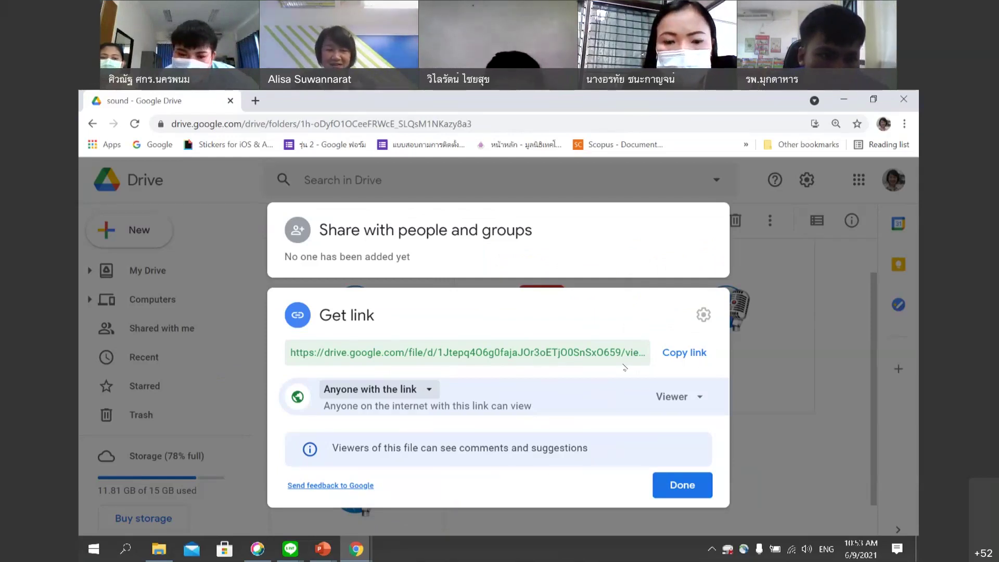
Open the LINE group chat, minimize it, and show the desktop with Win+D.
{"action": "left_click", "coordinate": [290, 549]}
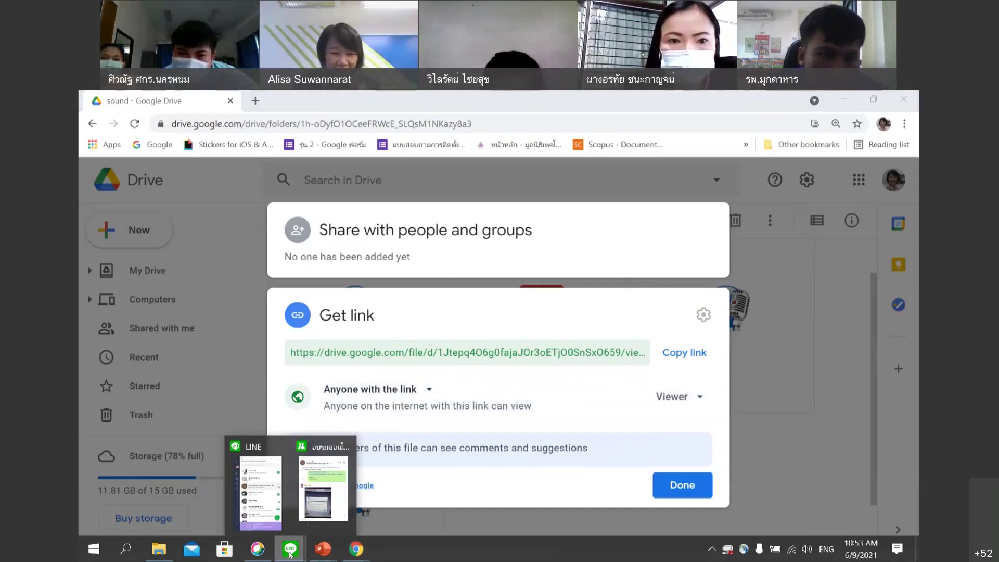
{"action": "left_click", "coordinate": [315, 511]}
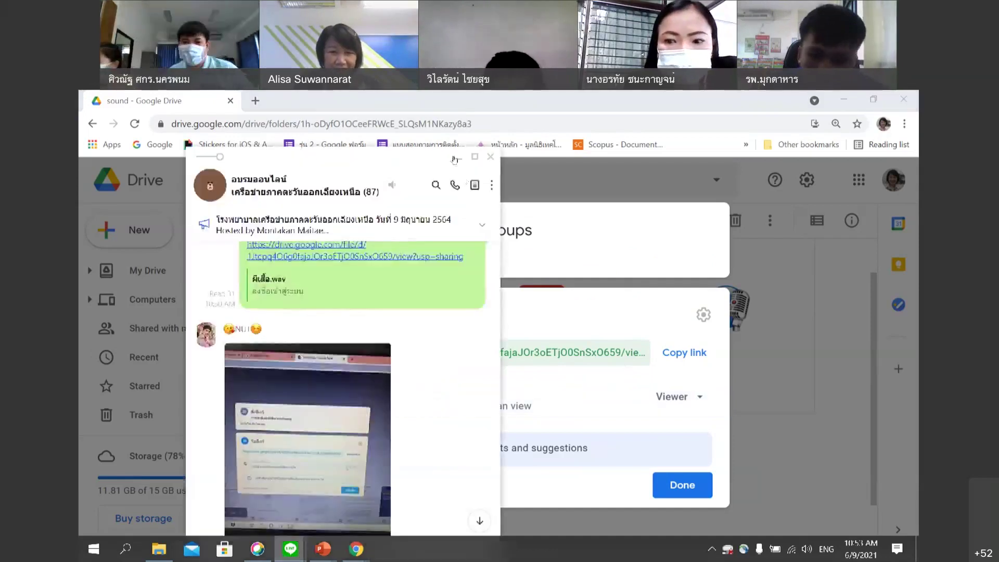
{"action": "left_click", "coordinate": [457, 159]}
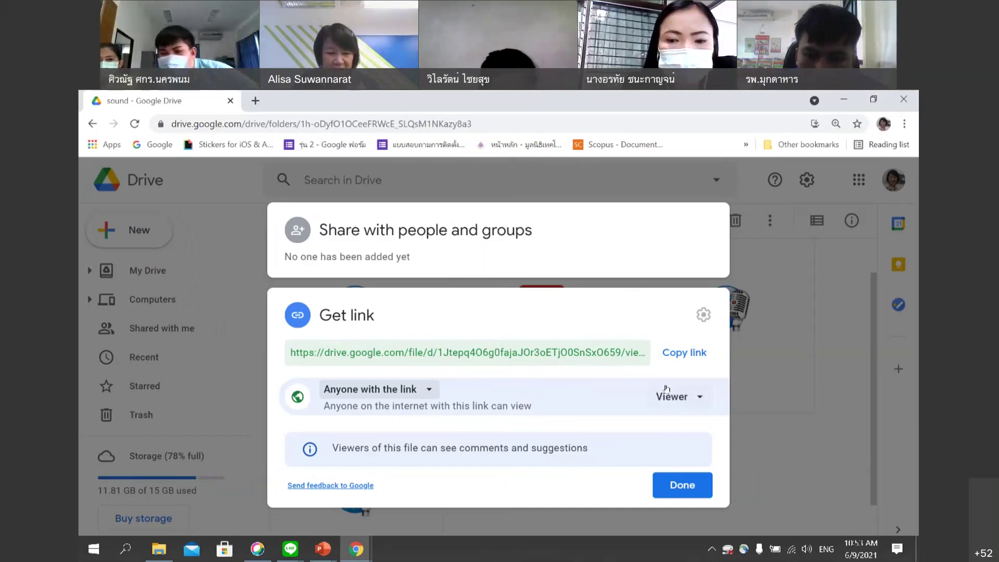
{"action": "key", "text": "super+d"}
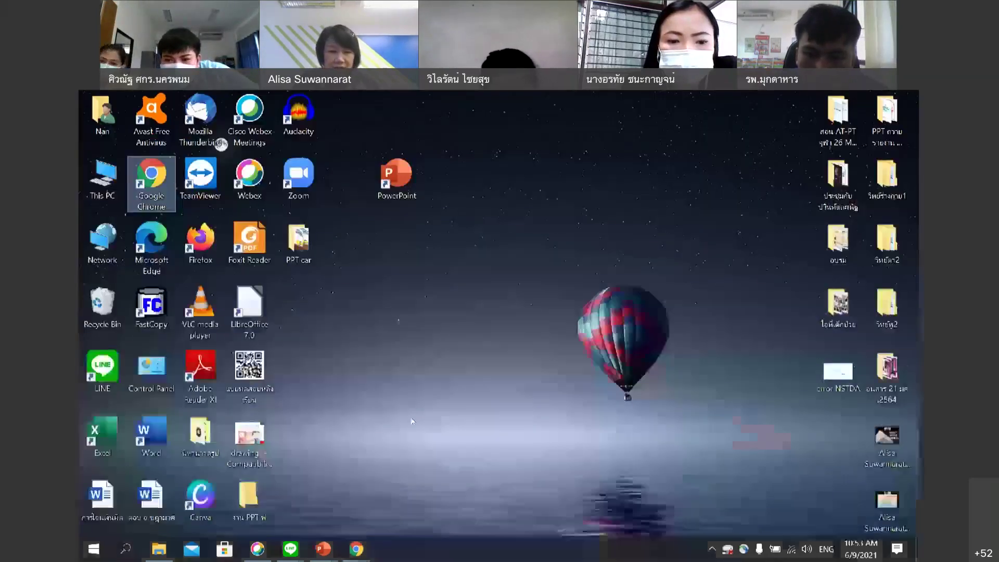
{"action": "mouse_move", "coordinate": [356, 549]}
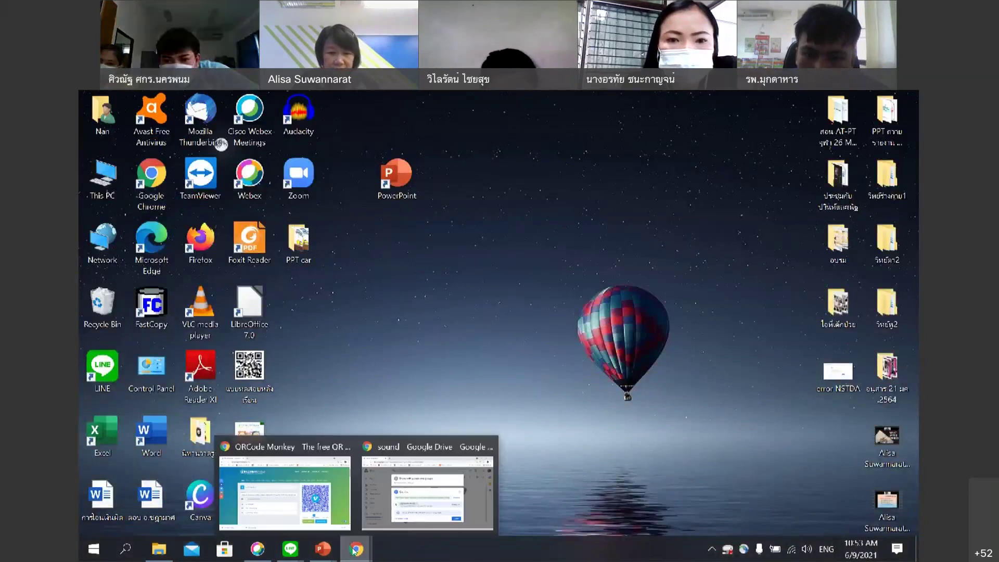
Restore QRCode Monkey, check the Drive URL in its content field, and expand Add Logo Image.
{"action": "left_click", "coordinate": [329, 527]}
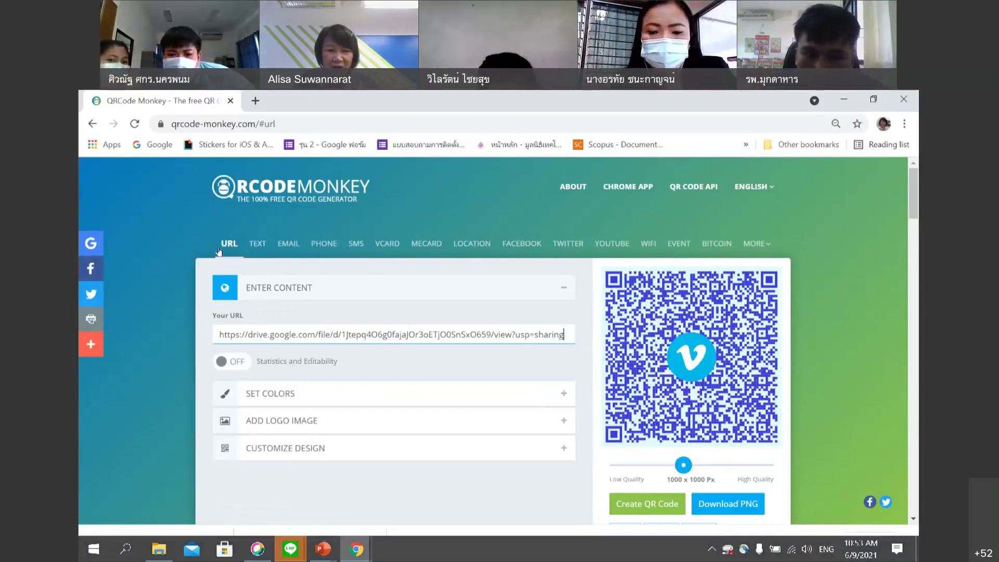
{"action": "left_click", "coordinate": [571, 334]}
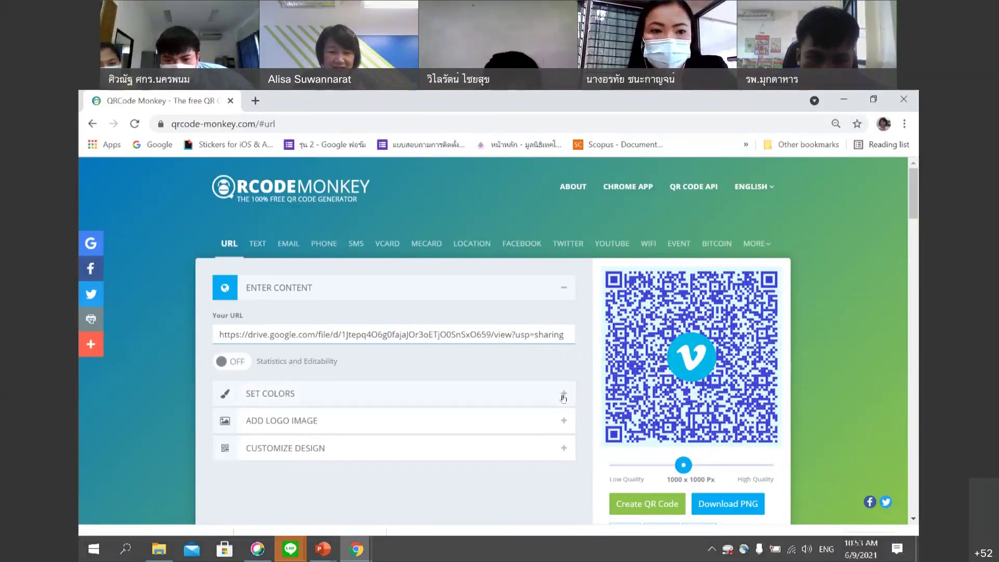
{"action": "left_click", "coordinate": [564, 421]}
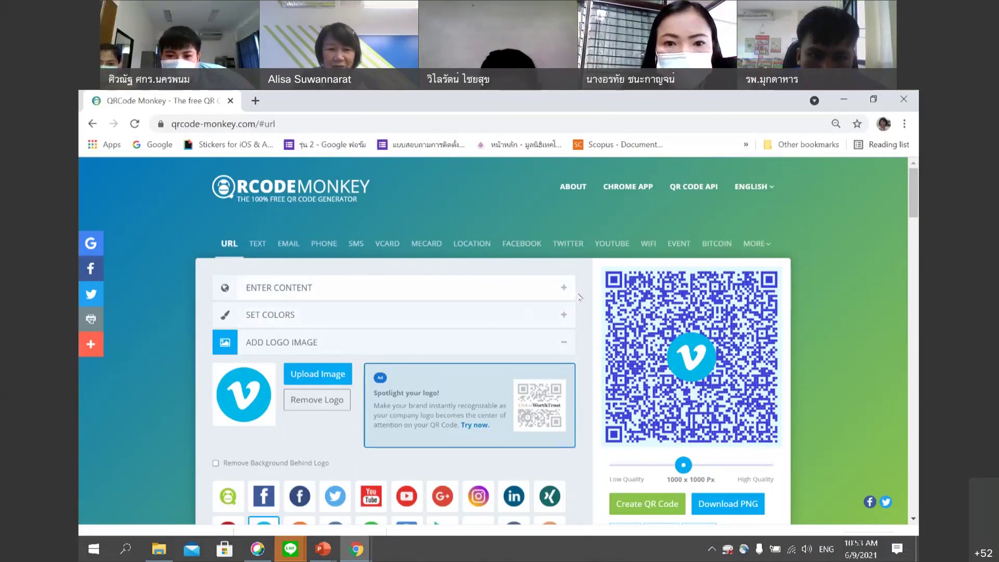
{"action": "left_click", "coordinate": [521, 288]}
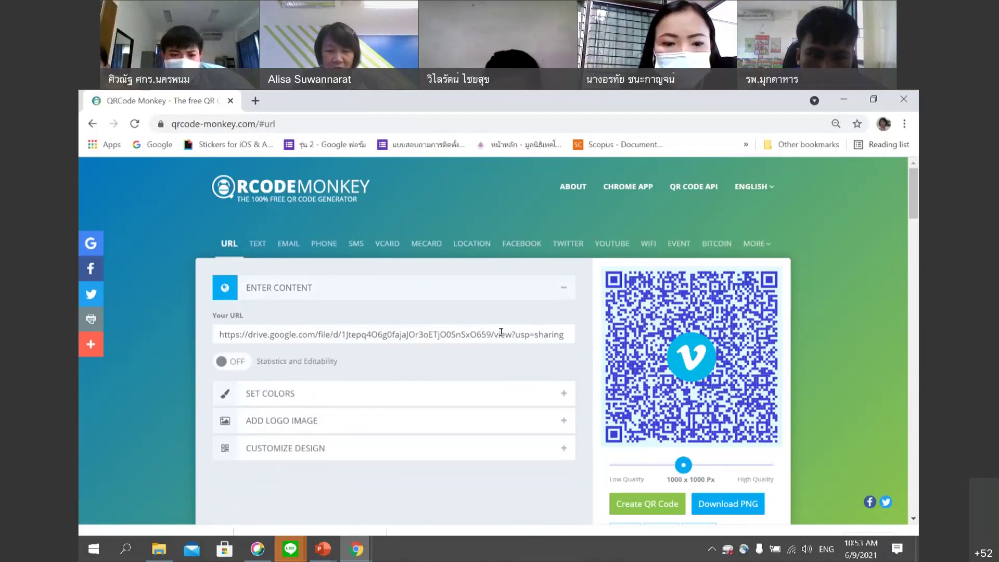
{"action": "left_click", "coordinate": [564, 420]}
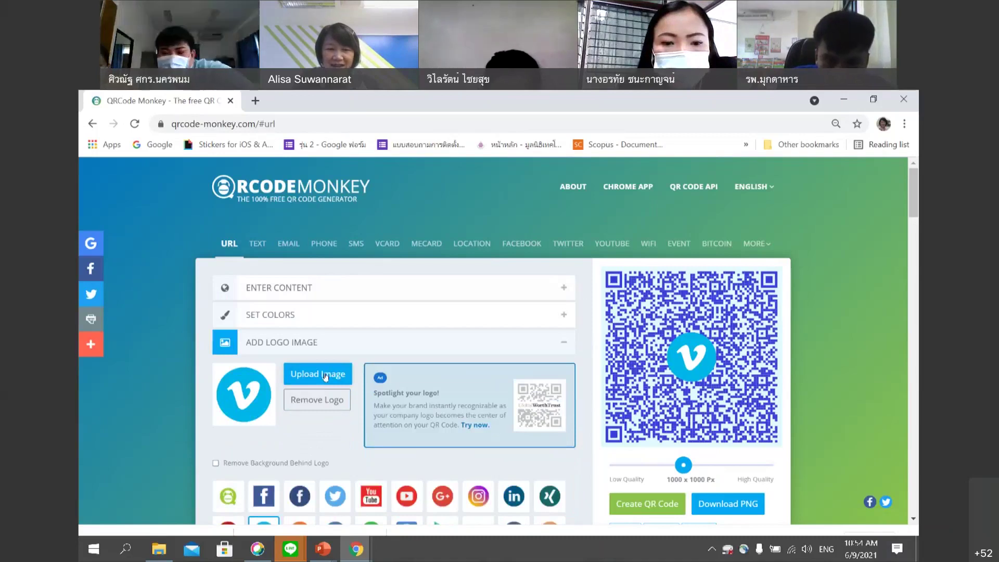
{"action": "left_click", "coordinate": [325, 376]}
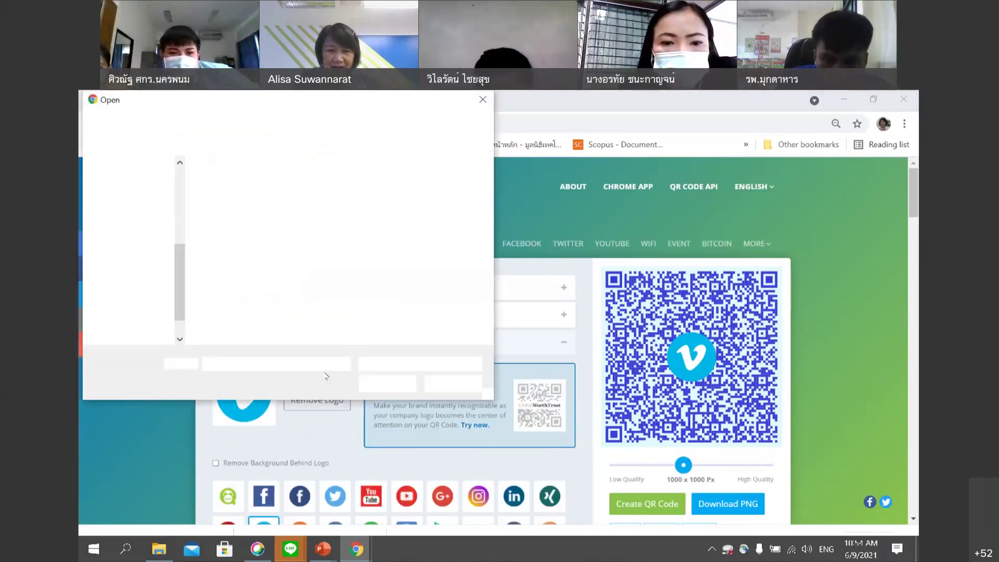
{"action": "left_click", "coordinate": [167, 333]}
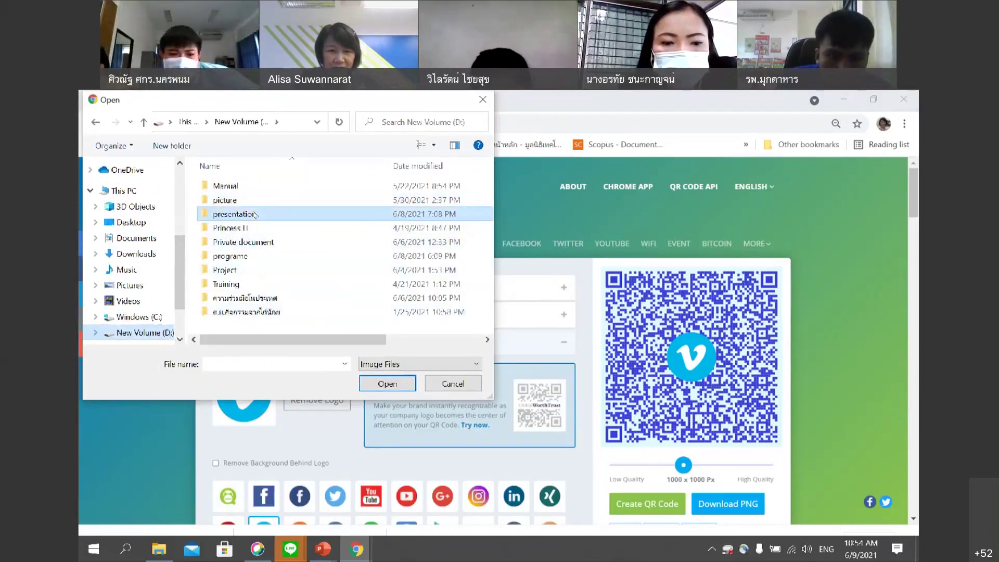
{"action": "double_click", "coordinate": [235, 213]}
{"action": "double_click", "coordinate": [280, 297]}
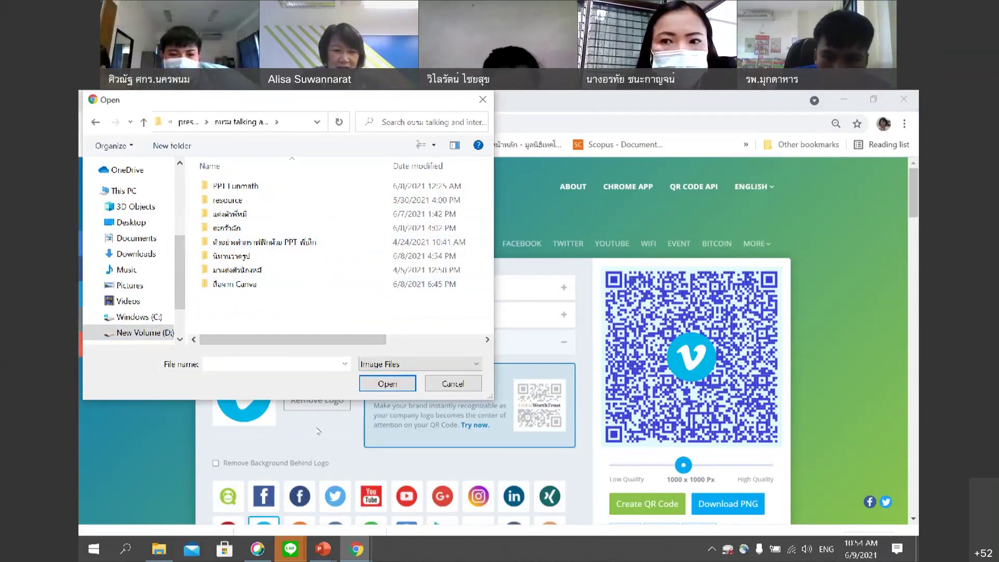
{"action": "left_click", "coordinate": [453, 383]}
{"action": "mouse_move", "coordinate": [338, 543]}
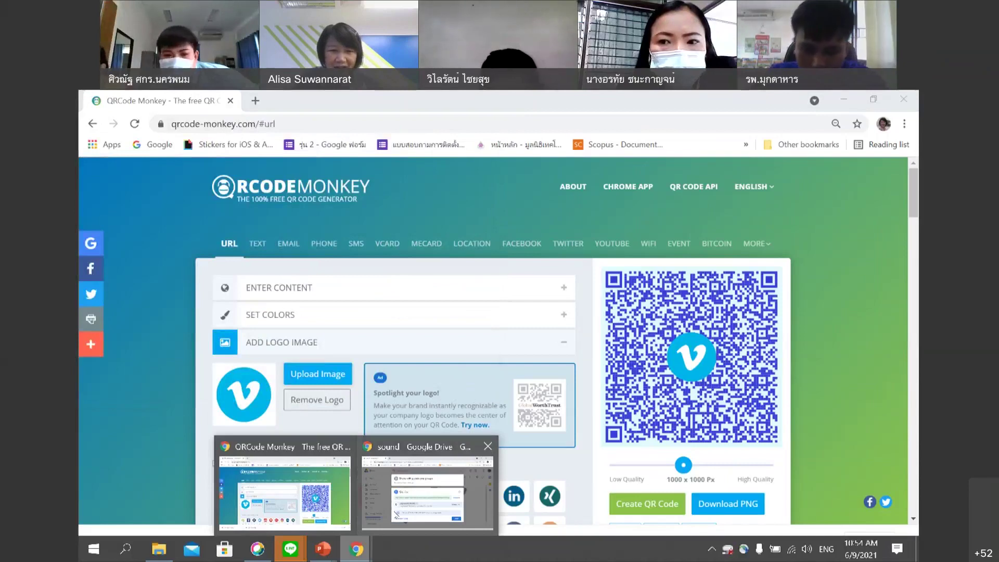
Go up to the Talking and Interactive book folder, briefly opening the sound folder and returning.
{"action": "left_click", "coordinate": [396, 515]}
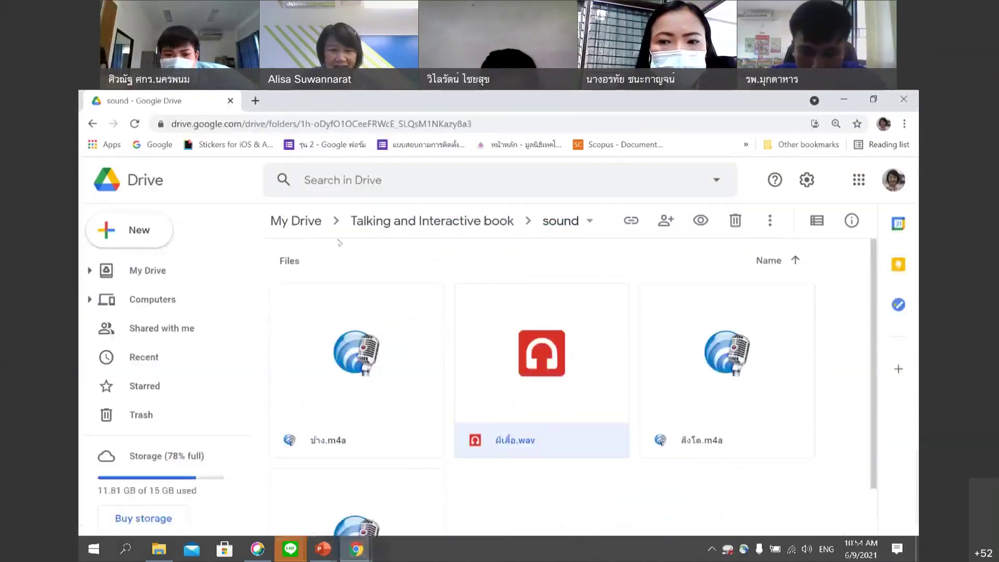
{"action": "left_click", "coordinate": [454, 231]}
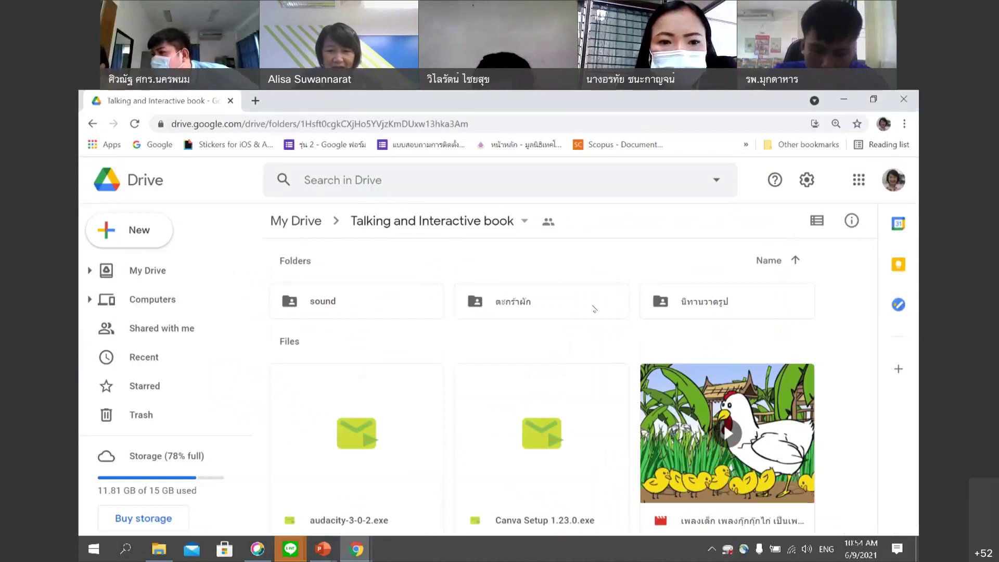
{"action": "left_click", "coordinate": [570, 312]}
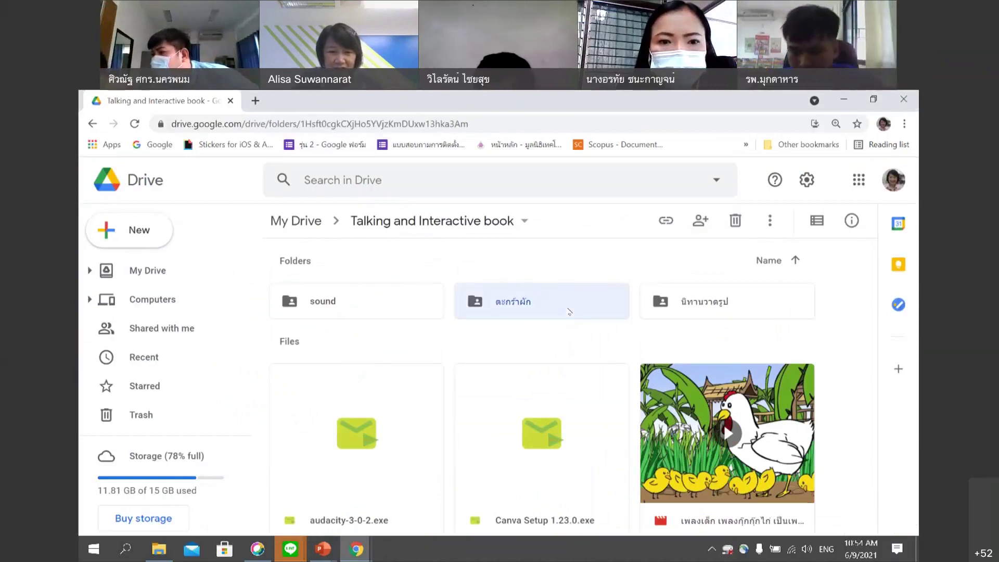
{"action": "left_click", "coordinate": [474, 426]}
{"action": "double_click", "coordinate": [322, 301]}
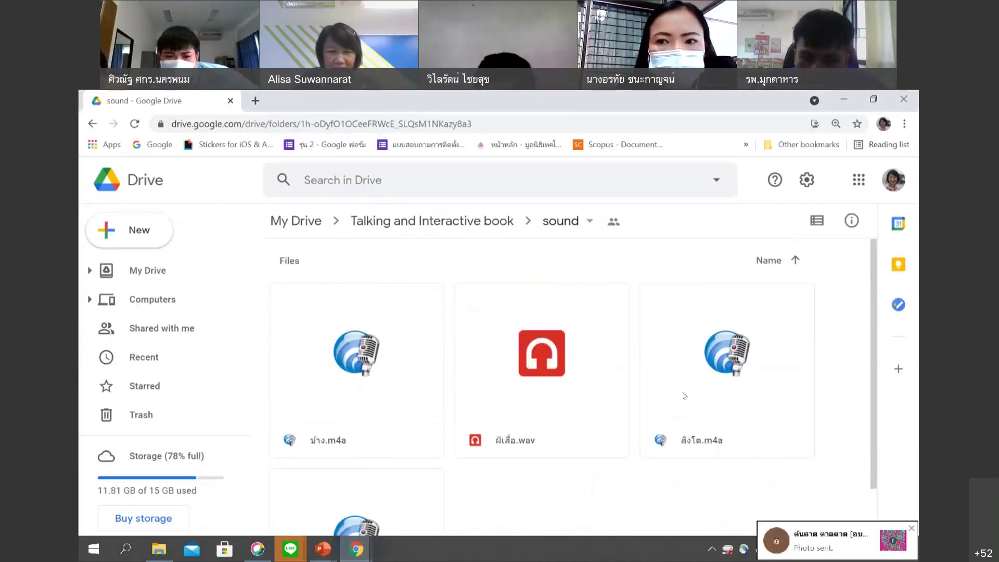
{"action": "left_click", "coordinate": [555, 222]}
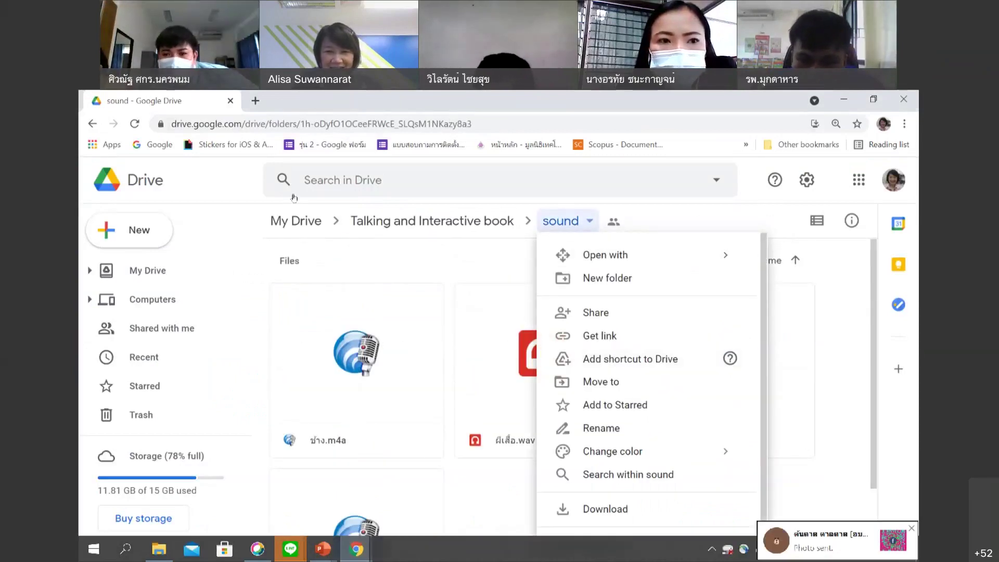
{"action": "left_click", "coordinate": [380, 219]}
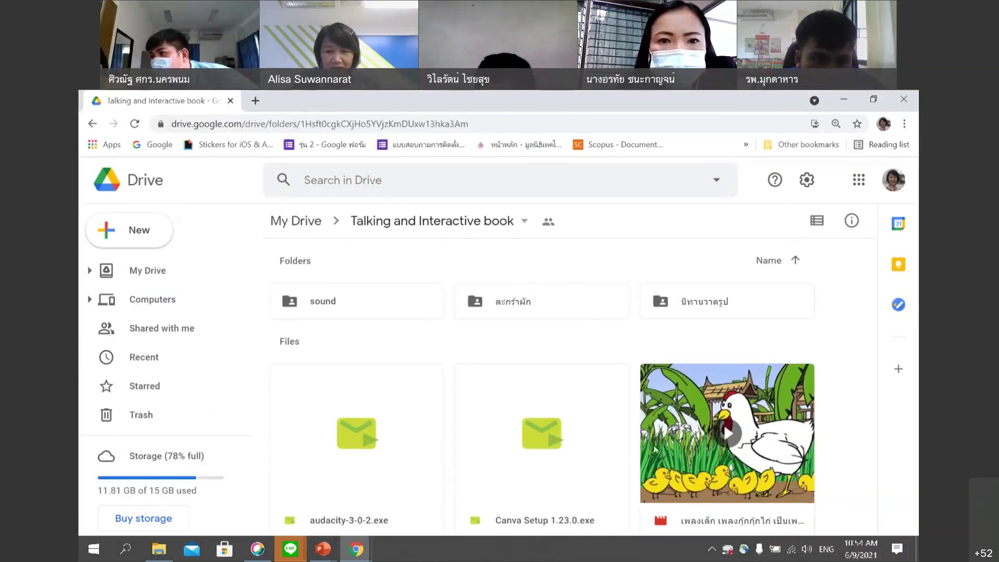
Zoom the Drive page to 80% and bring up Chrome's taskbar options.
{"action": "key", "text": "ctrl+minus"}
{"action": "key", "text": "ctrl+minus"}
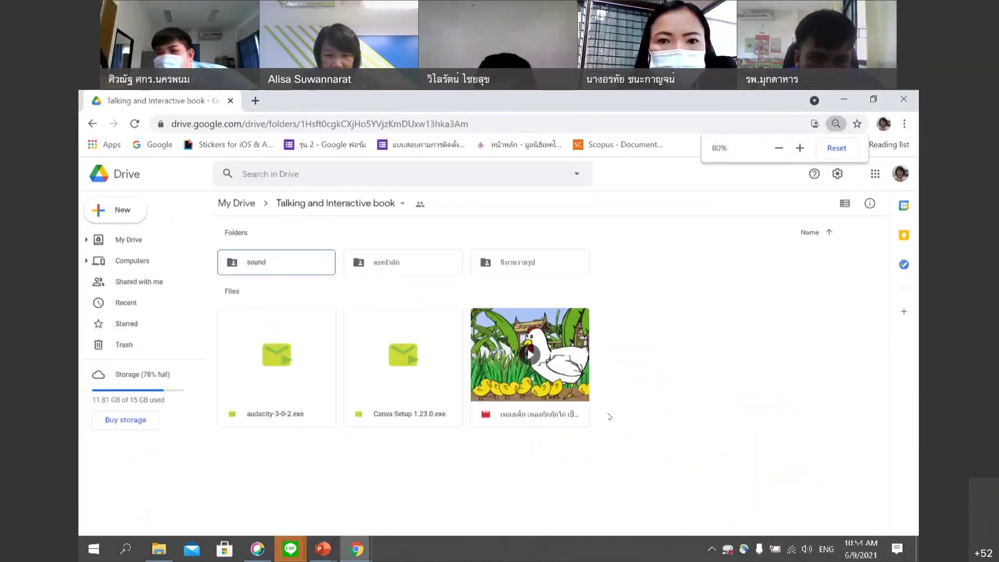
{"action": "left_click", "coordinate": [357, 549]}
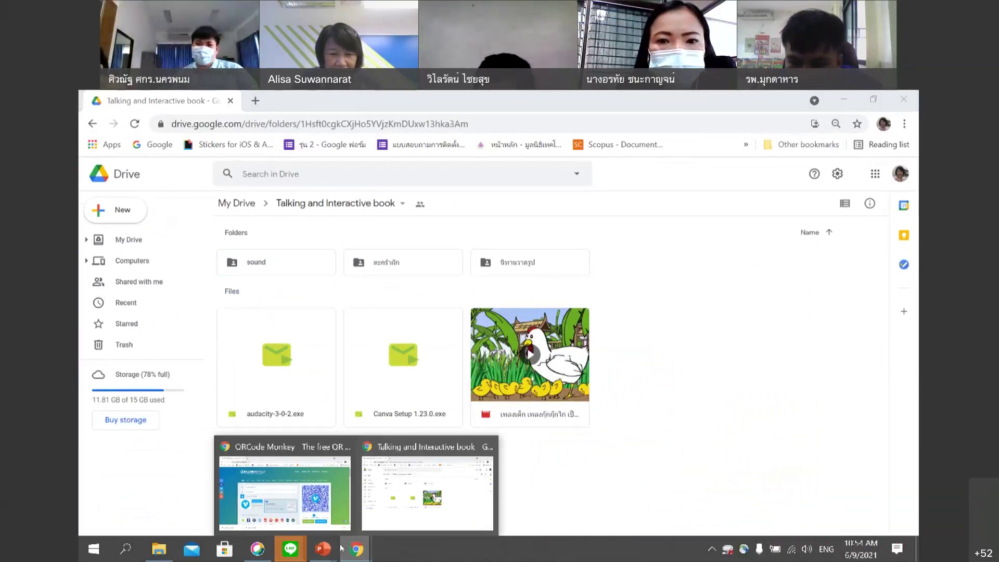
{"action": "left_click", "coordinate": [357, 549]}
{"action": "right_click", "coordinate": [356, 549]}
In a new browser window, search Google for ผีเสื้อ and show the image results.
{"action": "left_click", "coordinate": [291, 477]}
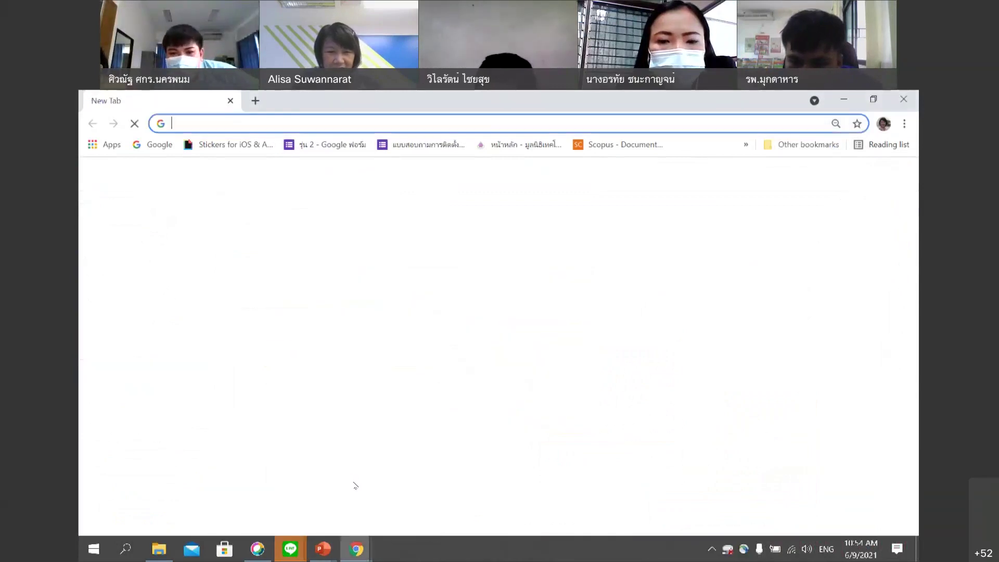
{"action": "left_click", "coordinate": [388, 338]}
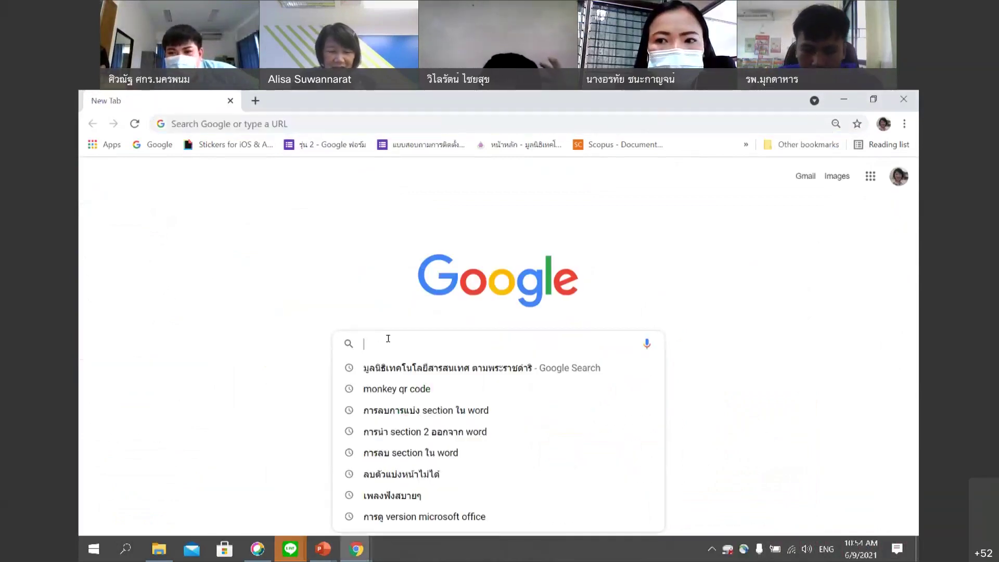
{"action": "type", "text": "z"}
{"action": "key", "text": "BackSpace"}
{"action": "key", "text": "alt+shift"}
{"action": "type", "text": "ผี"}
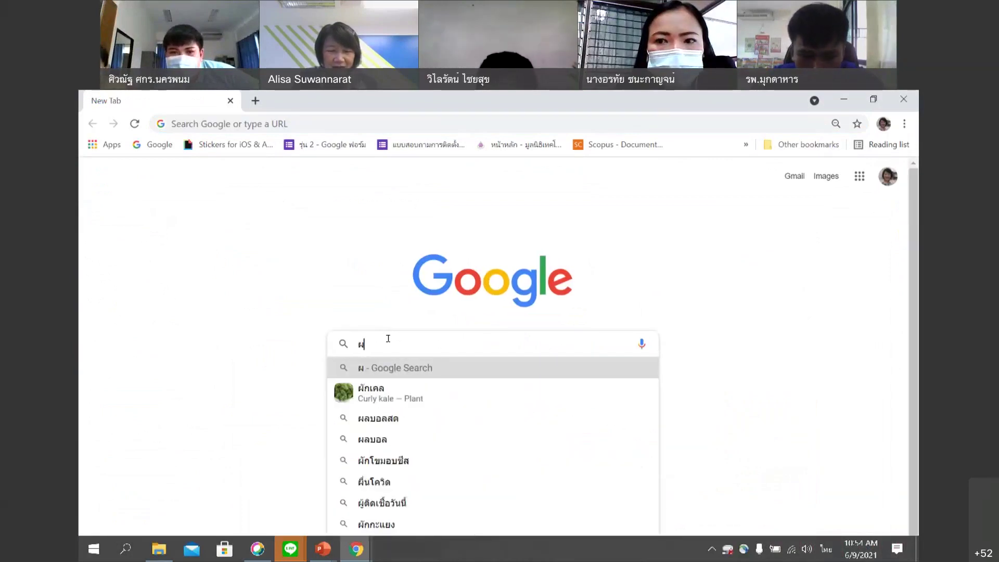
{"action": "type", "text": "เส้อ"}
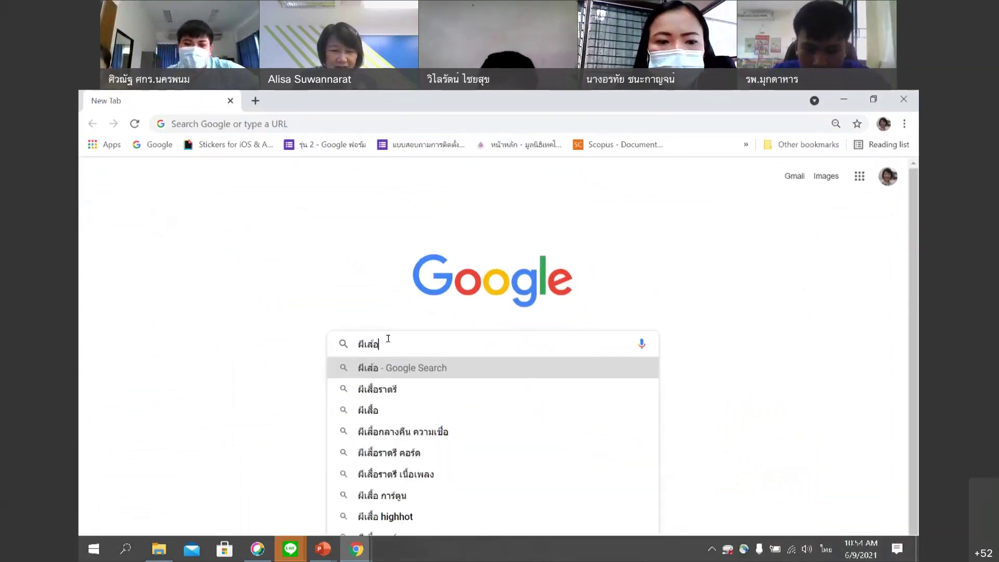
{"action": "left_click", "coordinate": [368, 410]}
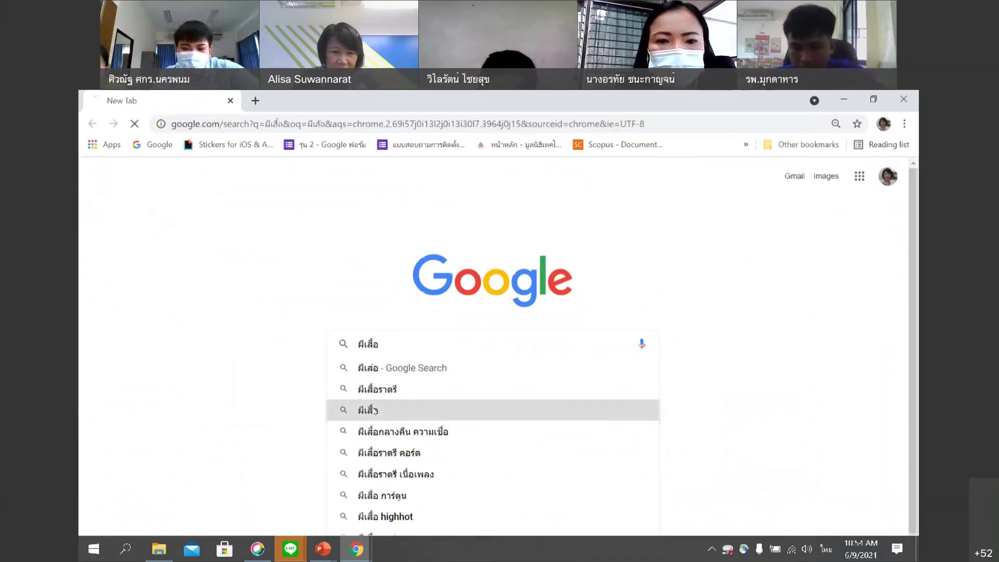
{"action": "left_click", "coordinate": [285, 229]}
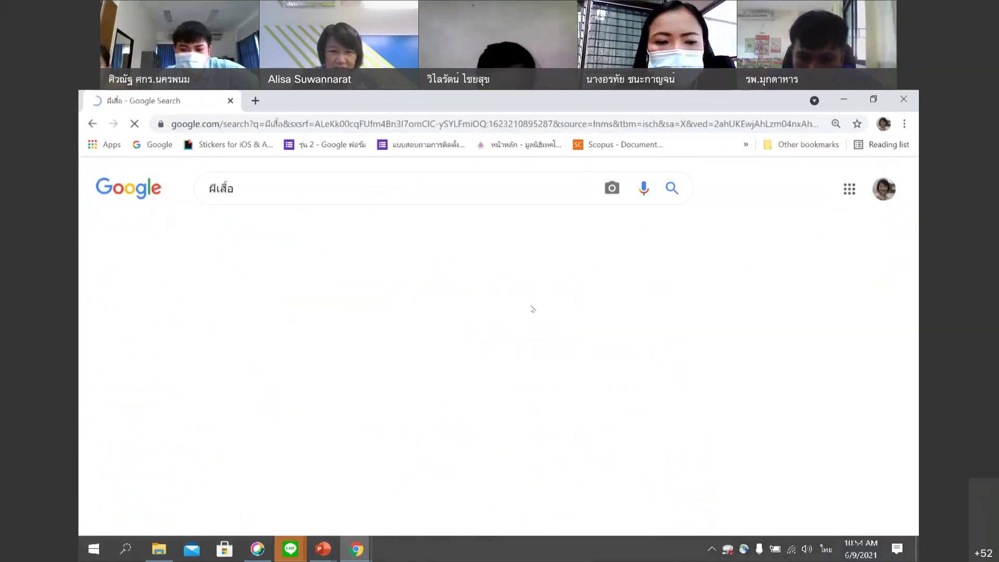
Open the blue butterfly picture and save it to the Desktop.
{"action": "scroll", "coordinate": [654, 348], "scroll_direction": "down", "scroll_amount": 1}
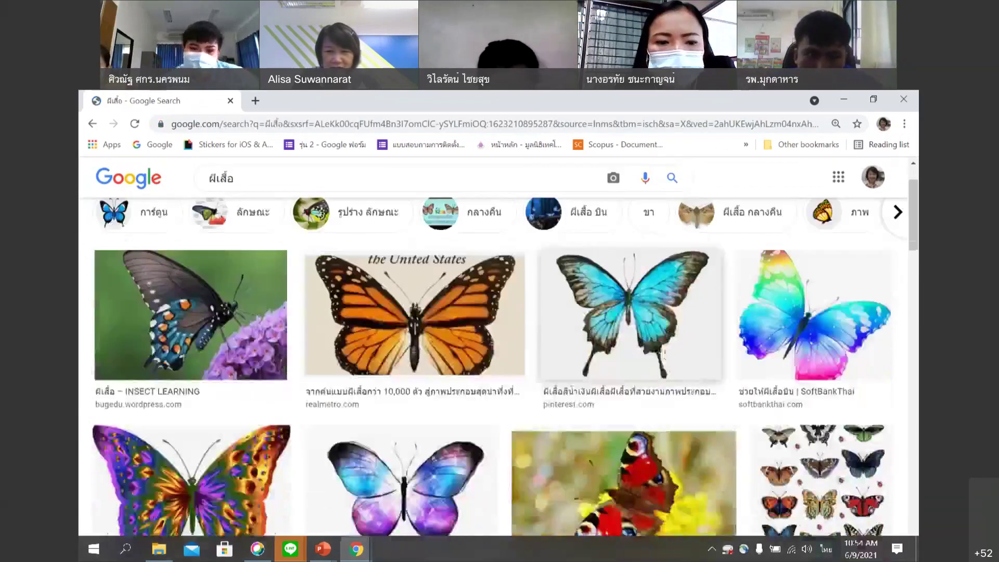
{"action": "scroll", "coordinate": [655, 348], "scroll_direction": "down", "scroll_amount": 1}
{"action": "left_click", "coordinate": [652, 283]}
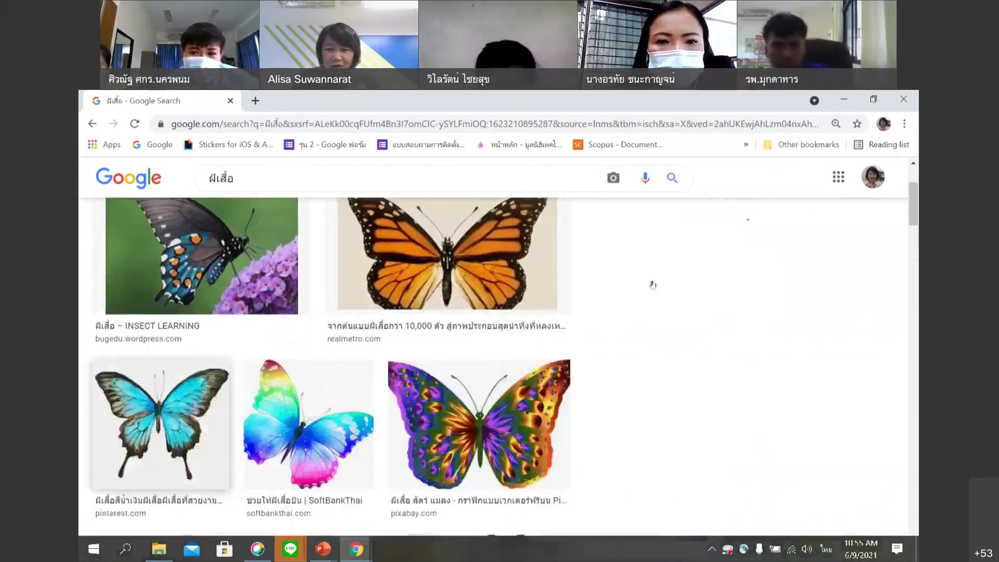
{"action": "scroll", "coordinate": [775, 384], "scroll_direction": "down", "scroll_amount": 2}
{"action": "scroll", "coordinate": [755, 377], "scroll_direction": "up", "scroll_amount": 1}
{"action": "scroll", "coordinate": [764, 400], "scroll_direction": "down", "scroll_amount": 1}
{"action": "scroll", "coordinate": [758, 388], "scroll_direction": "up", "scroll_amount": 2}
{"action": "right_click", "coordinate": [717, 307]}
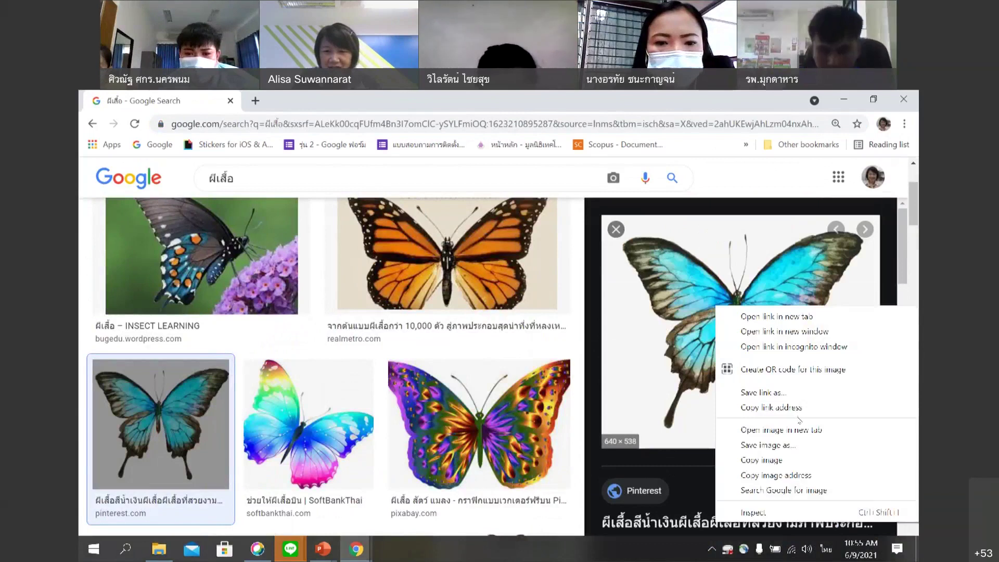
{"action": "left_click", "coordinate": [792, 445]}
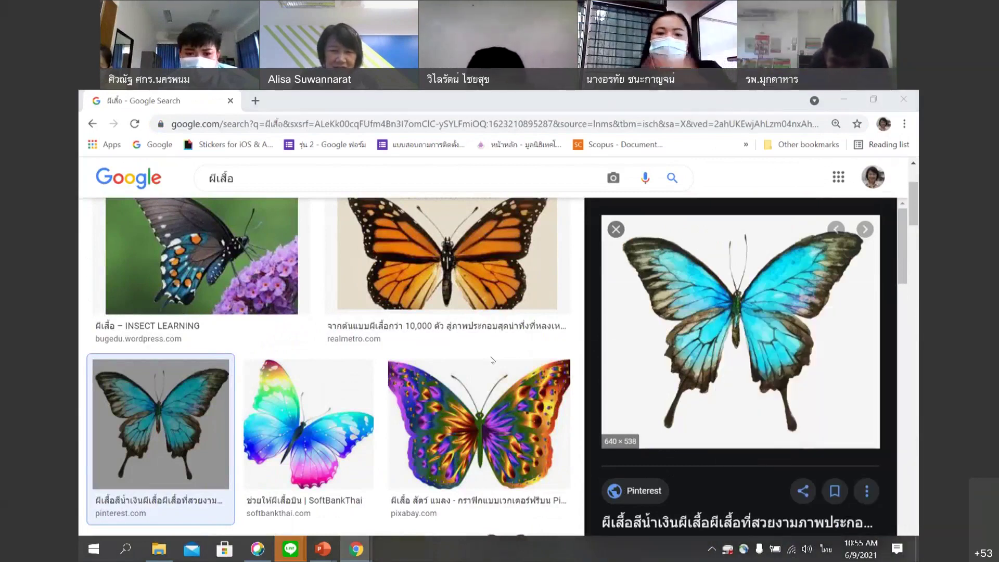
{"action": "left_click", "coordinate": [131, 200]}
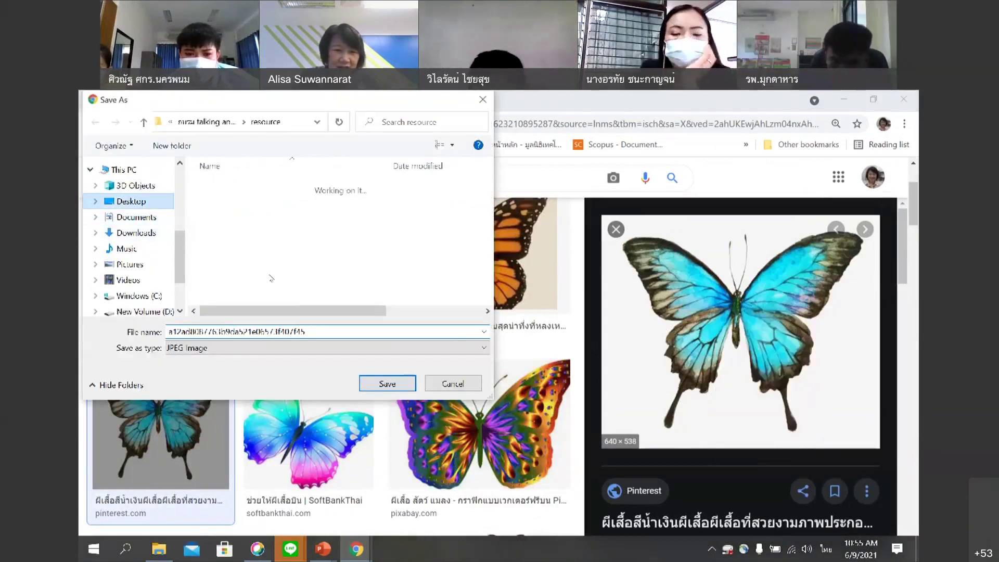
{"action": "key", "text": "Return"}
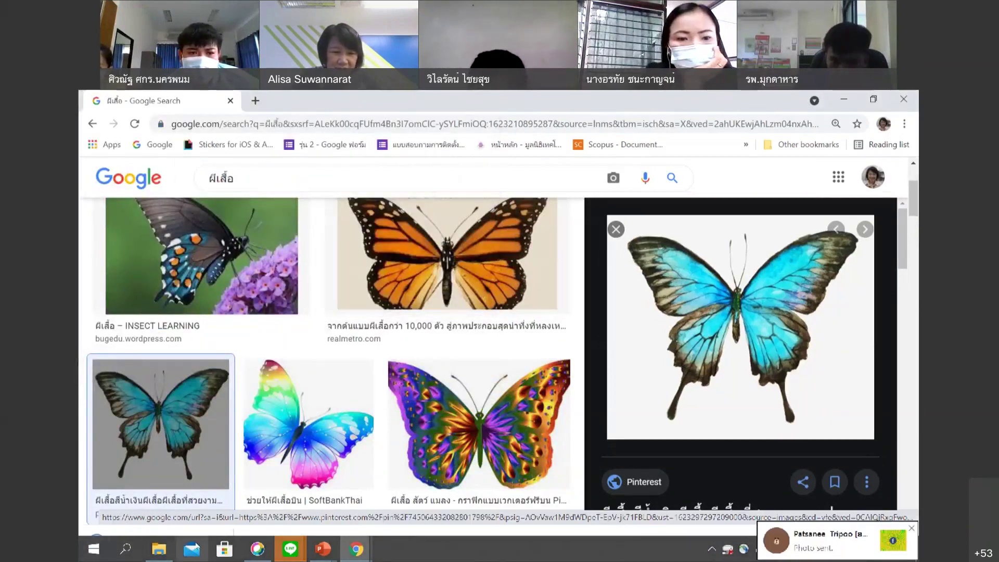
Open the LINE group chat and maximize its window.
{"action": "mouse_move", "coordinate": [163, 558]}
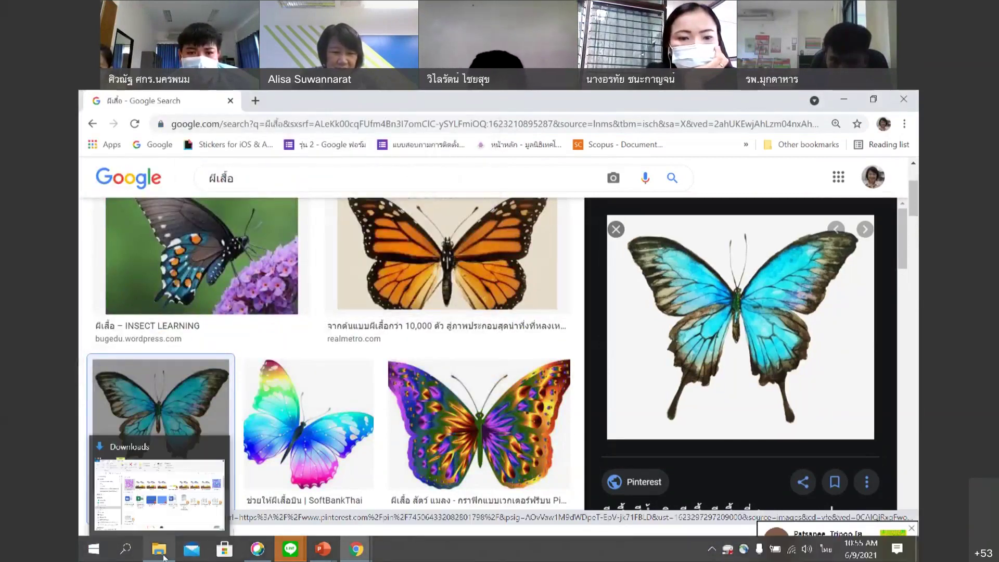
{"action": "left_click", "coordinate": [291, 549]}
{"action": "left_click", "coordinate": [327, 515]}
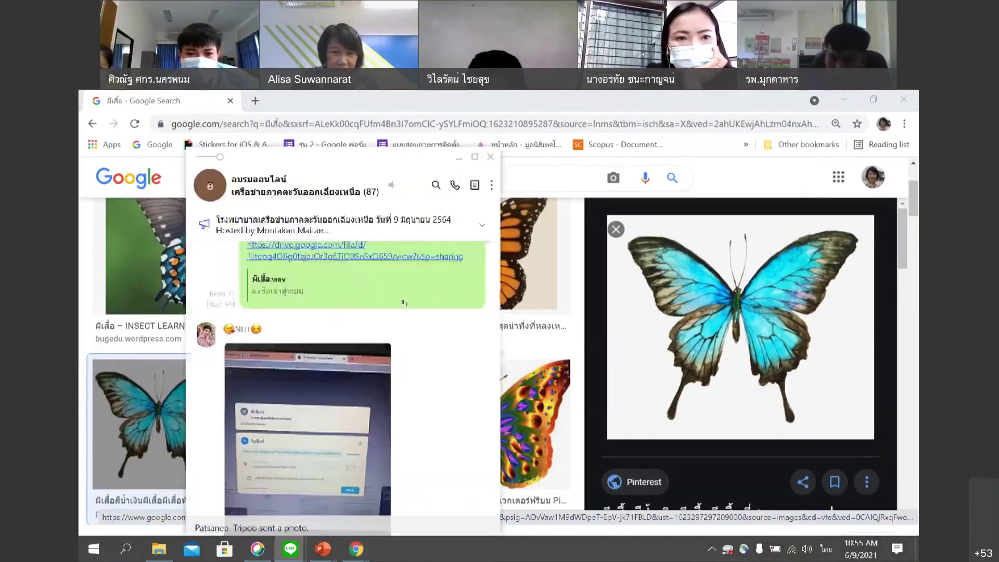
{"action": "left_click", "coordinate": [475, 157]}
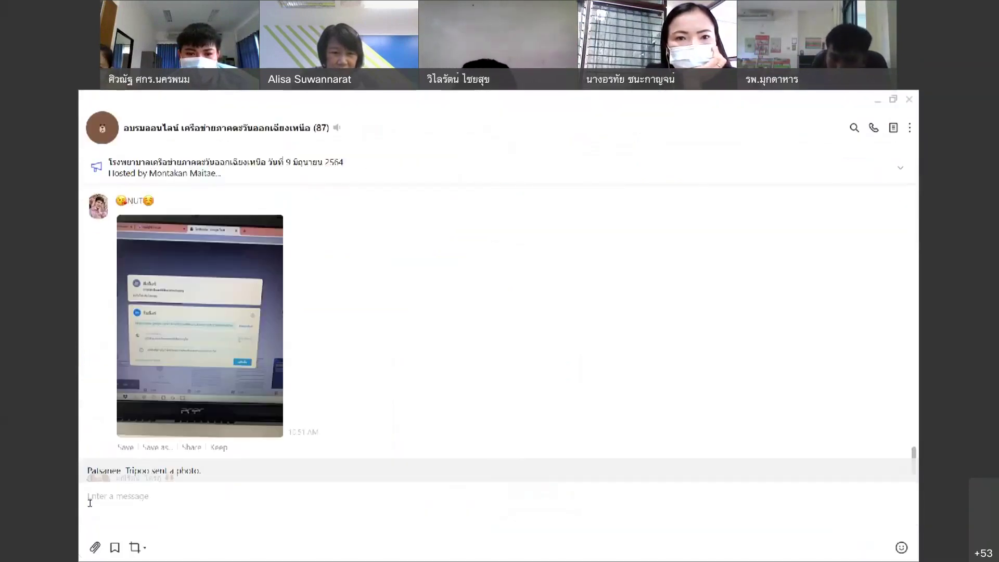
Attach the butterfly picture from the Desktop, send it, and minimize LINE.
{"action": "left_click", "coordinate": [96, 549]}
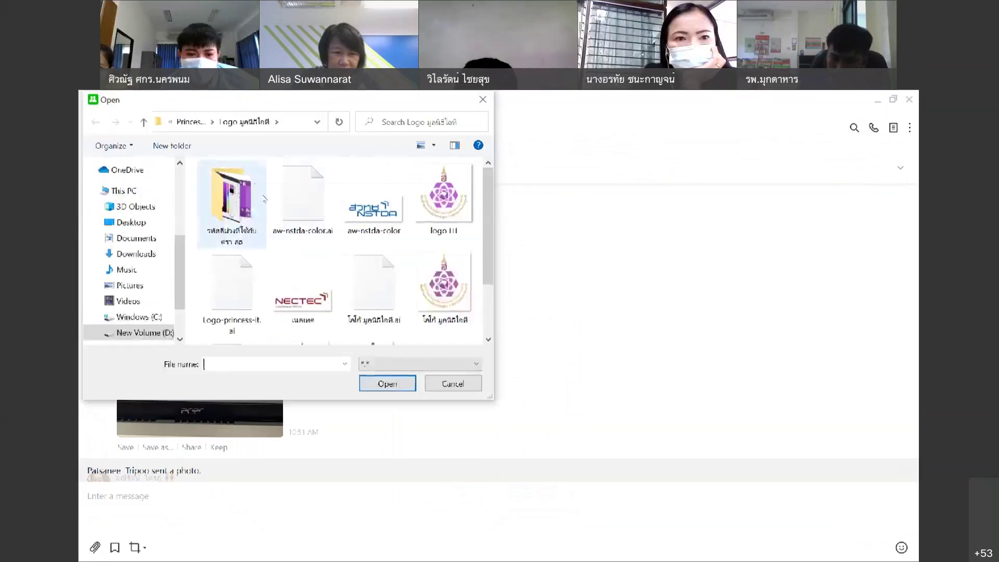
{"action": "left_click", "coordinate": [166, 225]}
{"action": "left_click_drag", "start_coordinate": [488, 193], "coordinate": [481, 246]}
{"action": "left_click", "coordinate": [231, 229]}
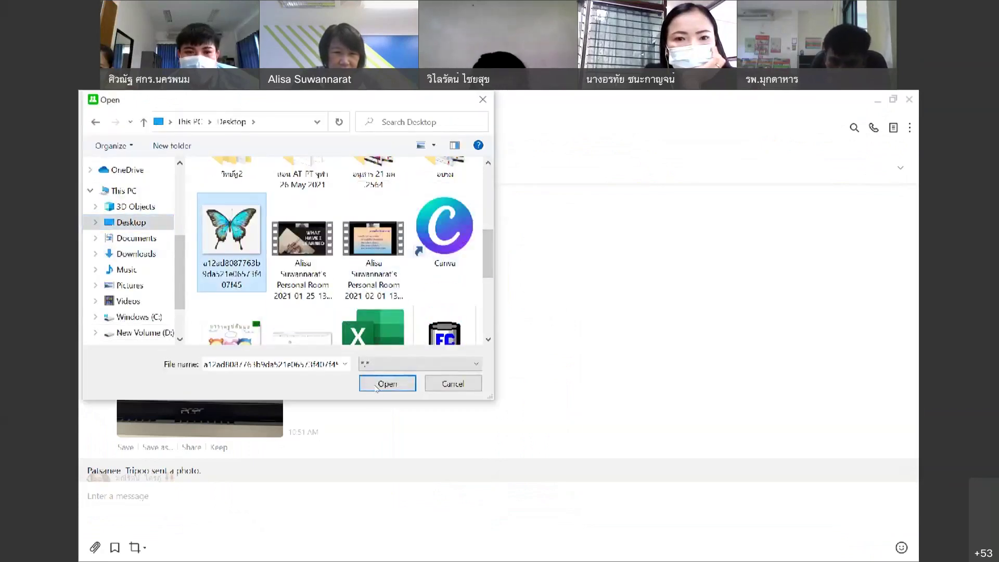
{"action": "left_click", "coordinate": [385, 385]}
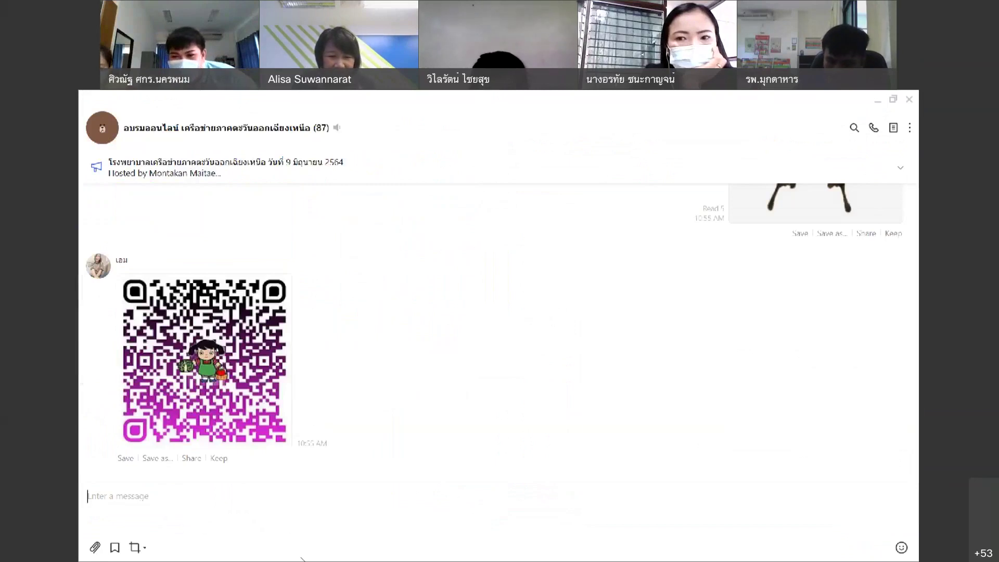
{"action": "left_click", "coordinate": [290, 548]}
{"action": "mouse_move", "coordinate": [356, 548]}
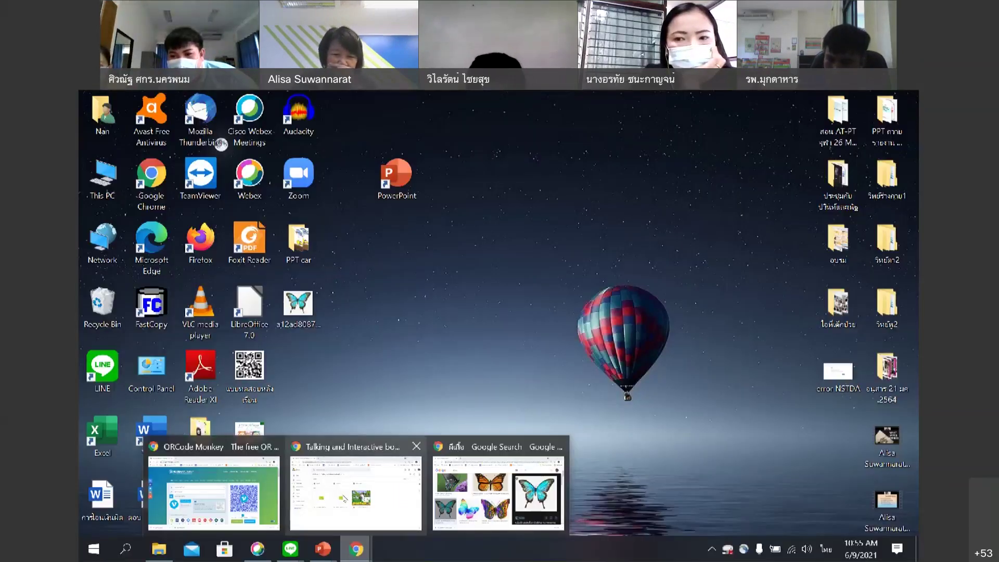
Upload the butterfly picture from the Desktop as the QR code logo.
{"action": "left_click", "coordinate": [213, 491]}
{"action": "left_click", "coordinate": [131, 223]}
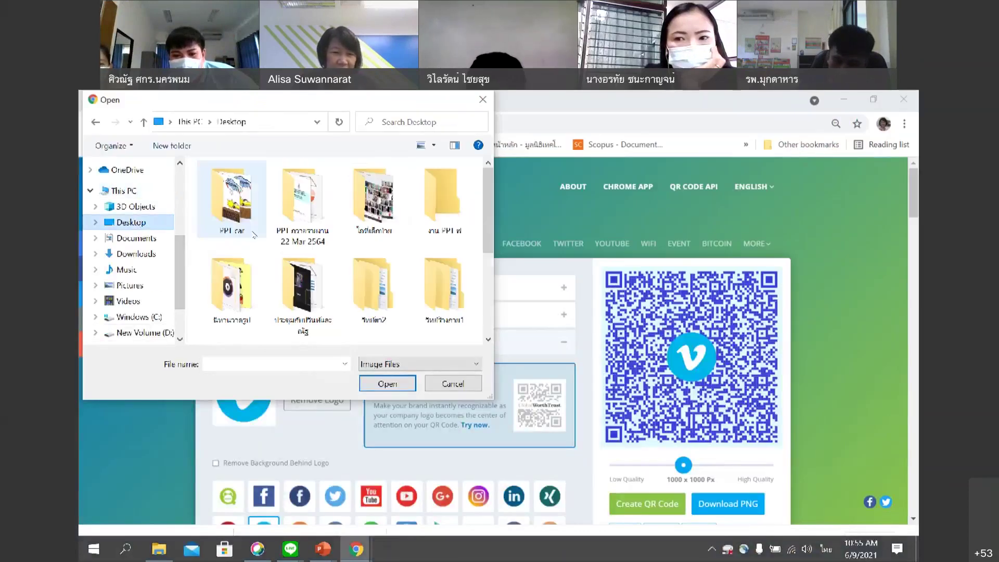
{"action": "scroll", "coordinate": [489, 224], "scroll_direction": "down", "scroll_amount": 5}
{"action": "left_click", "coordinate": [229, 291]}
{"action": "left_click", "coordinate": [387, 383]}
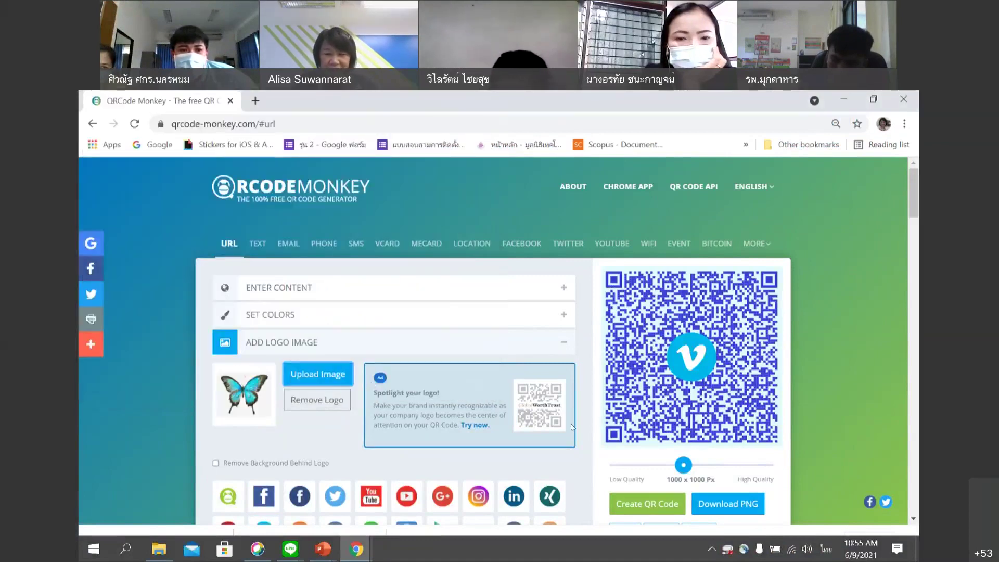
Create the QR code, download it as PNG, and open qr-code (2) from Downloads.
{"action": "scroll", "coordinate": [523, 365], "scroll_direction": "down", "scroll_amount": 1}
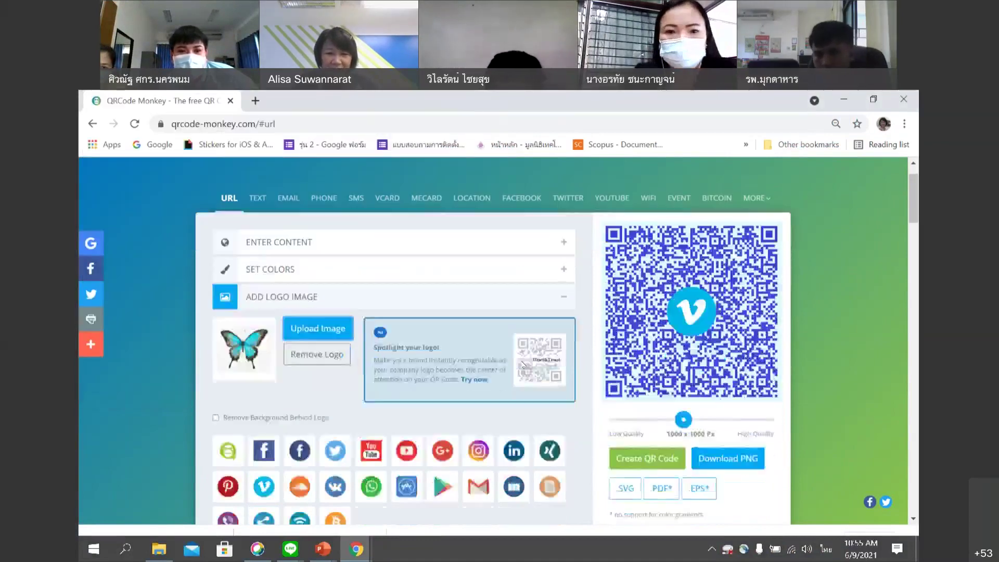
{"action": "left_click", "coordinate": [647, 438]}
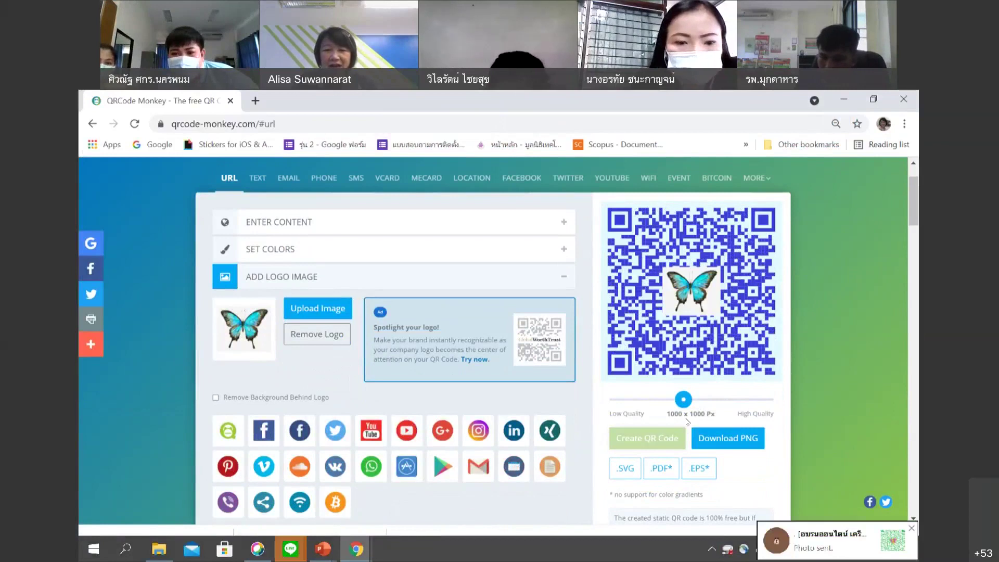
{"action": "left_click", "coordinate": [727, 439]}
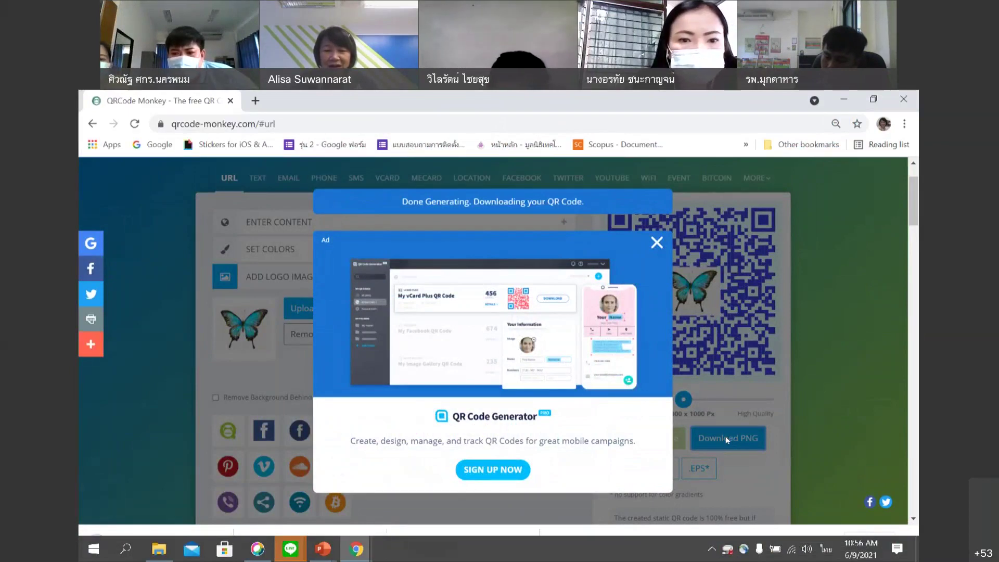
{"action": "left_click", "coordinate": [158, 551]}
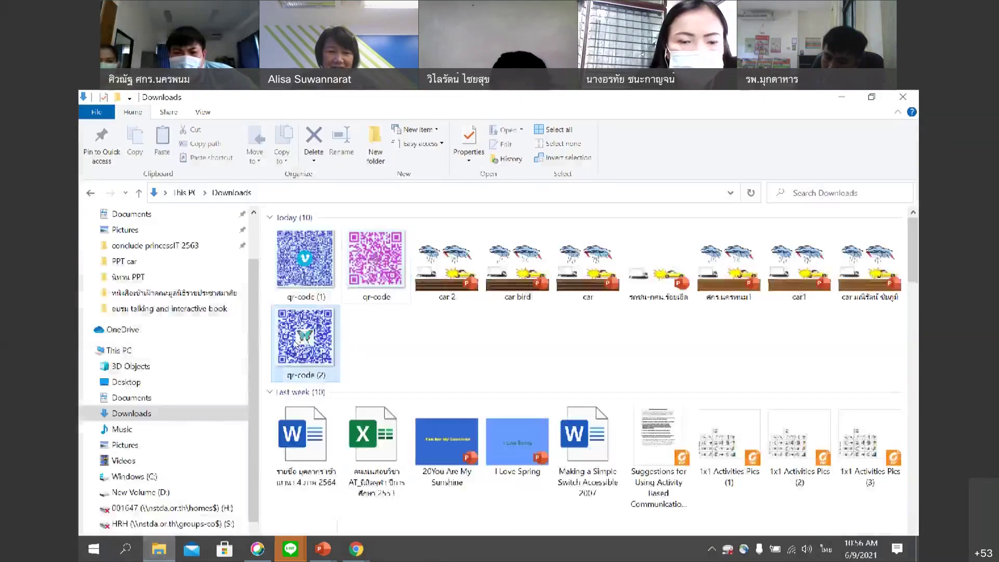
{"action": "double_click", "coordinate": [295, 344]}
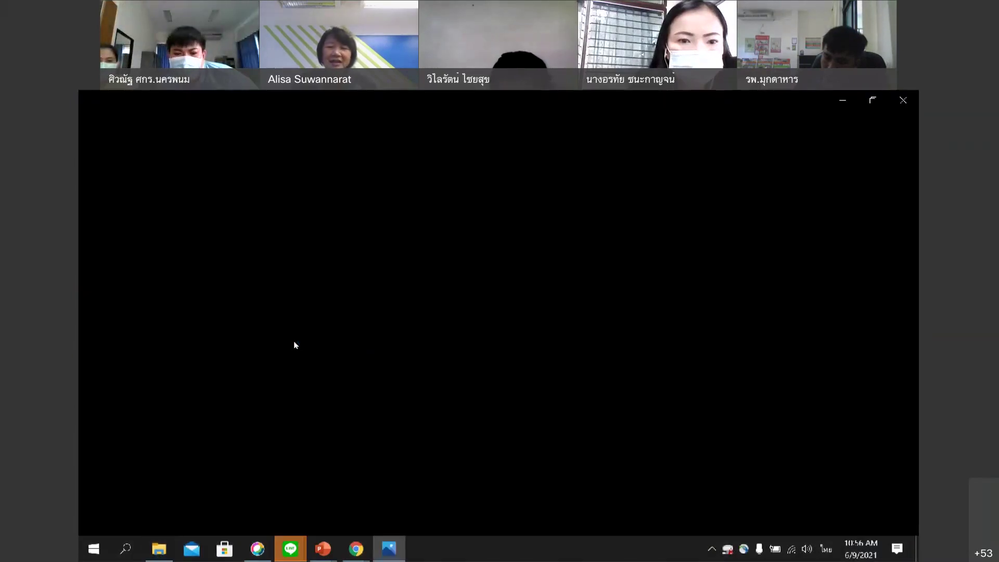